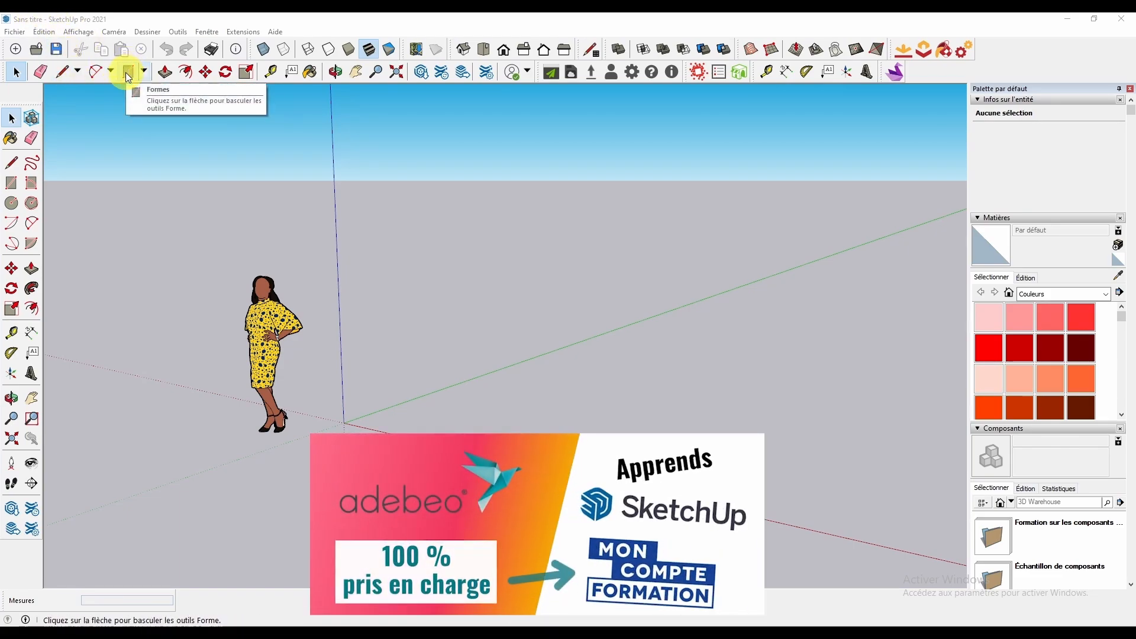
Draw a ground rectangle of about 8,9 m by 7,5 m from the origin, along the red and green axes
click(128, 75)
scroll(524, 361, down, 2)
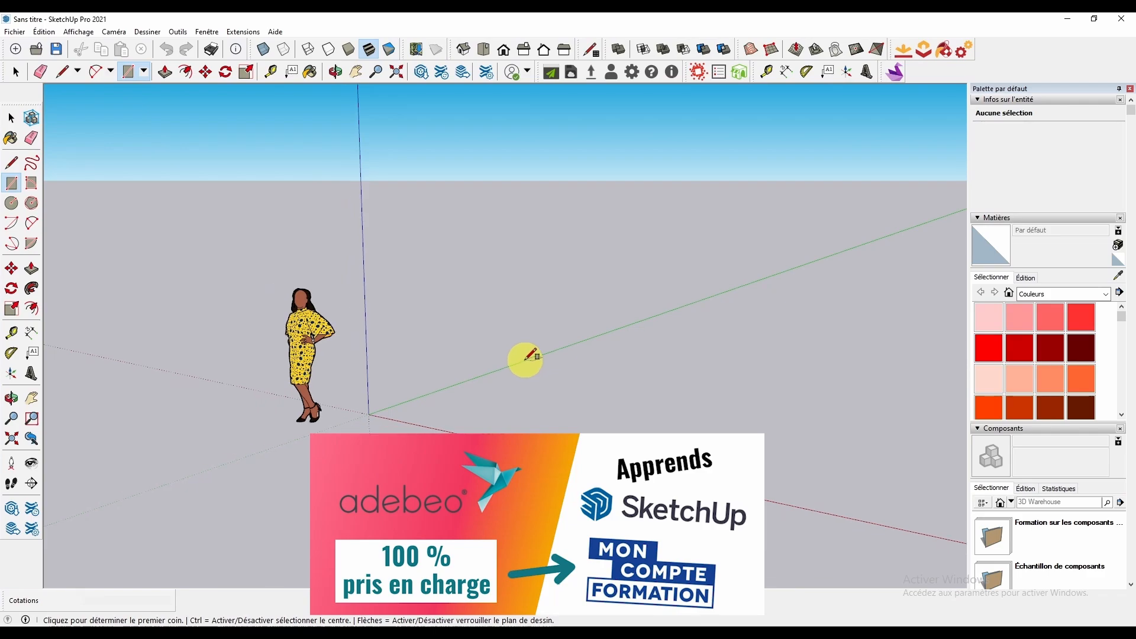
shift+middle_drag(546, 364, 190, 183)
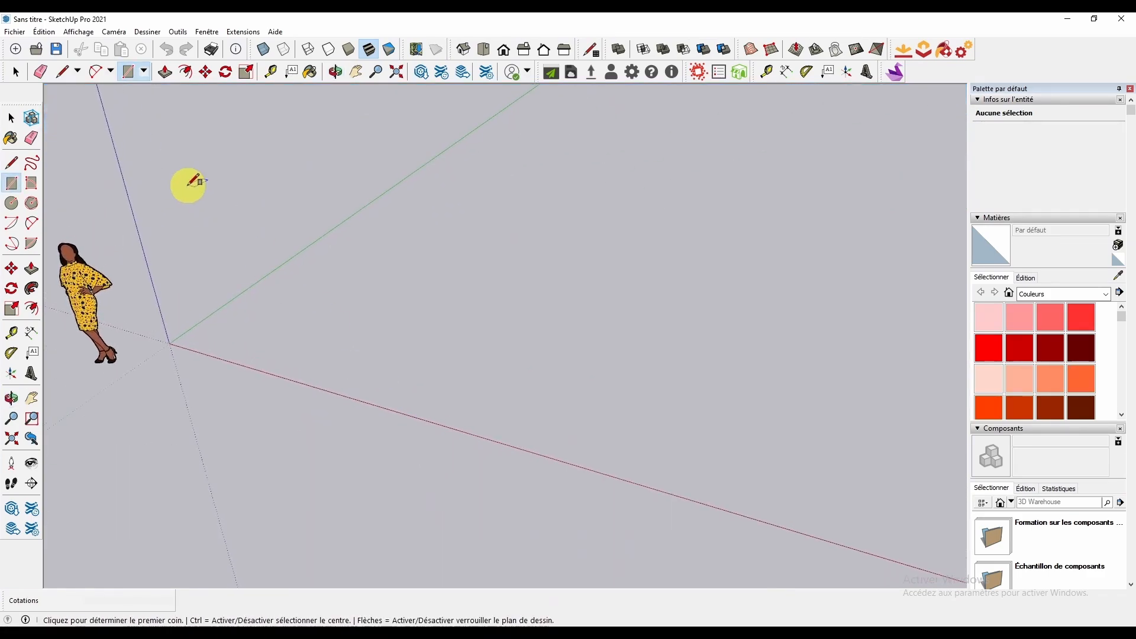
click(170, 343)
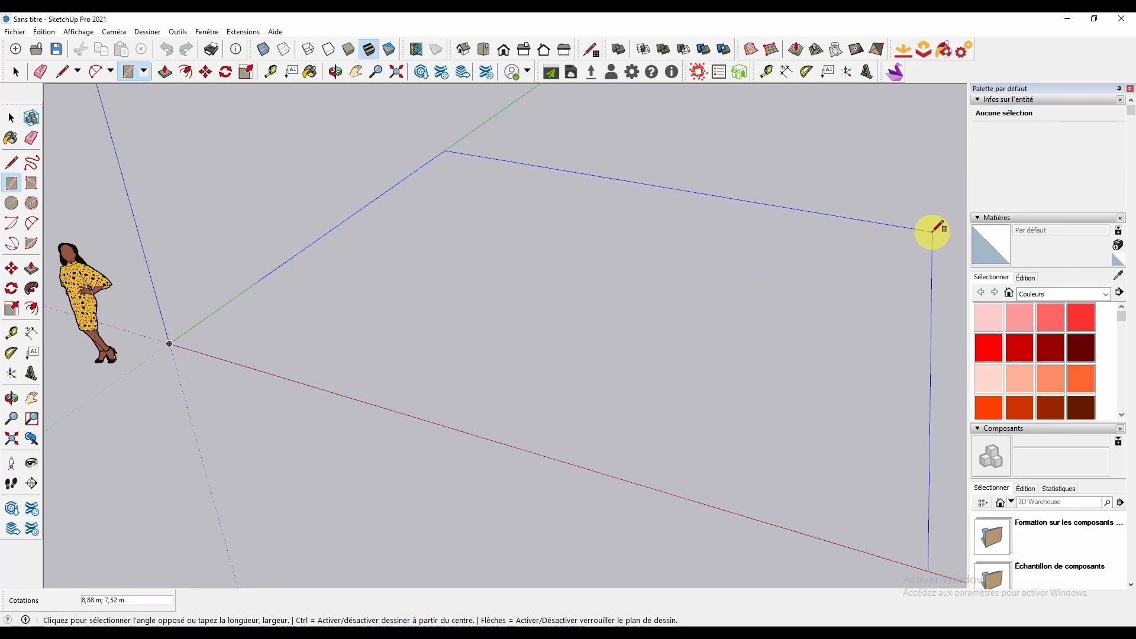
click(932, 230)
scroll(651, 329, down, 3)
middle_drag(655, 329, 456, 302)
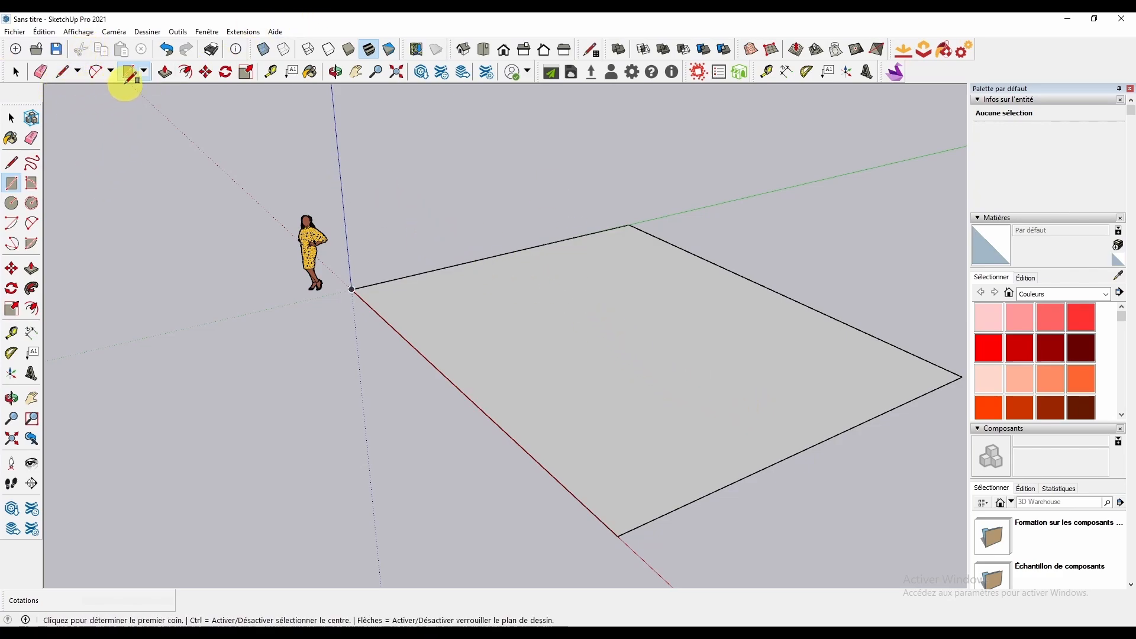
Select the whole ground rectangle, both face and edges, and make it a group
click(15, 72)
middle_drag(688, 571, 474, 378)
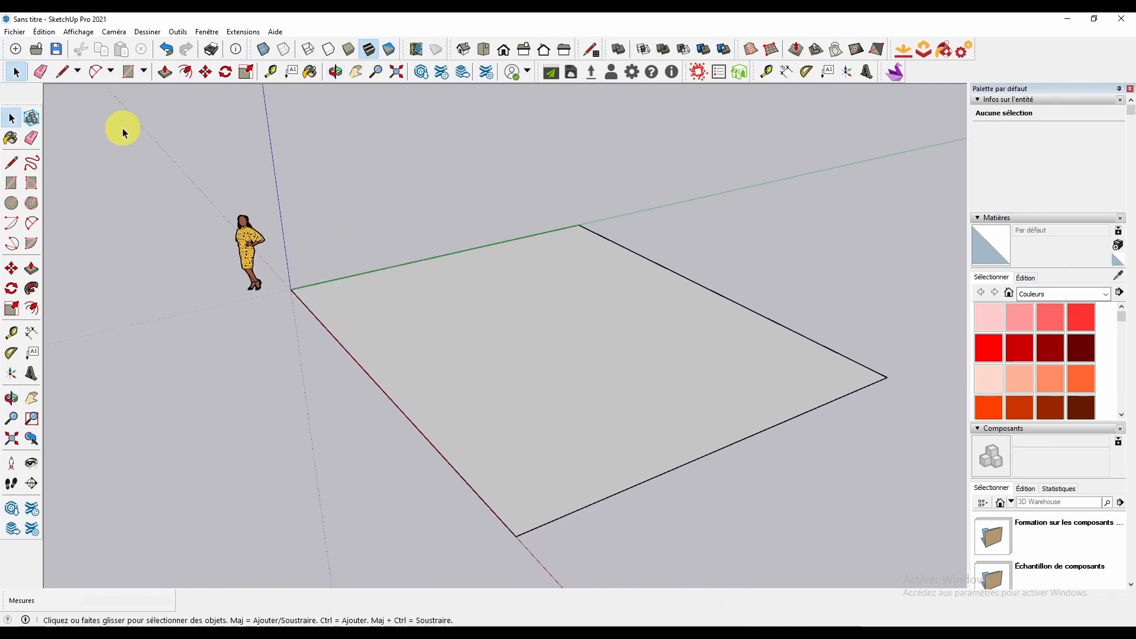
drag(343, 140, 392, 140)
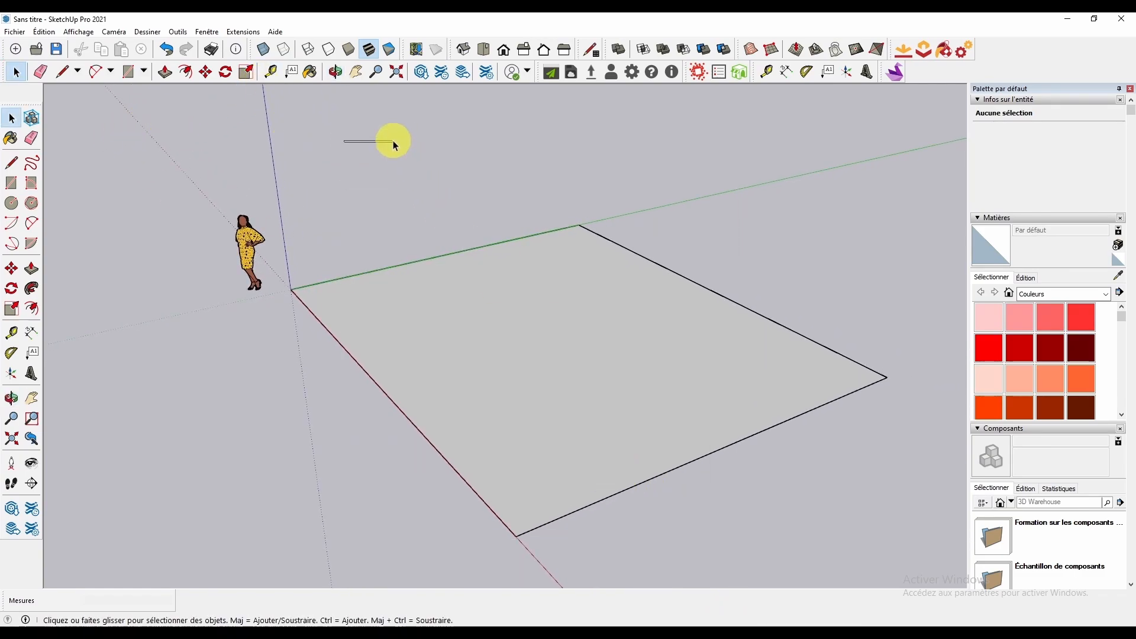
scroll(577, 372, down, 2)
middle_drag(577, 371, 703, 535)
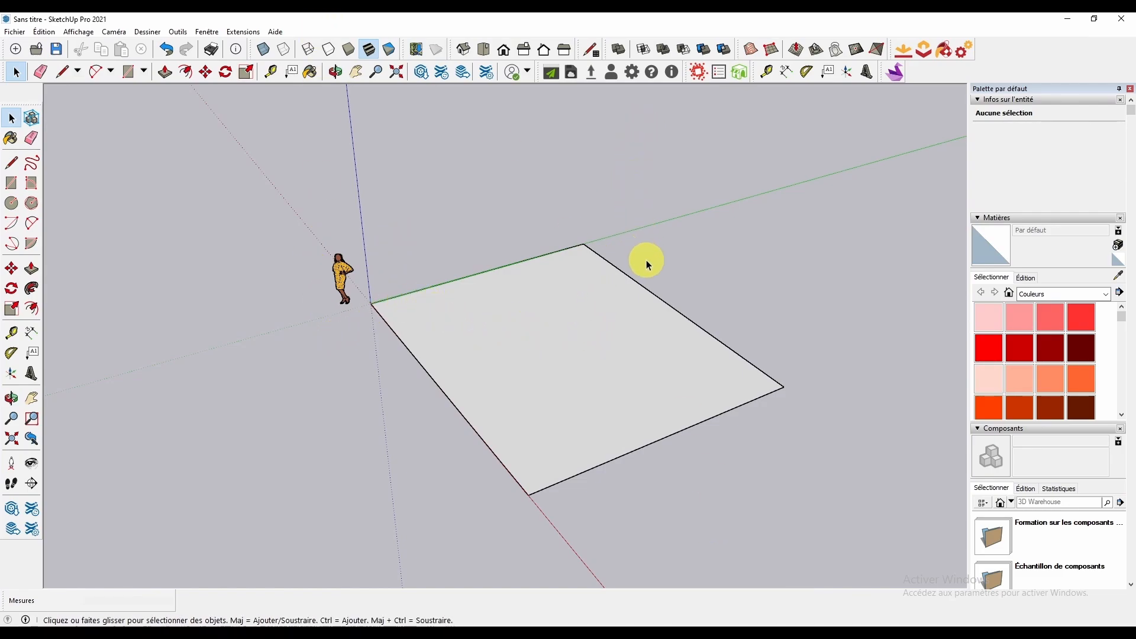
click(380, 250)
drag(382, 254, 619, 225)
drag(748, 221, 367, 541)
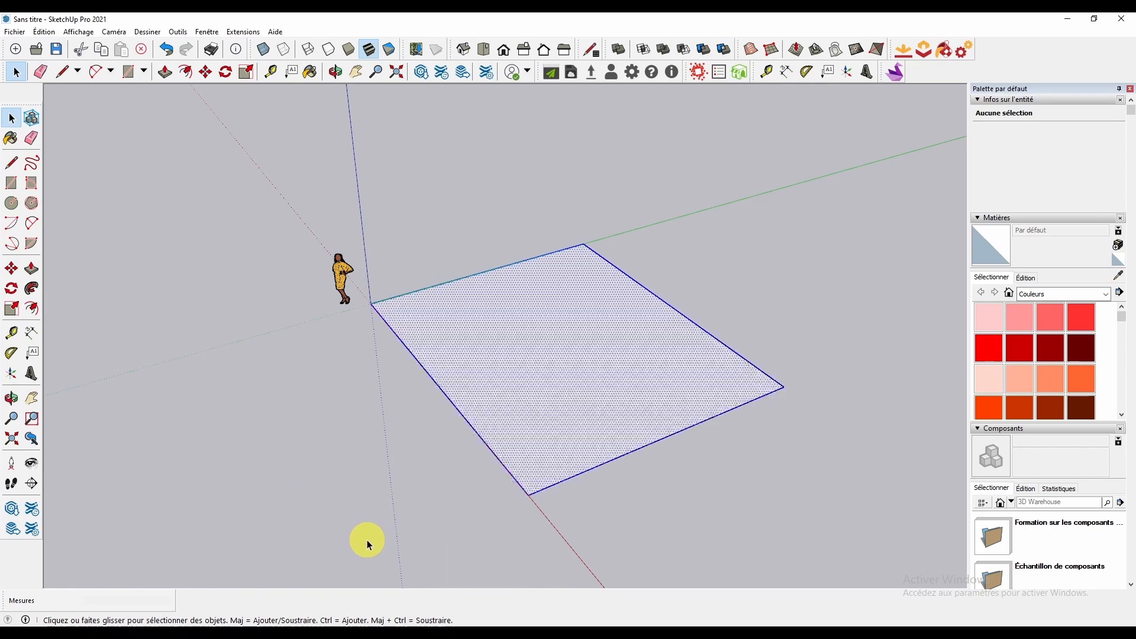
right_click(509, 316)
click(599, 419)
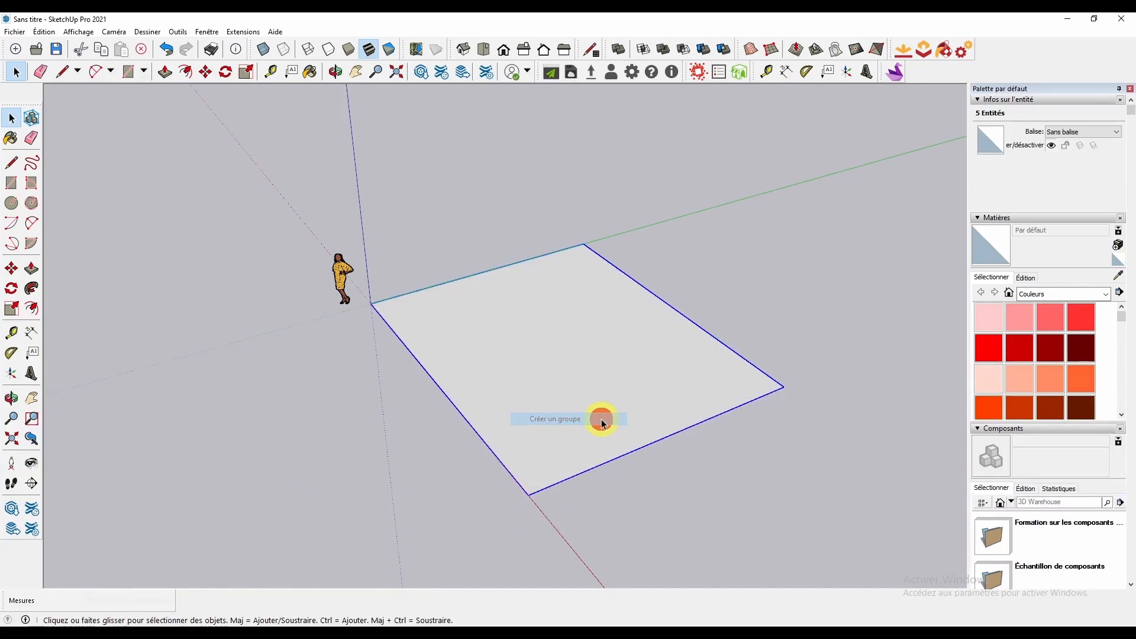
click(788, 232)
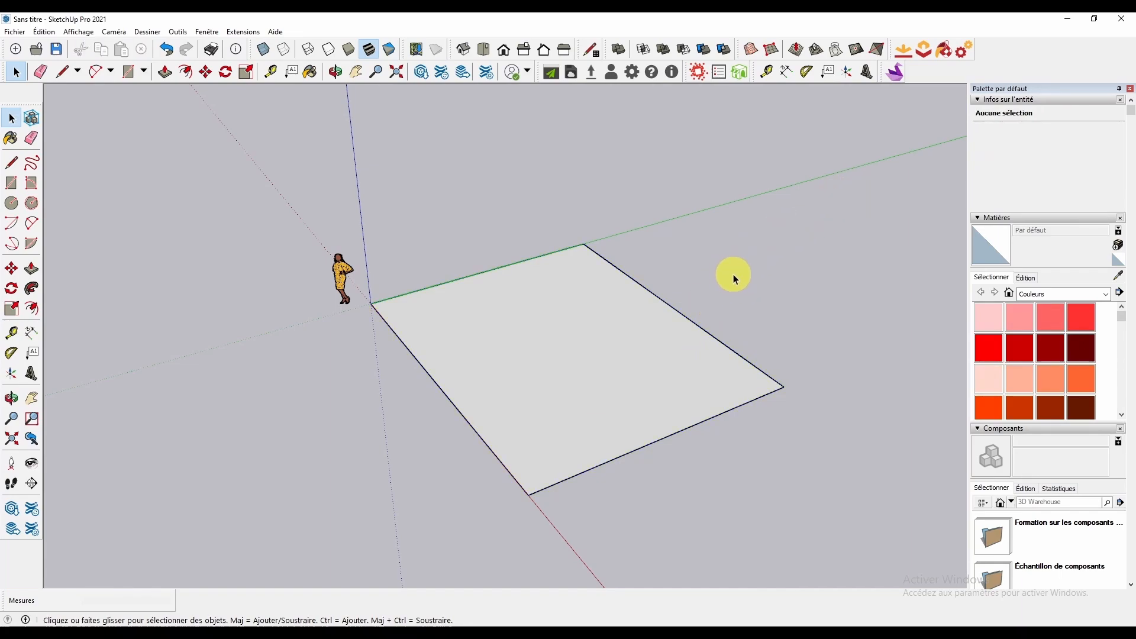
Open the ground group for editing and draw a circle of about 1,38 m radius on its face
scroll(738, 264, down, 1)
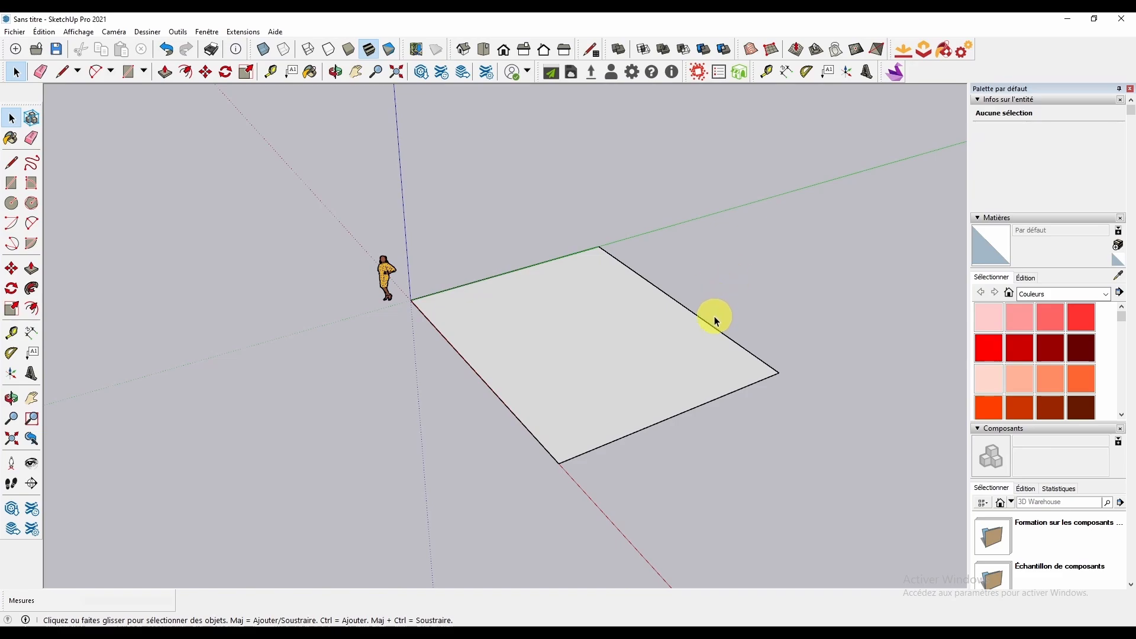
middle_drag(714, 317, 718, 324)
scroll(360, 183, up, 1)
middle_drag(591, 302, 670, 314)
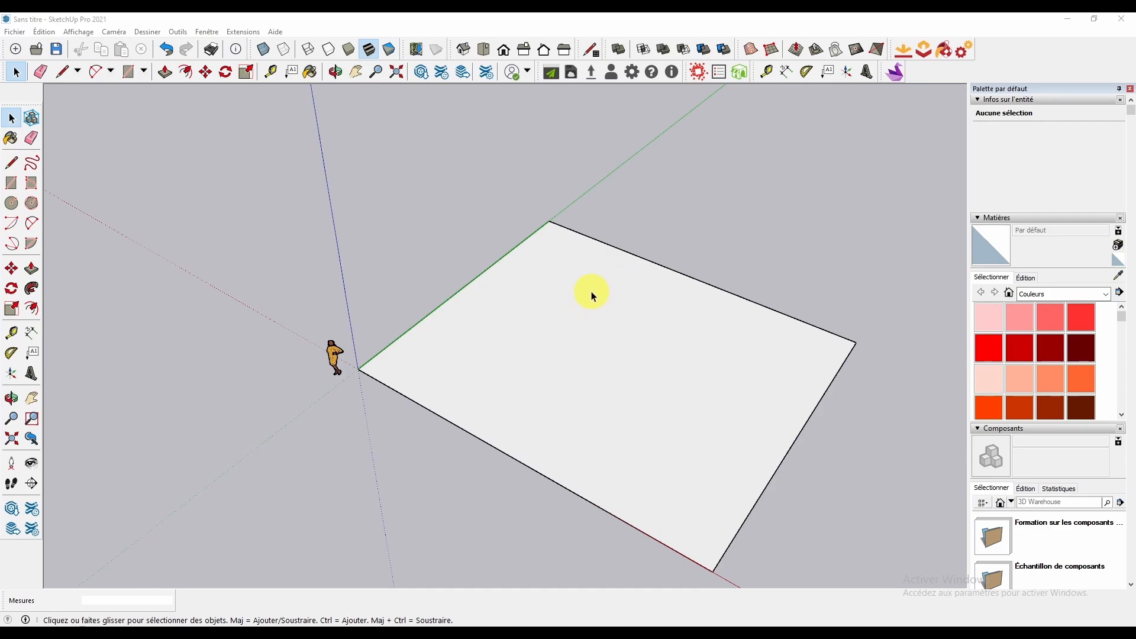
click(670, 221)
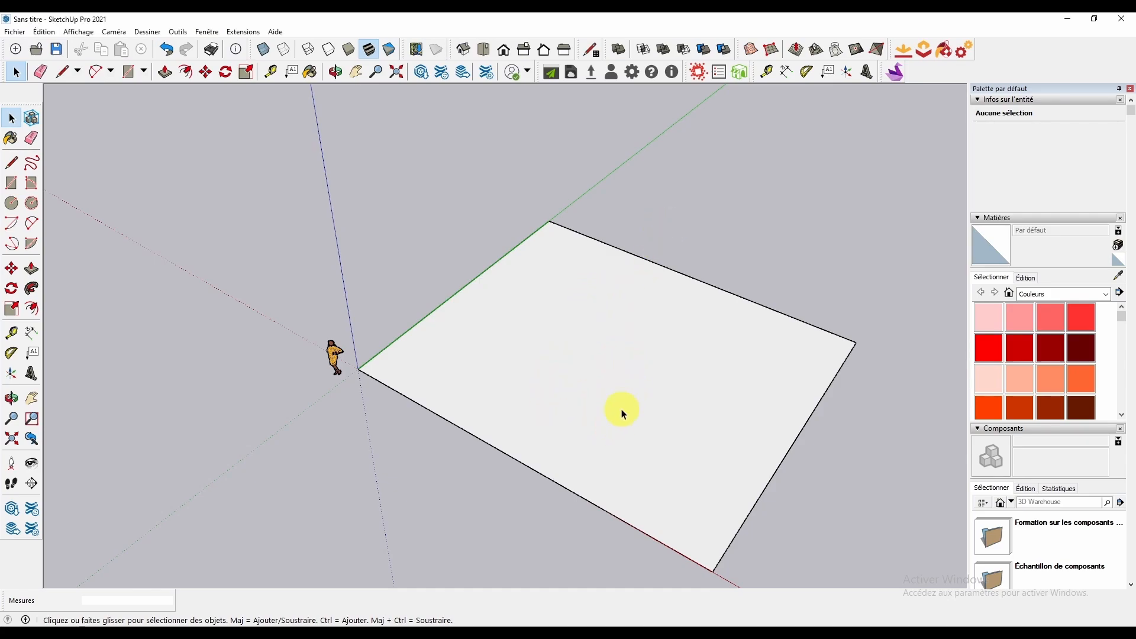
double_click(592, 343)
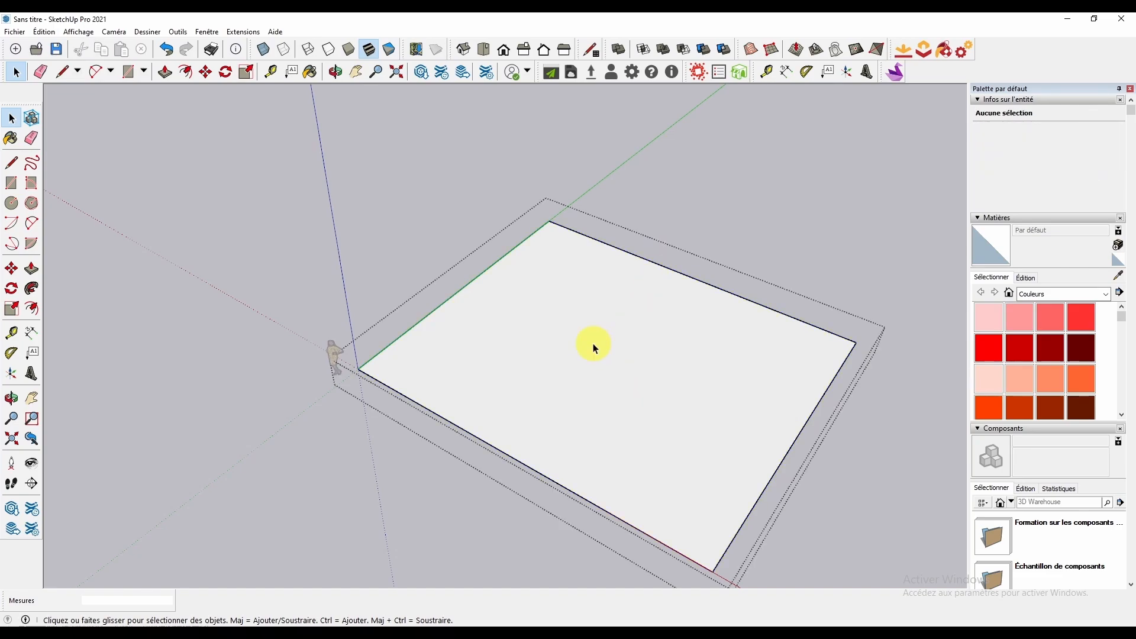
key(c)
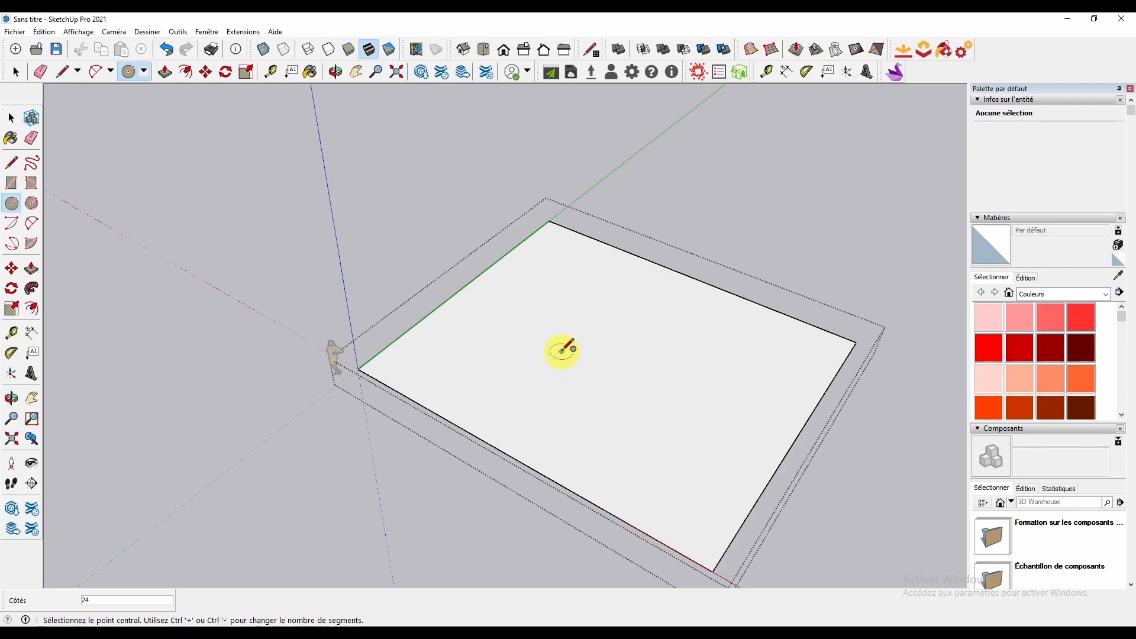
click(561, 350)
click(591, 371)
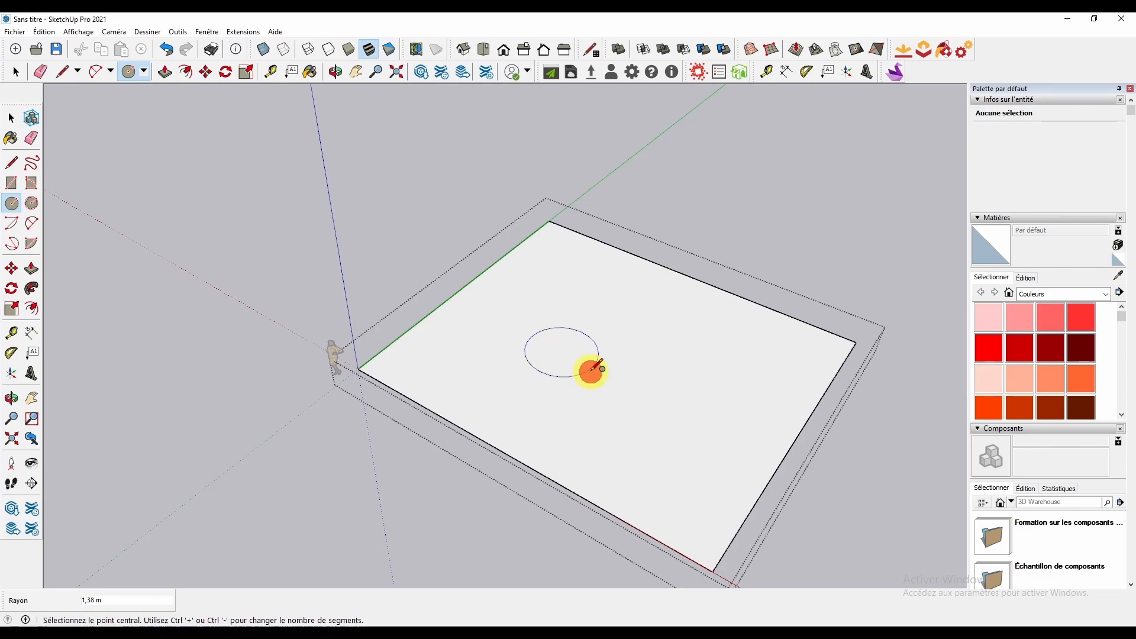
Draw a small circle of about 0,38 m radius overlapping the edge of the large circle
middle_drag(609, 349, 543, 323)
scroll(529, 322, up, 2)
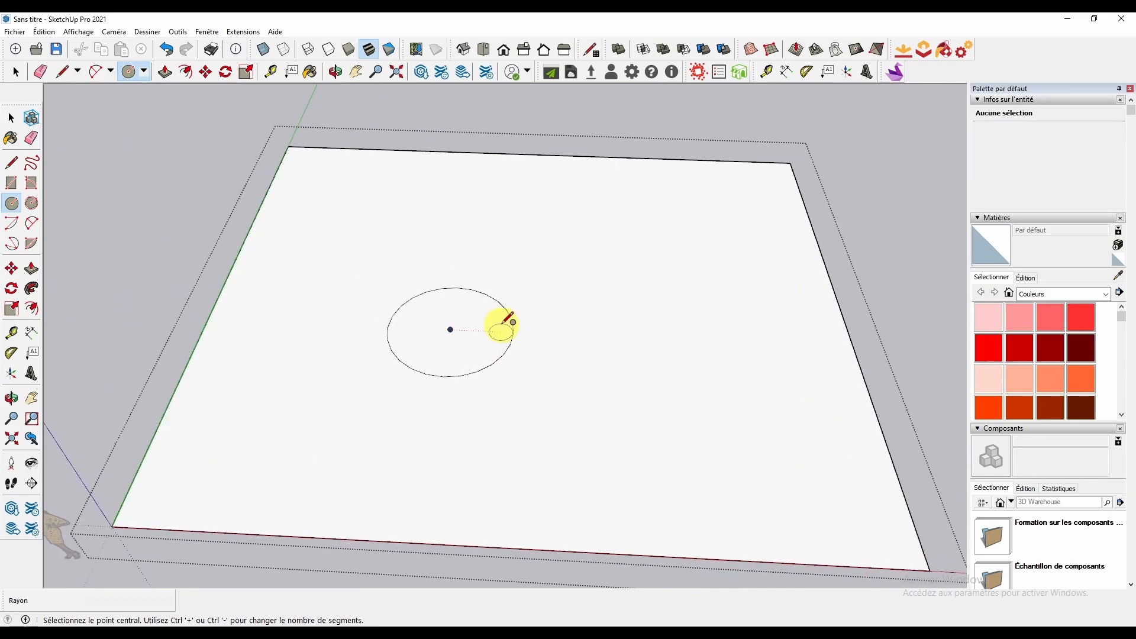
click(502, 323)
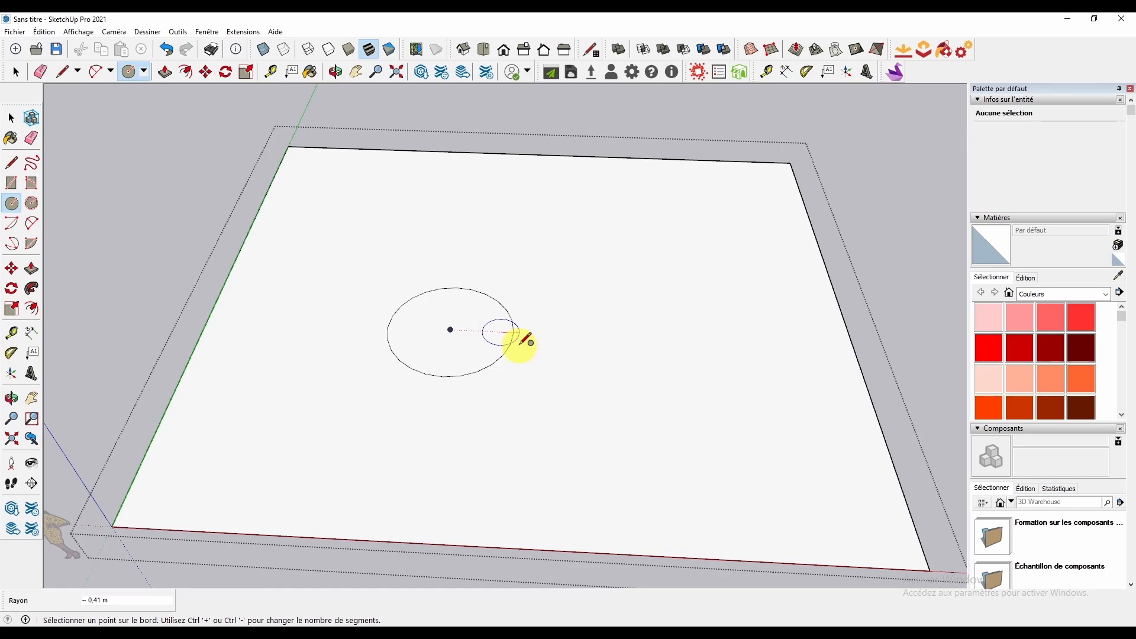
click(529, 342)
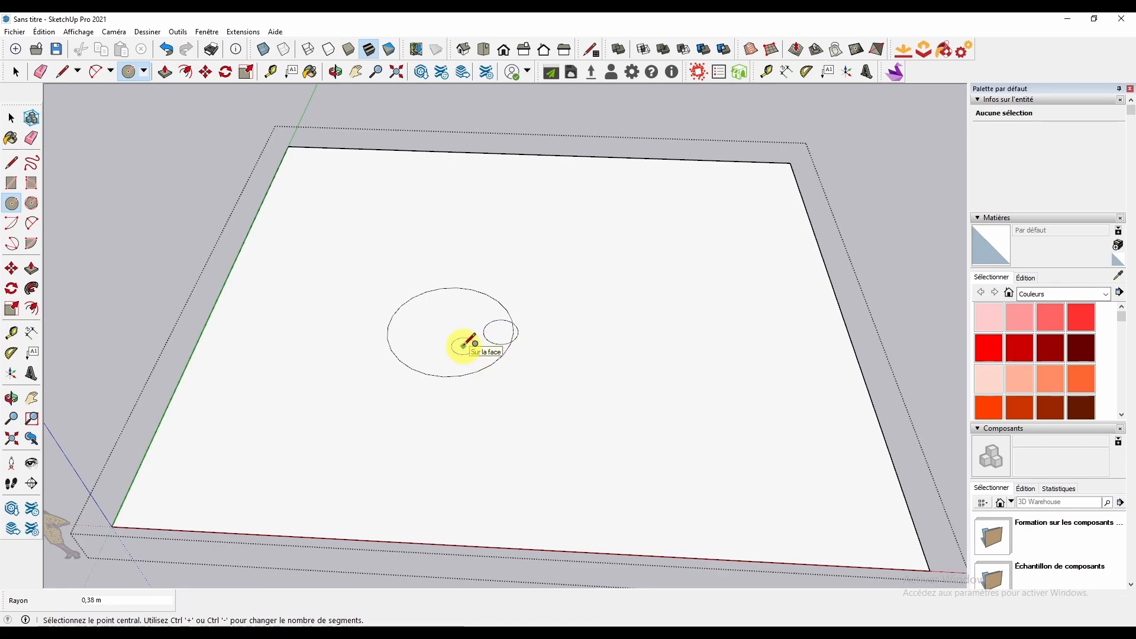
key(space)
middle_drag(464, 347, 470, 324)
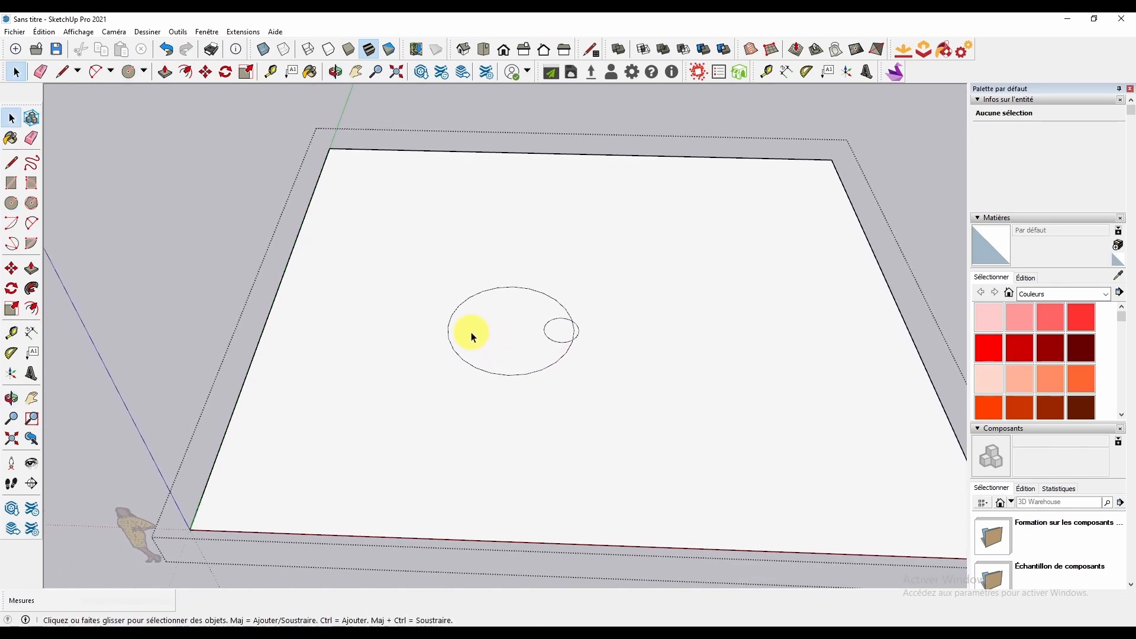
Draw a third circle of about 0,60 m radius overlapping the large circle's edge on the side away from the small circle
key(c)
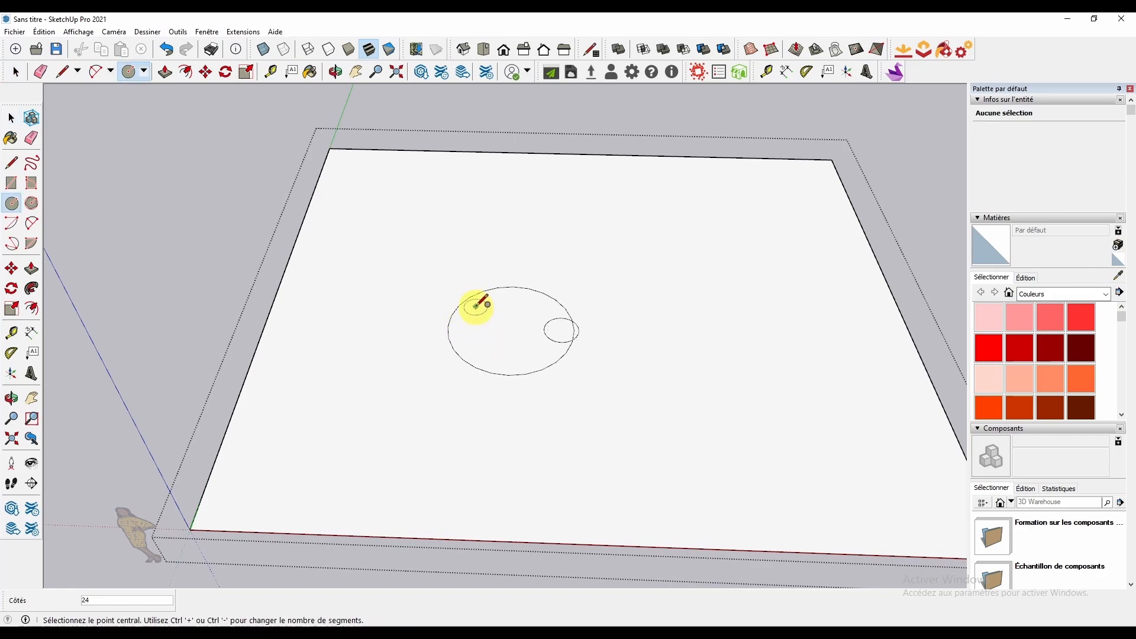
click(476, 307)
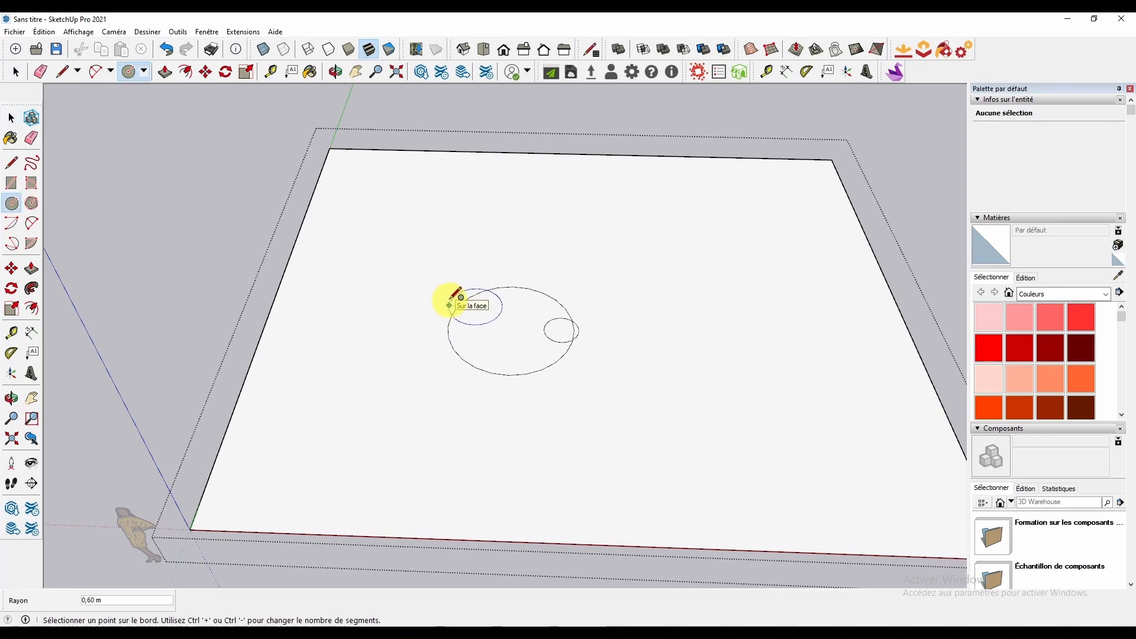
click(449, 300)
key(space)
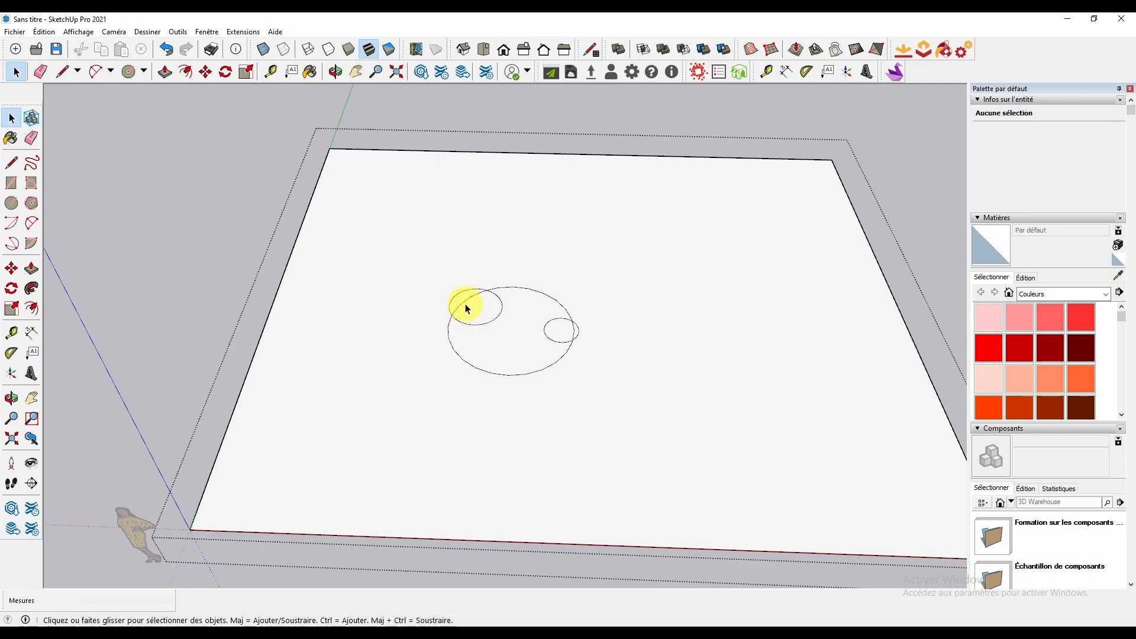
Delete the overlapping arcs inside the three circles to merge them into one free-form outline
key(Delete)
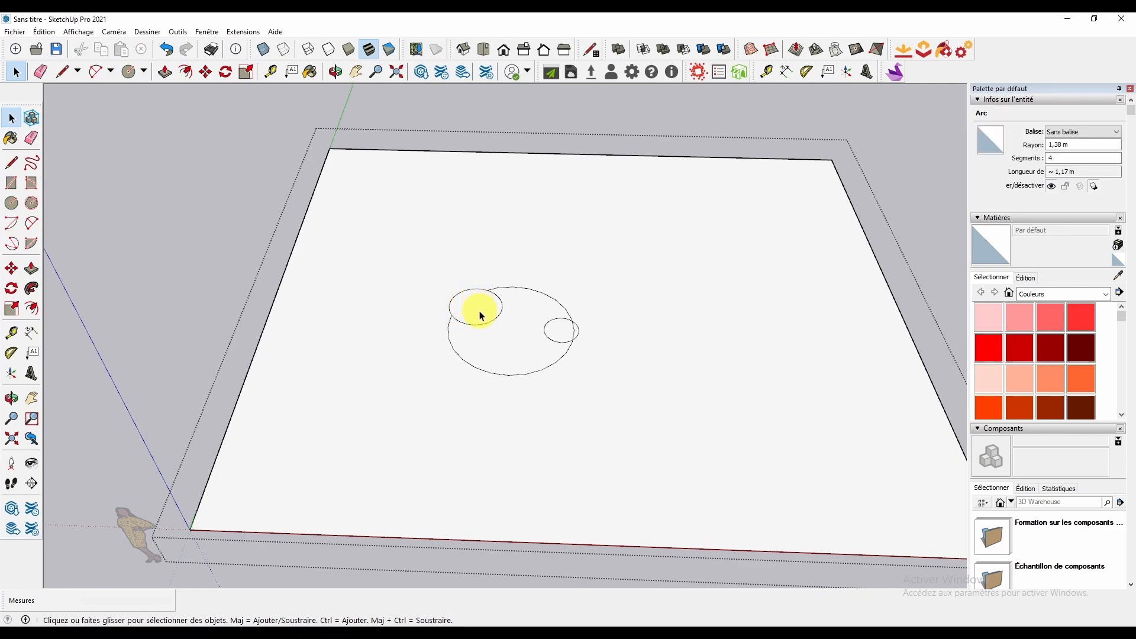
click(488, 320)
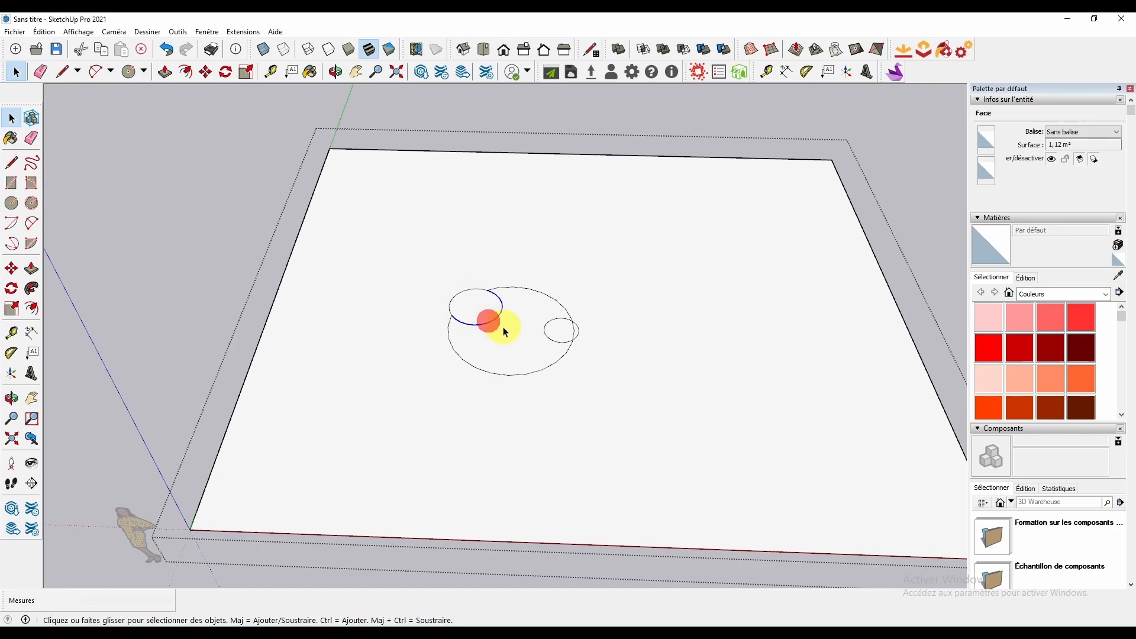
key(Delete)
click(550, 339)
key(Delete)
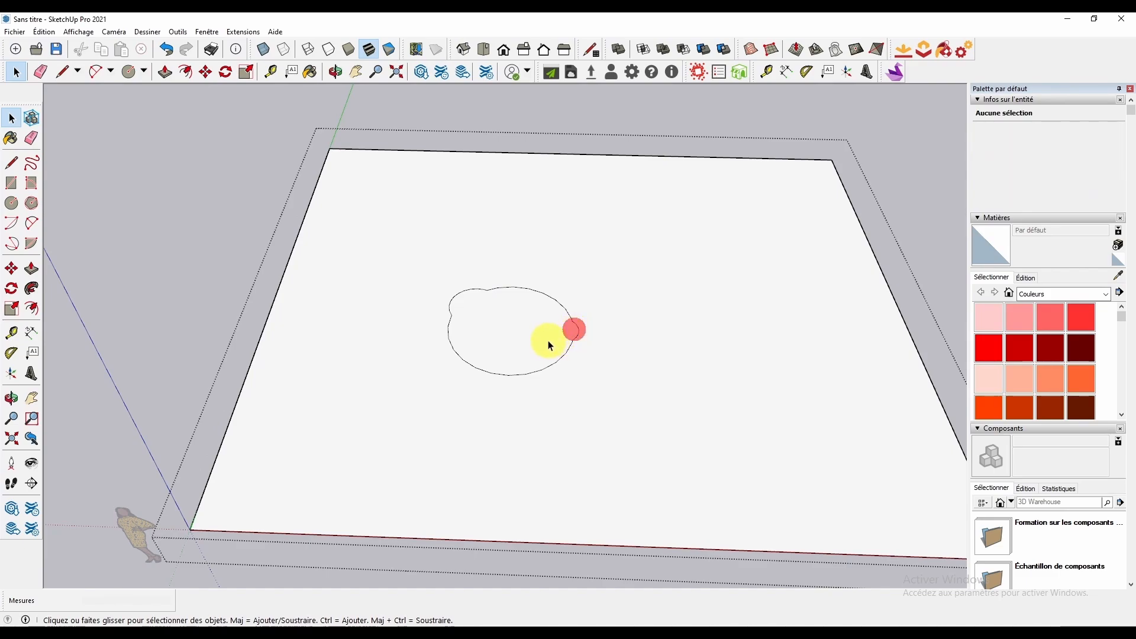
Push the free-form face 1,70 m down into the ground with Push/Pull
click(512, 342)
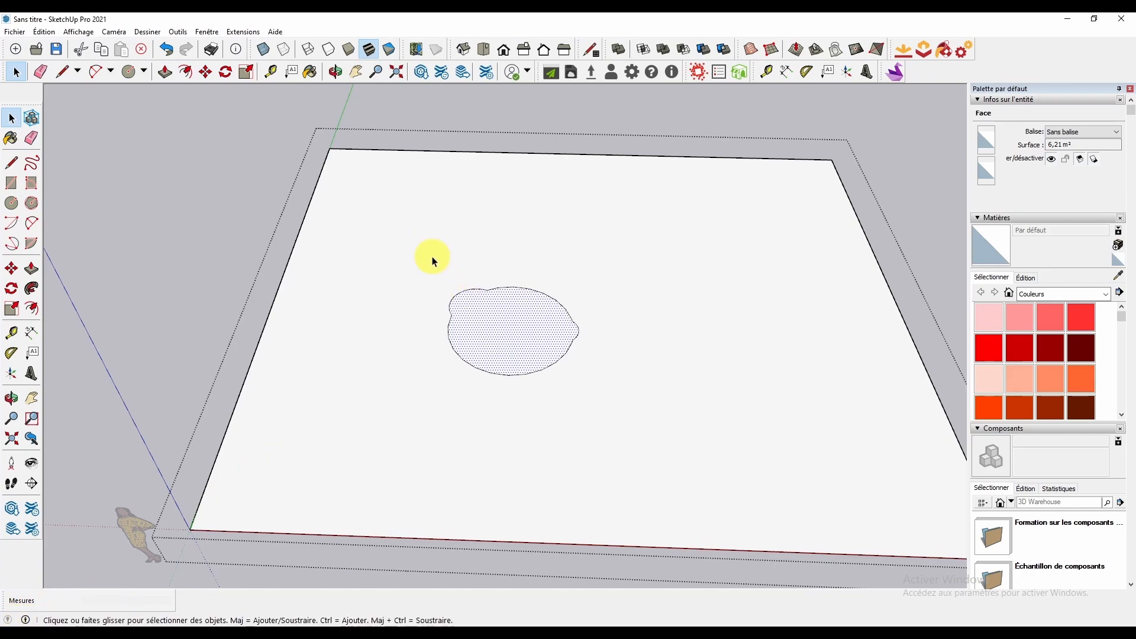
click(164, 71)
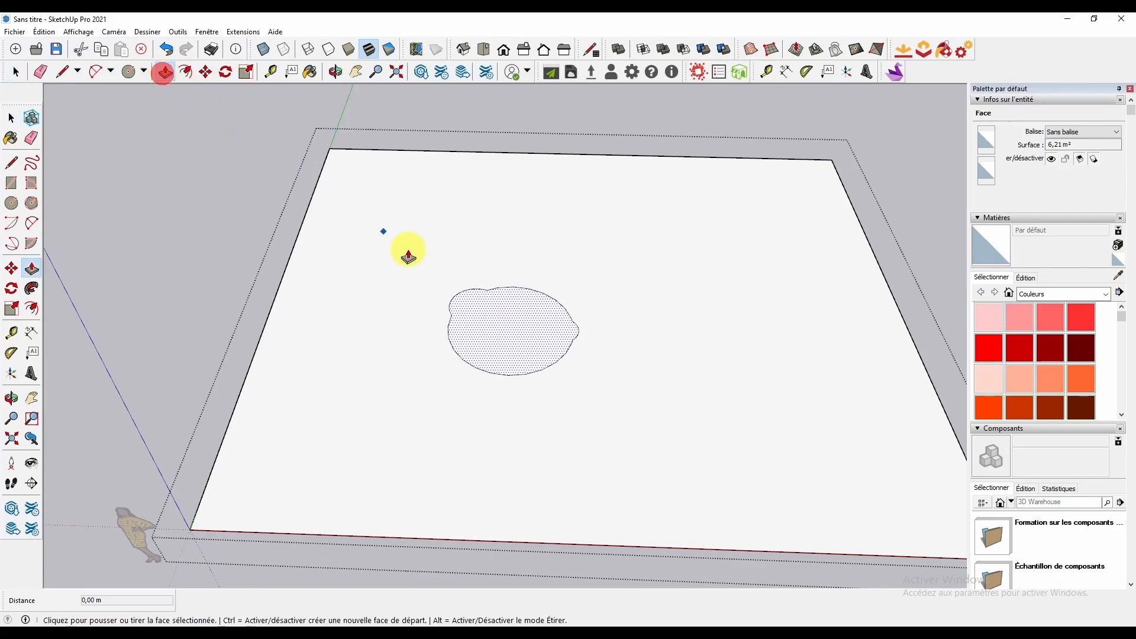
scroll(500, 329, up, 5)
click(506, 324)
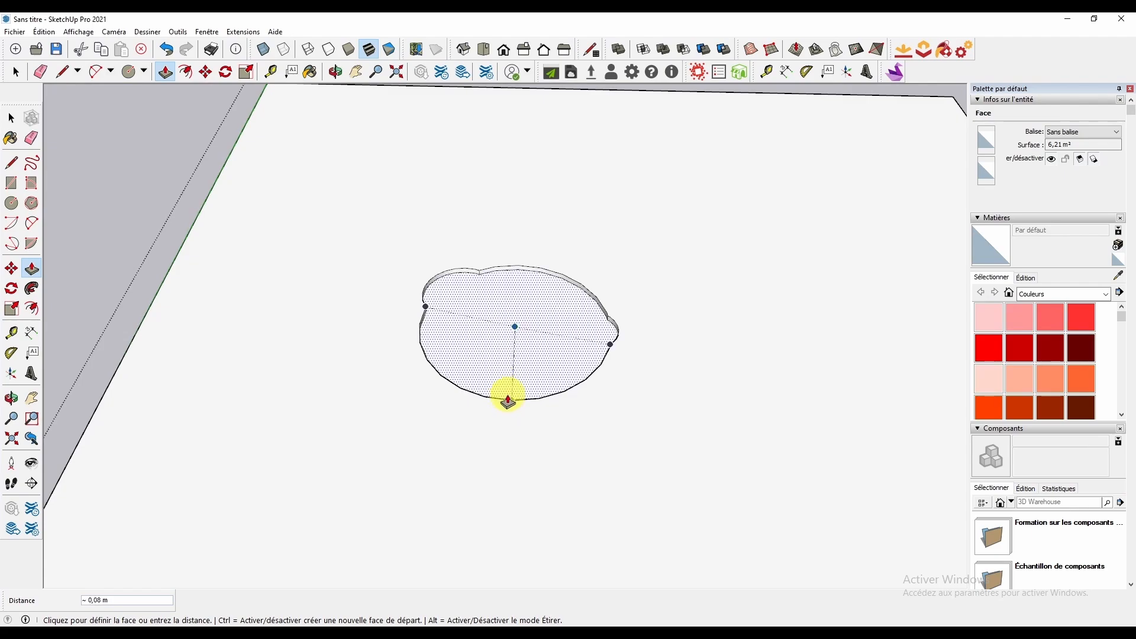
text(1,2)
key(Return)
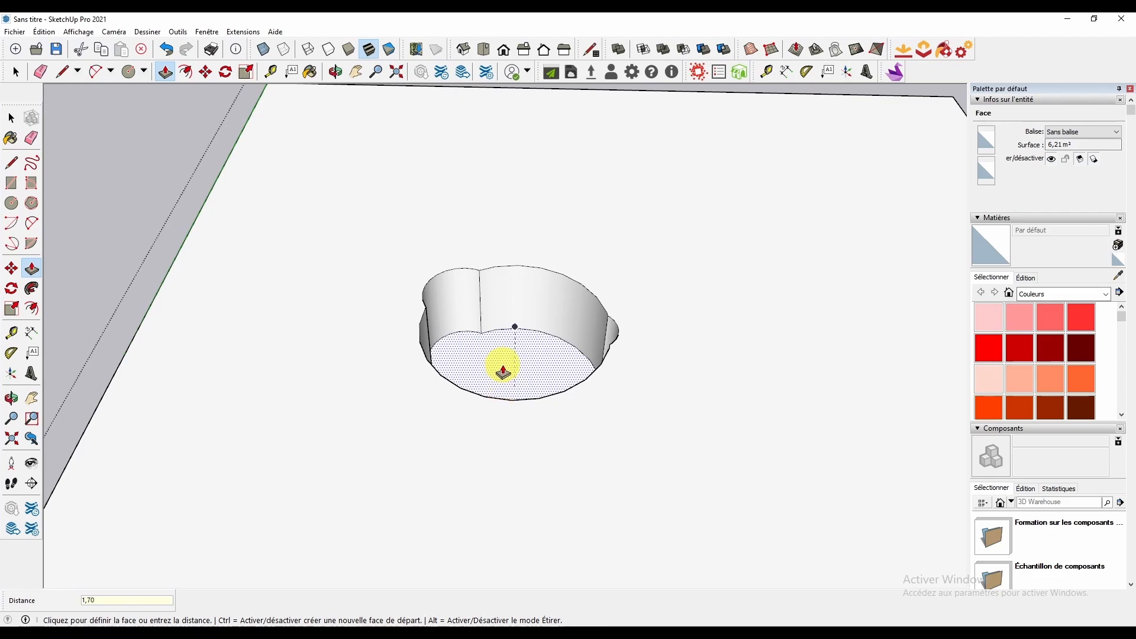
key(Return)
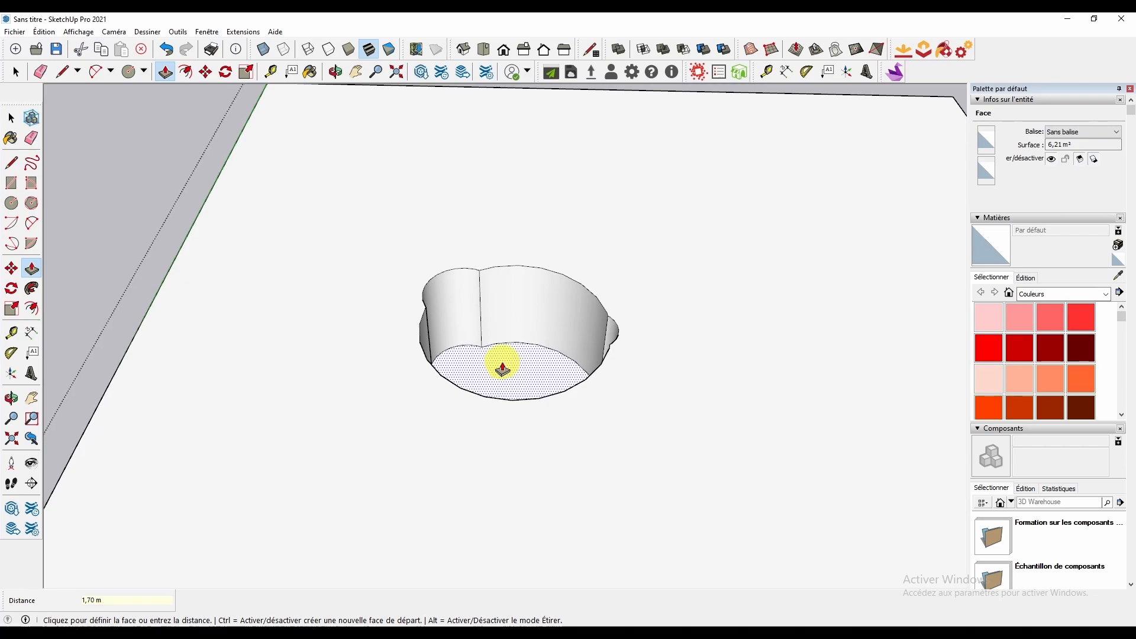
middle_drag(507, 370, 464, 355)
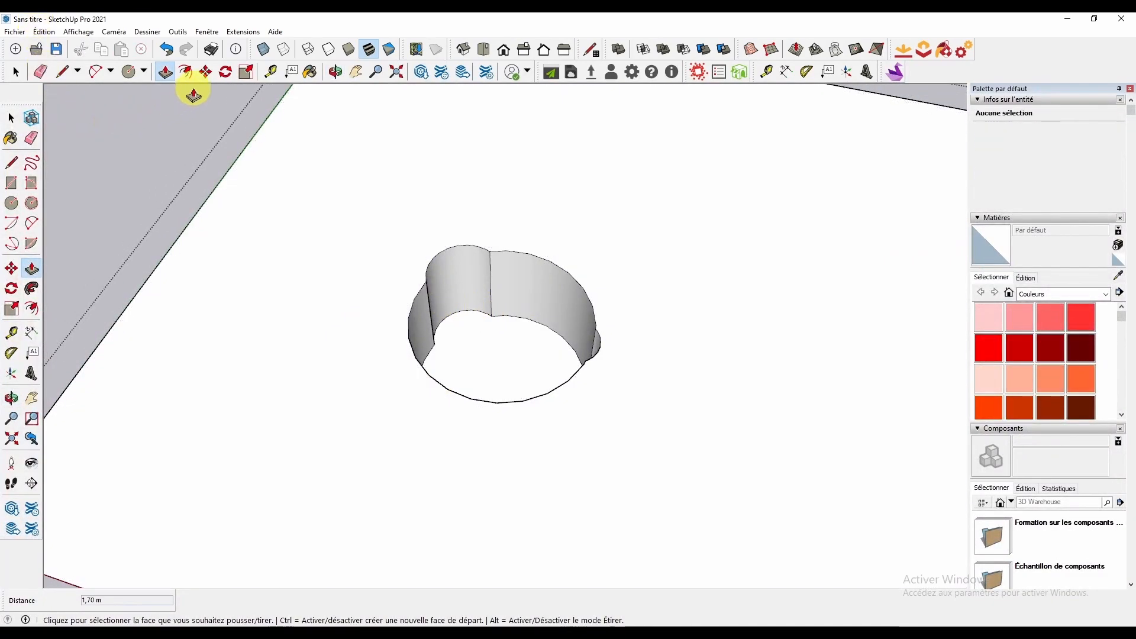
Draw a vertical rectangle about 0,61 m wide and 1,70 m high from a wall seam into the recess, reaching its floor
click(148, 71)
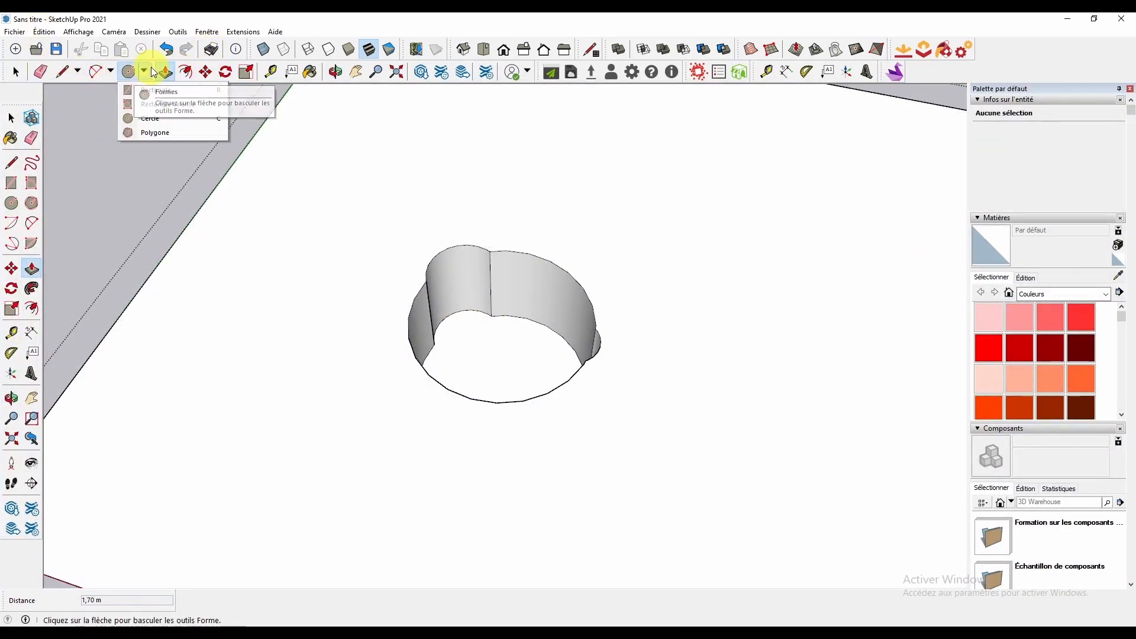
click(149, 91)
scroll(523, 354, up, 2)
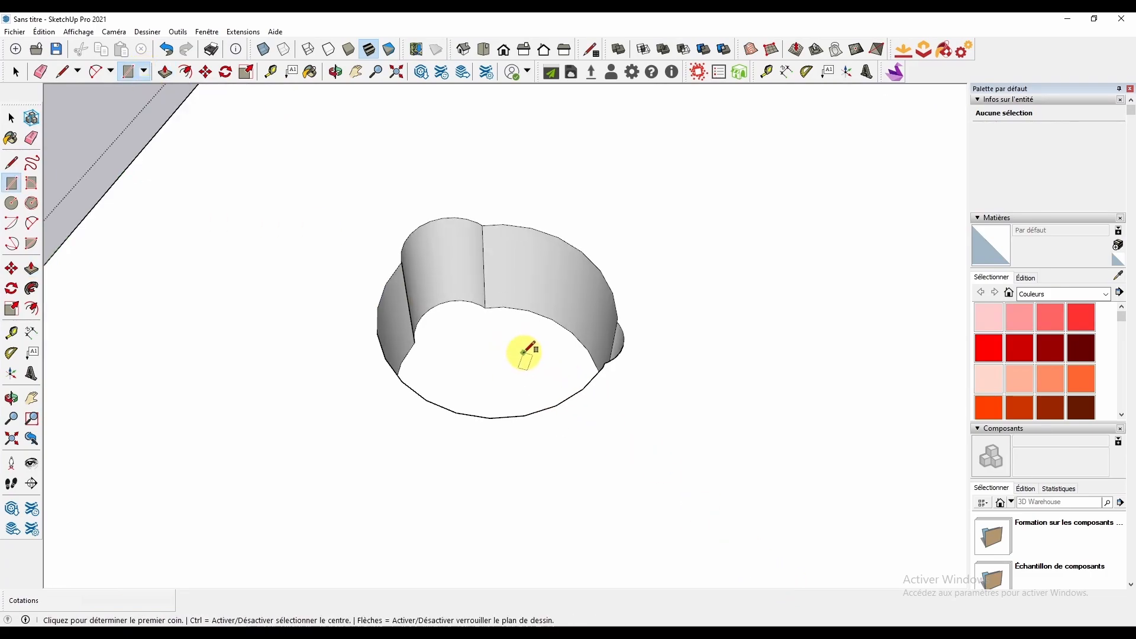
middle_drag(524, 353, 472, 246)
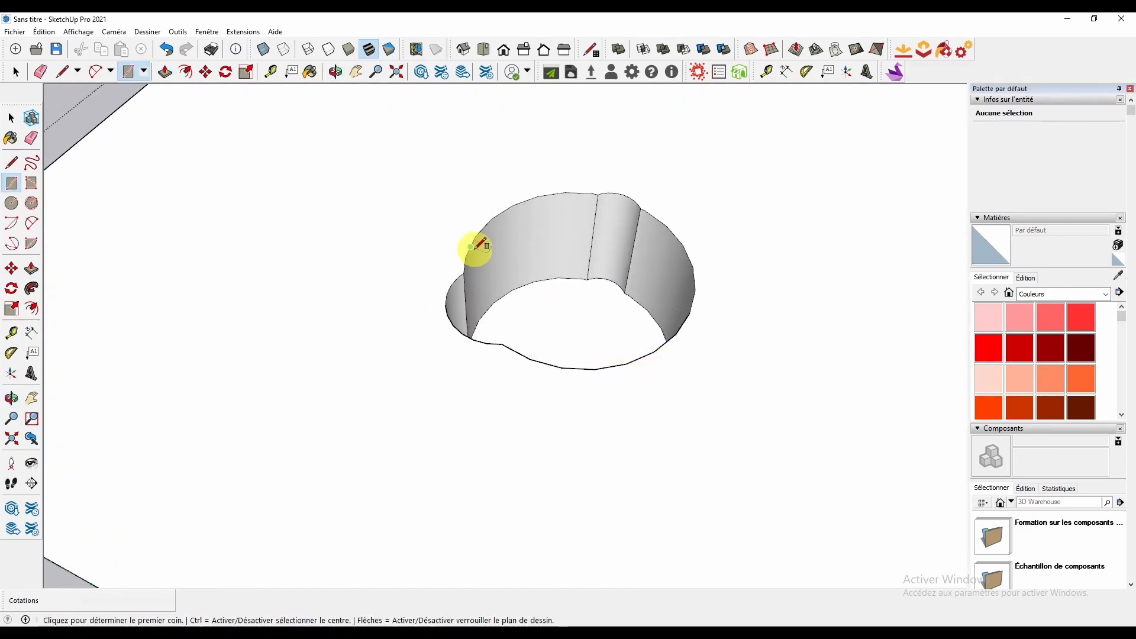
scroll(500, 252, up, 2)
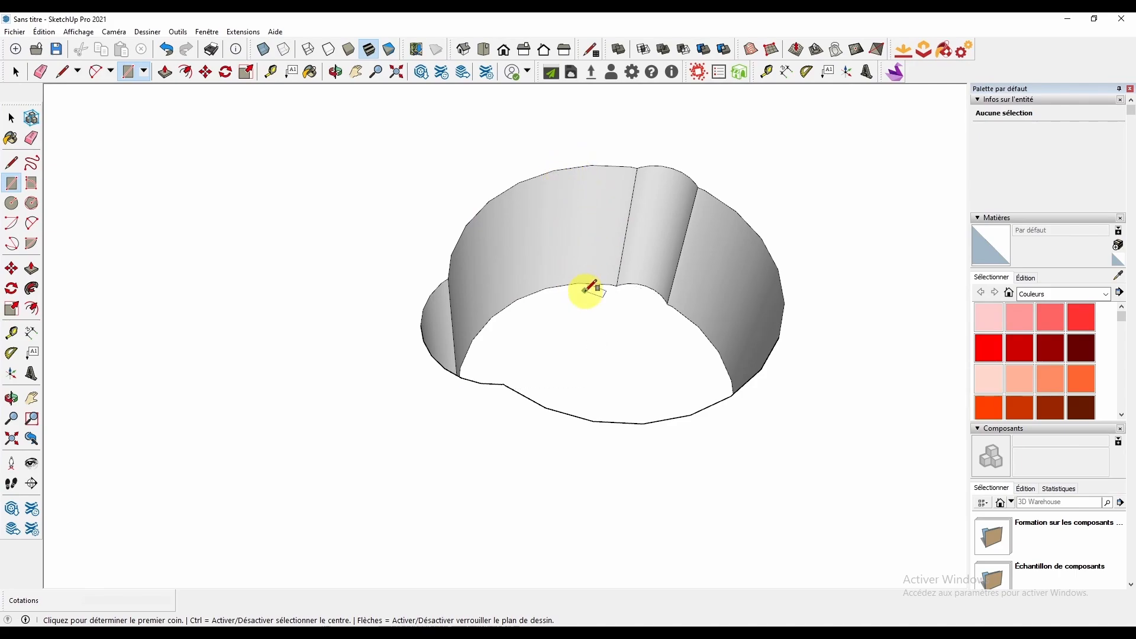
middle_drag(591, 307, 686, 290)
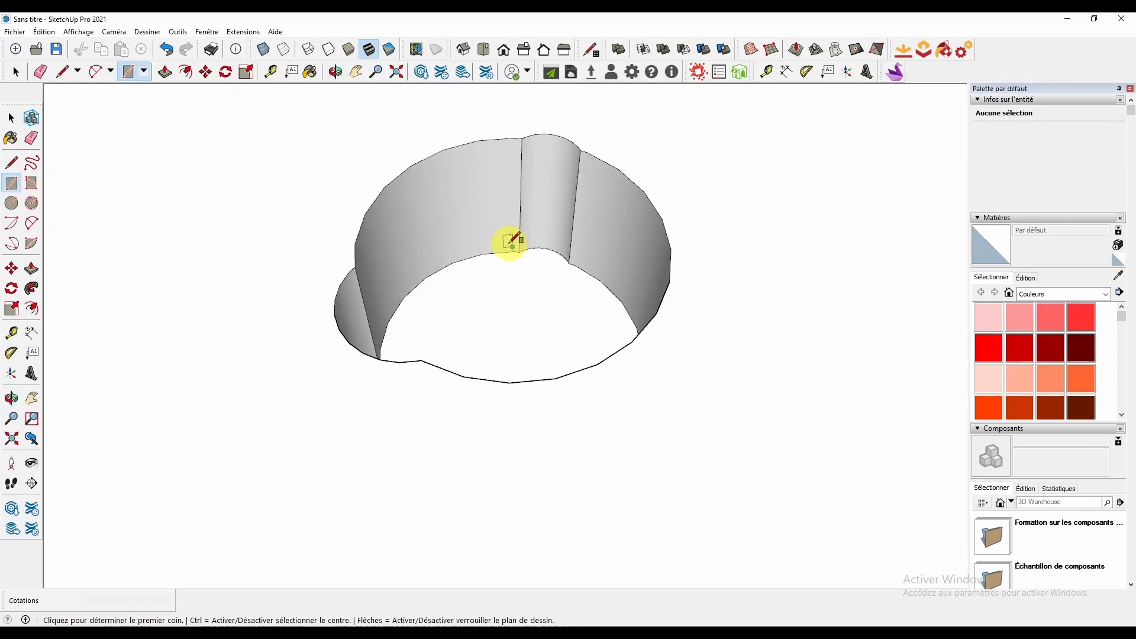
middle_drag(477, 223, 629, 306)
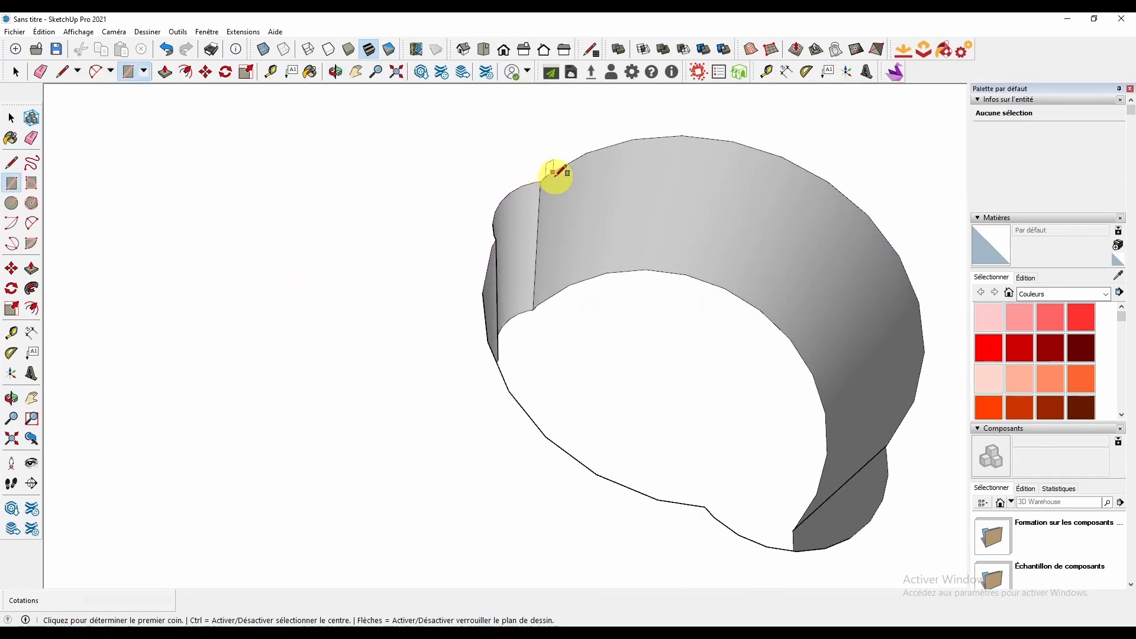
click(540, 184)
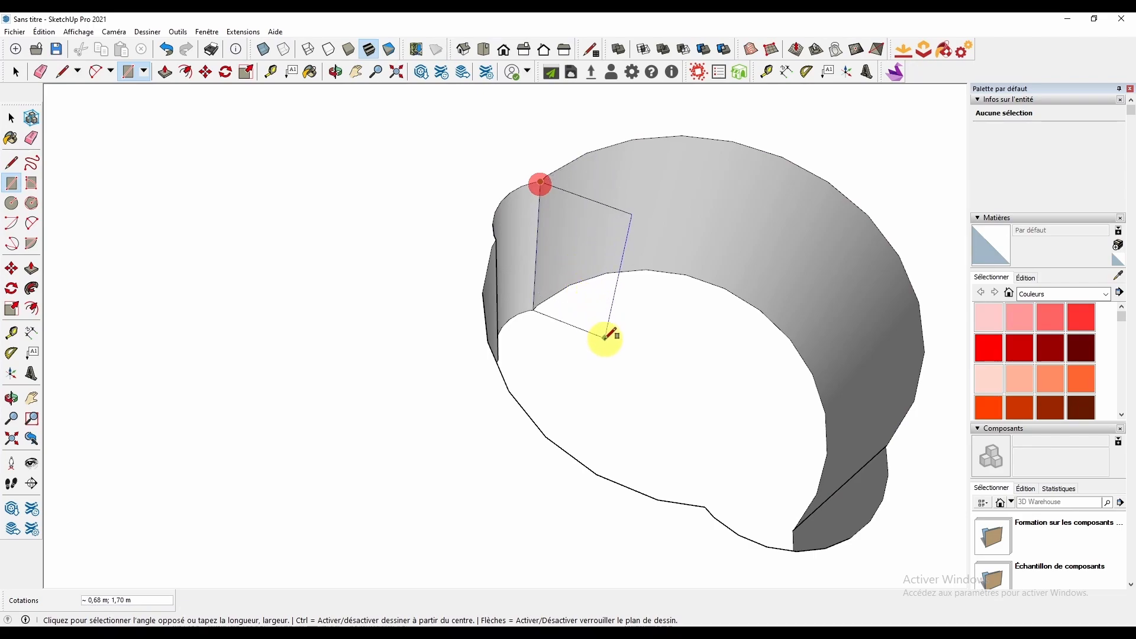
middle_drag(613, 345, 573, 295)
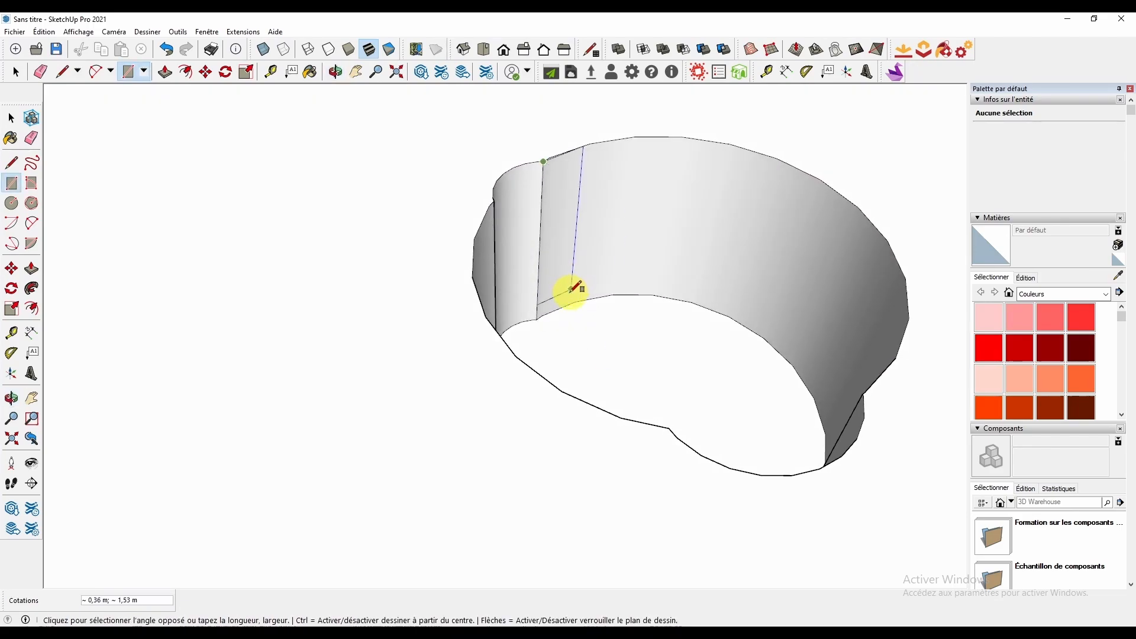
click(594, 352)
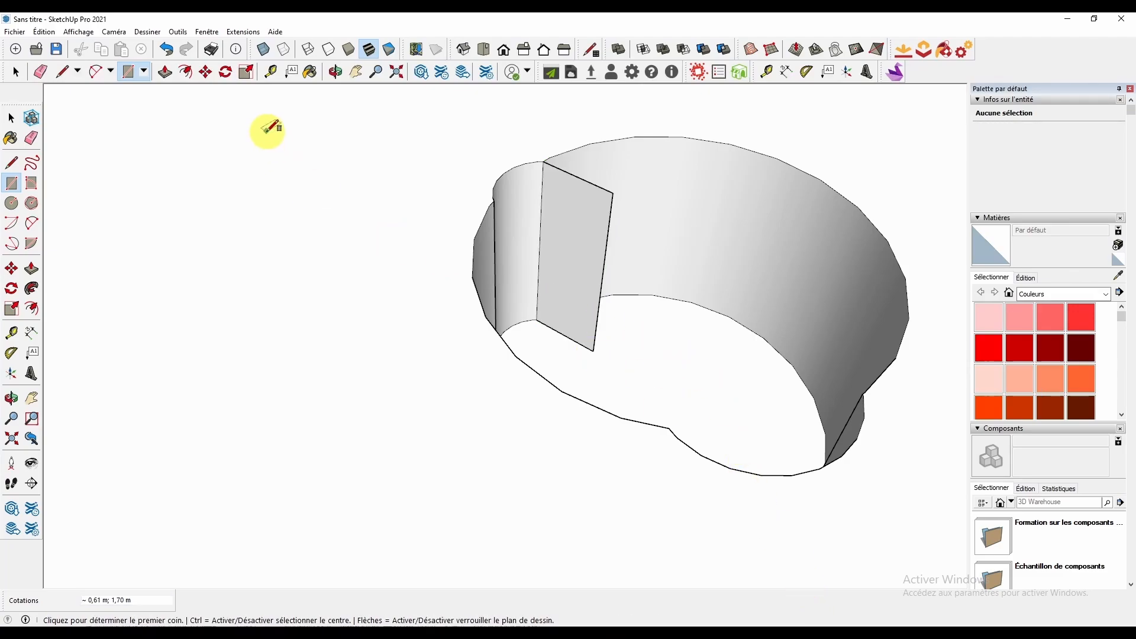
Draw a two-point arc on the rectangle from its upper wall corner to its lower outer corner, with a bulge of about 0,21 m
click(111, 71)
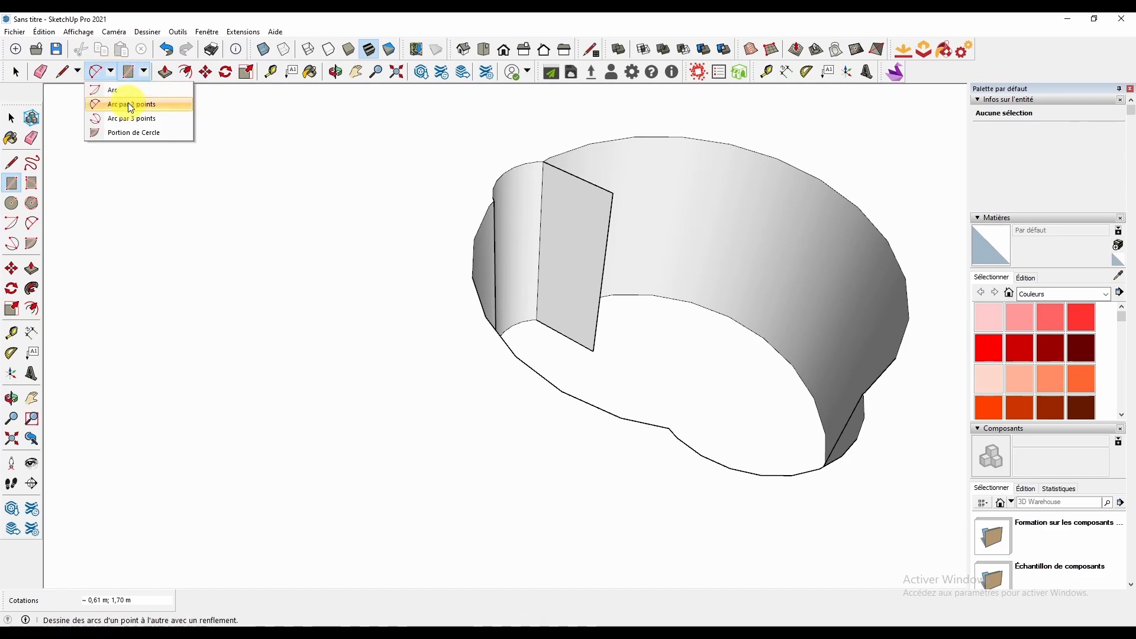
click(128, 102)
middle_drag(691, 349, 418, 309)
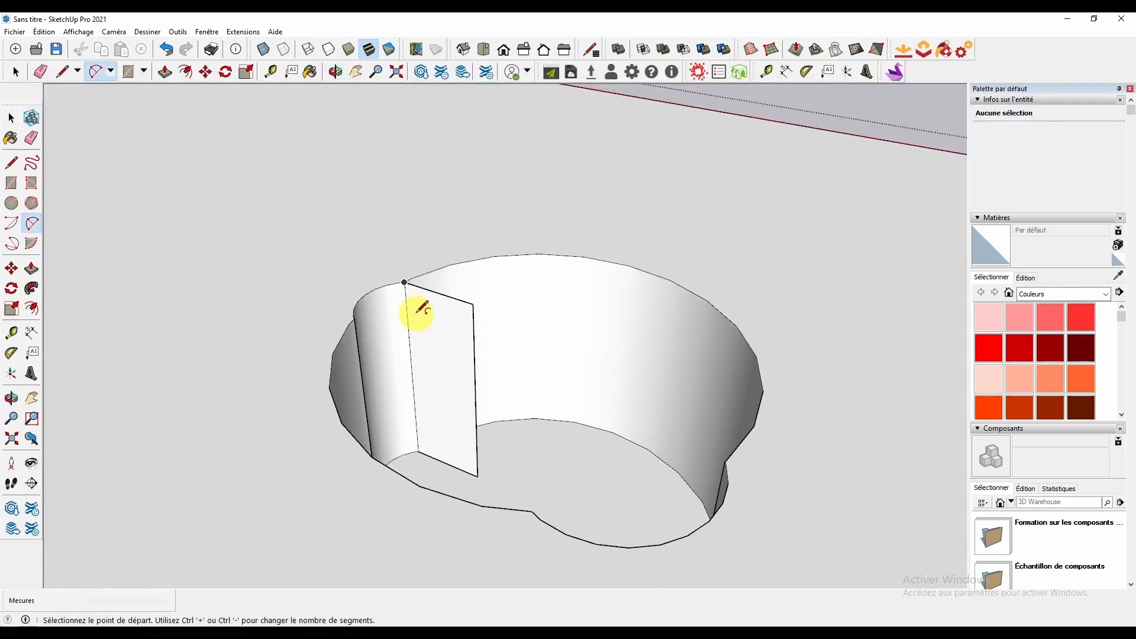
click(407, 284)
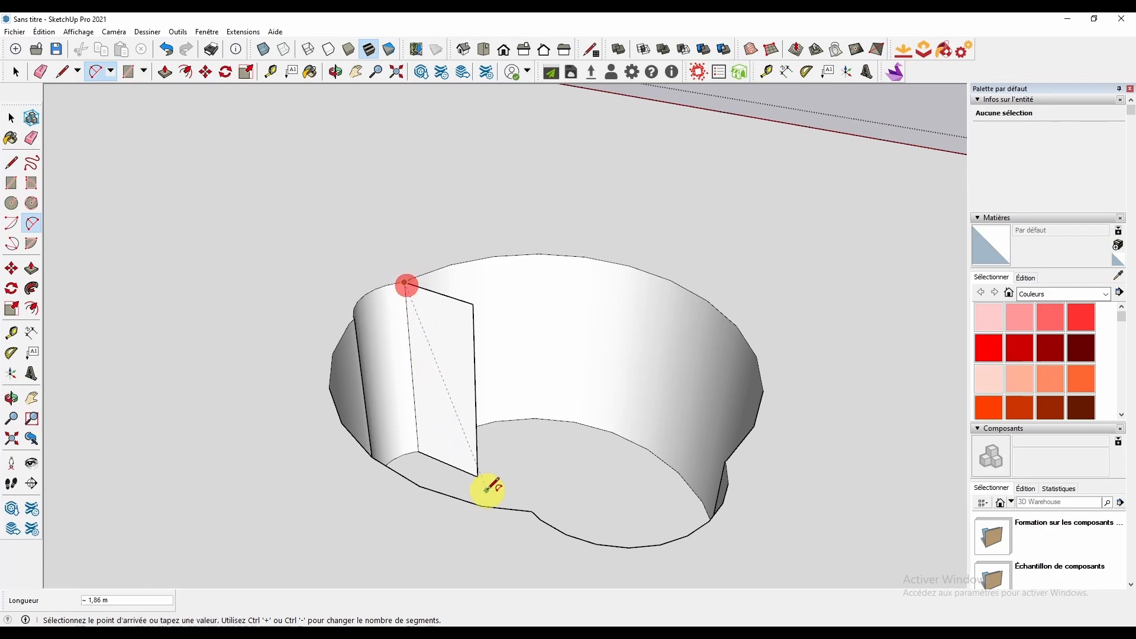
click(479, 472)
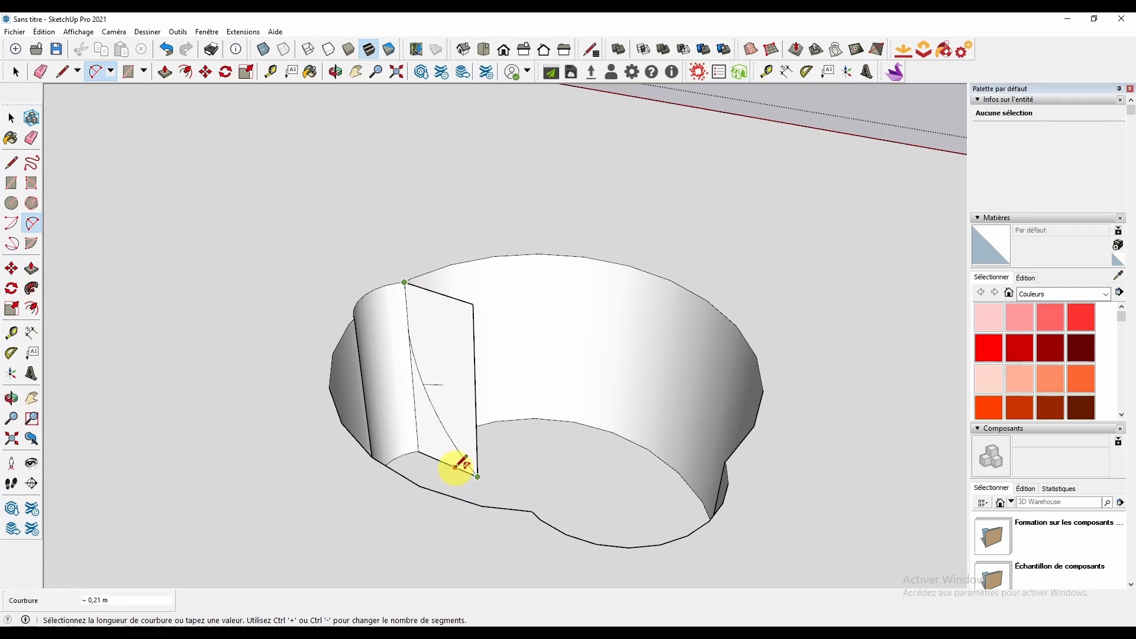
click(458, 466)
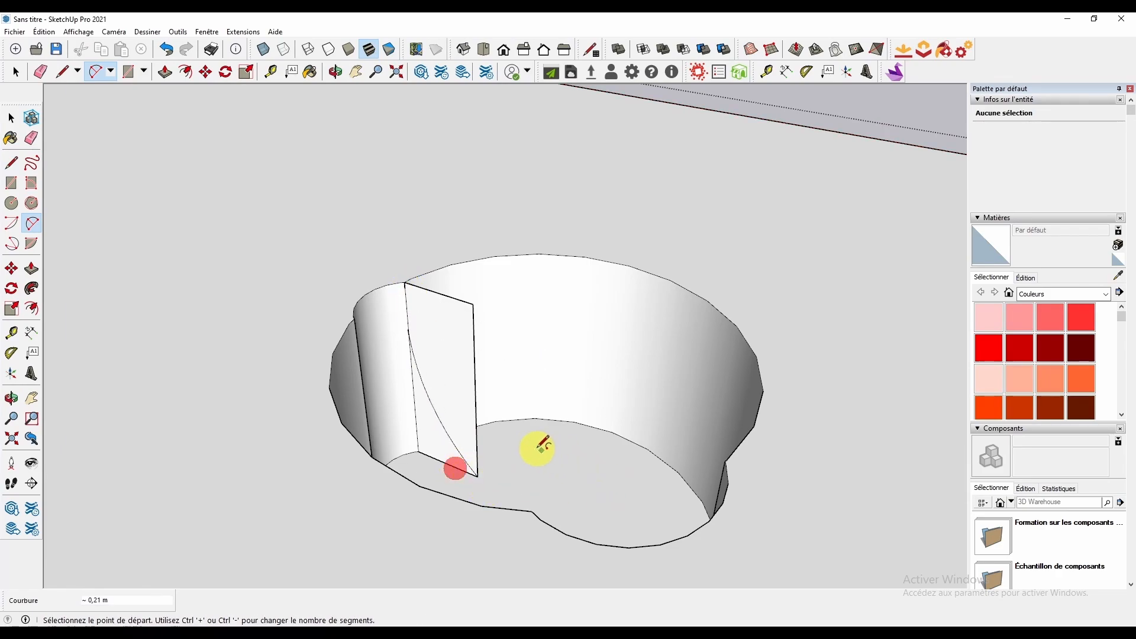
mouse_move(538, 446)
middle_down()
mouse_move(571, 439)
mouse_move(441, 474)
mouse_move(527, 446)
middle_up()
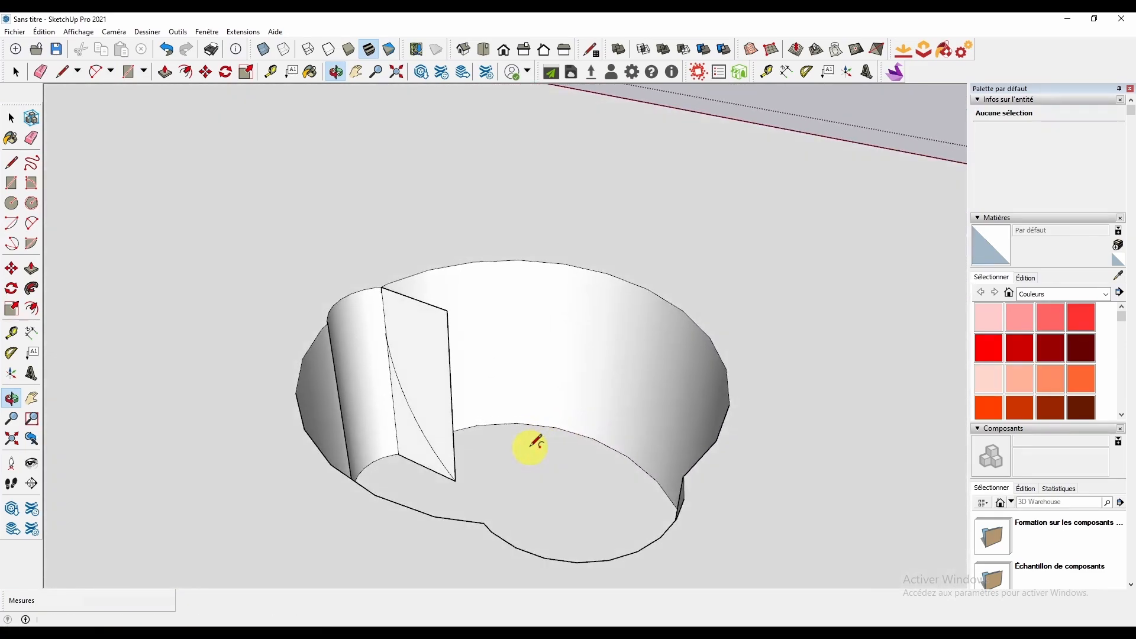
Try to sweep the profile below the arc around the recess with Follow Me
key(a)
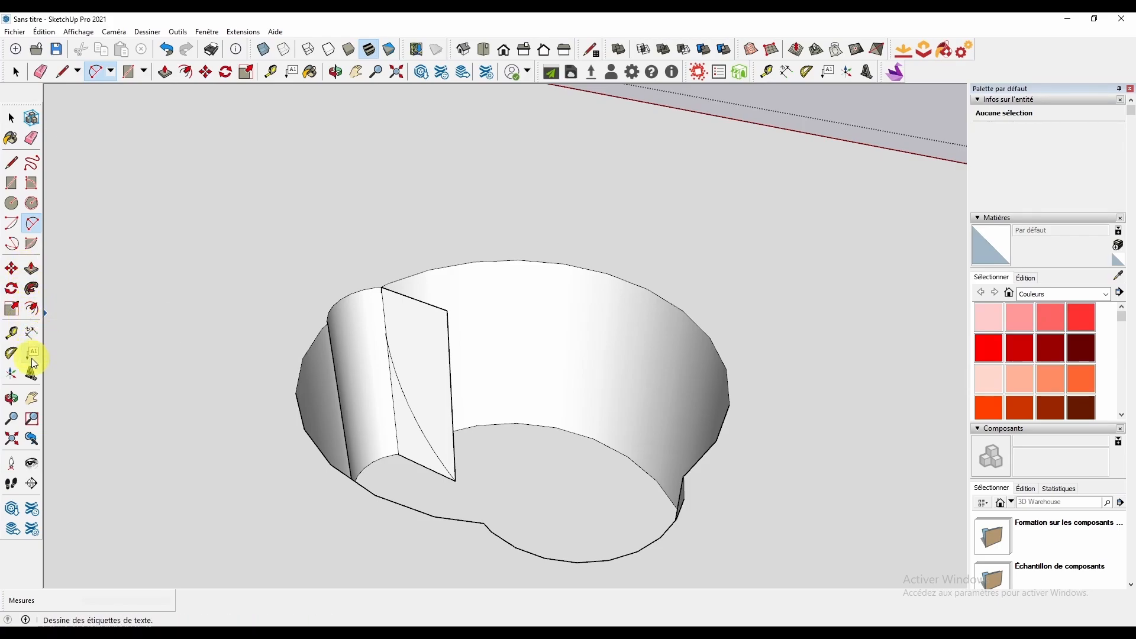
click(31, 288)
middle_drag(507, 405, 458, 376)
click(397, 362)
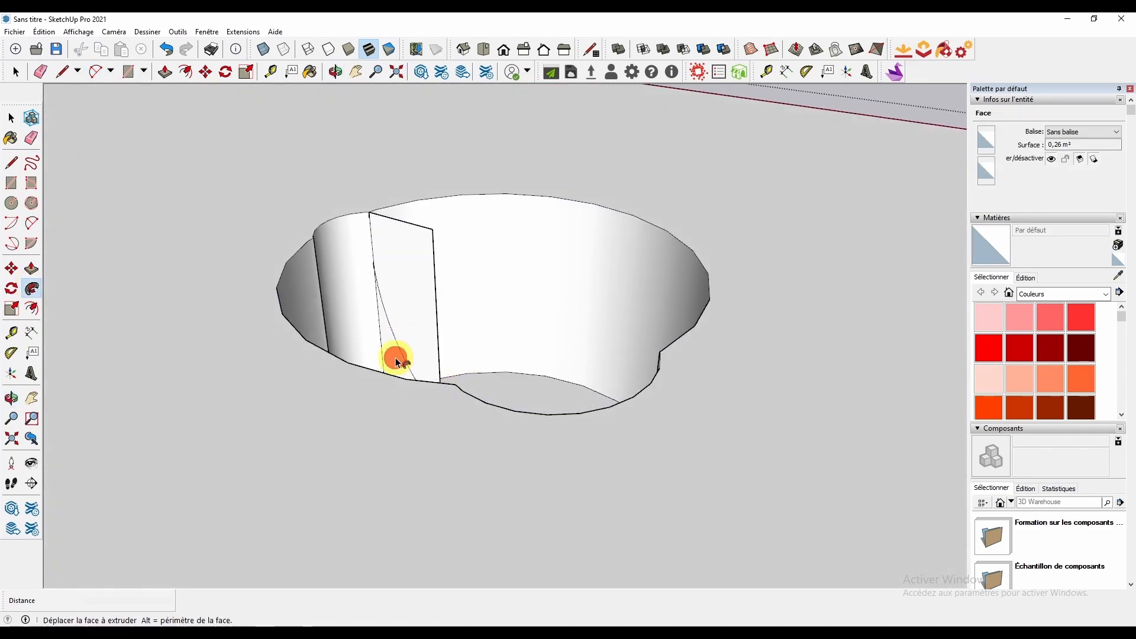
middle_drag(358, 385, 269, 364)
middle_drag(126, 402, 500, 320)
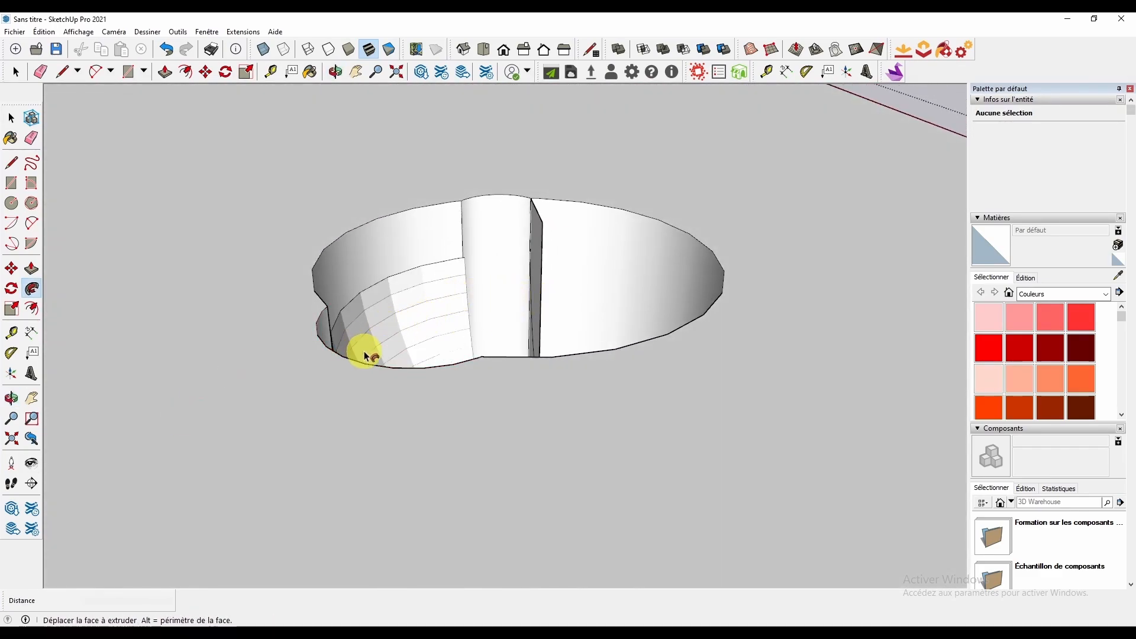
middle_drag(365, 355, 513, 386)
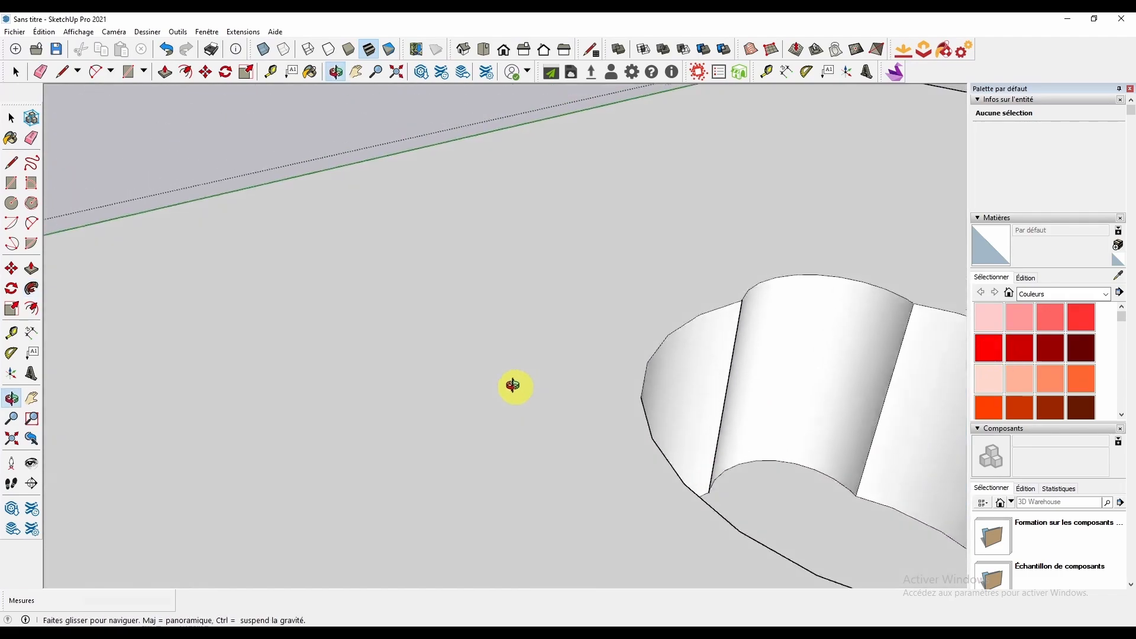
key(p)
middle_drag(875, 494, 886, 295)
middle_drag(859, 219, 888, 442)
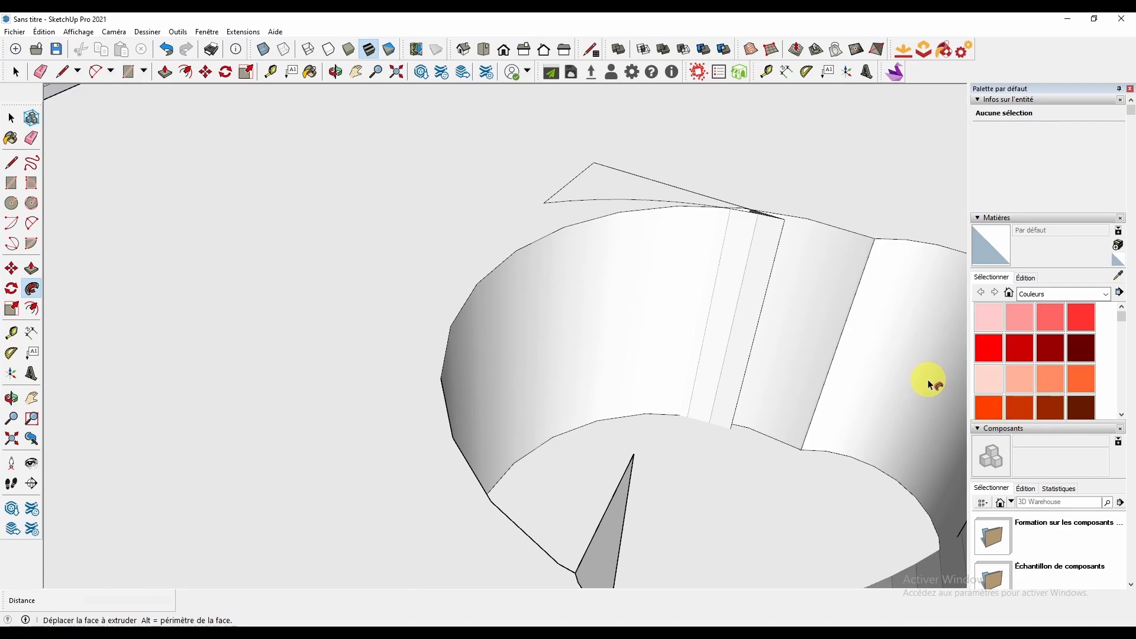
middle_drag(928, 378, 791, 319)
Delete the part of the rectangle outside the arc, leaving only the curved triangular profile against the wall
key(space)
middle_drag(716, 253, 649, 278)
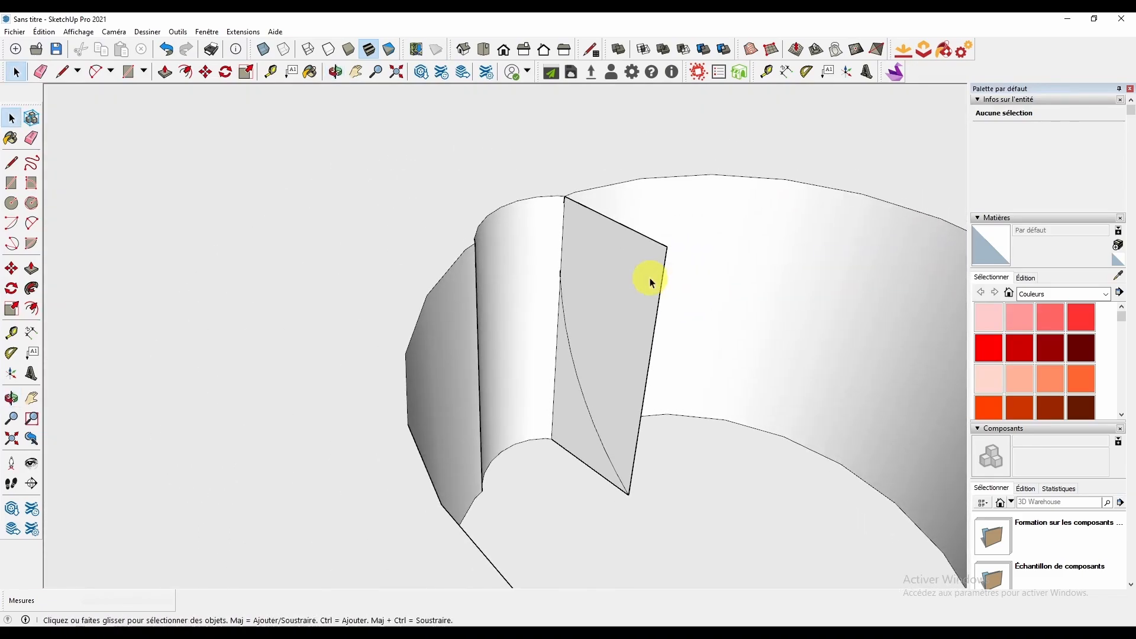
click(613, 272)
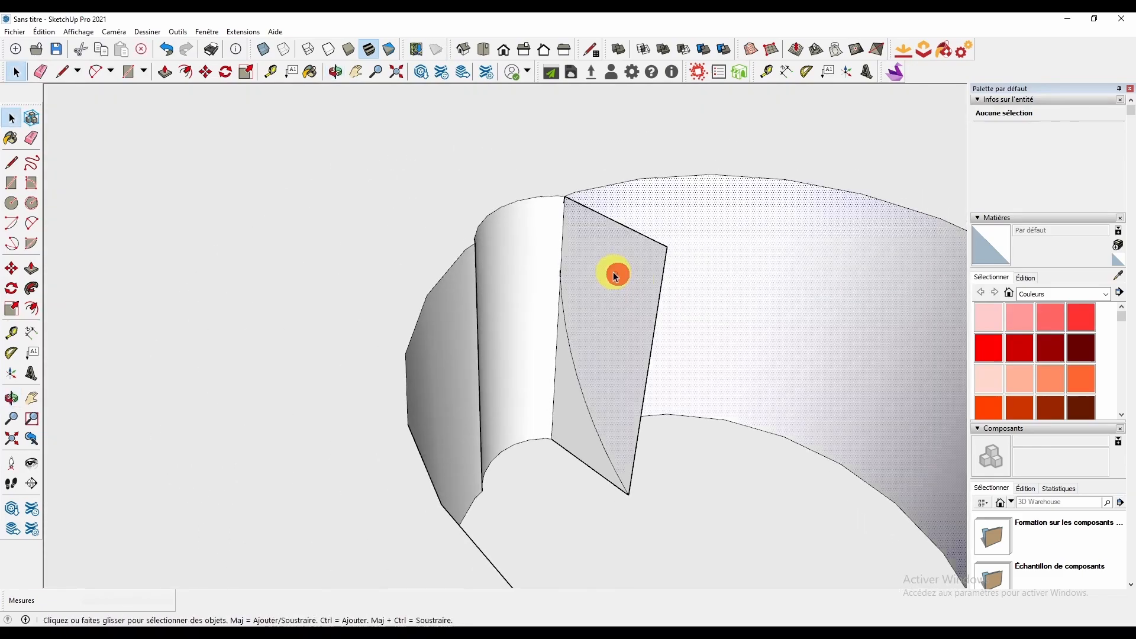
click(661, 255)
click(663, 246)
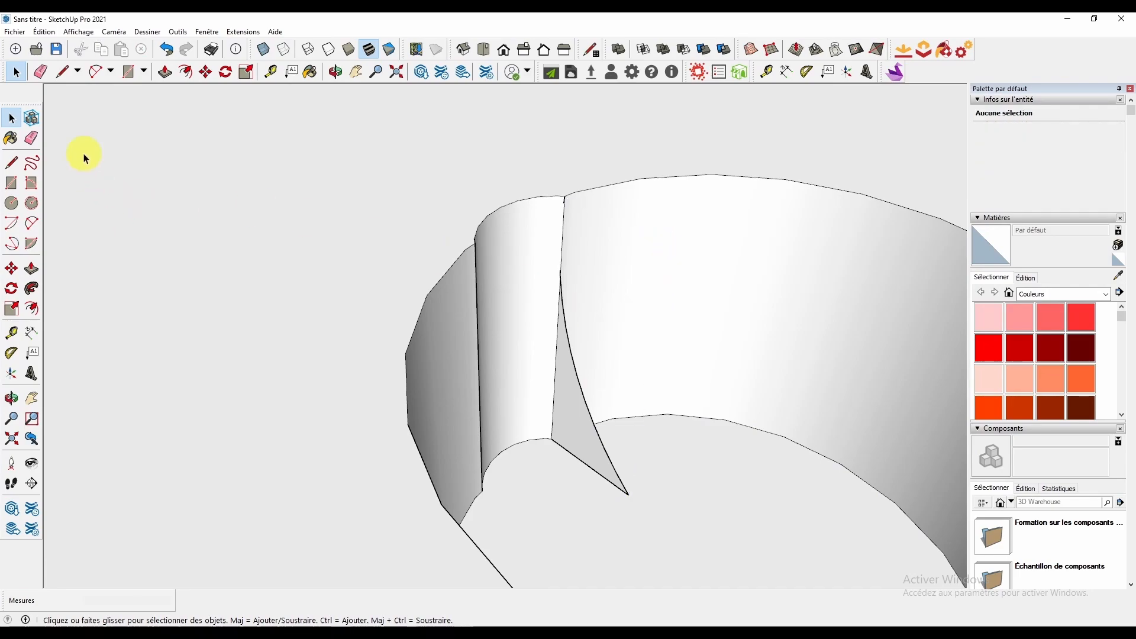
Try to sweep the trimmed triangular profile along the recess wall with Follow Me
click(32, 288)
click(576, 434)
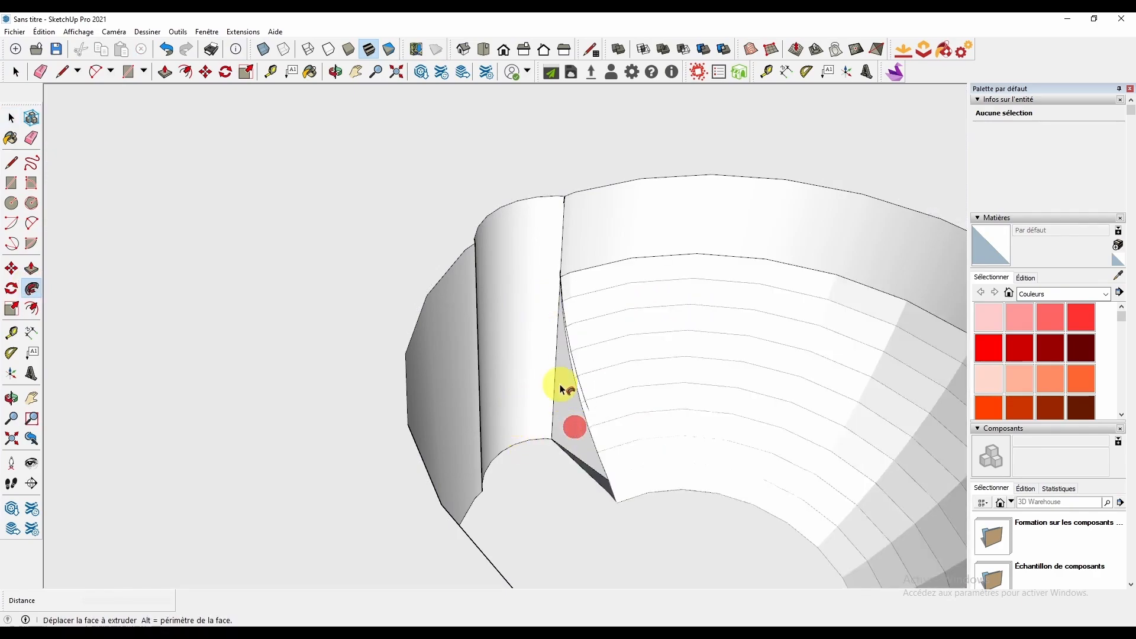
middle_drag(562, 385, 567, 441)
key(space)
middle_drag(532, 402, 487, 472)
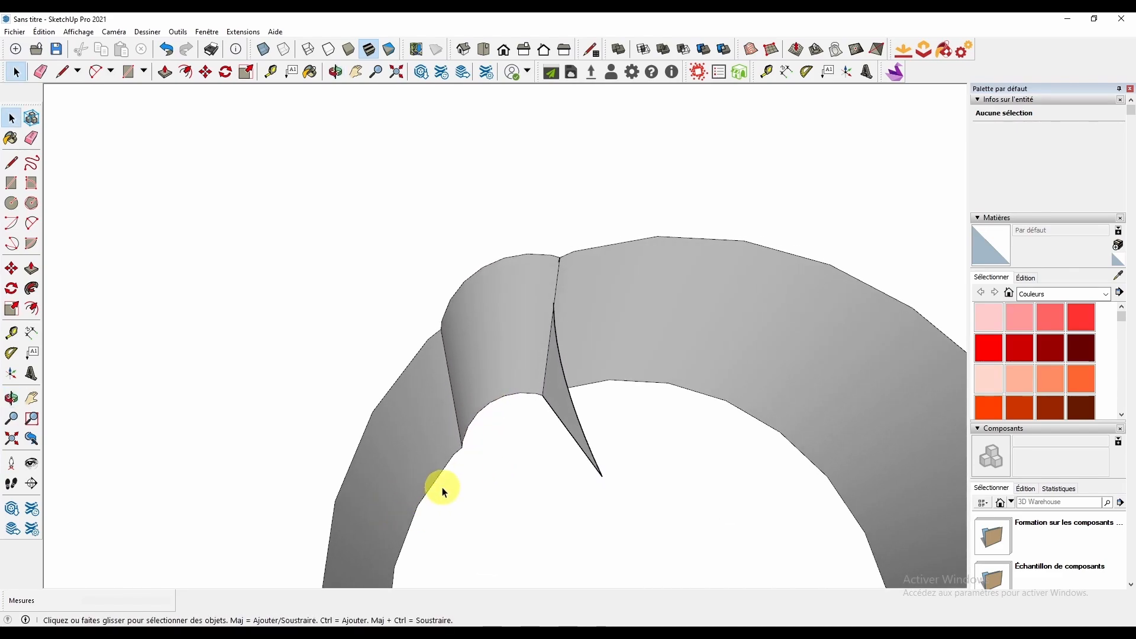
Draw a two-point arc with a chord of about 0,58 m on the recess floor, linking the two seams of the small lobe
click(101, 75)
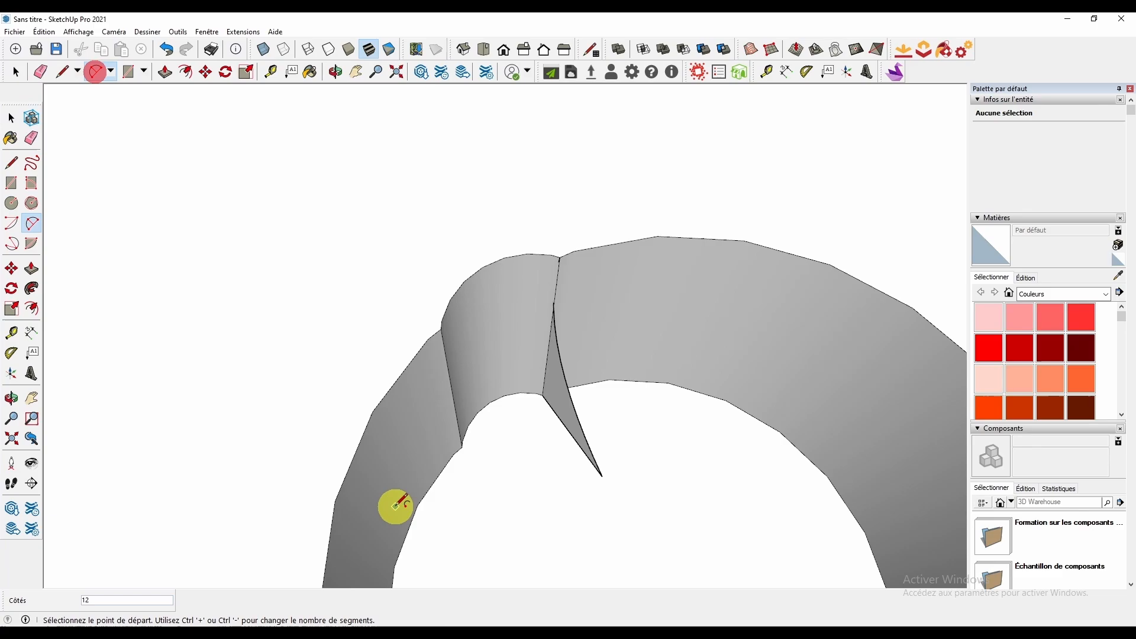
click(462, 449)
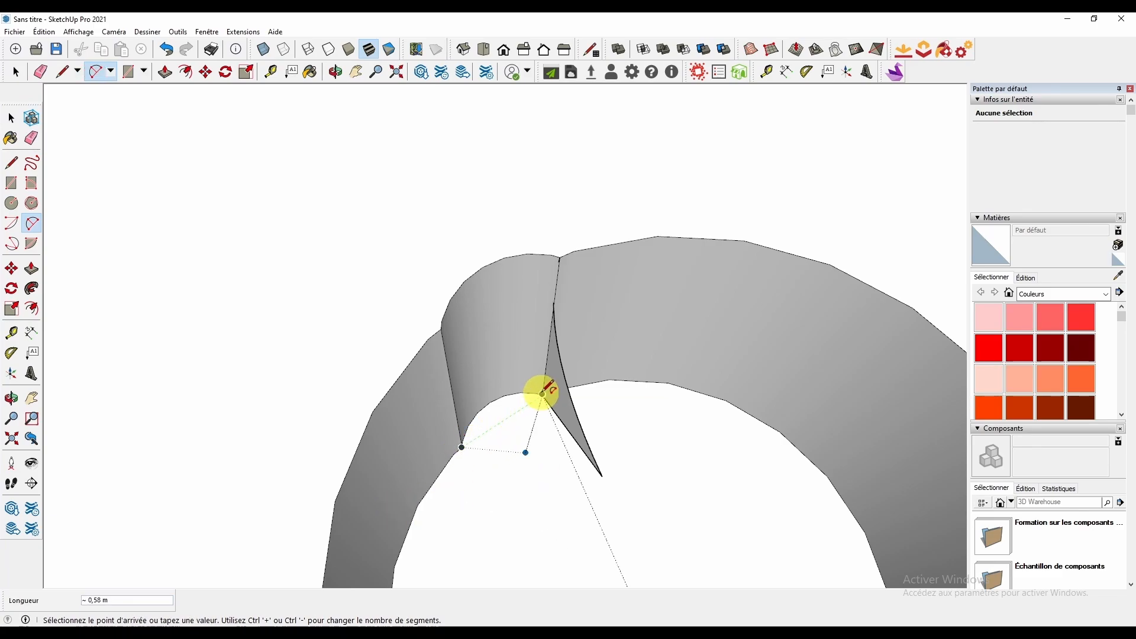
click(413, 481)
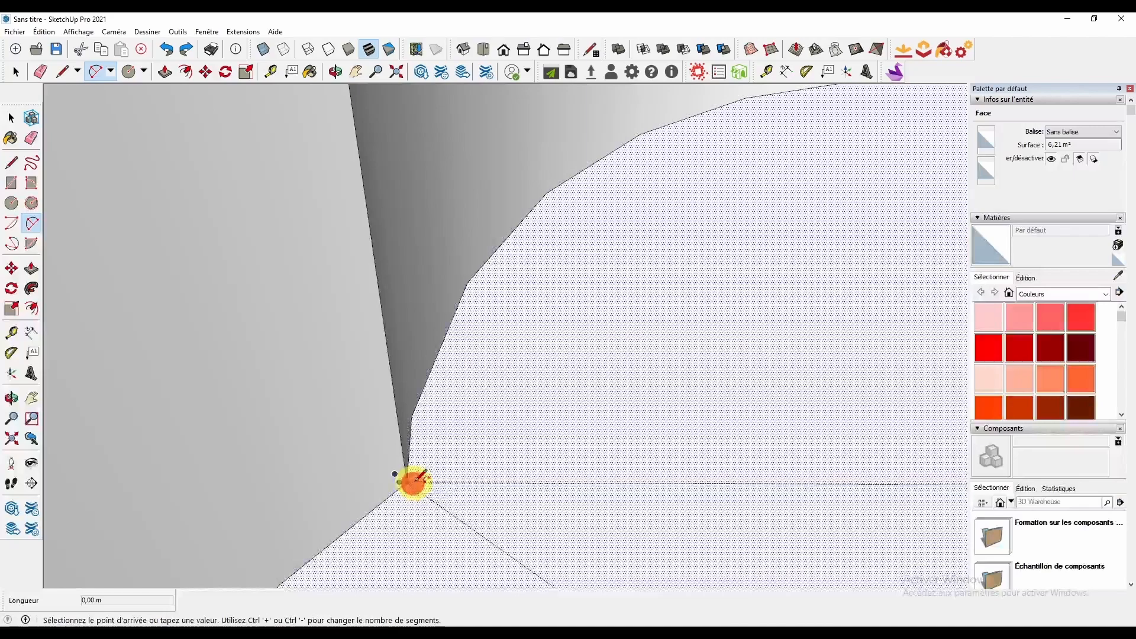
middle_drag(523, 451, 651, 402)
scroll(758, 358, down, 2)
middle_drag(758, 357, 799, 331)
scroll(731, 364, up, 2)
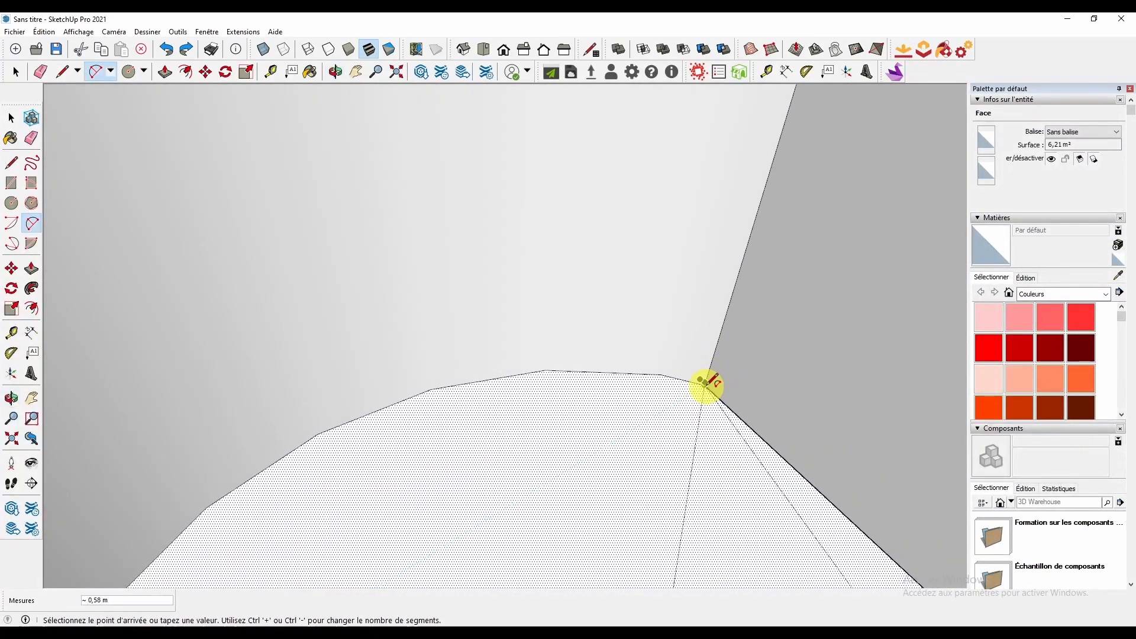
click(704, 385)
middle_drag(562, 431, 634, 299)
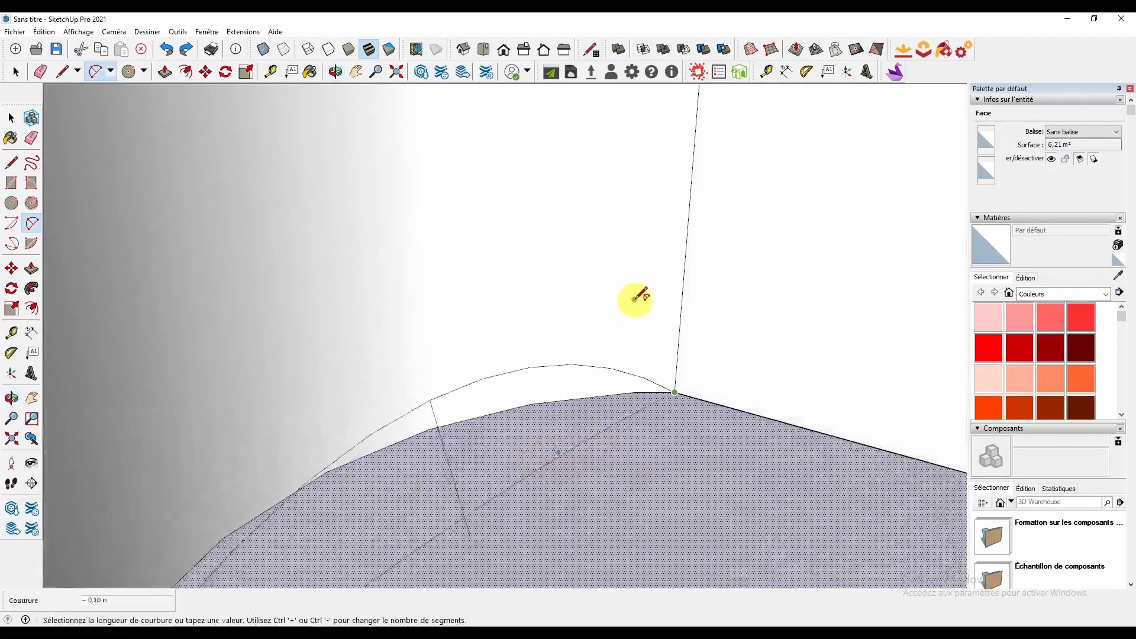
click(507, 464)
middle_drag(507, 463, 456, 490)
Push/Pull the floor sliver between the new arc and the small lobe's wall 1,70 m up to the ground surface
key(space)
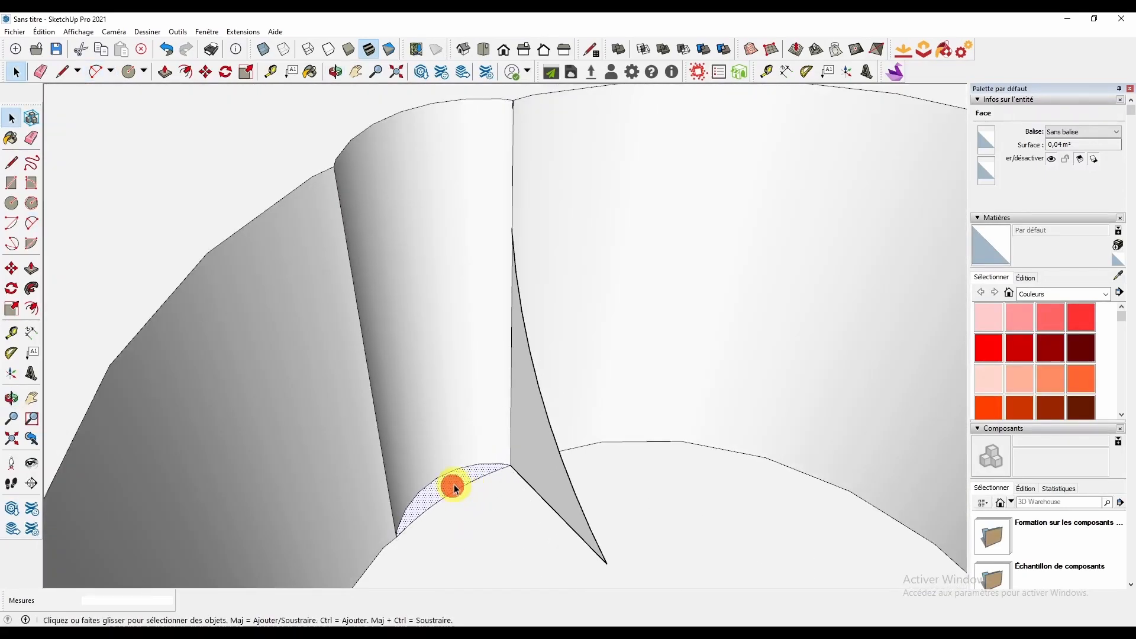
key(p)
click(460, 485)
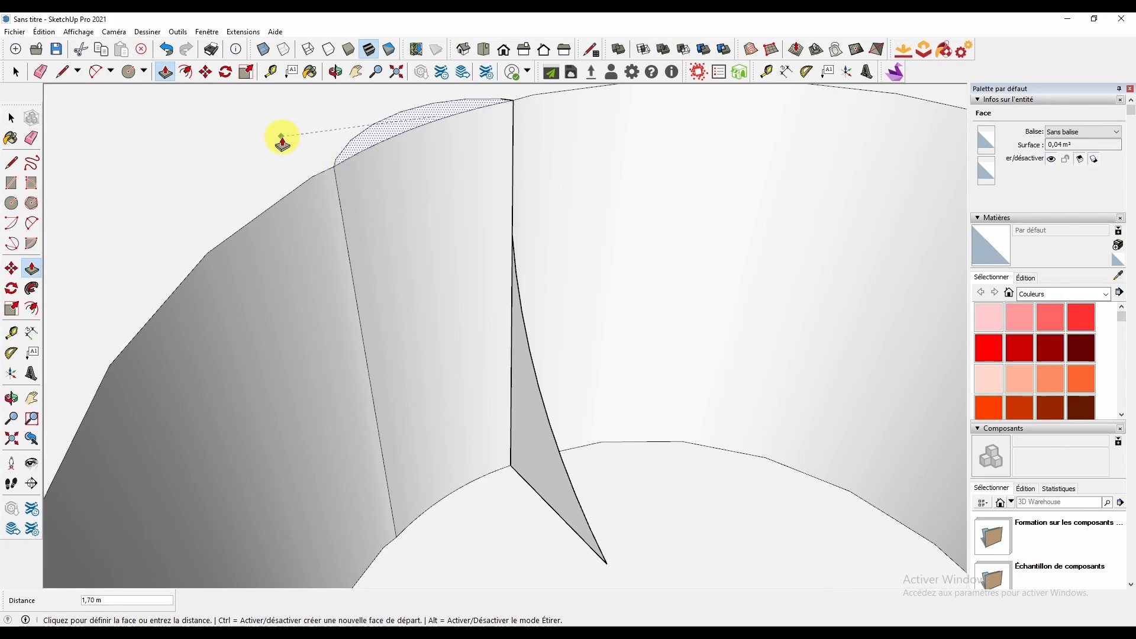
click(282, 137)
Delete the small lobe's leftover arc on the ground surface to merge the raised sliver into the slab
scroll(573, 320, down, 1)
scroll(556, 302, down, 2)
key(space)
scroll(479, 210, up, 1)
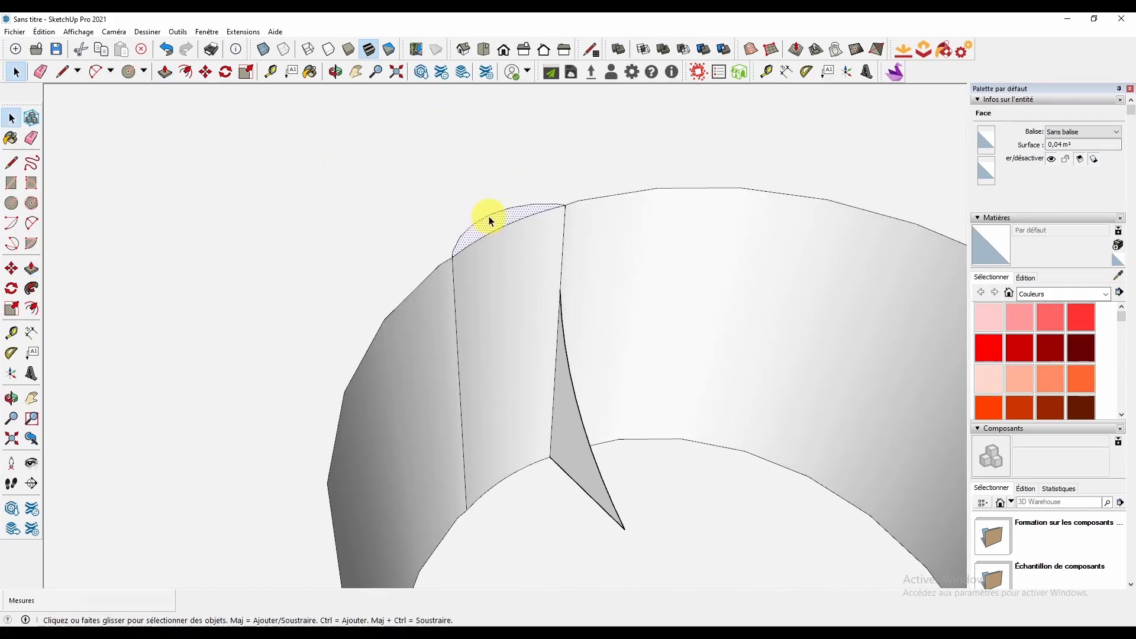
click(490, 222)
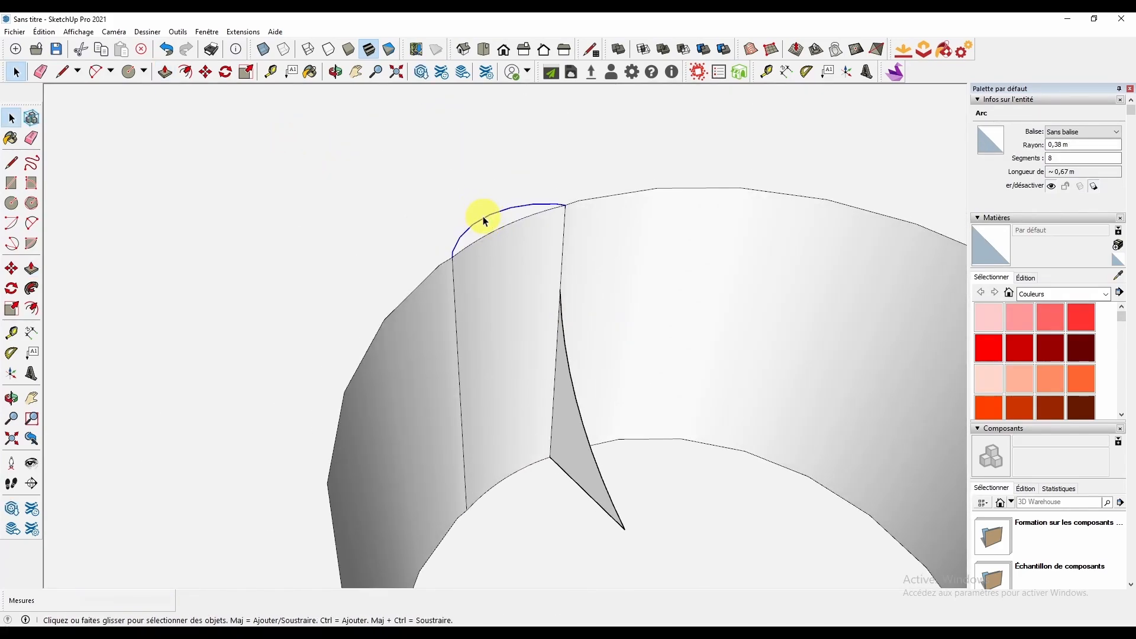
scroll(529, 284, down, 2)
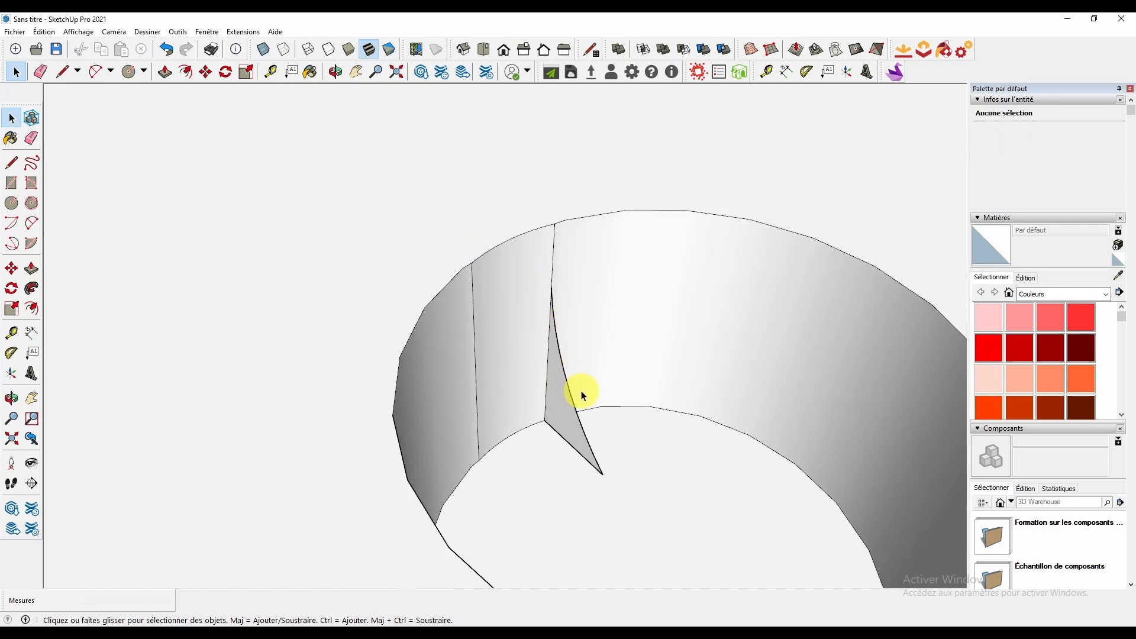
Sweep the triangular profile along the full circuit of the recess wall with Follow Me
key(p)
key(space)
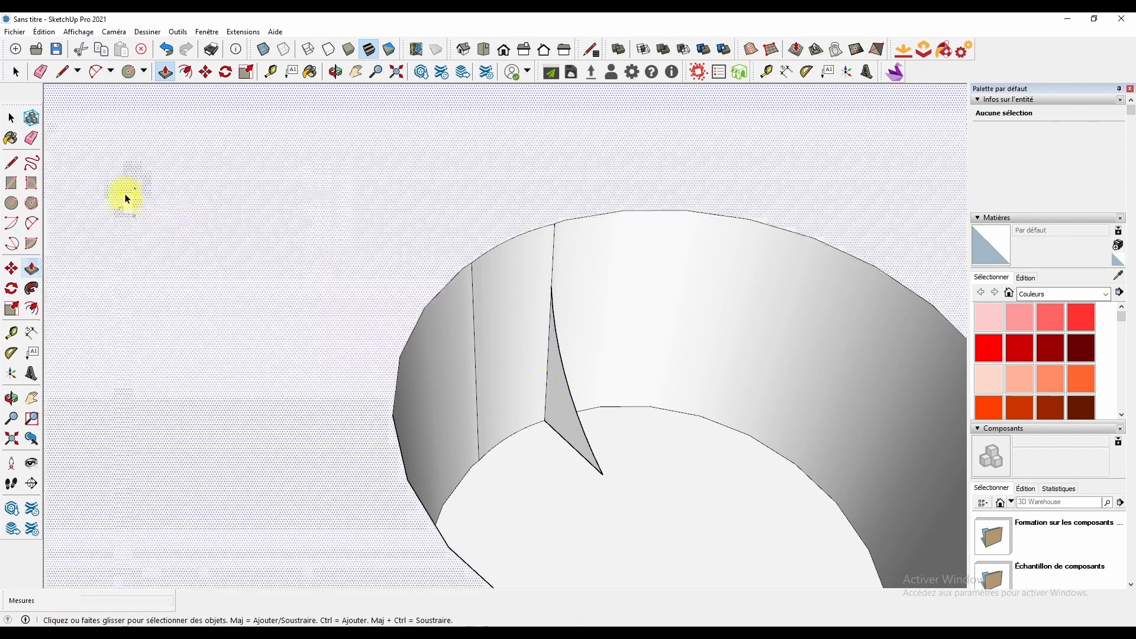
right_click(31, 225)
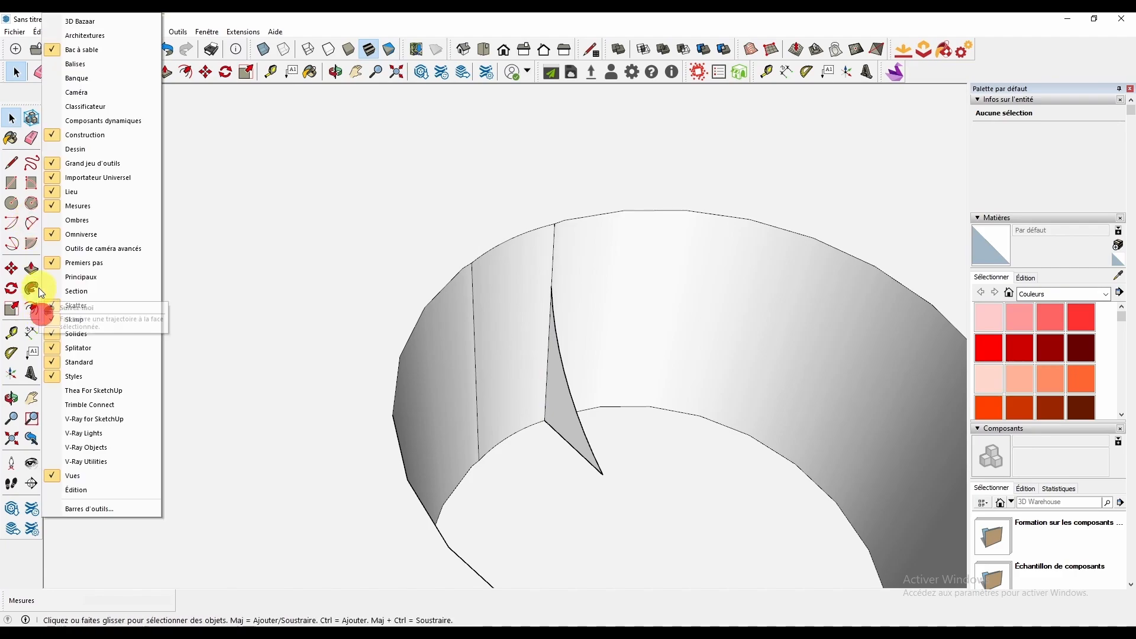
click(31, 289)
drag(556, 412, 452, 510)
middle_drag(451, 510, 355, 431)
middle_drag(515, 325, 257, 437)
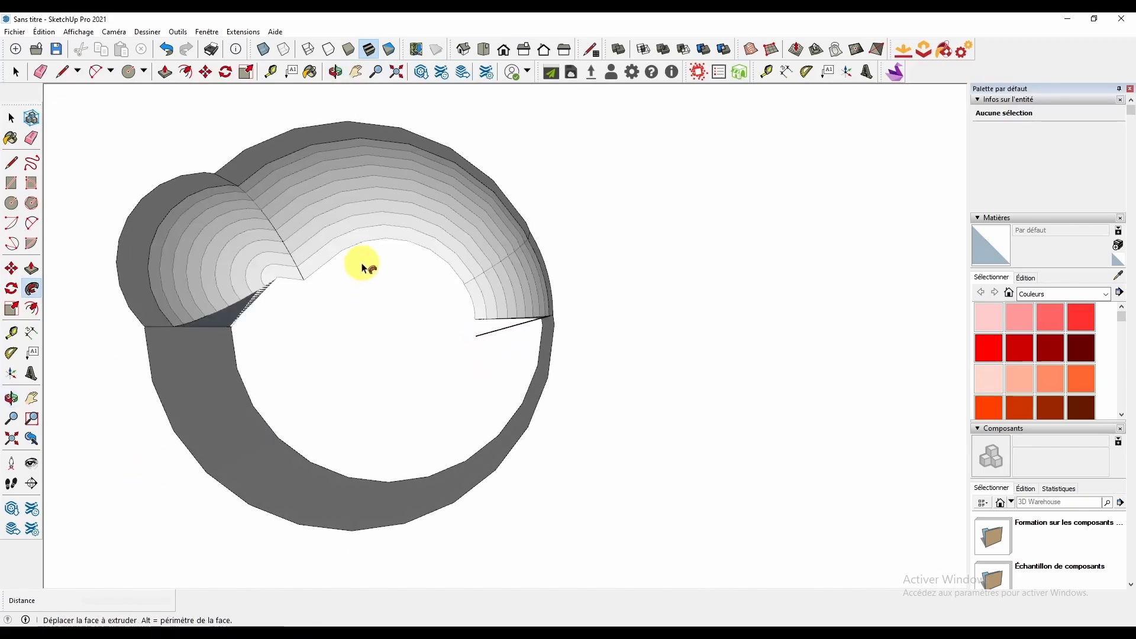
click(368, 261)
middle_drag(368, 261, 228, 355)
scroll(228, 355, down, 3)
scroll(303, 363, up, 3)
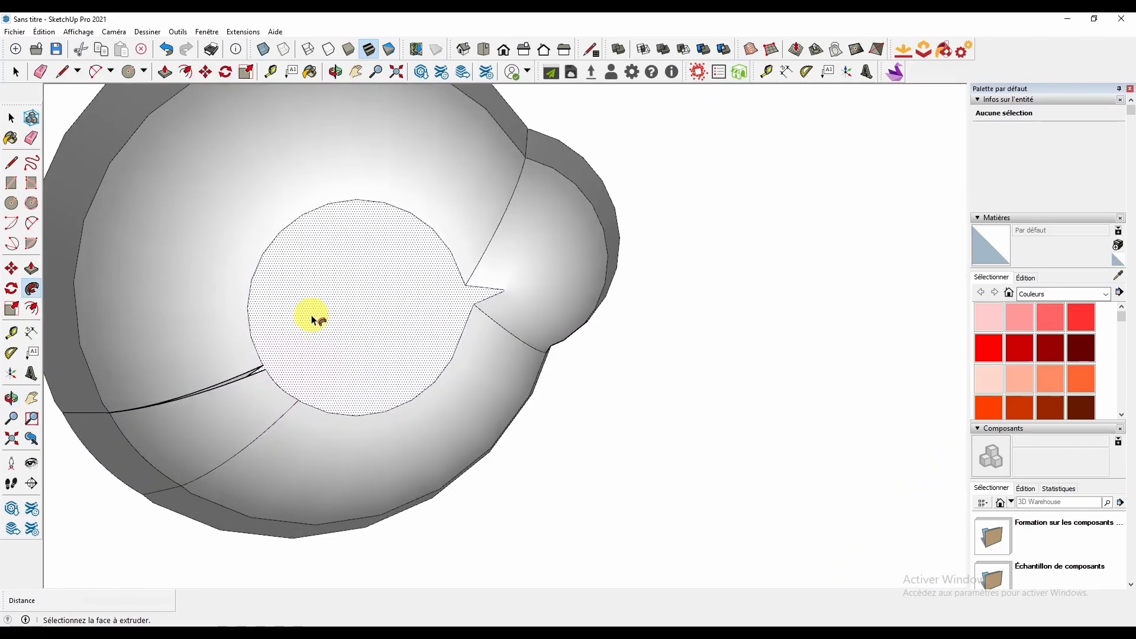
middle_drag(314, 317, 349, 286)
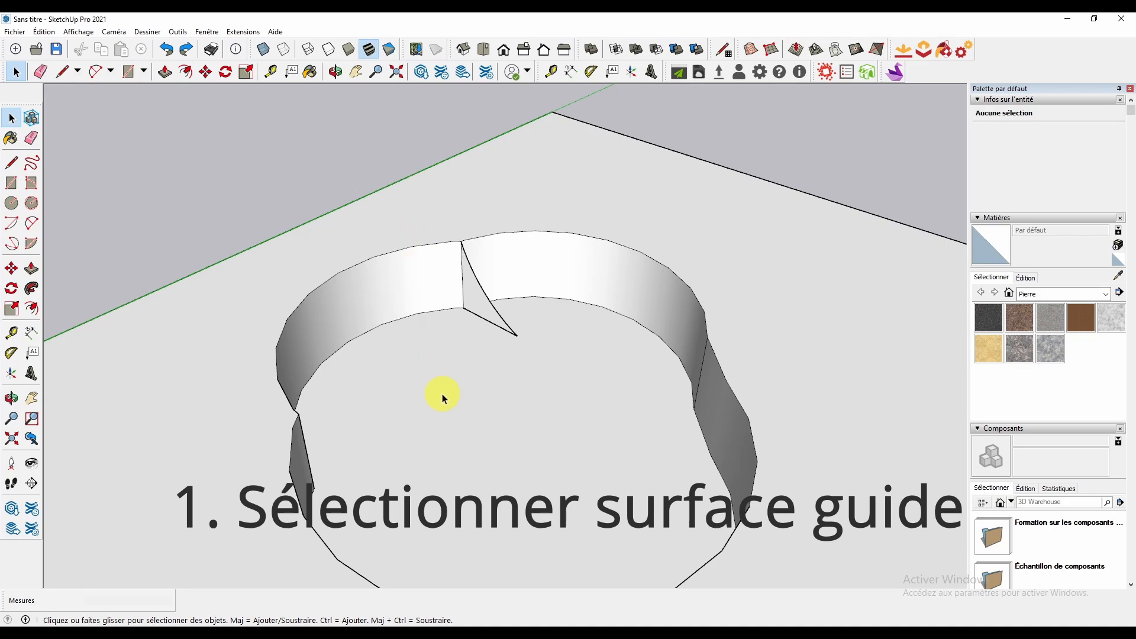
Preselect the recess floor face as the path and apply Follow Me to the triangular profile
click(444, 398)
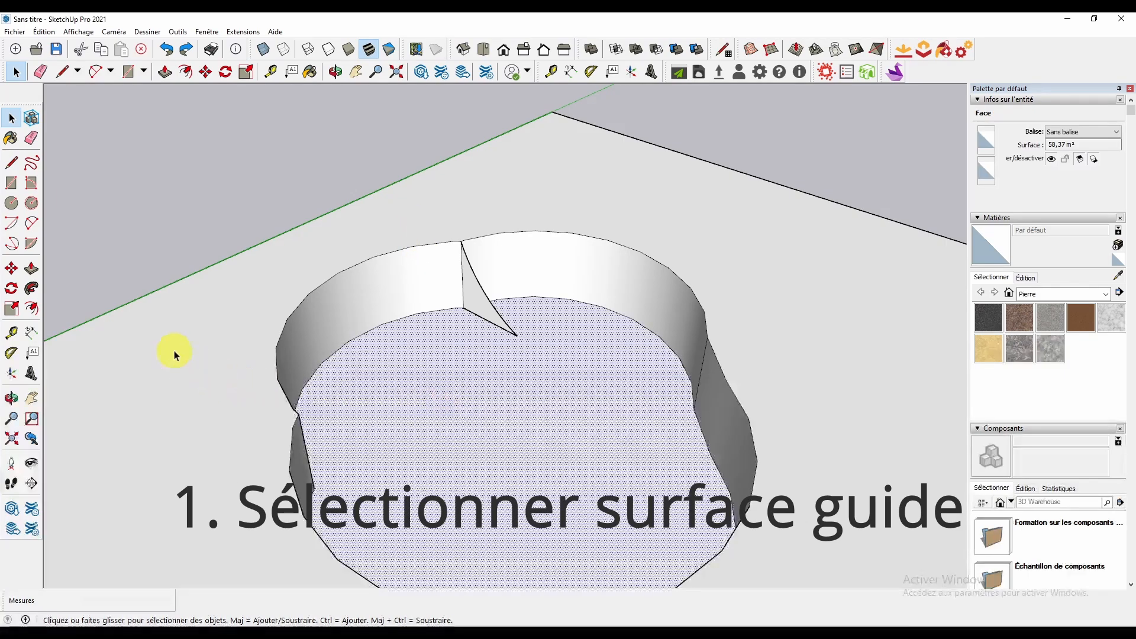
click(31, 289)
click(480, 312)
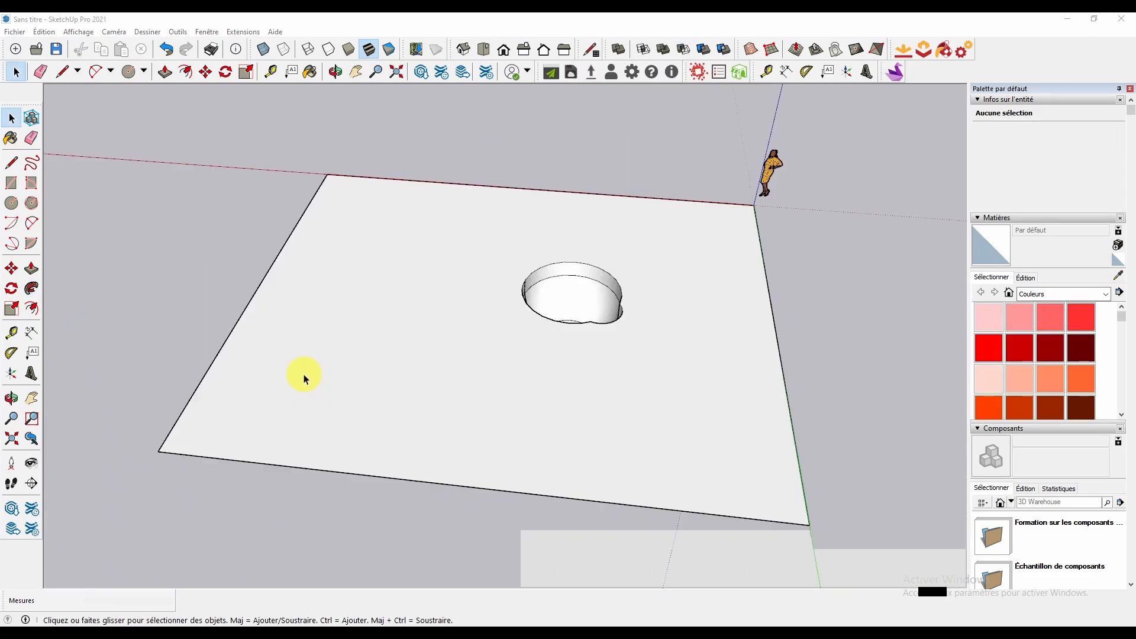
Draw a rectangle of about 8,12 m² on the slab surface, starting on the short edge opposite the origin
middle_drag(540, 380, 571, 391)
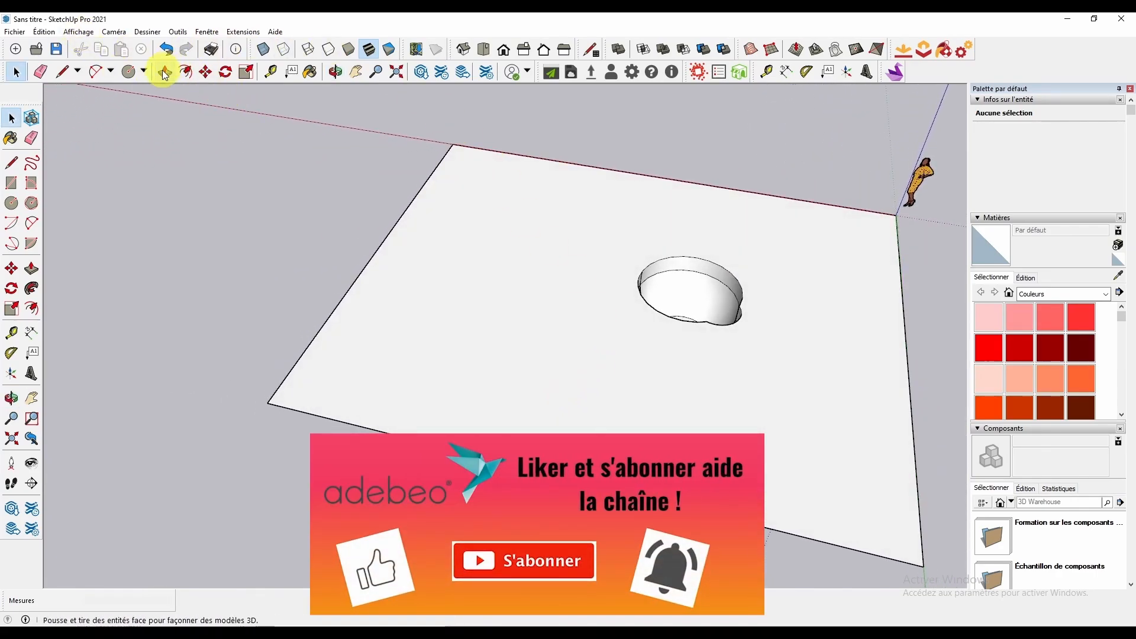
click(145, 70)
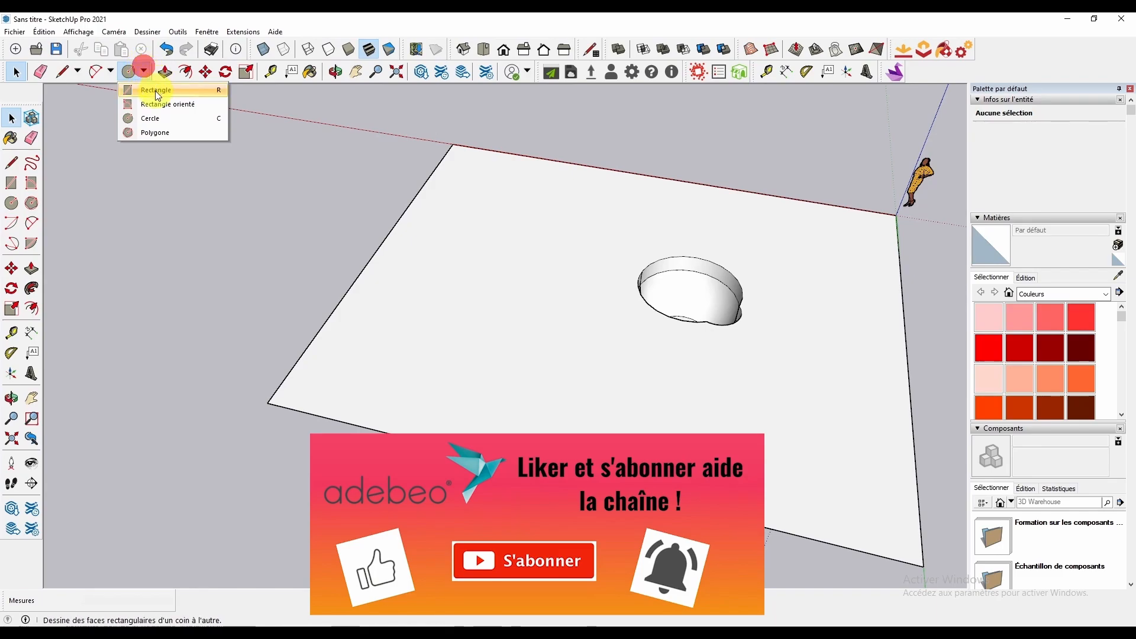
click(157, 90)
mouse_move(507, 393)
middle_down()
mouse_move(509, 431)
mouse_move(514, 393)
mouse_move(513, 414)
middle_up()
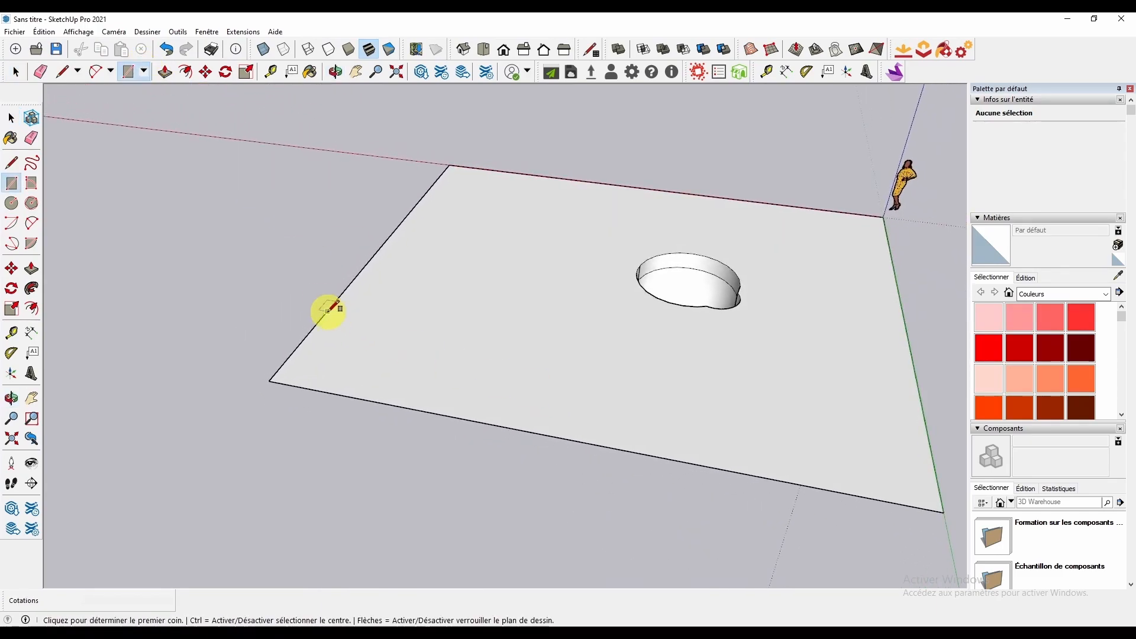
click(321, 319)
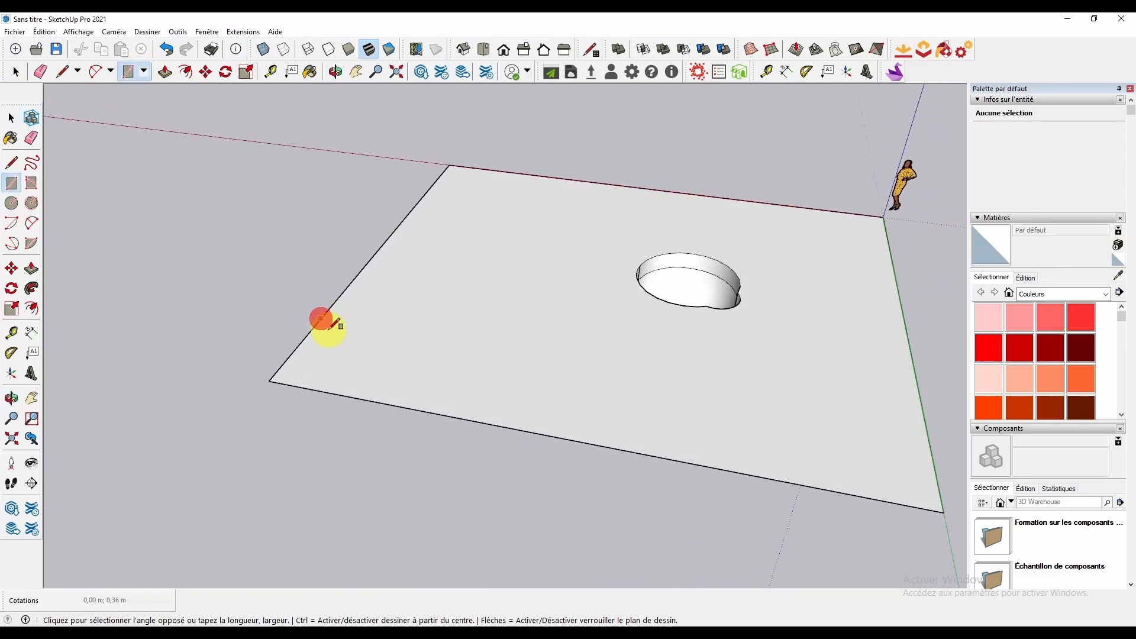
click(424, 401)
middle_drag(628, 408, 515, 168)
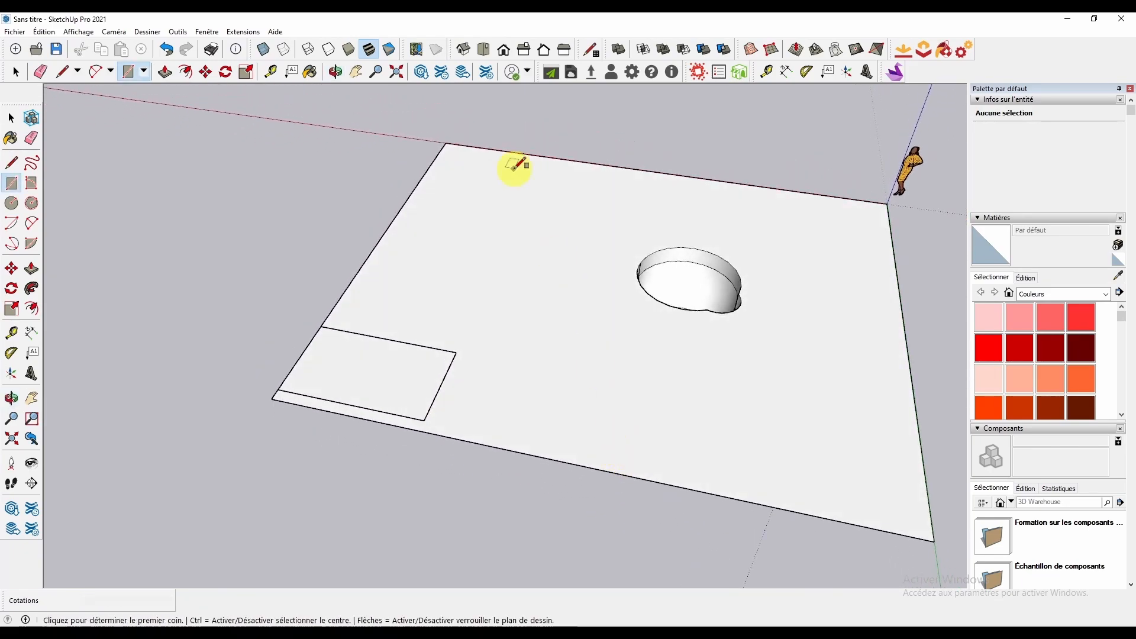
Push/Pull the new rectangle up about 1,79 m to form a box
click(163, 73)
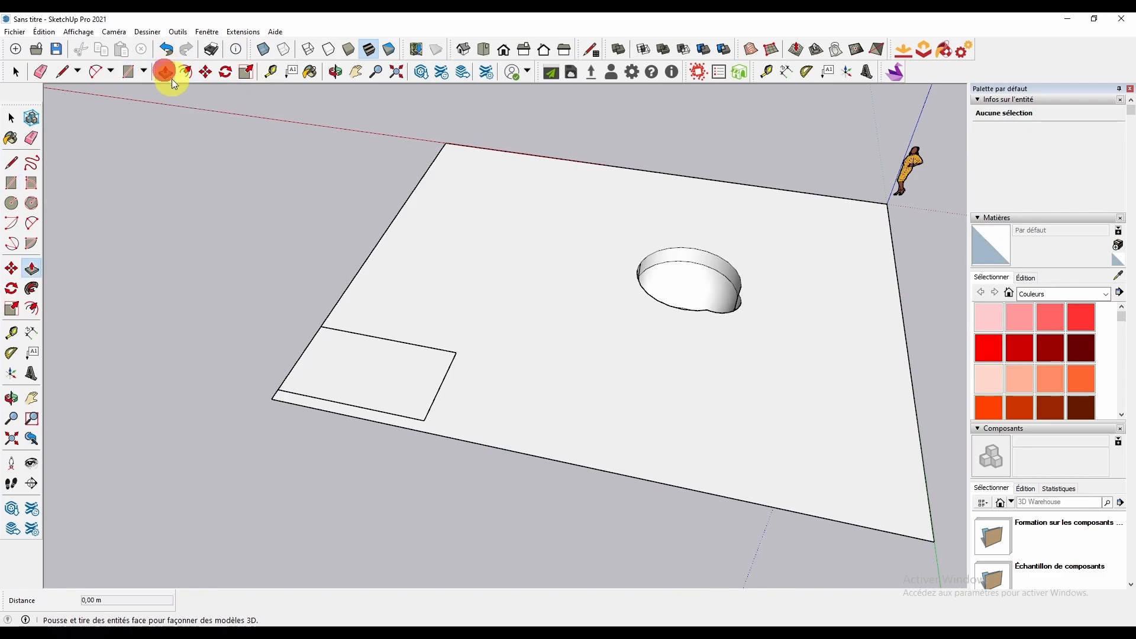
click(409, 384)
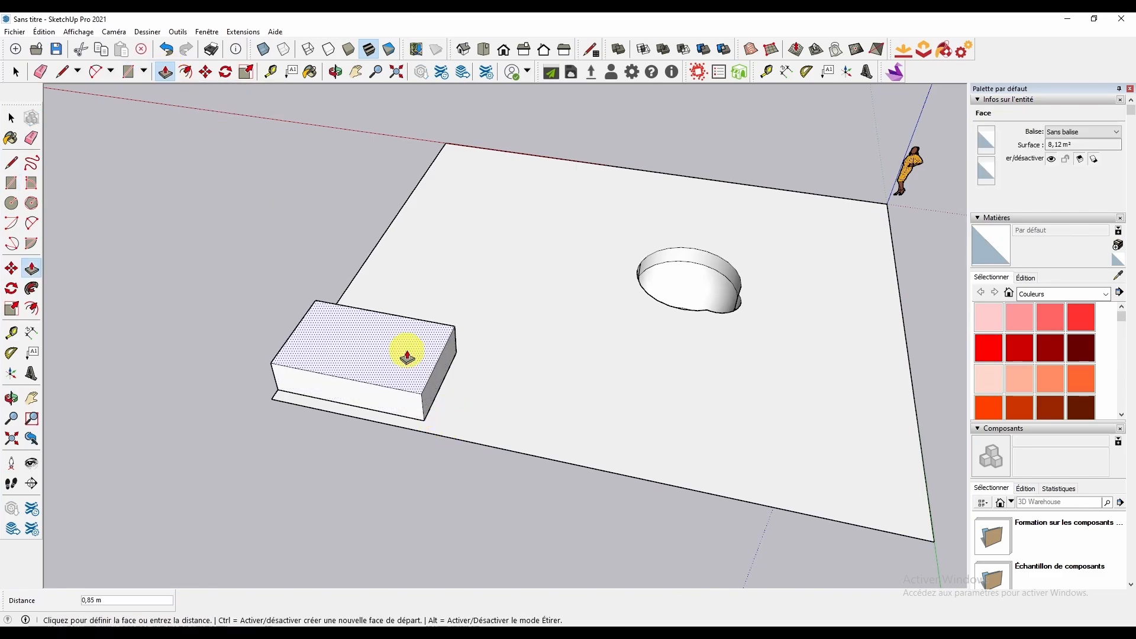
middle_drag(406, 350, 461, 264)
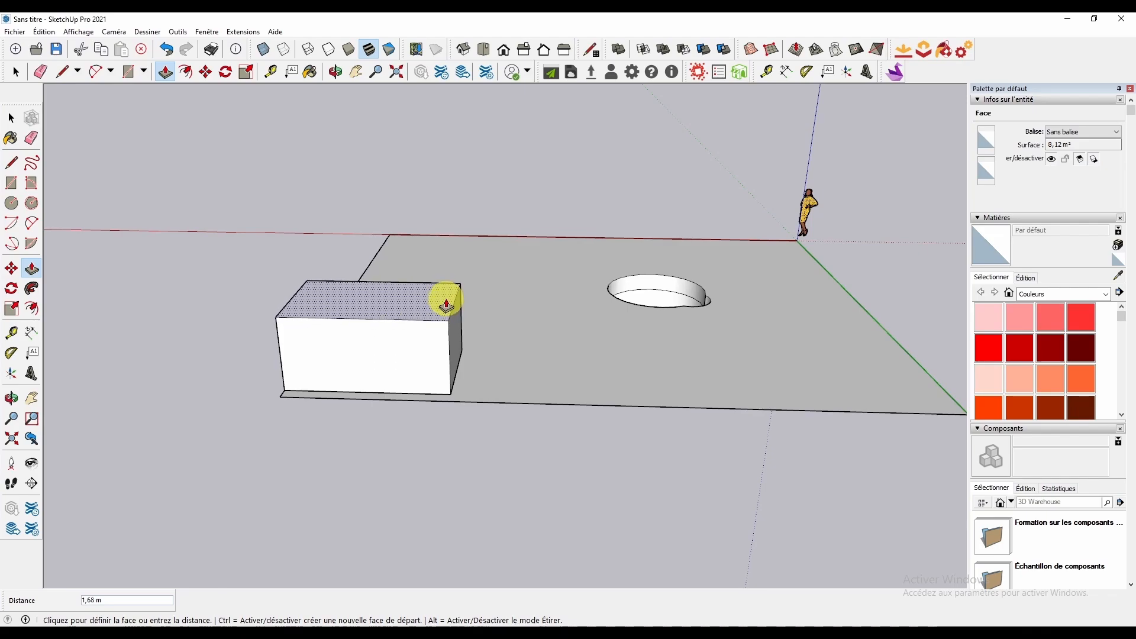
click(447, 300)
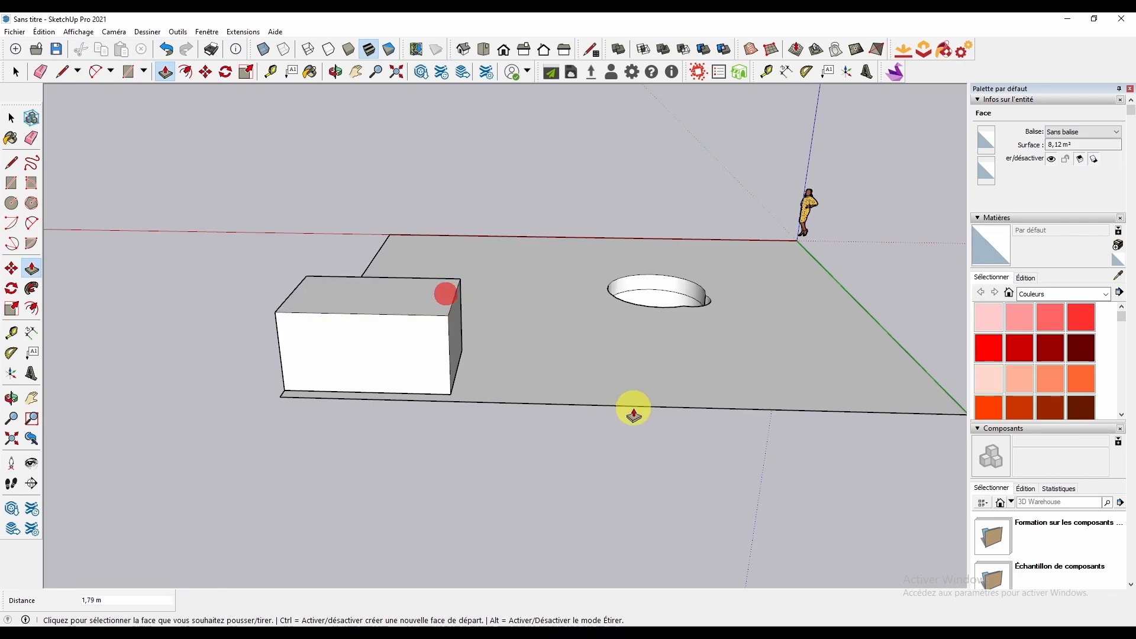
middle_drag(631, 406, 574, 449)
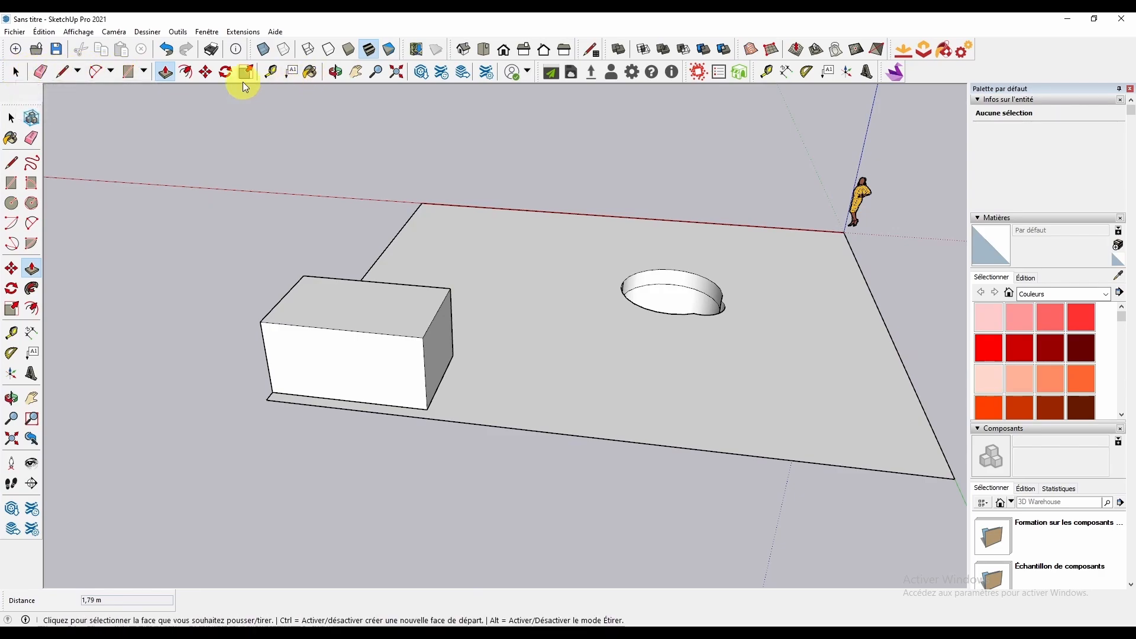
Move the box's top edge facing the recess about 2,99 m inward along the red axis to form a ramp
click(207, 73)
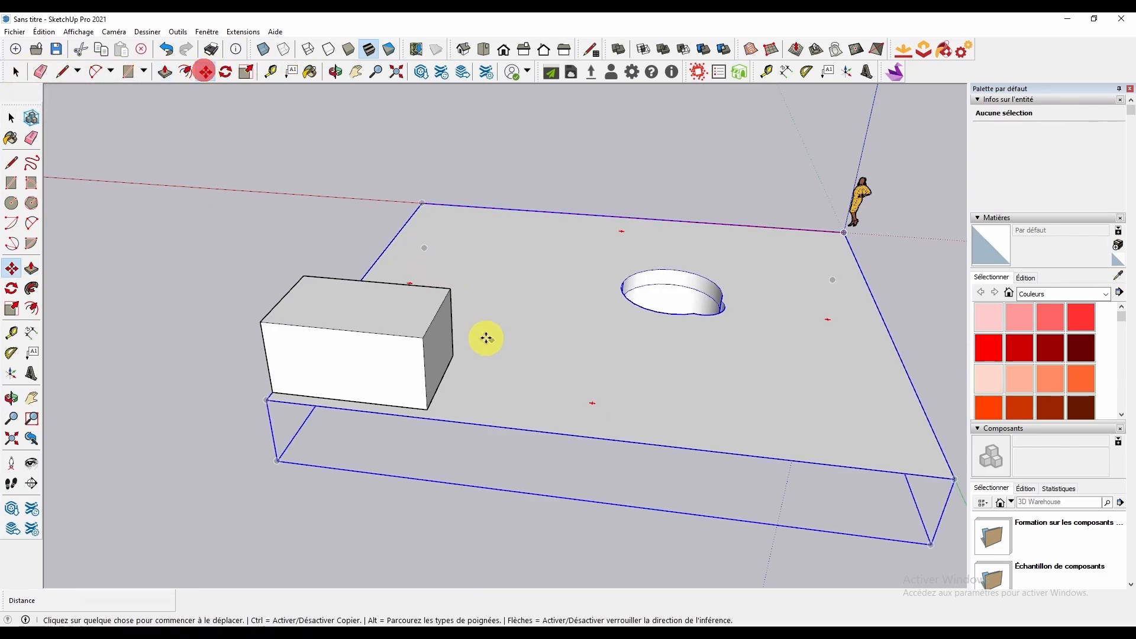
click(437, 314)
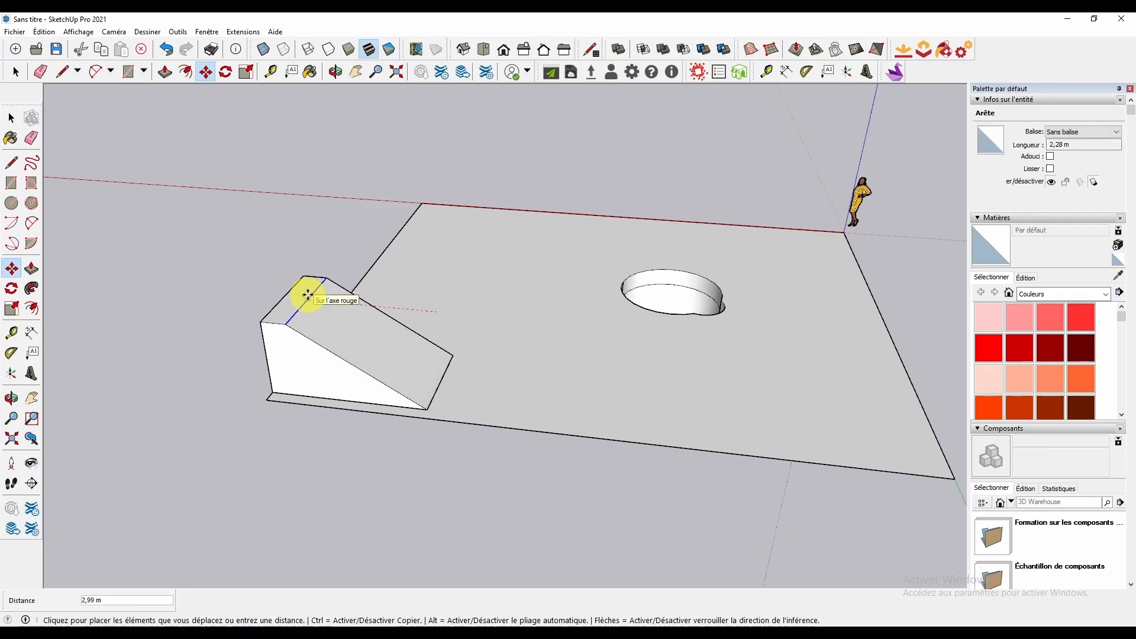
click(309, 295)
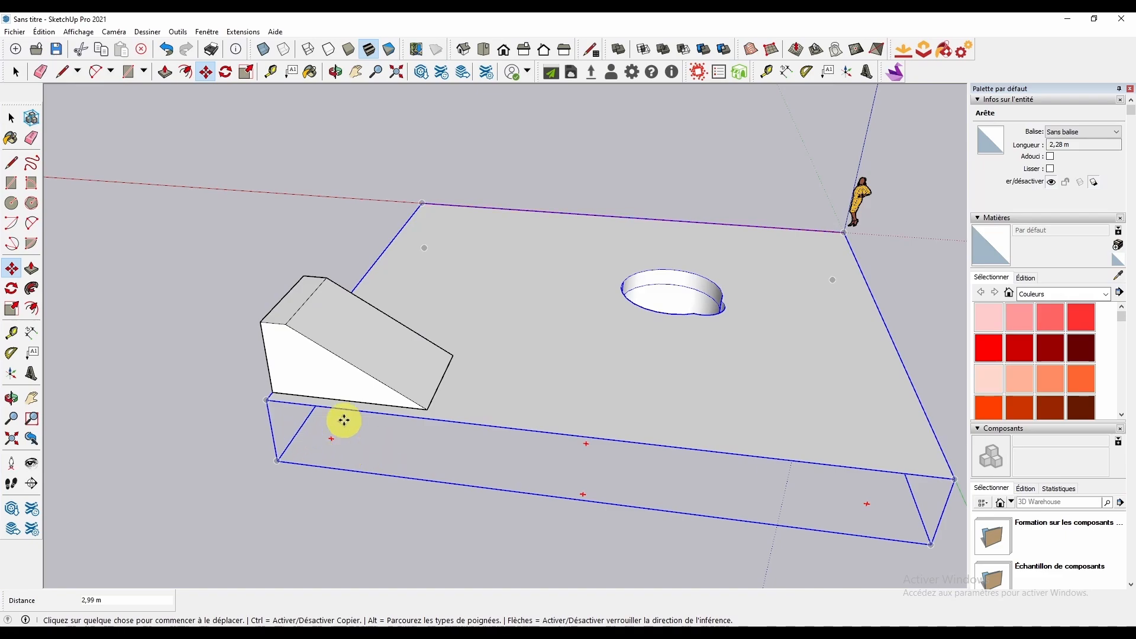
middle_drag(69, 389, 355, 450)
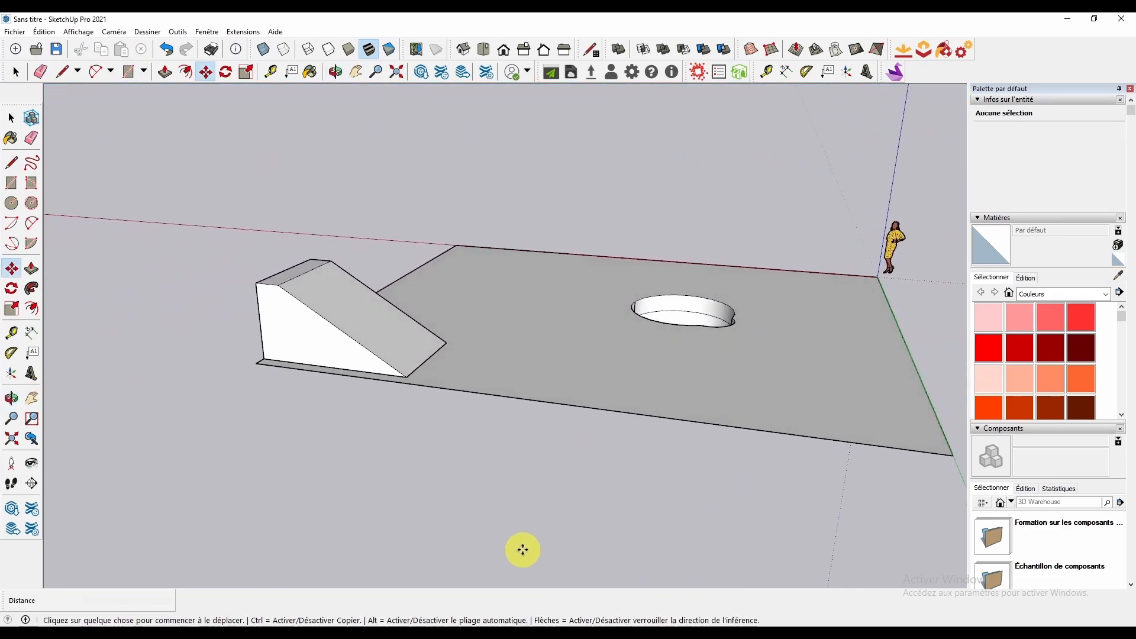
middle_drag(509, 437, 365, 526)
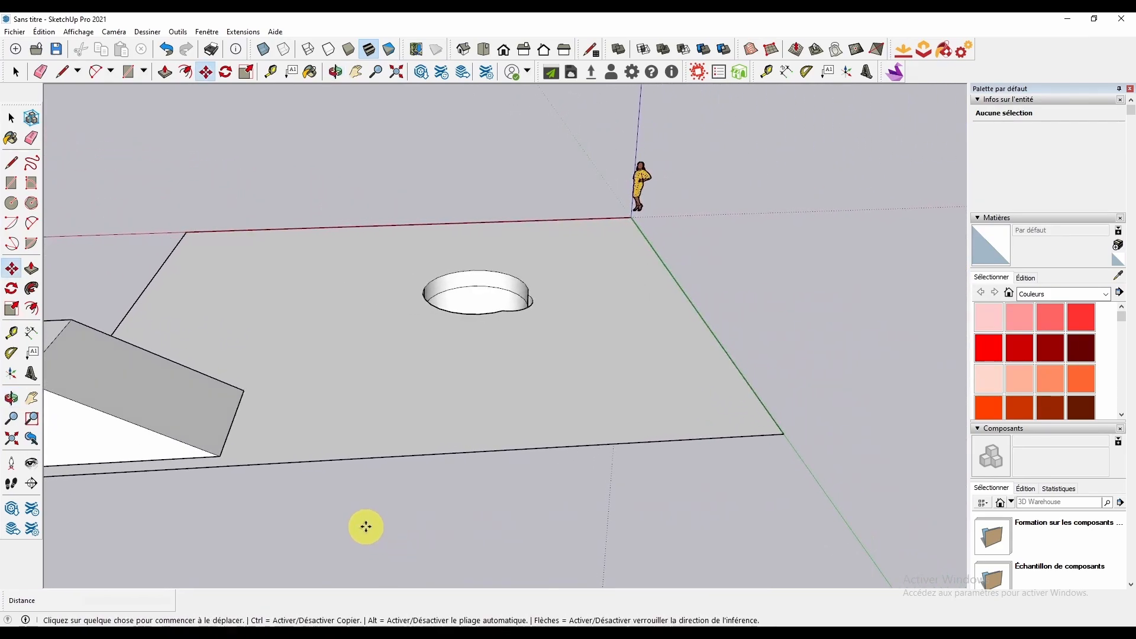
middle_drag(755, 472, 601, 506)
Try selecting the ramp's front face with its edges, and its sloping edge with the adjoining faces
key(space)
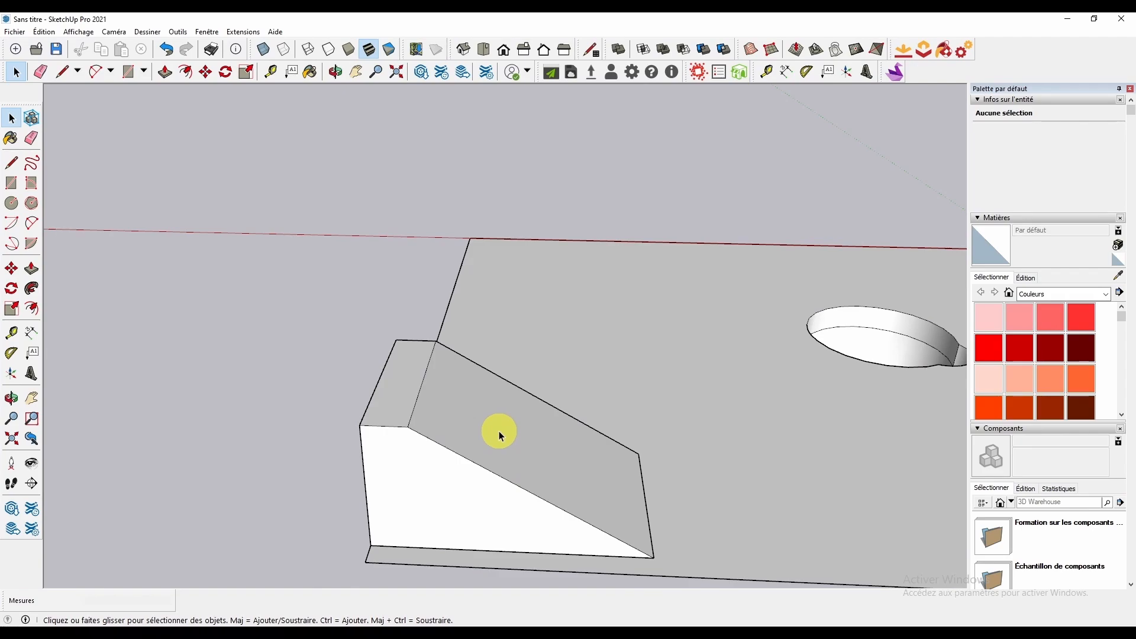
middle_click(520, 437)
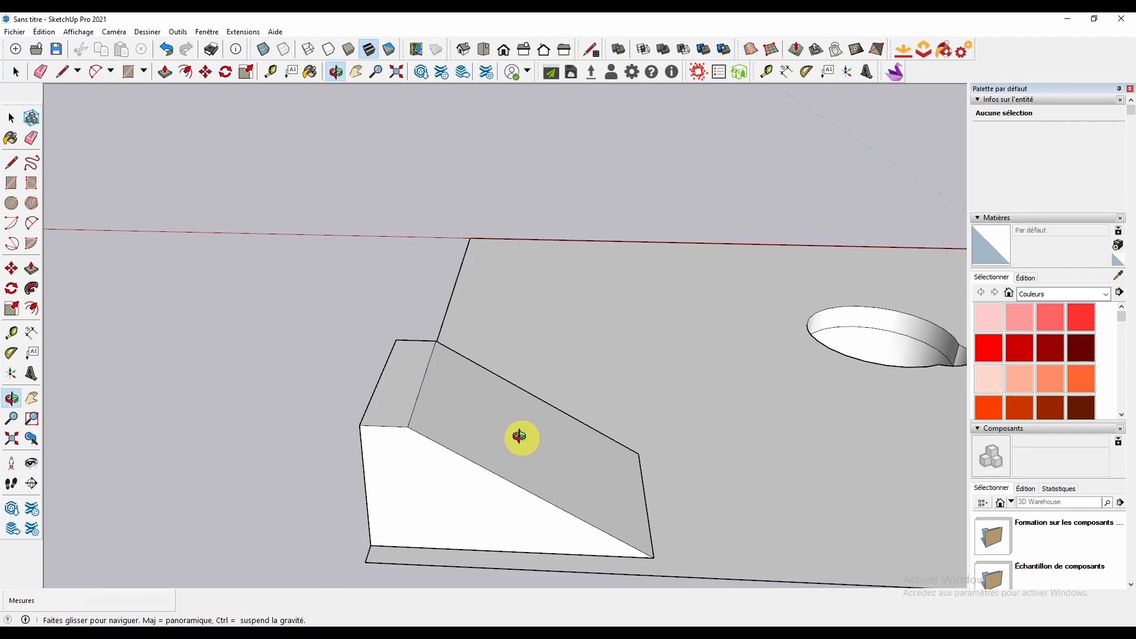
middle_click(522, 439)
double_click(502, 440)
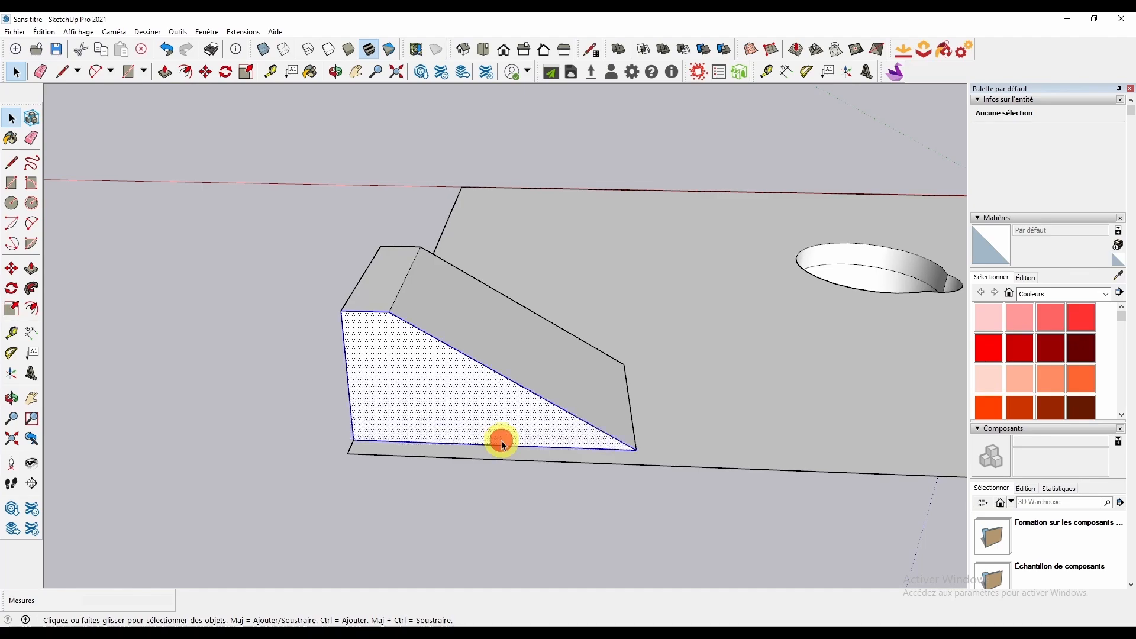
click(330, 469)
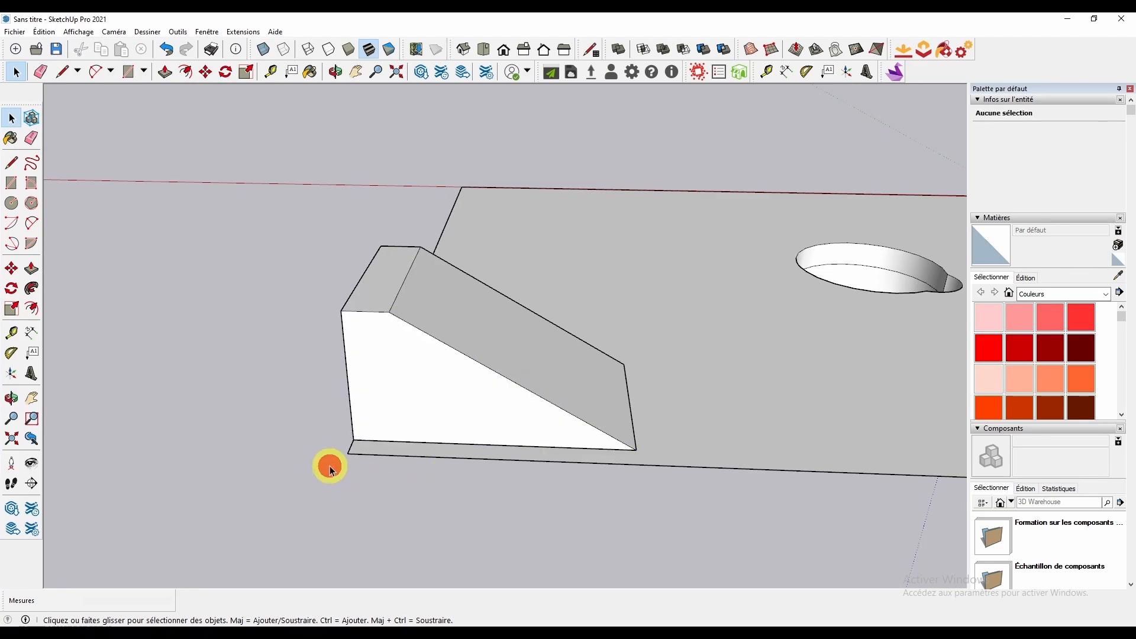
double_click(471, 358)
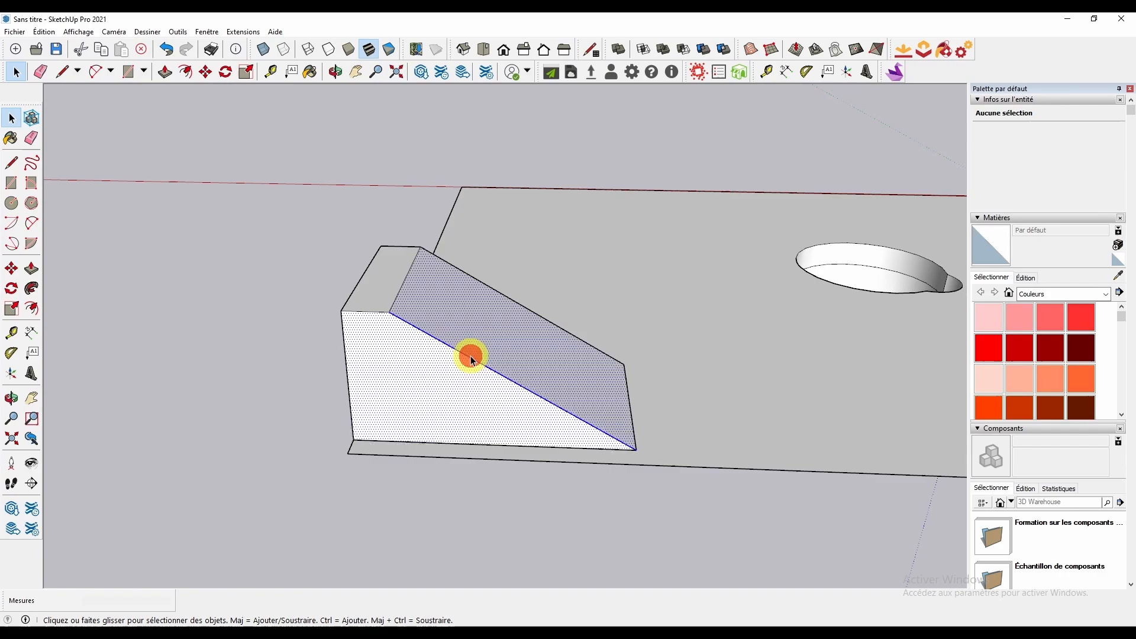
click(374, 292)
Select all connected geometry of the ramp and make it a group
triple_click(431, 325)
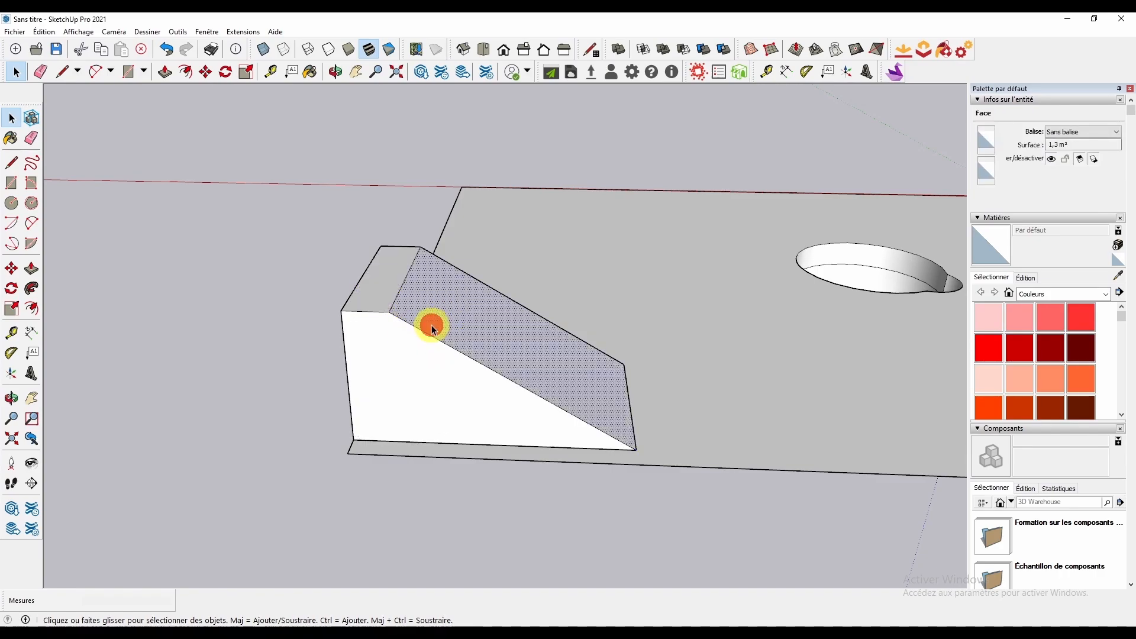
right_click(401, 327)
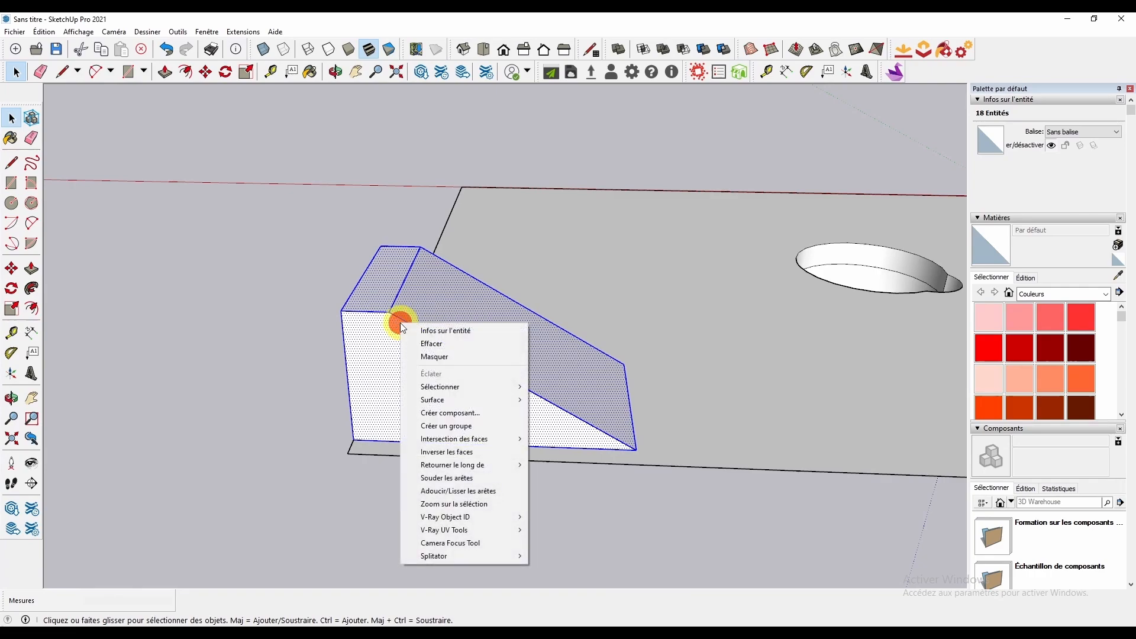
click(492, 424)
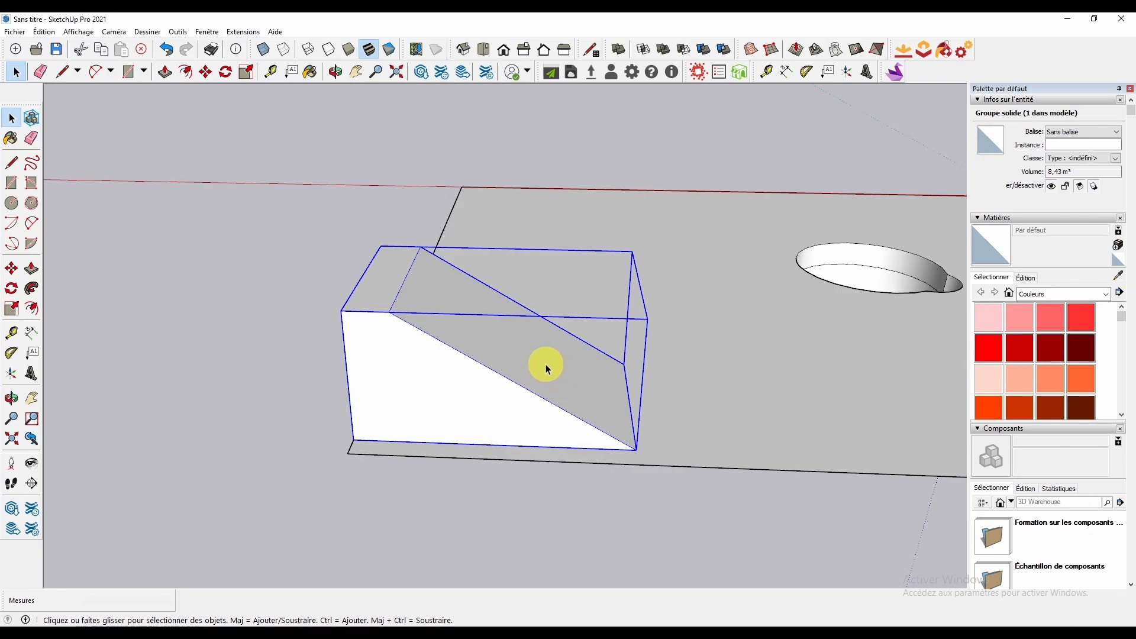
Copy the ramp group about 5,69 m across the slab, placing the copy behind the original
key(m)
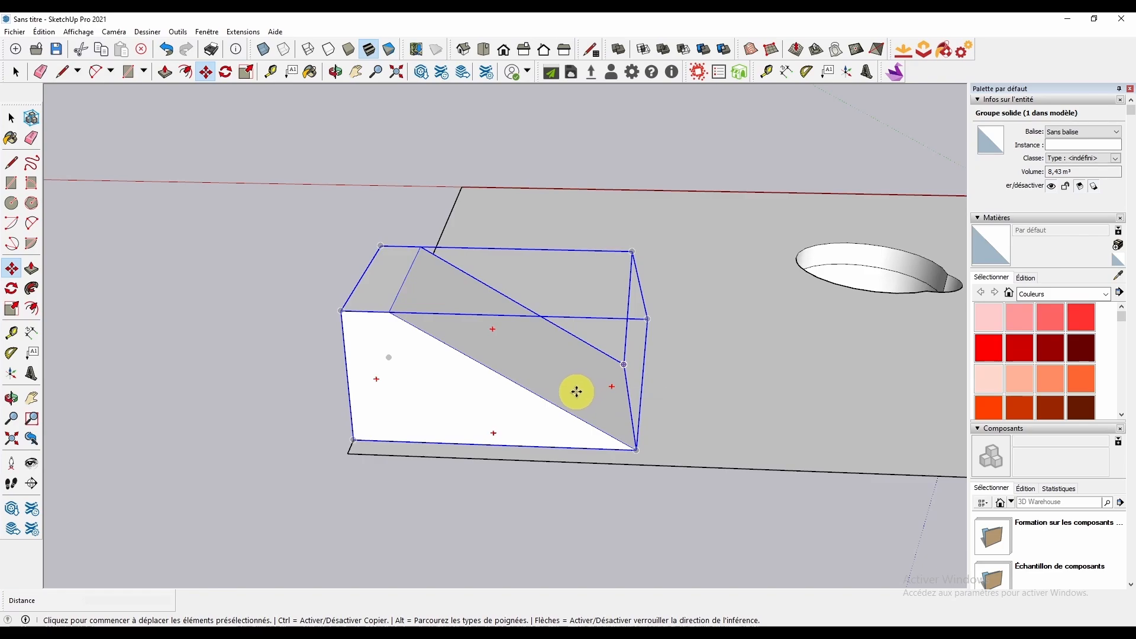
key(ctrl)
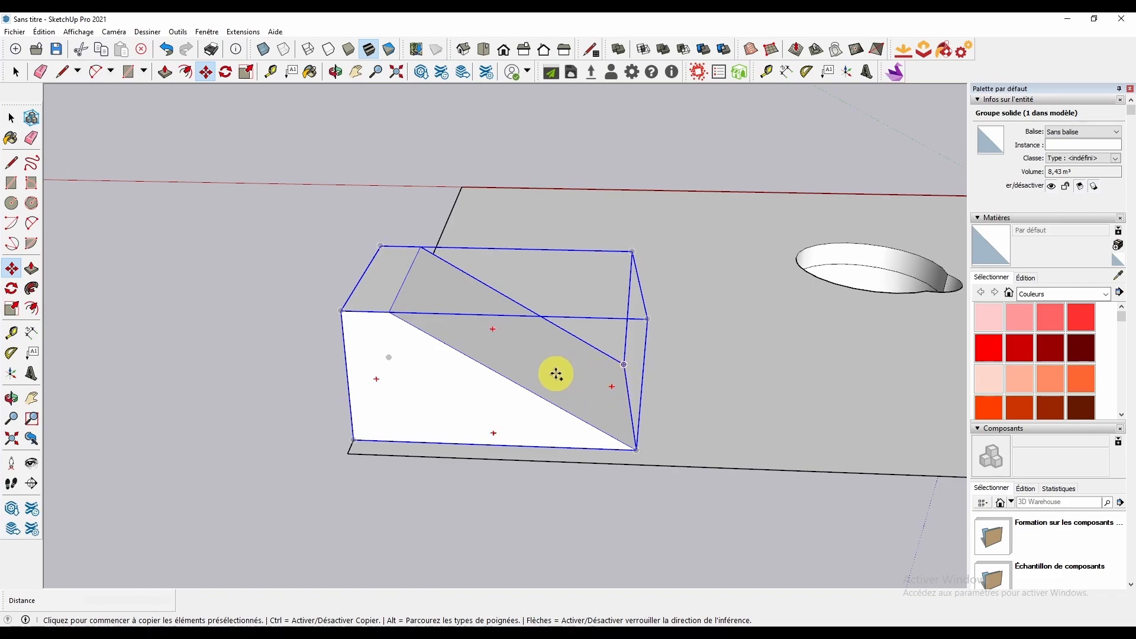
click(592, 376)
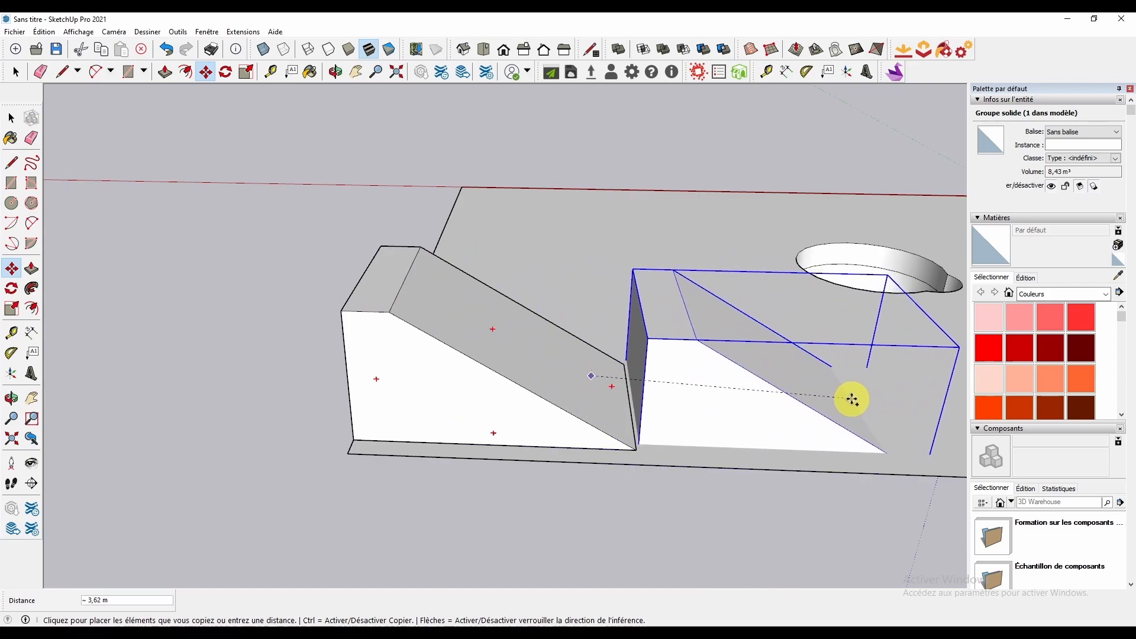
middle_drag(843, 403, 700, 345)
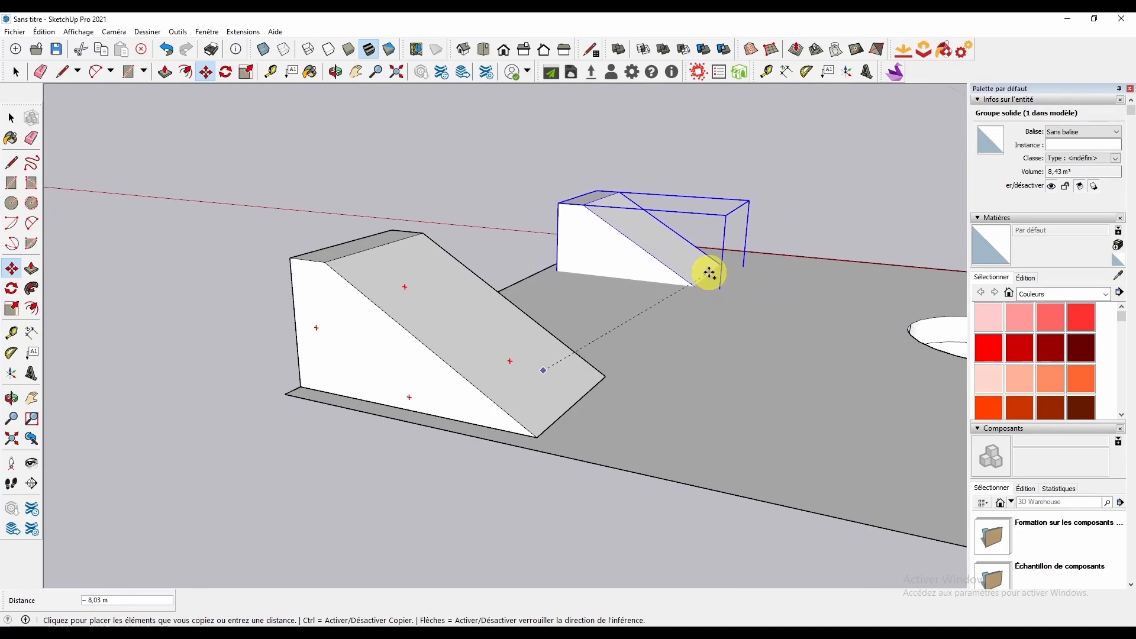
click(668, 282)
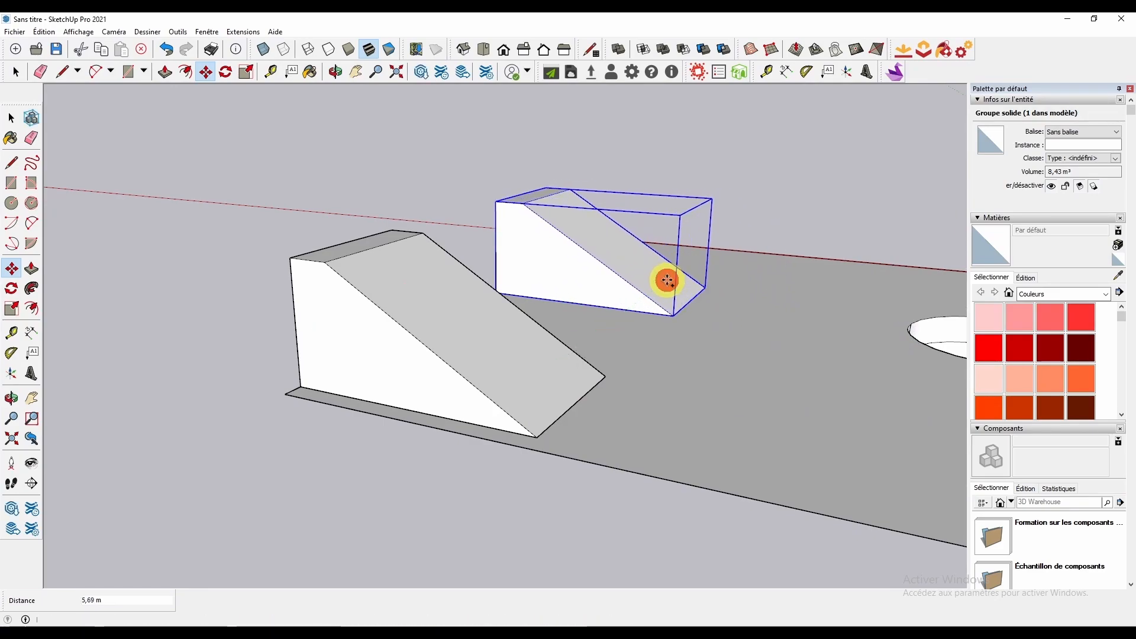
middle_drag(766, 355, 330, 208)
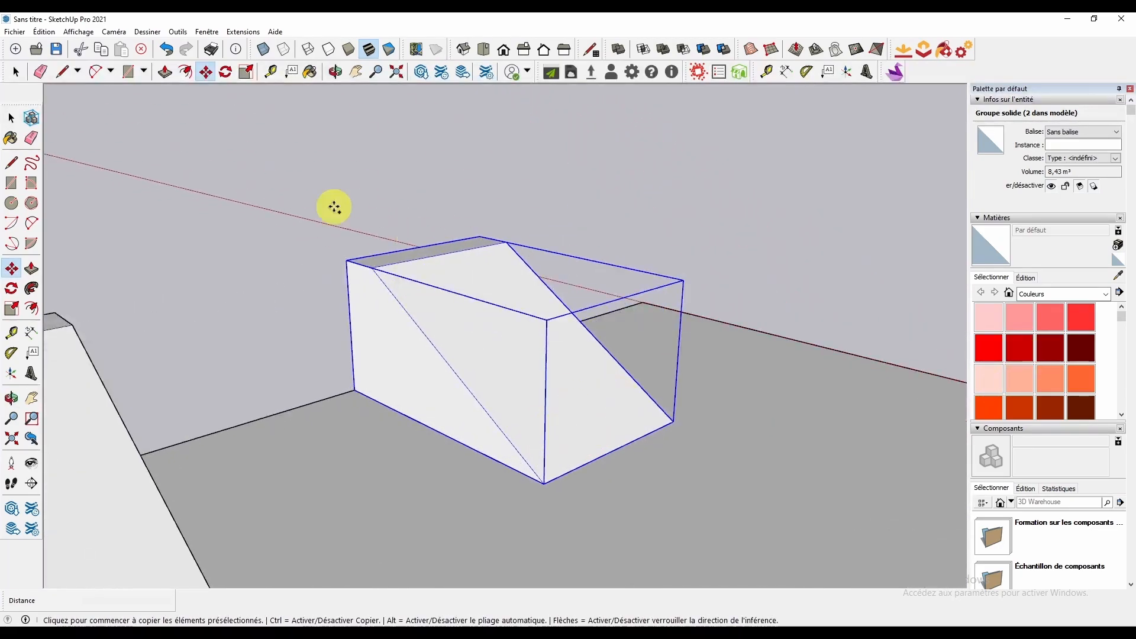
click(155, 173)
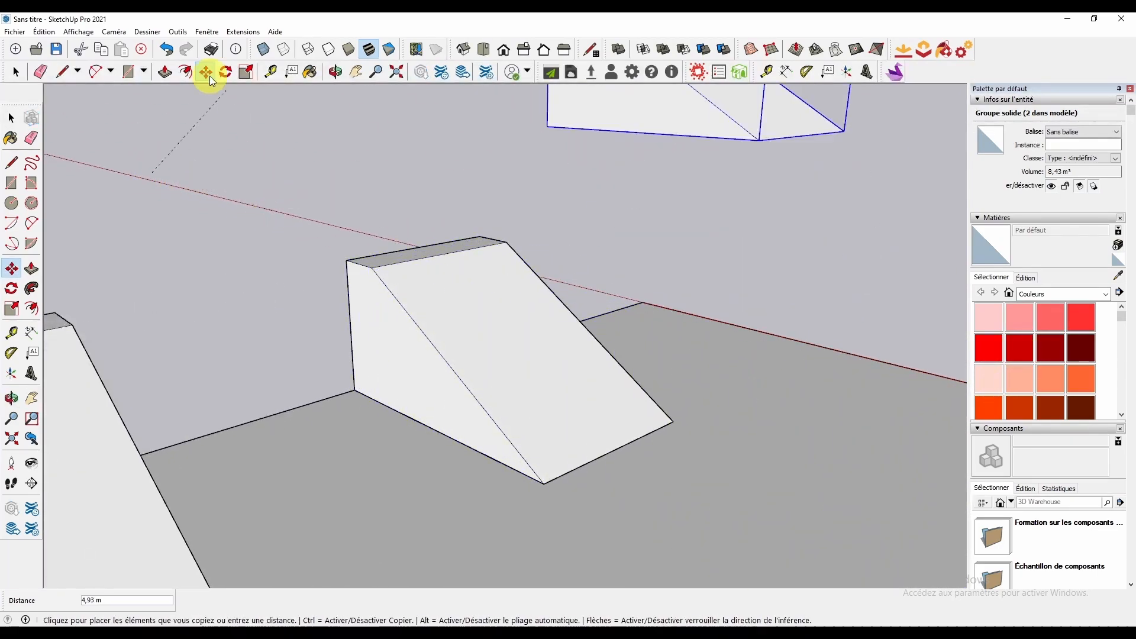
key(space)
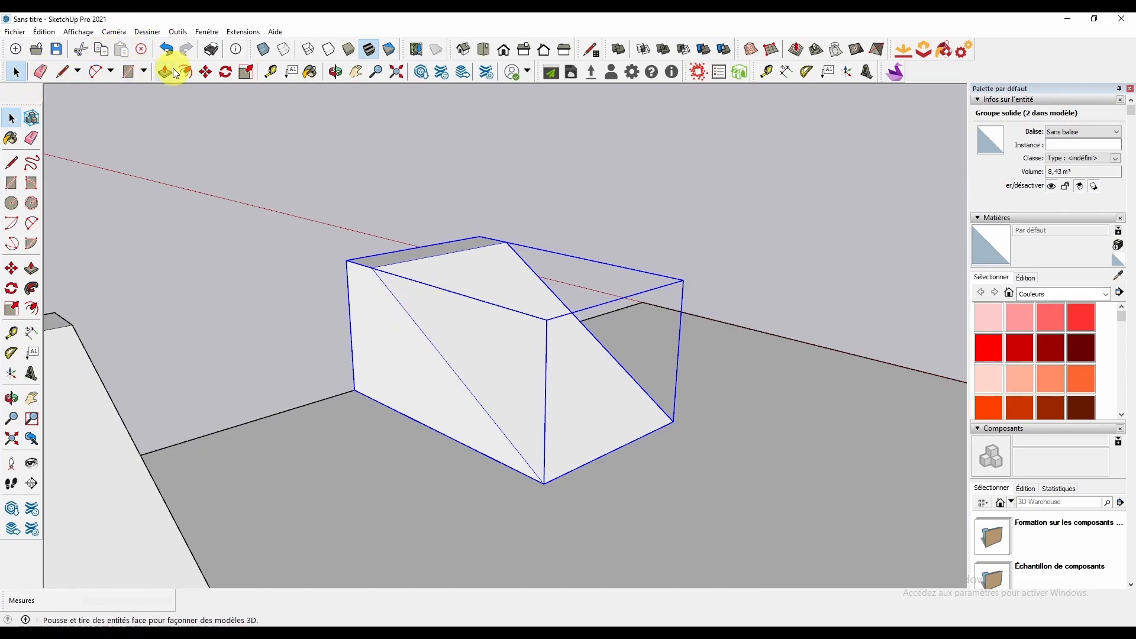
click(145, 72)
mouse_move(104, 76)
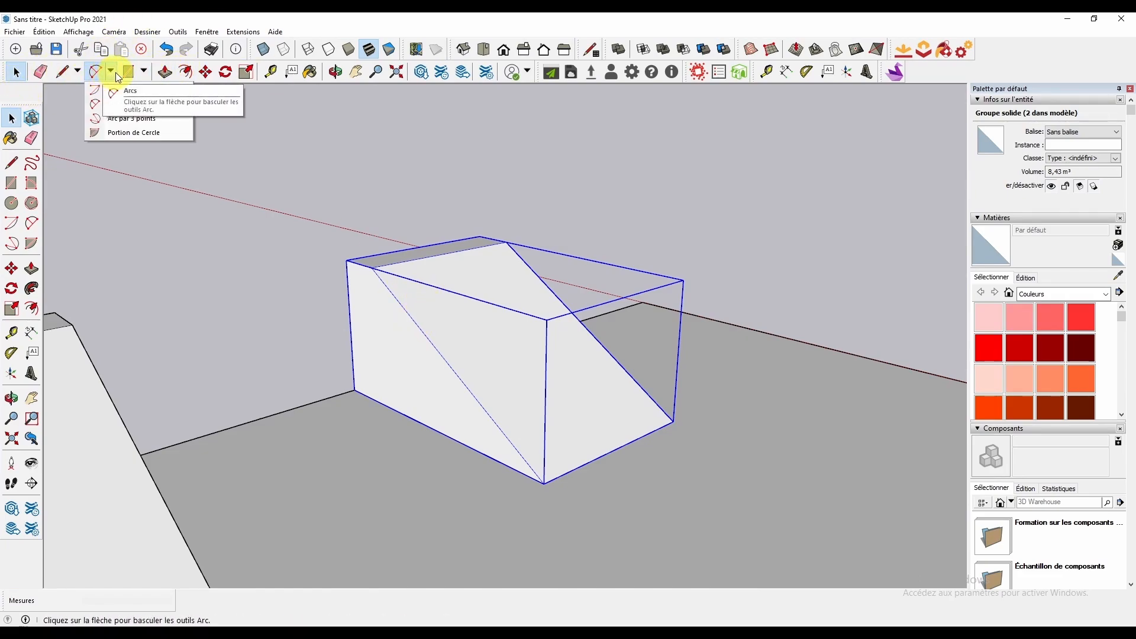
click(23, 73)
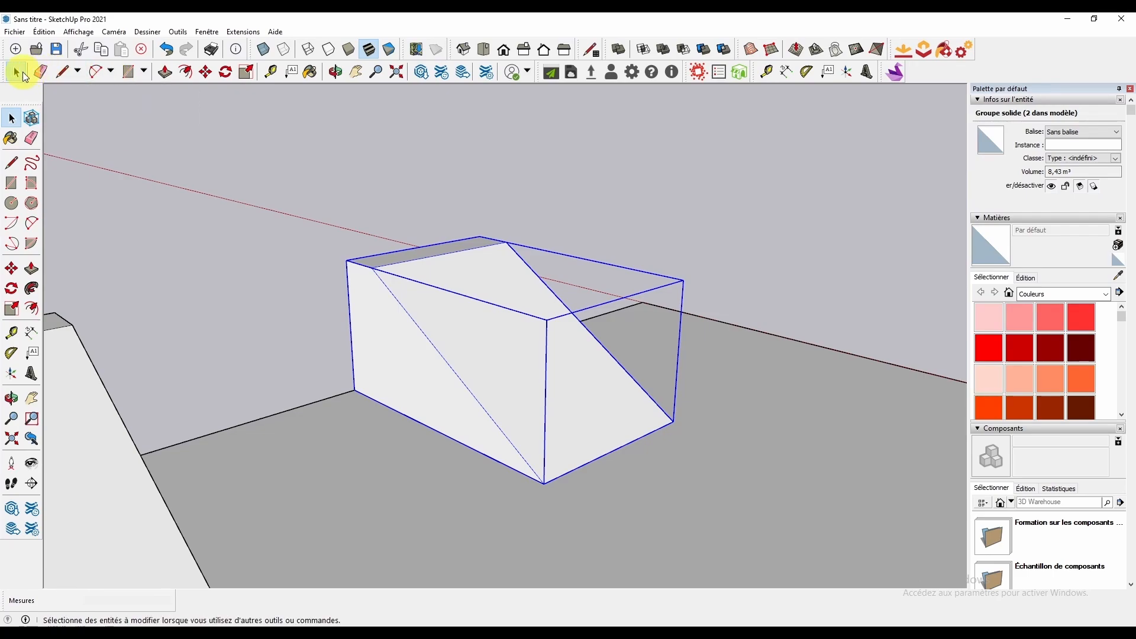
click(364, 229)
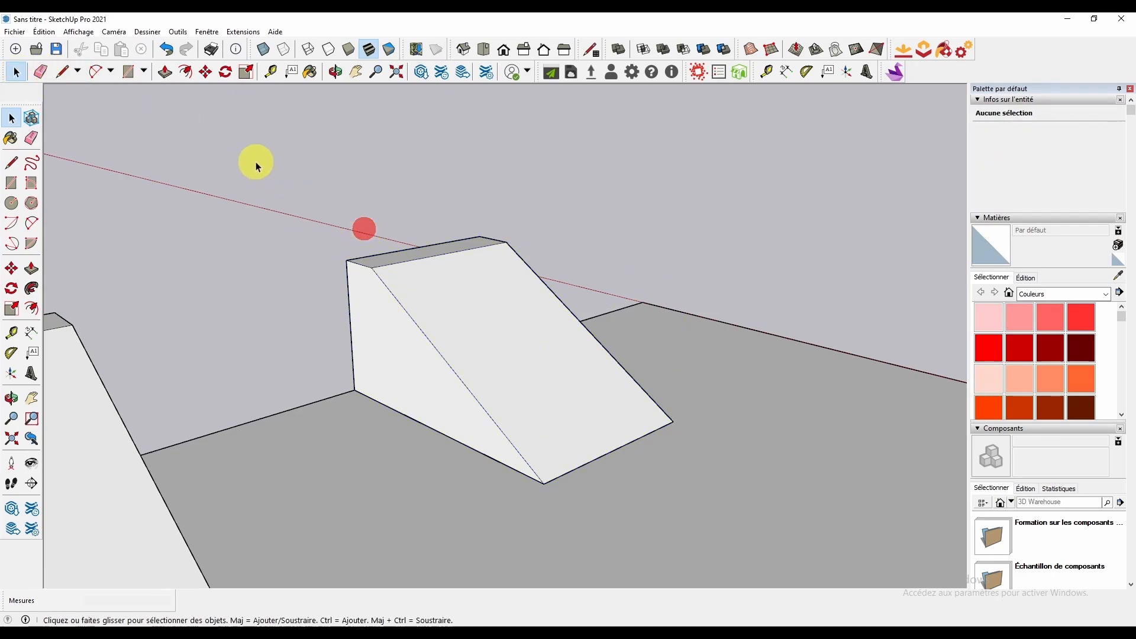
Open the copied ramp group and draw a two-point arc on its side face along the slope, bulging about 0,74 m inward
double_click(466, 314)
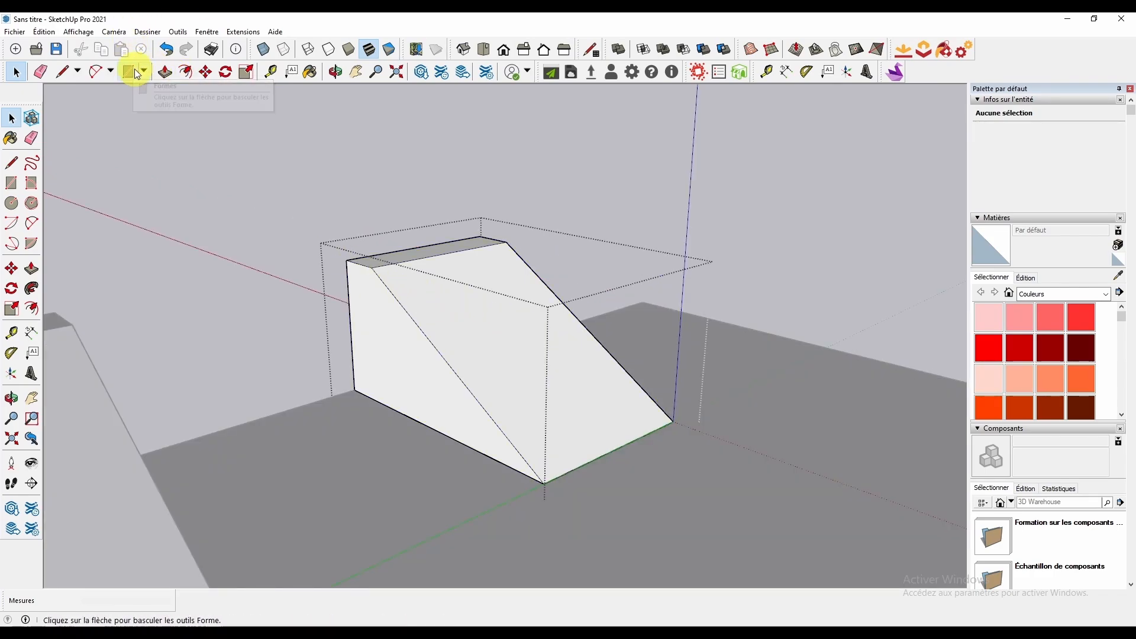
click(110, 71)
click(130, 106)
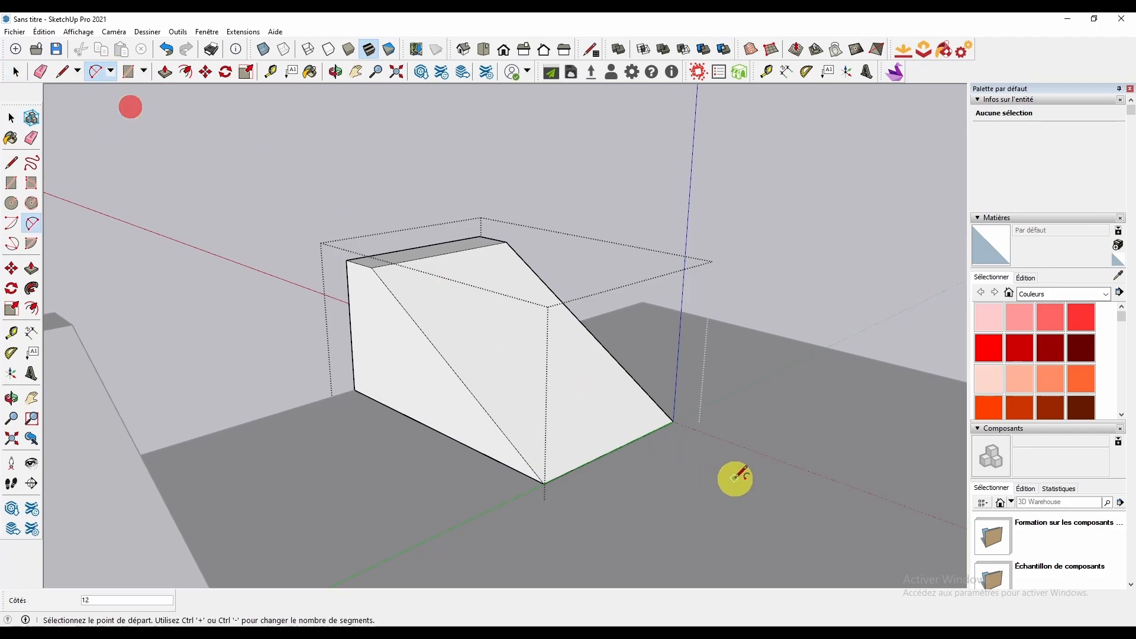
middle_drag(735, 478, 408, 391)
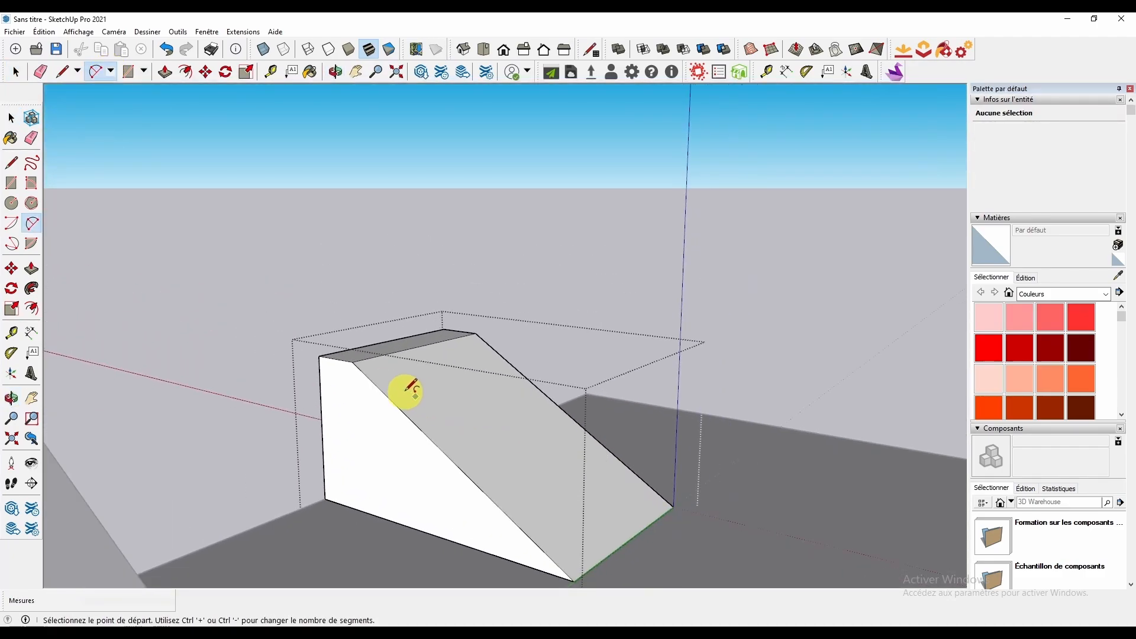
click(354, 362)
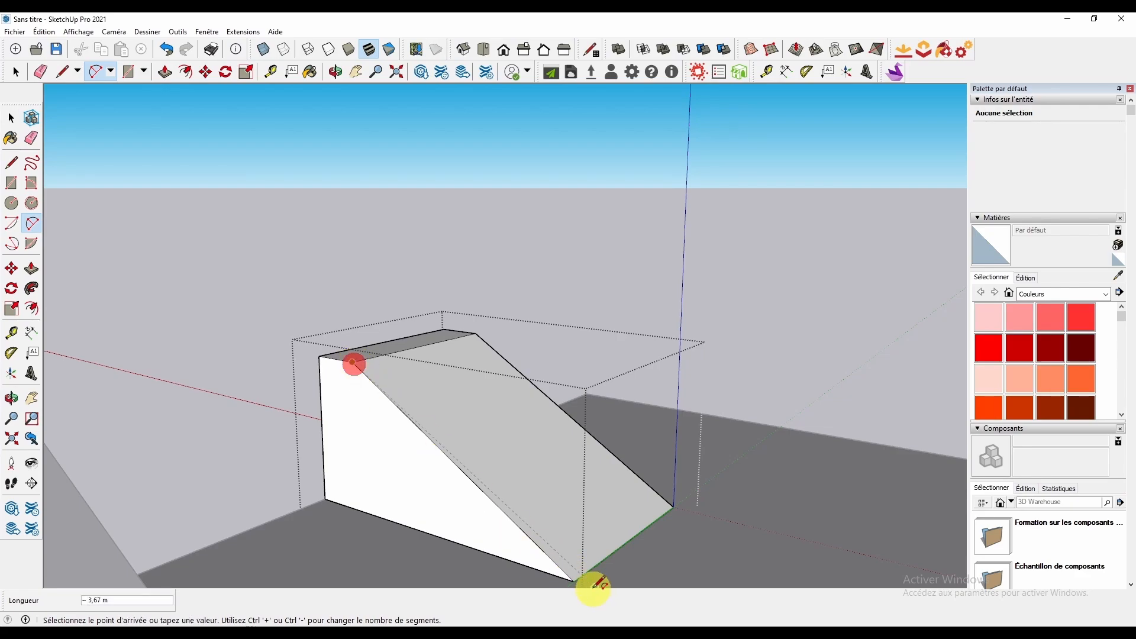
click(574, 581)
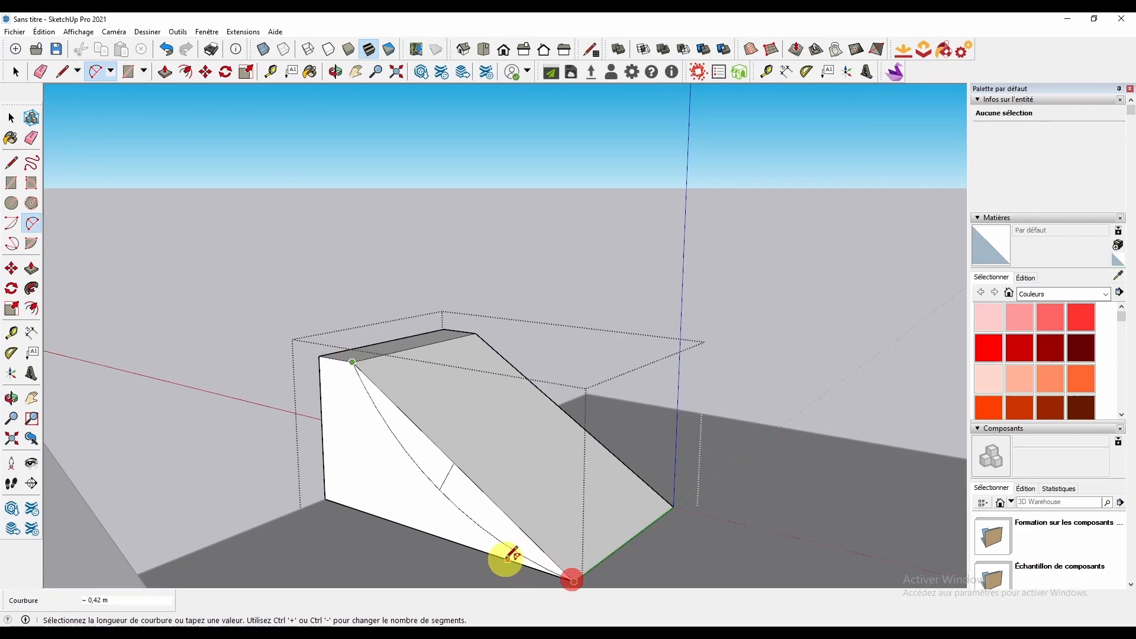
click(463, 530)
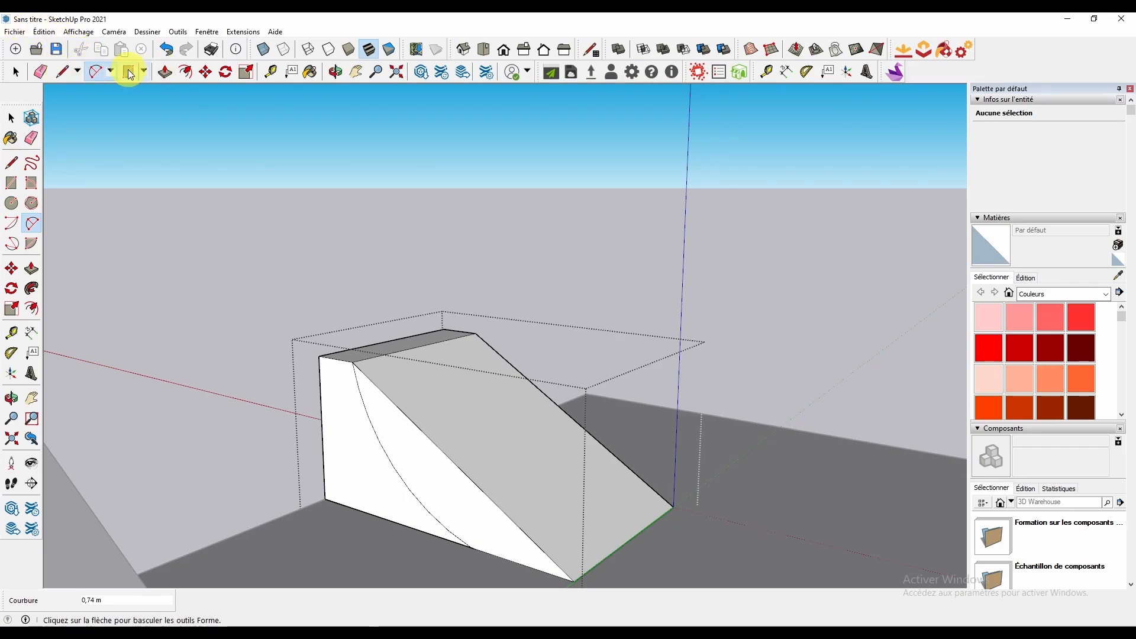
Push the side face between the arc and the slope about 2,24 m through the ramp's full width to form a curved ramp
click(168, 72)
click(436, 466)
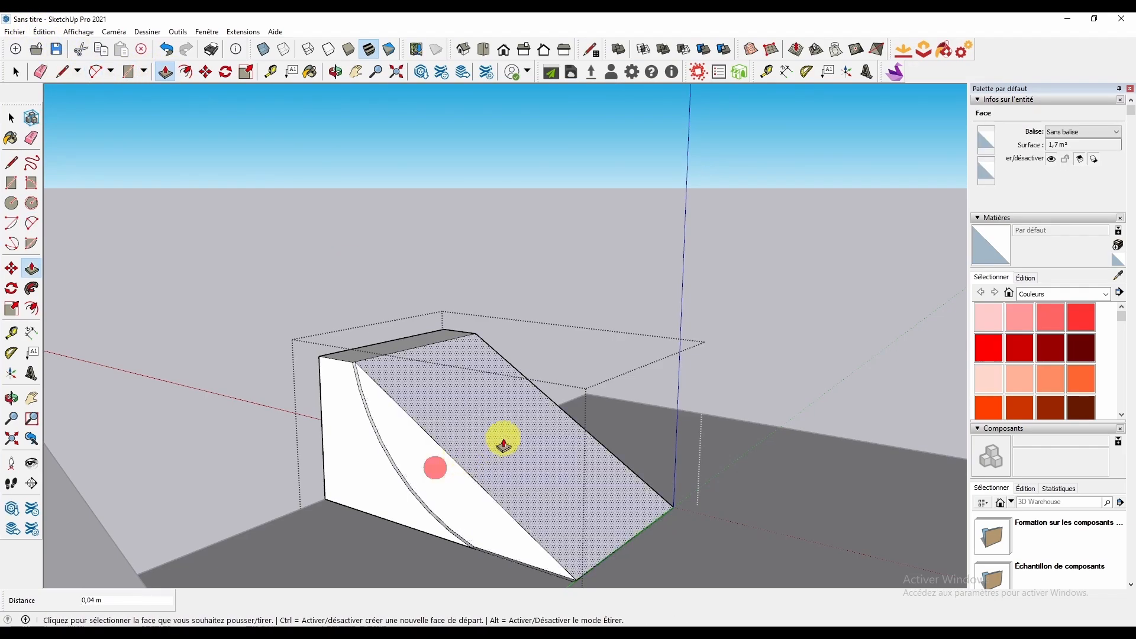
click(398, 472)
middle_drag(500, 414, 432, 453)
click(393, 464)
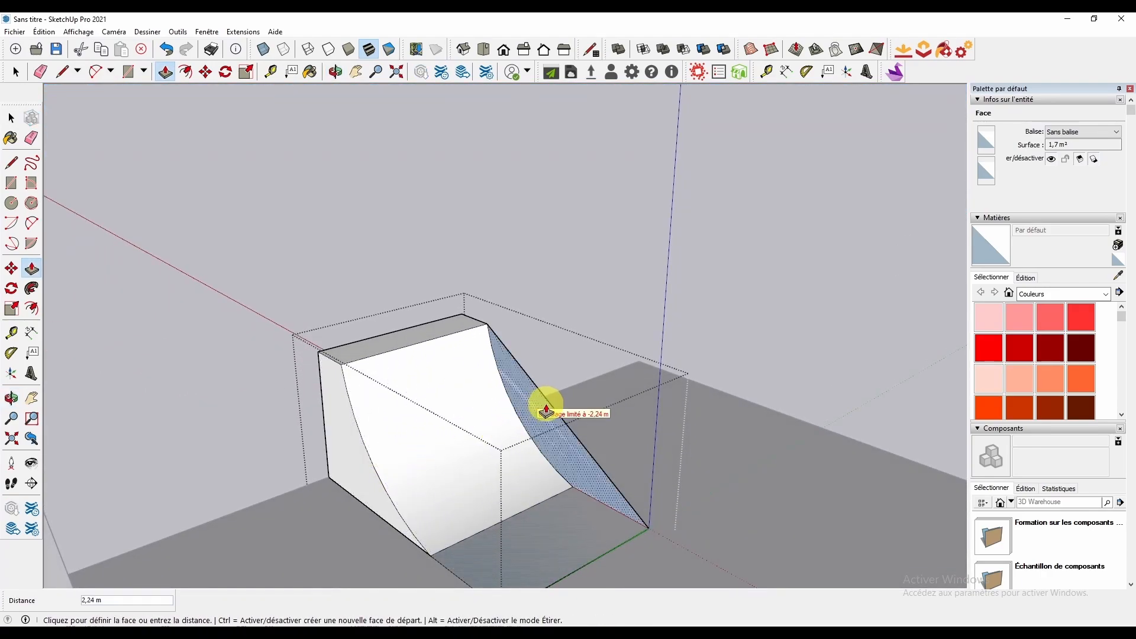
click(550, 407)
middle_drag(550, 408, 513, 374)
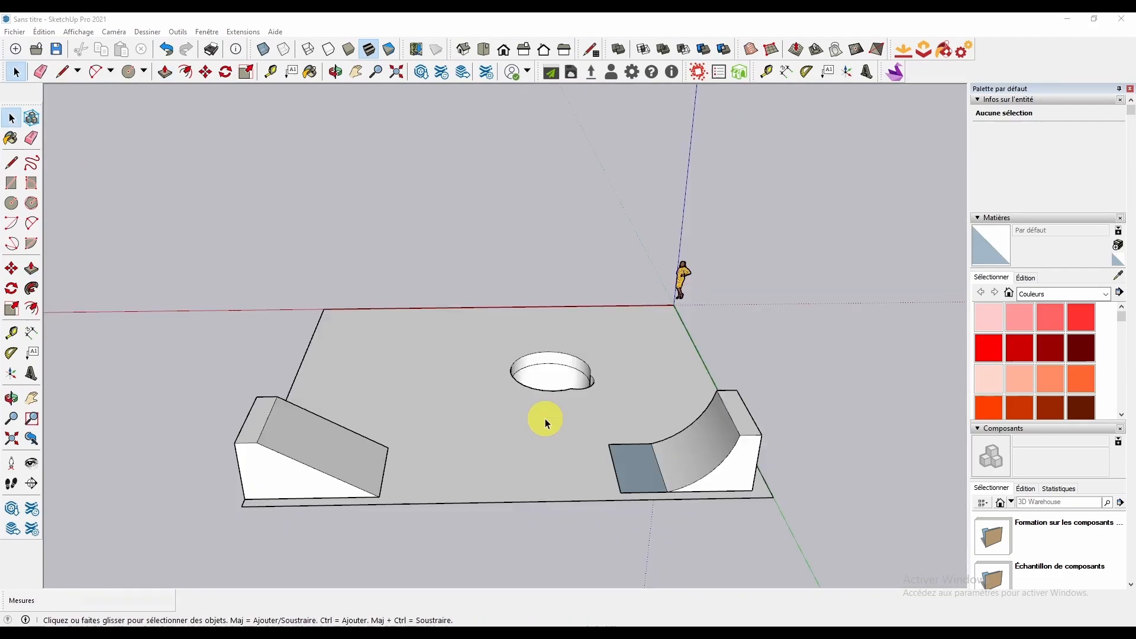
Inside the slab group, move the short edge behind the straight ramp about 8,25 m outward along the red axis, and exit the group
middle_drag(545, 418, 520, 382)
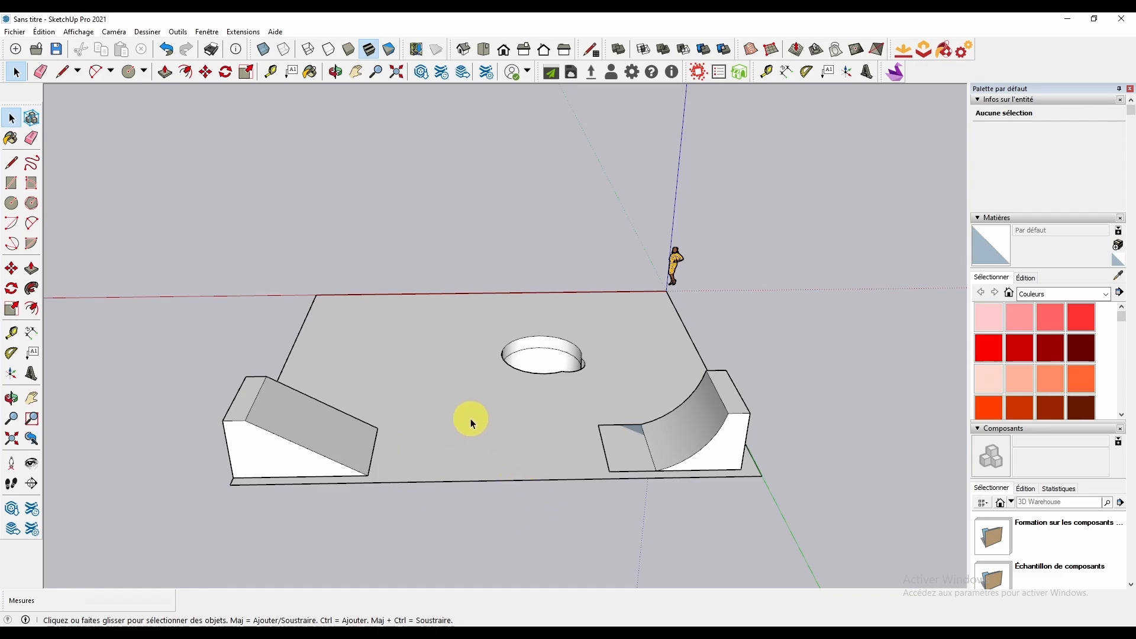
click(384, 378)
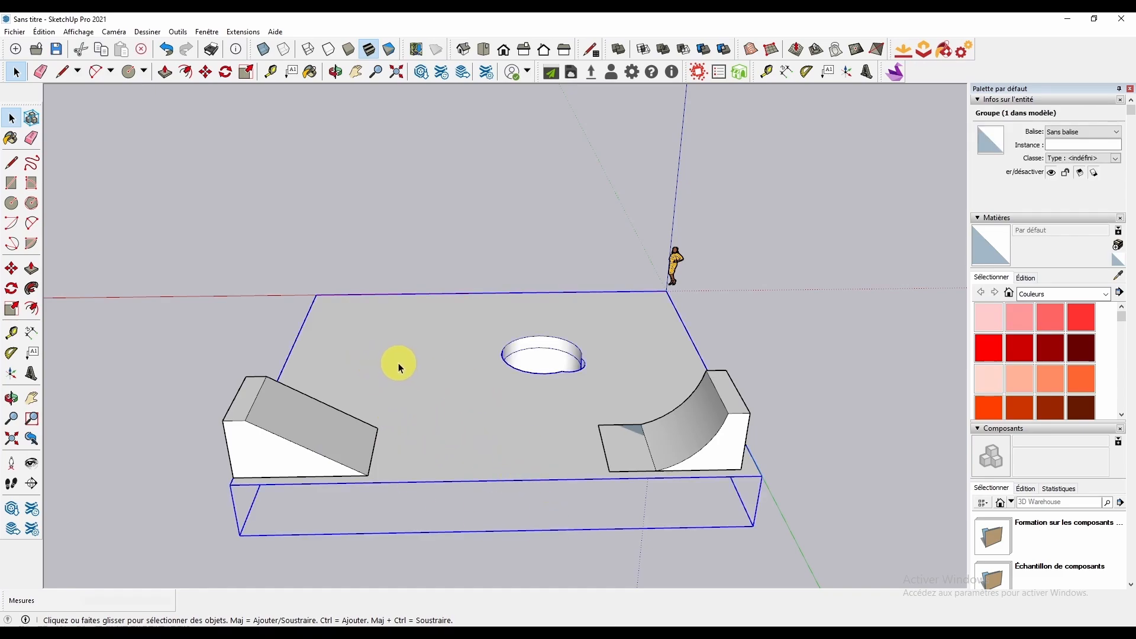
key(s)
key(space)
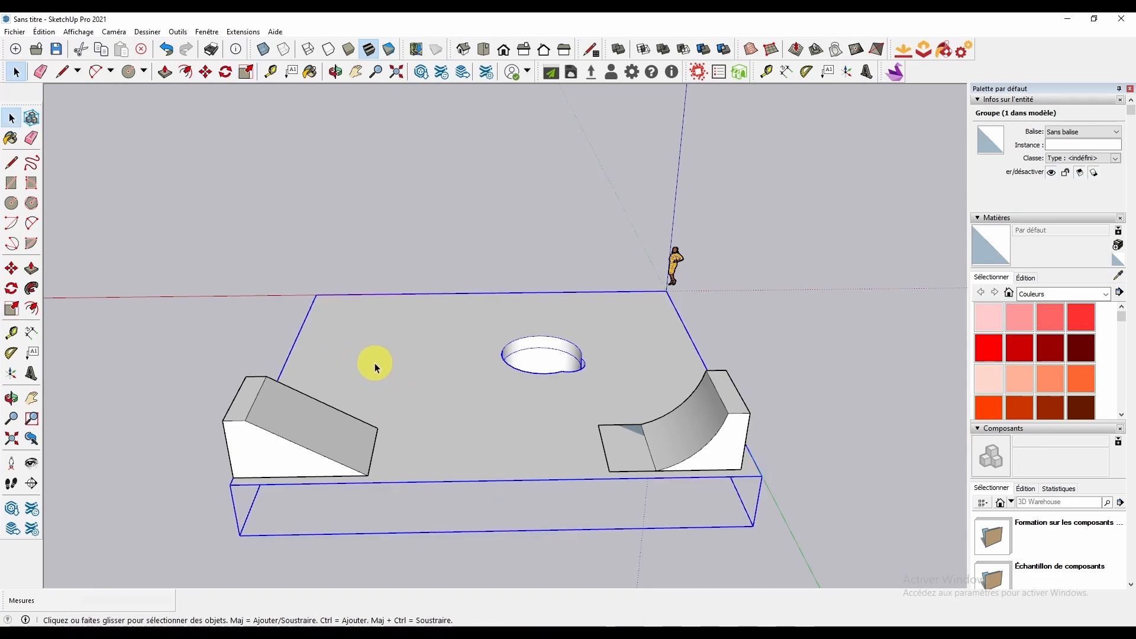
double_click(374, 363)
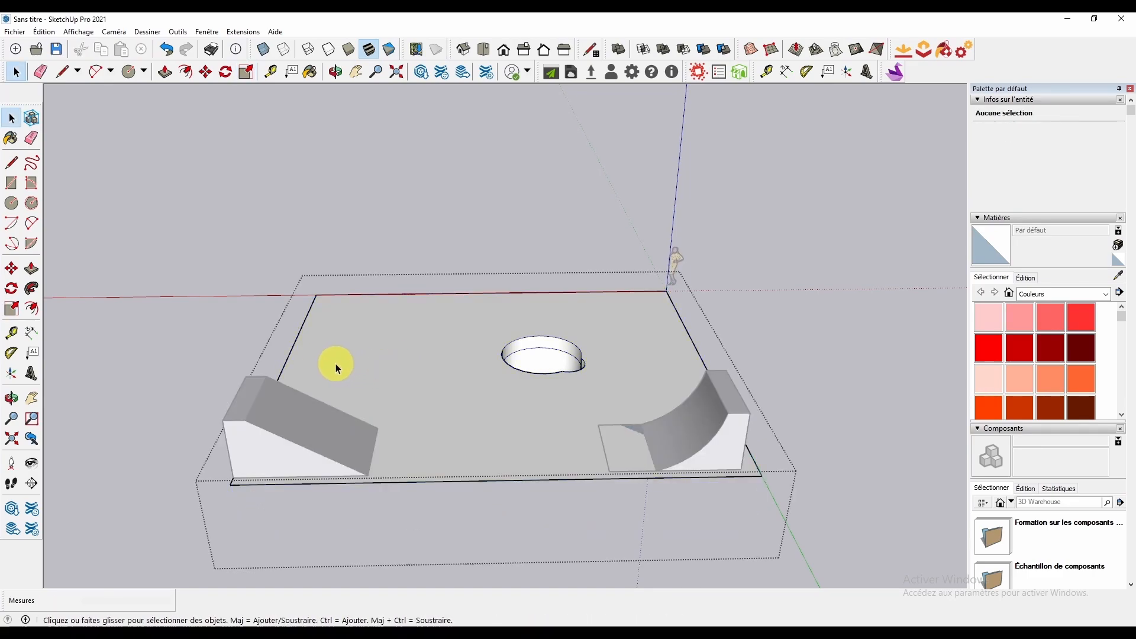
key(m)
click(289, 359)
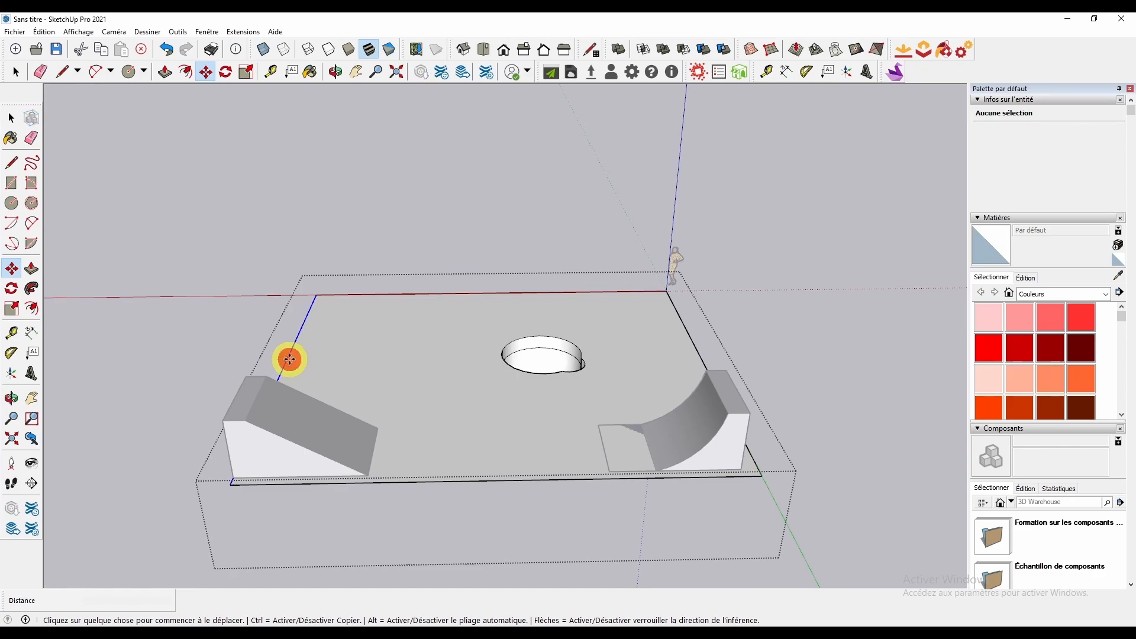
shift+middle_drag(247, 362, 398, 355)
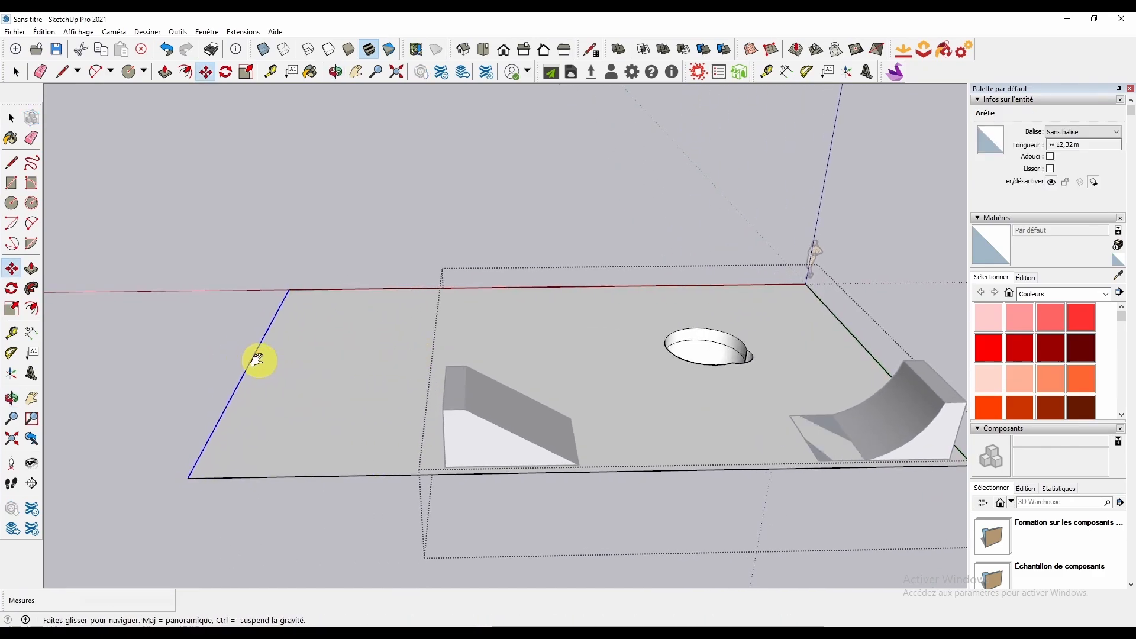
click(231, 356)
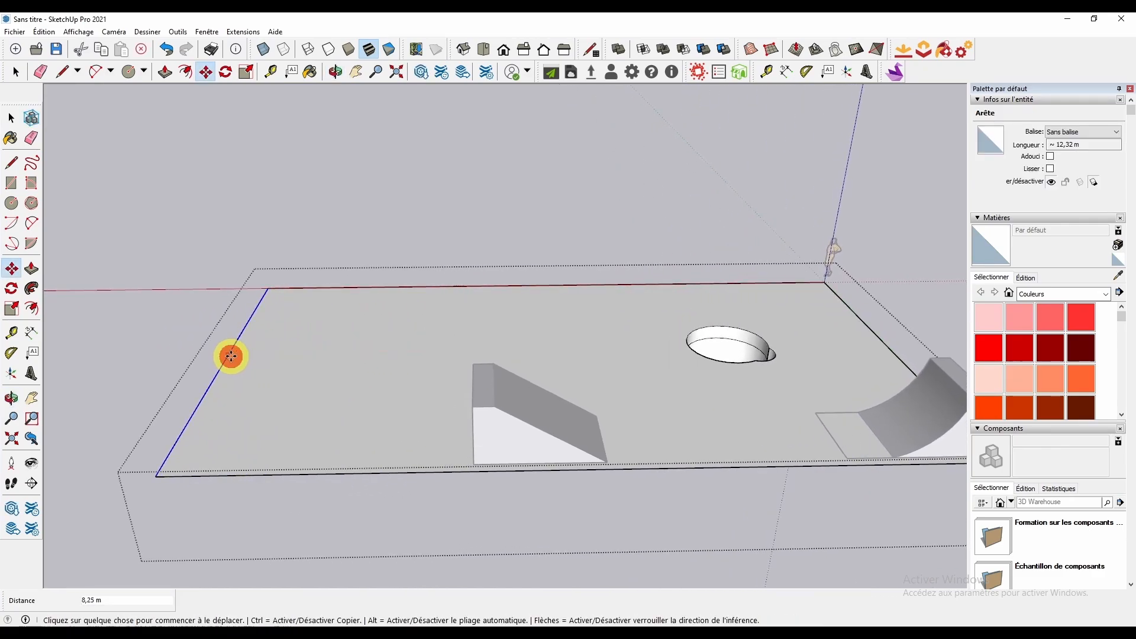
scroll(410, 367, down, 1)
scroll(410, 367, down, 2)
middle_drag(416, 365, 396, 410)
key(space)
click(397, 411)
click(391, 277)
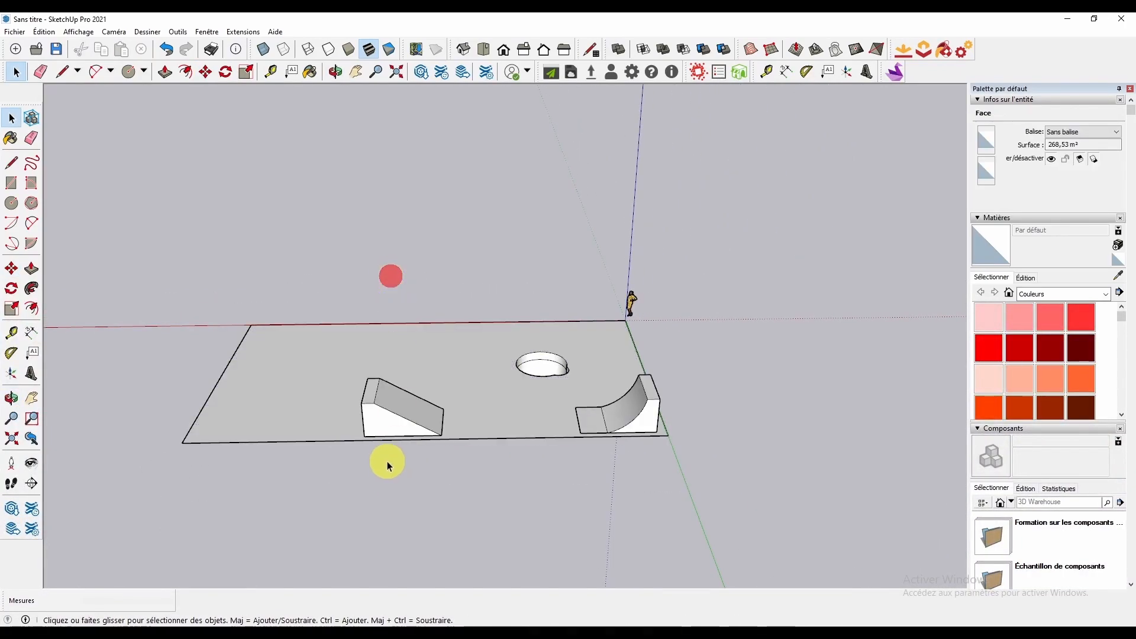
Move the straight ramp group about 7,56 m along the red axis to the extended end of the slab
key(m)
click(380, 422)
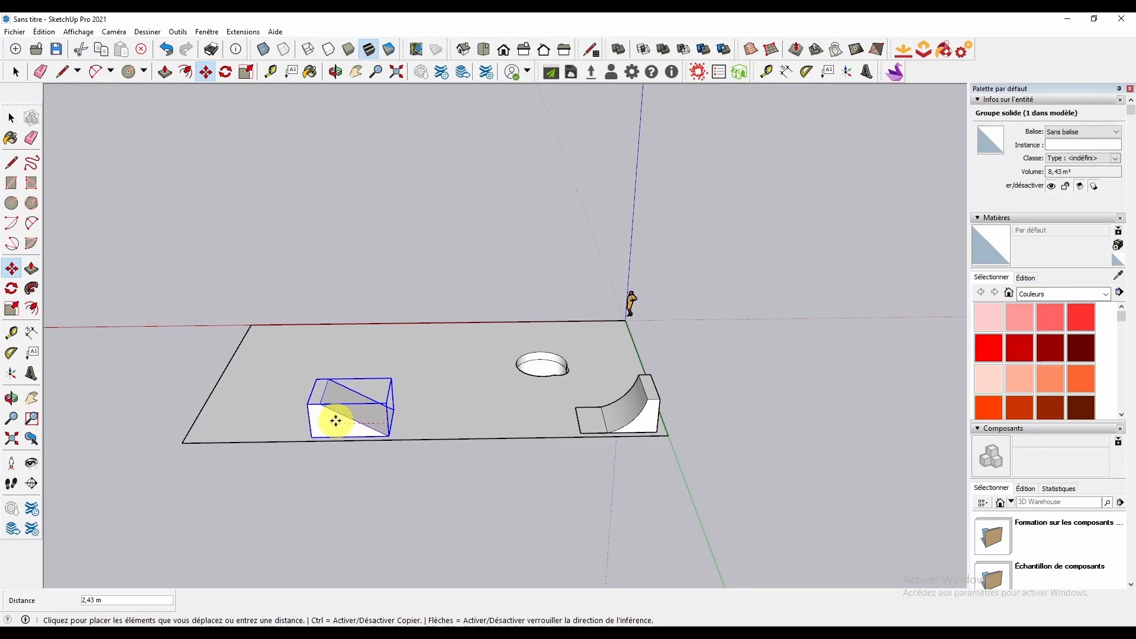
key(Escape)
click(372, 417)
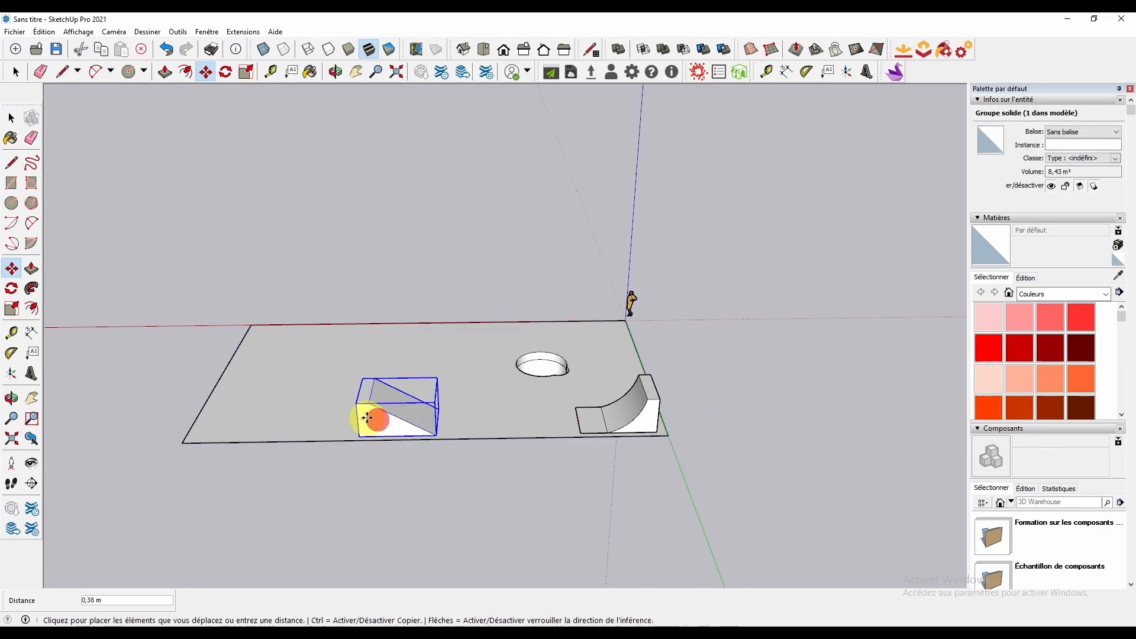
shift+middle_drag(253, 421, 335, 405)
click(295, 413)
key(space)
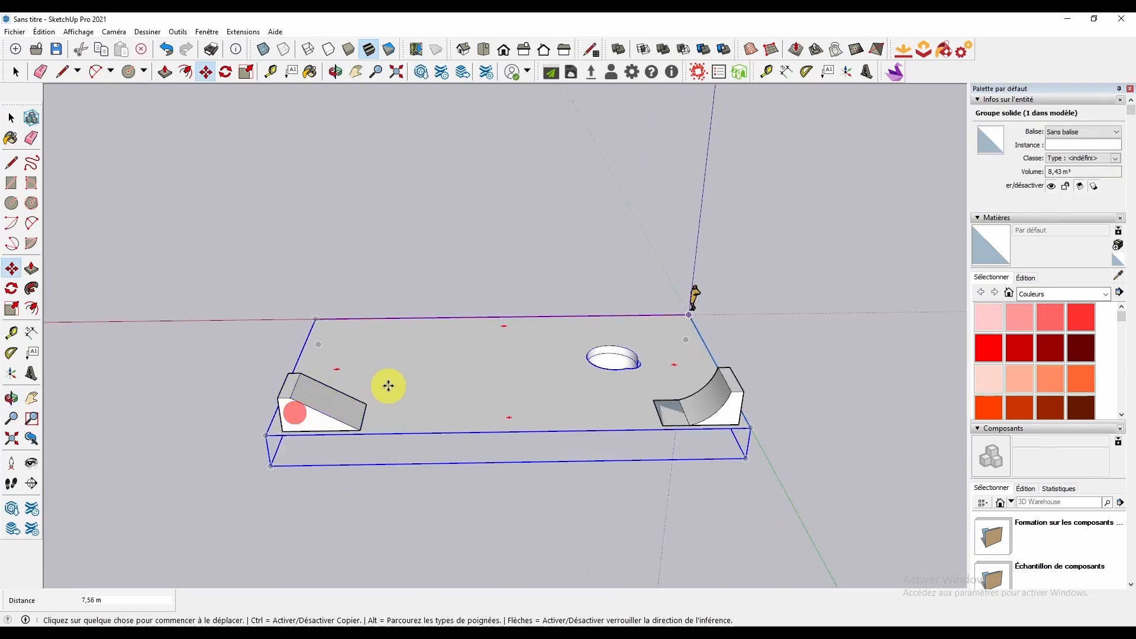
key(Escape)
middle_drag(452, 358, 405, 394)
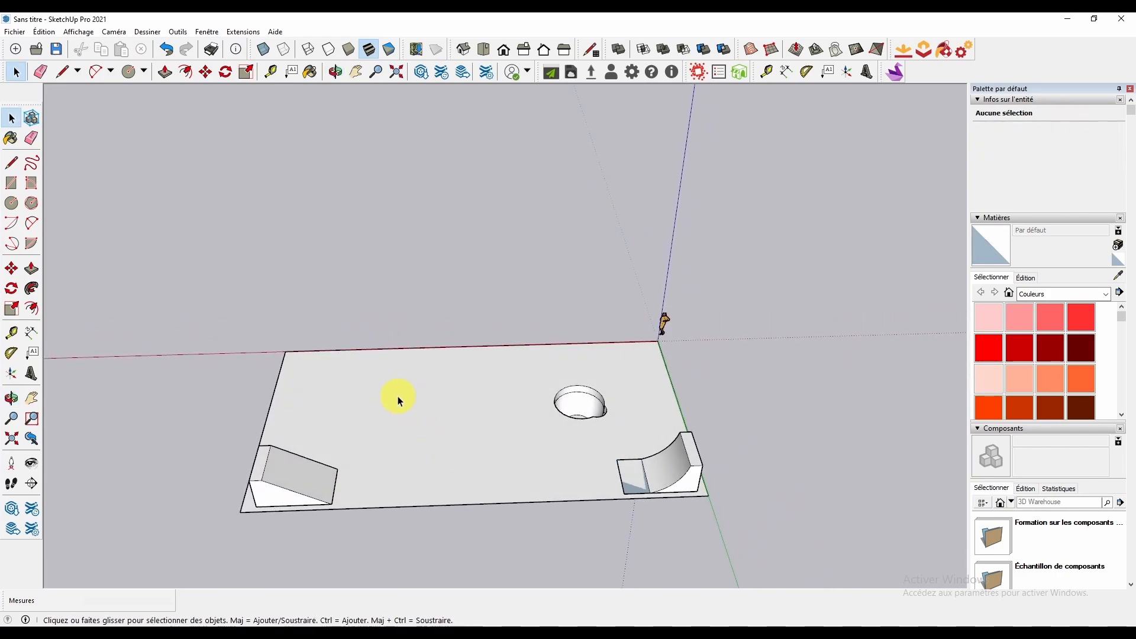
Draw an open three-line rail outline on the slab: an upright about 0,66 m high, a horizontal line along the green axis, and a second upright down
middle_drag(356, 454, 568, 430)
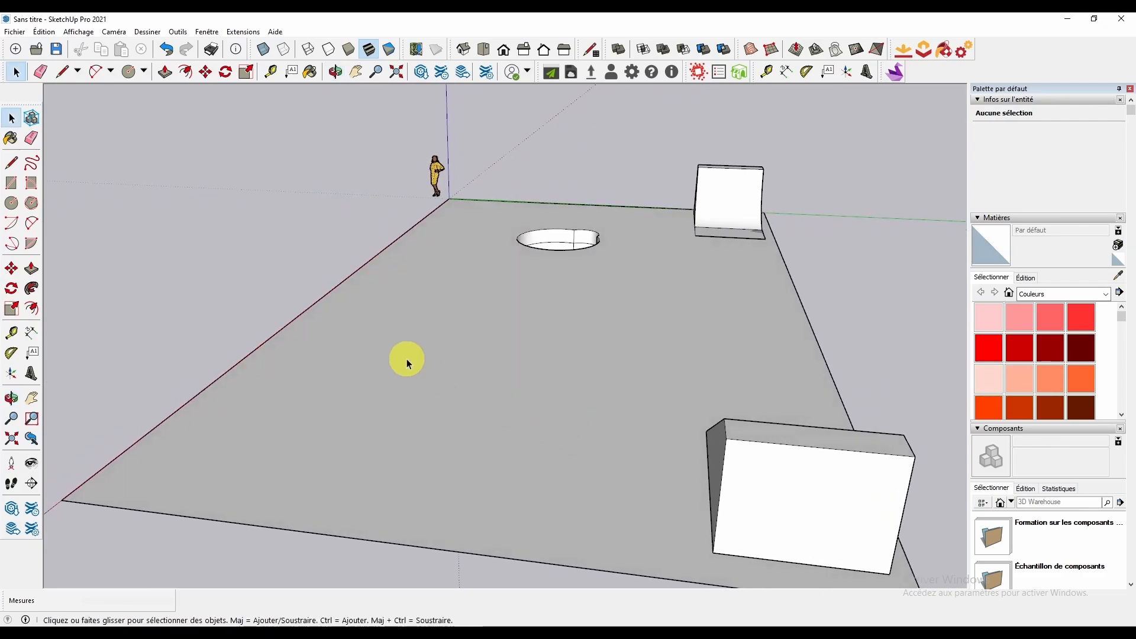
click(78, 71)
click(98, 89)
middle_drag(451, 393, 461, 347)
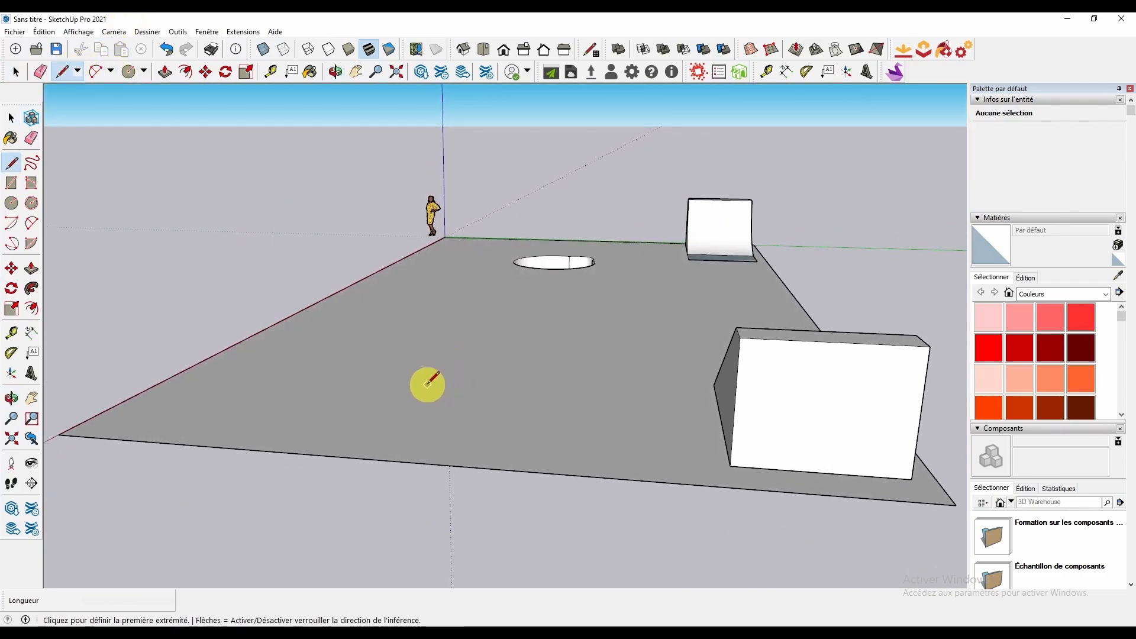
scroll(428, 385, up, 3)
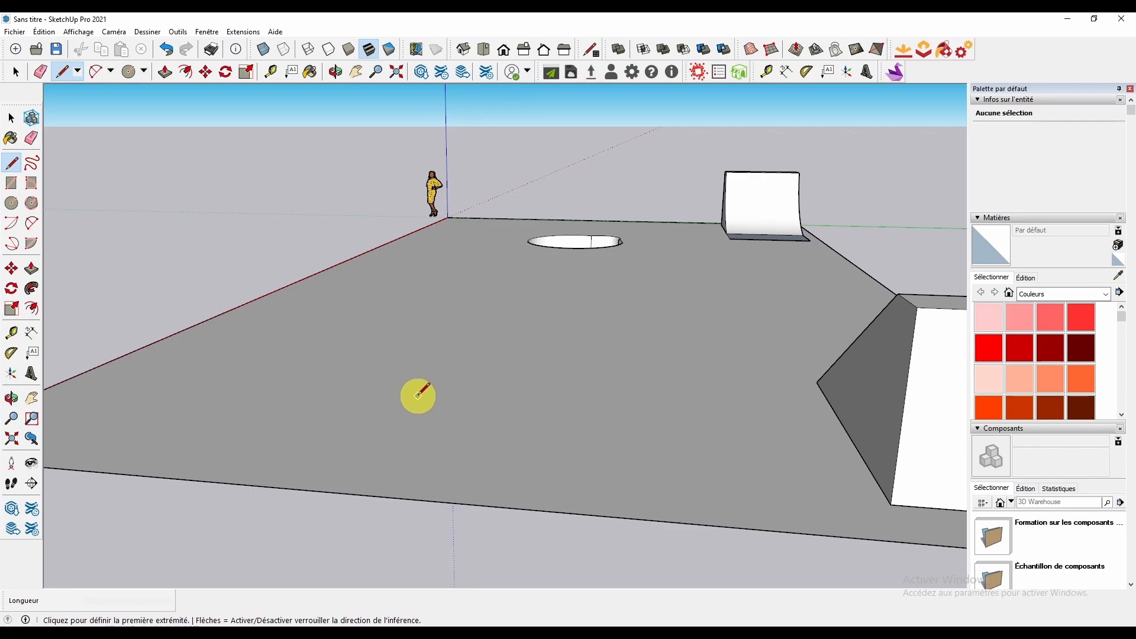
click(418, 395)
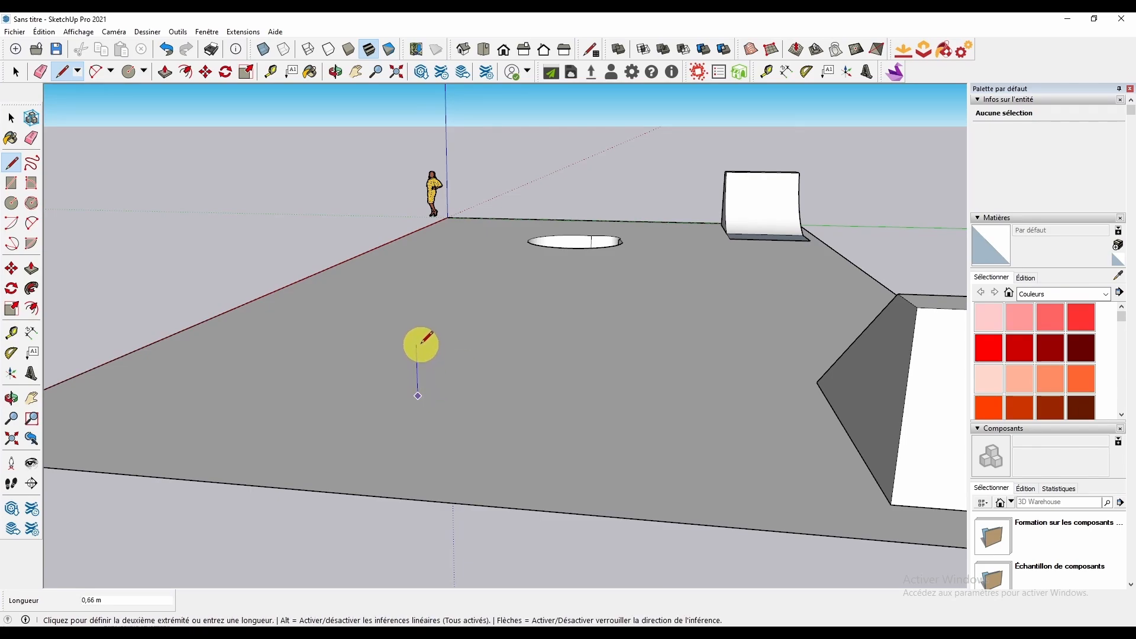
click(418, 343)
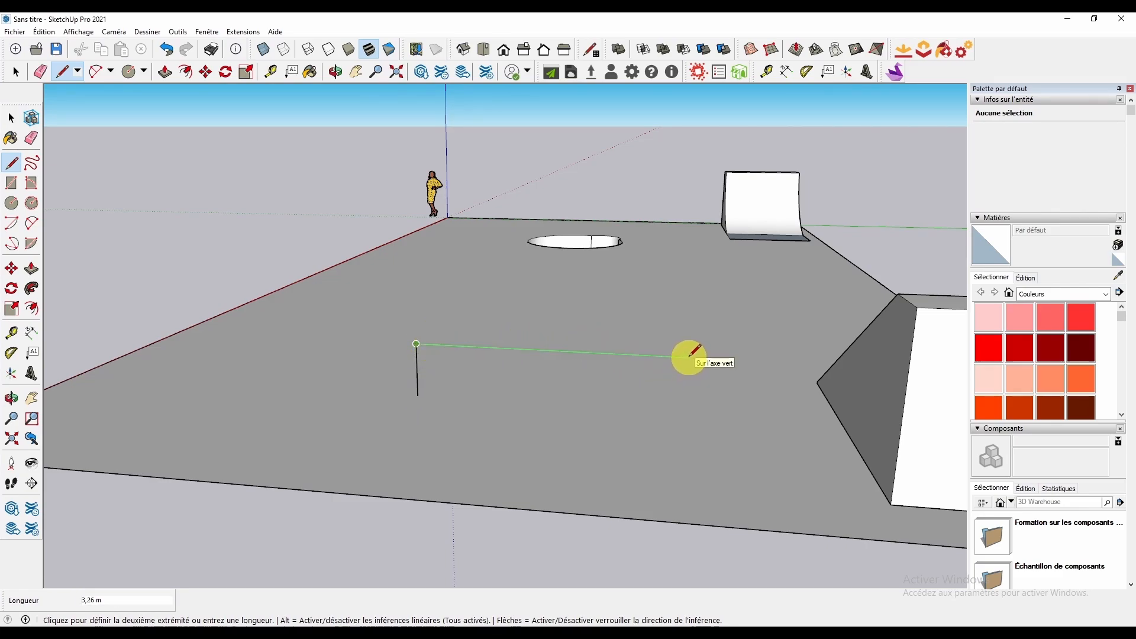
click(653, 356)
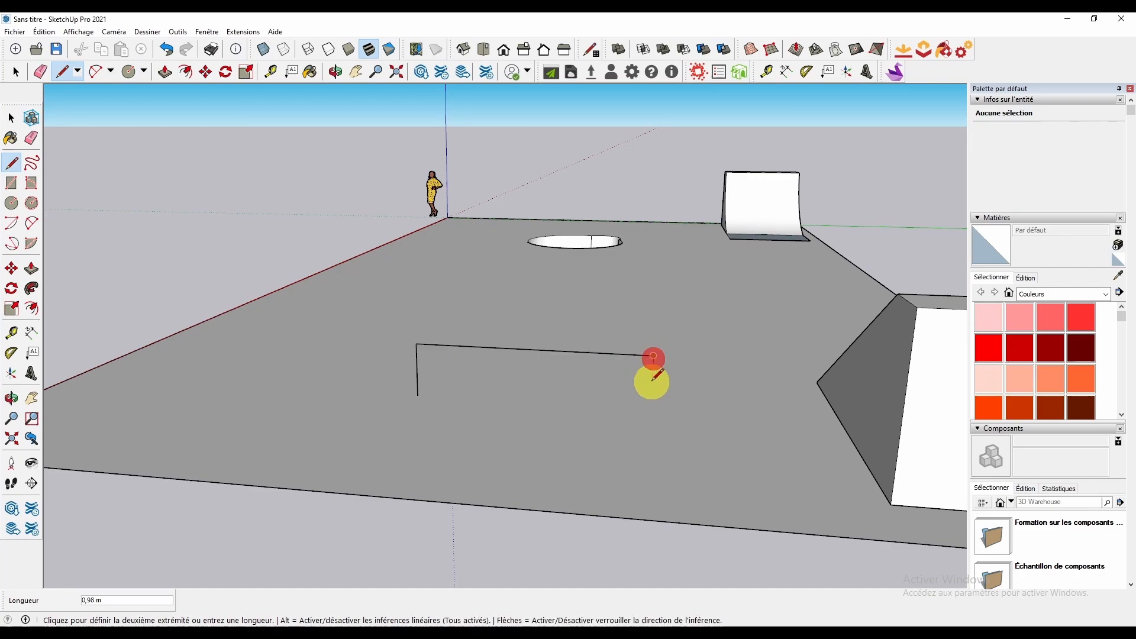
click(651, 409)
scroll(520, 443, down, 3)
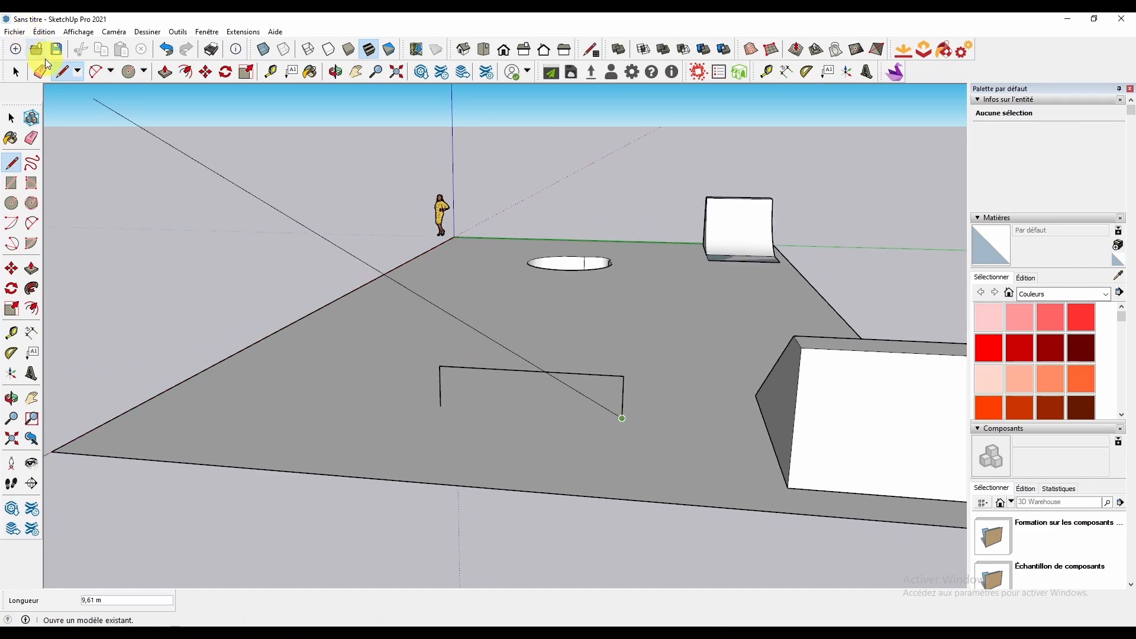
click(109, 72)
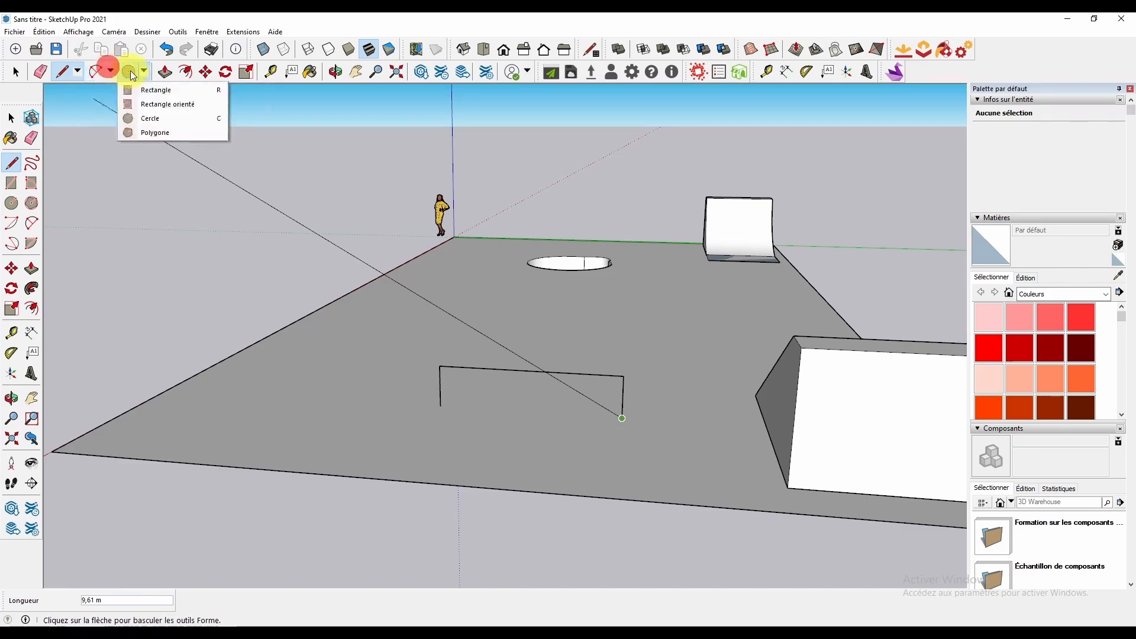
click(123, 72)
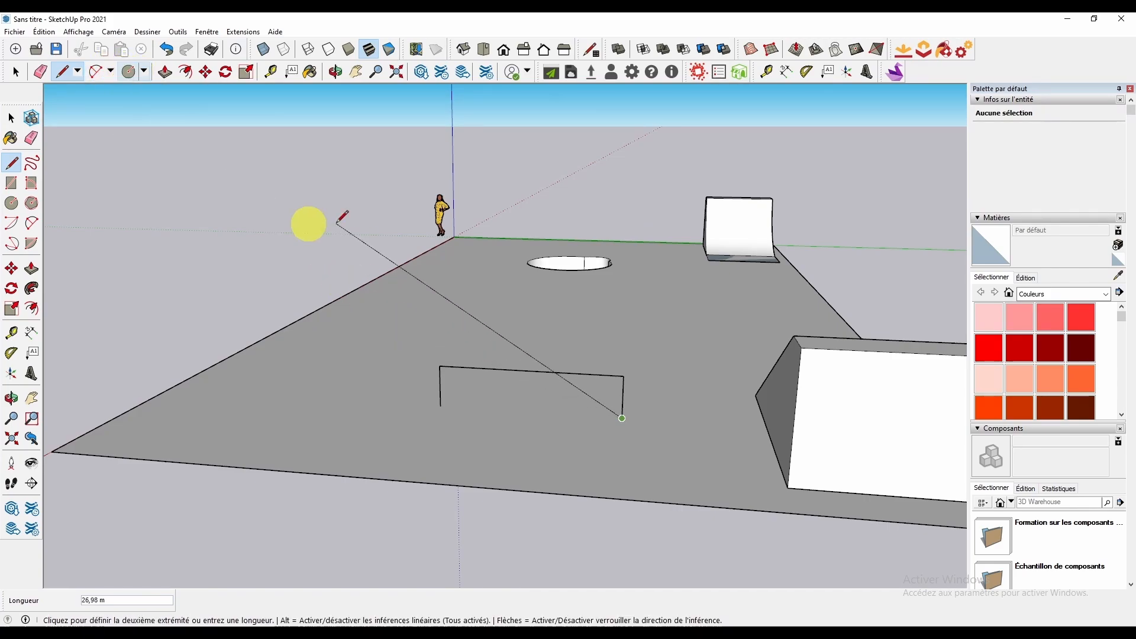
click(128, 71)
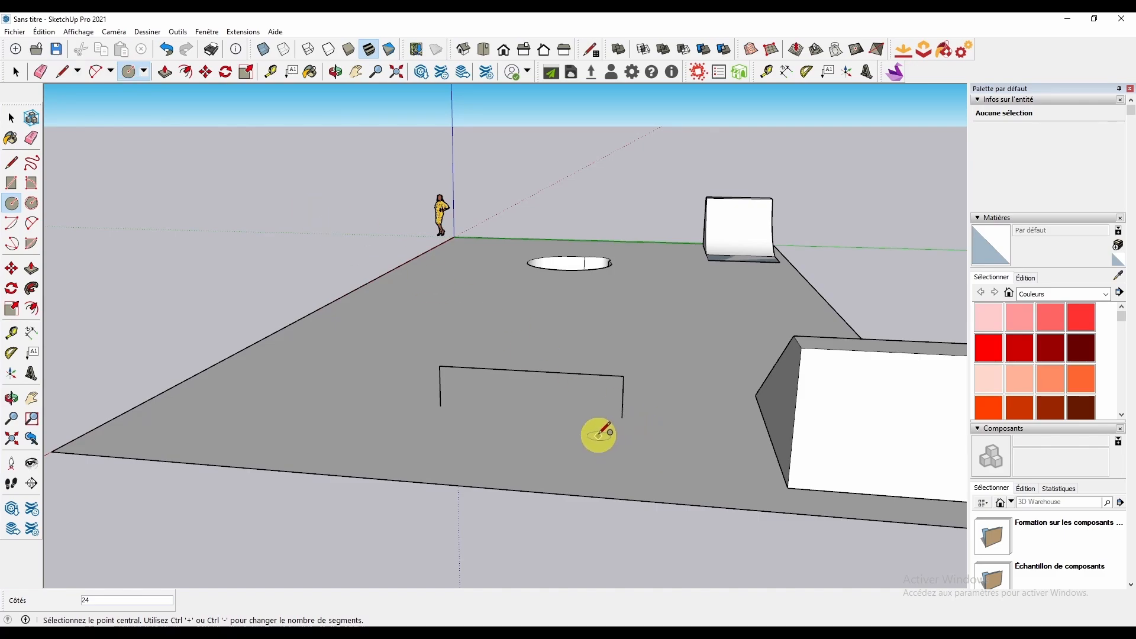
scroll(505, 391, up, 5)
middle_drag(454, 370, 824, 375)
middle_drag(459, 463, 339, 332)
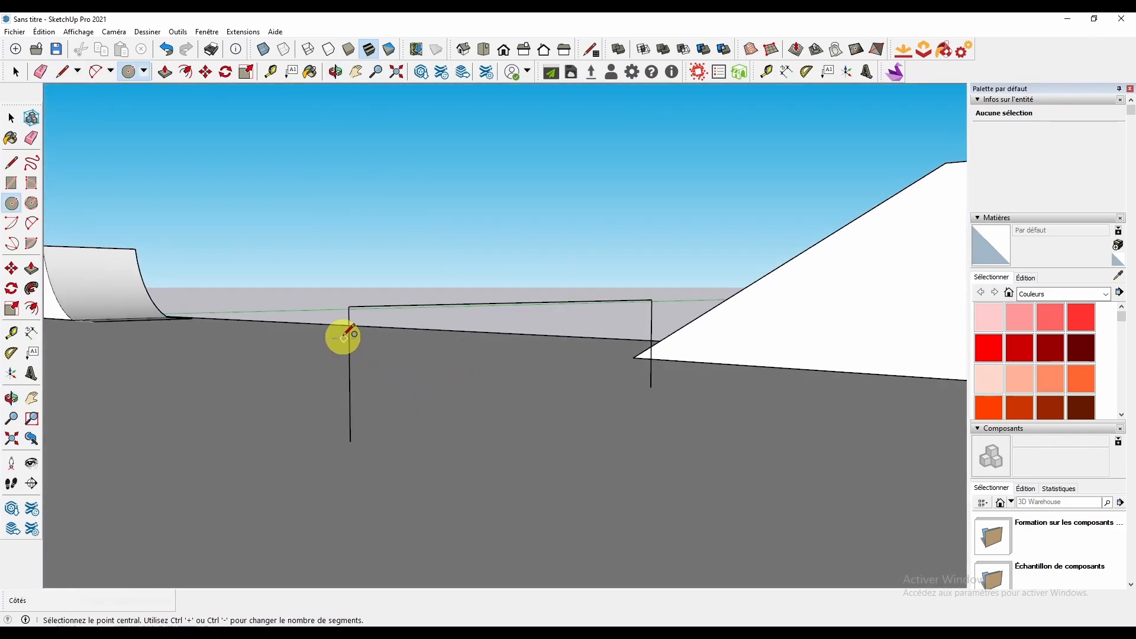
click(349, 308)
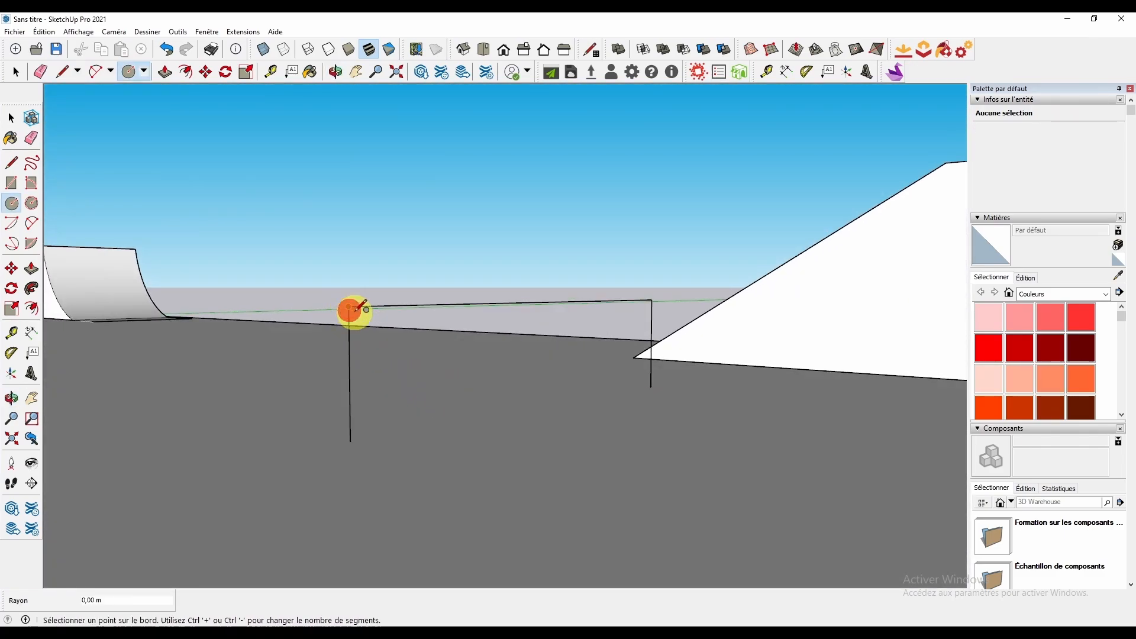
key(space)
middle_drag(379, 316, 641, 435)
key(c)
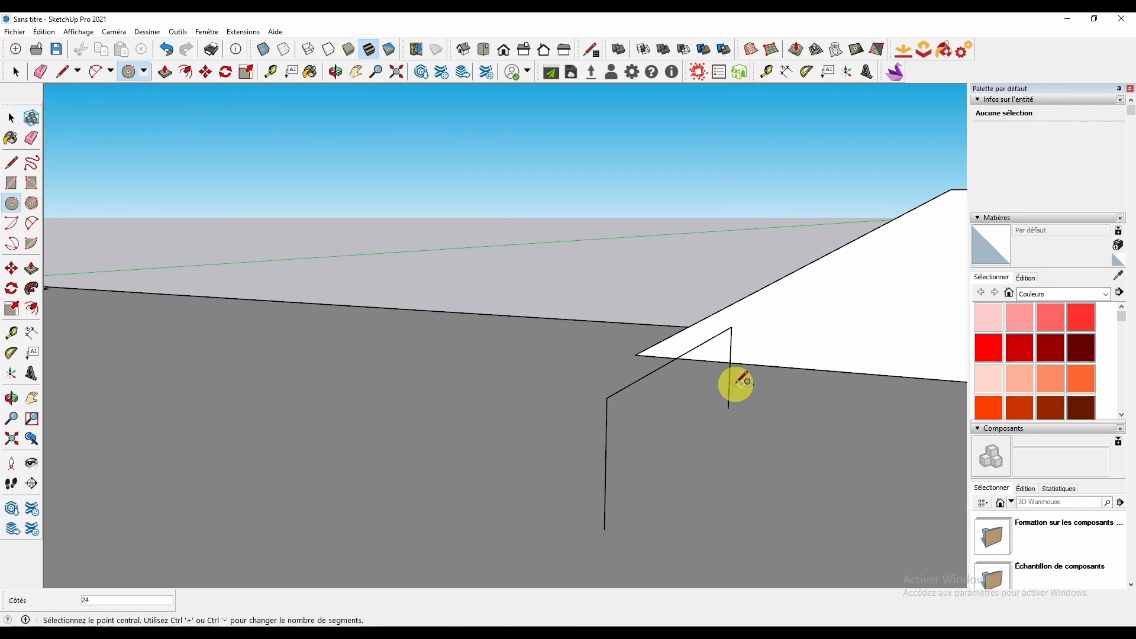
click(607, 398)
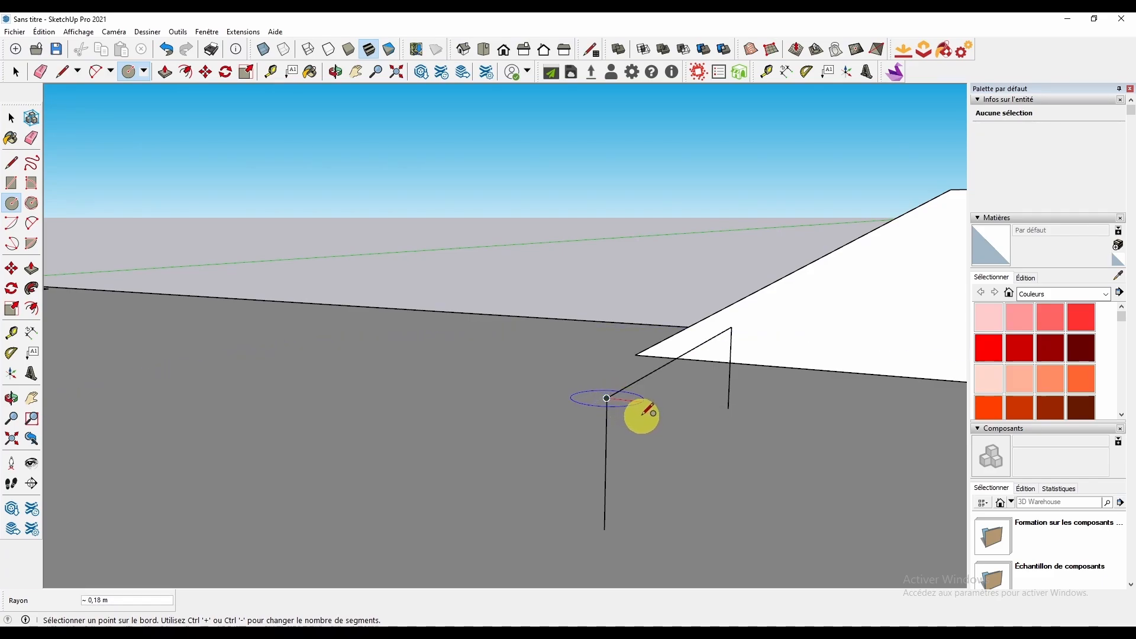
key(space)
Draw a vertical circle of radius 0,05 m centred on the outline's upper corner farther from the straight ramp, perpendicular to the horizontal line
key(c)
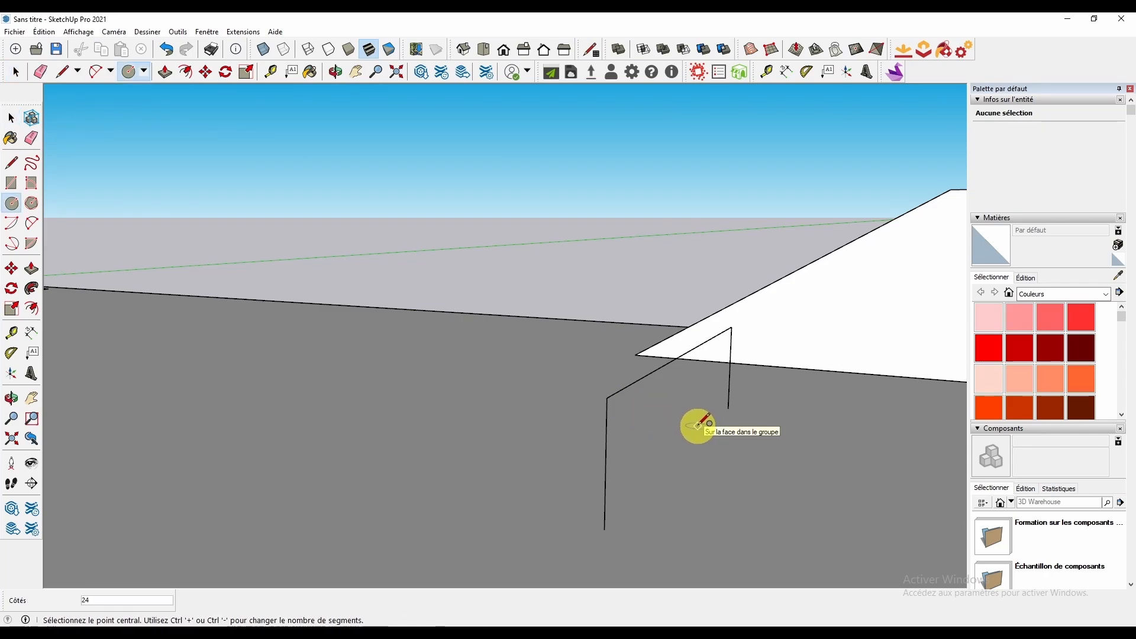
click(615, 398)
text(0,05)
key(Return)
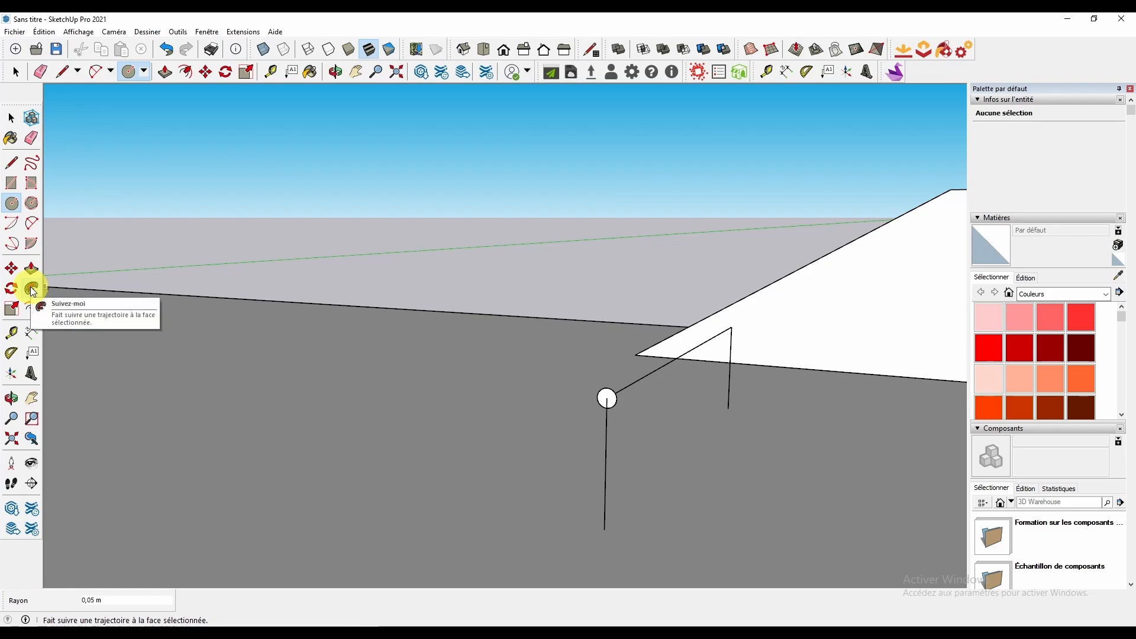
key(o)
drag(803, 508, 502, 430)
key(p)
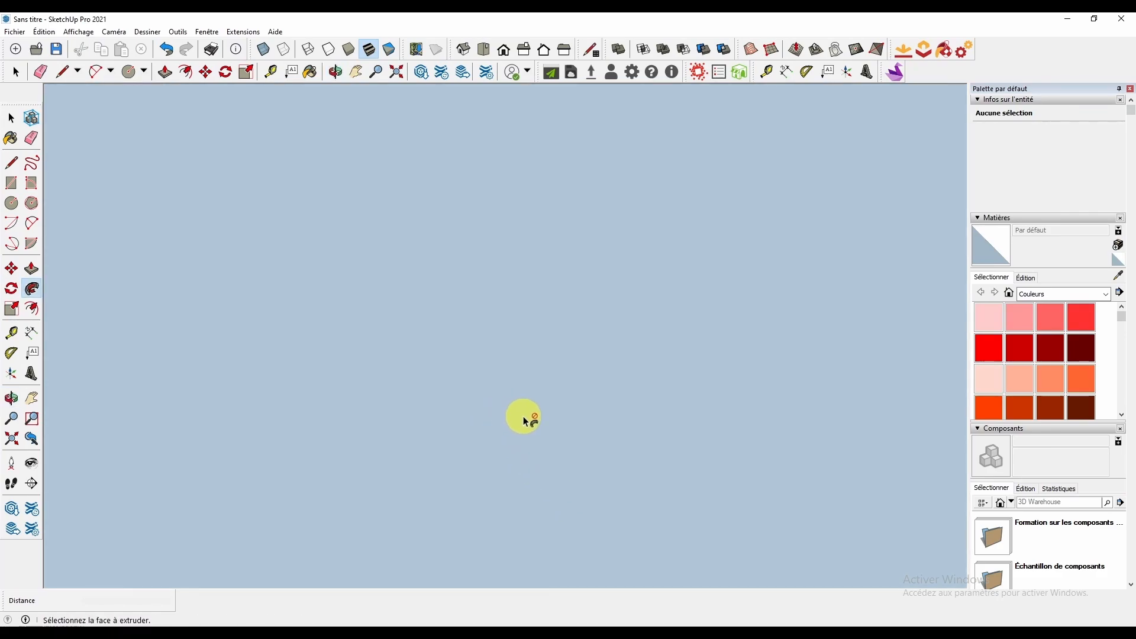
scroll(541, 417, down, 6)
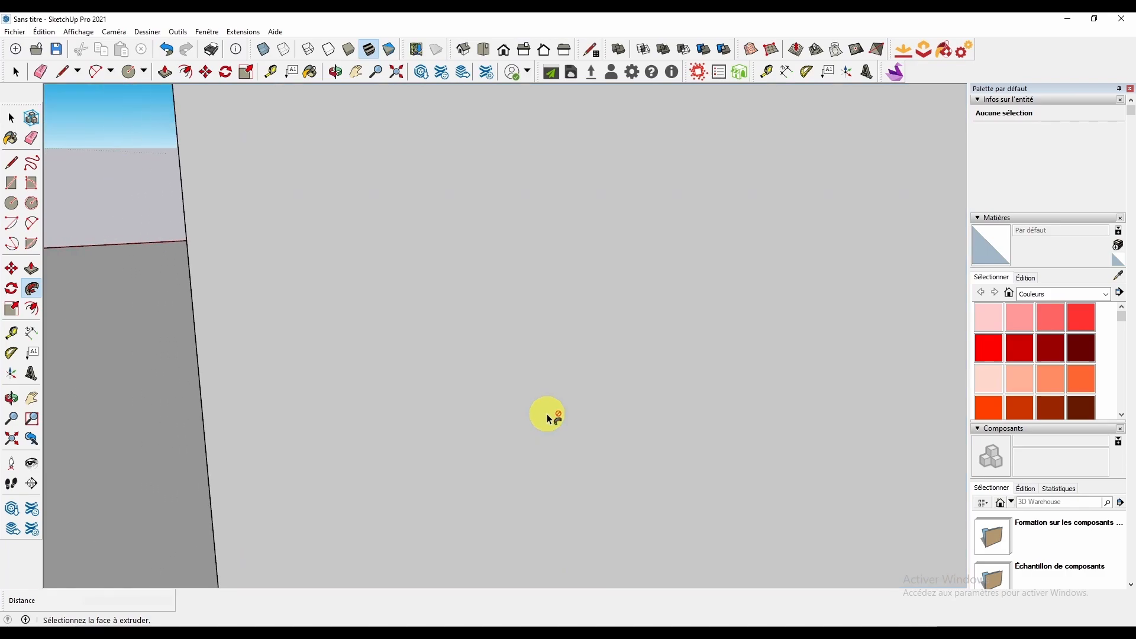
key(o)
mouse_move(423, 389)
mouse_down()
mouse_move(517, 406)
mouse_move(551, 426)
mouse_move(586, 409)
mouse_move(654, 483)
mouse_move(580, 445)
mouse_up()
key(p)
middle_drag(581, 445, 275, 268)
click(255, 262)
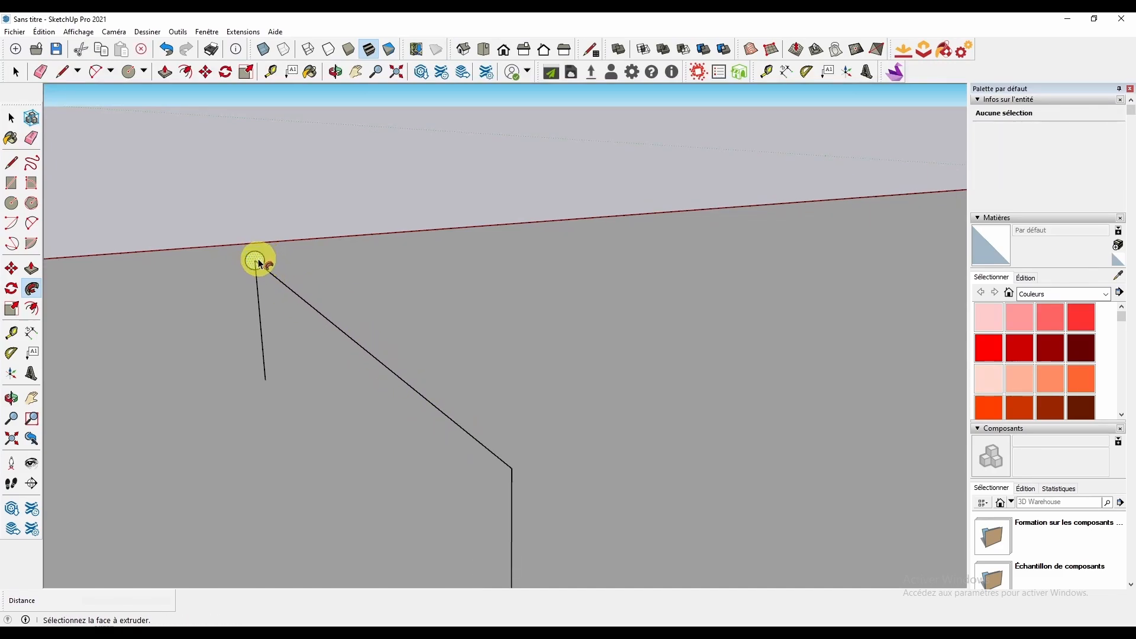
click(257, 260)
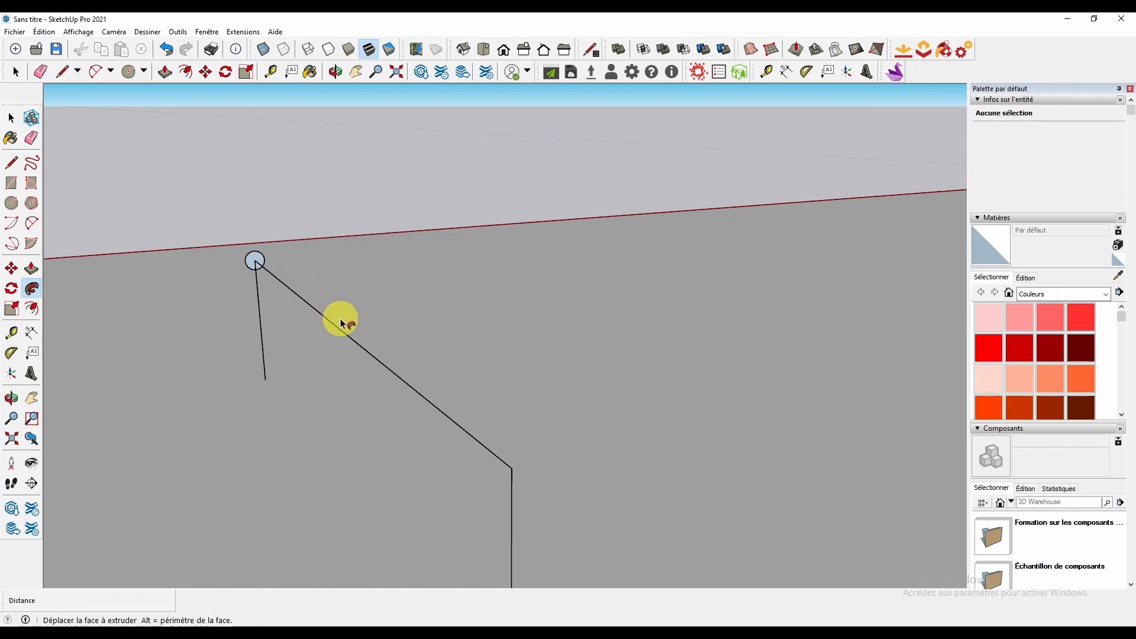
middle_drag(341, 320, 365, 329)
scroll(242, 270, up, 2)
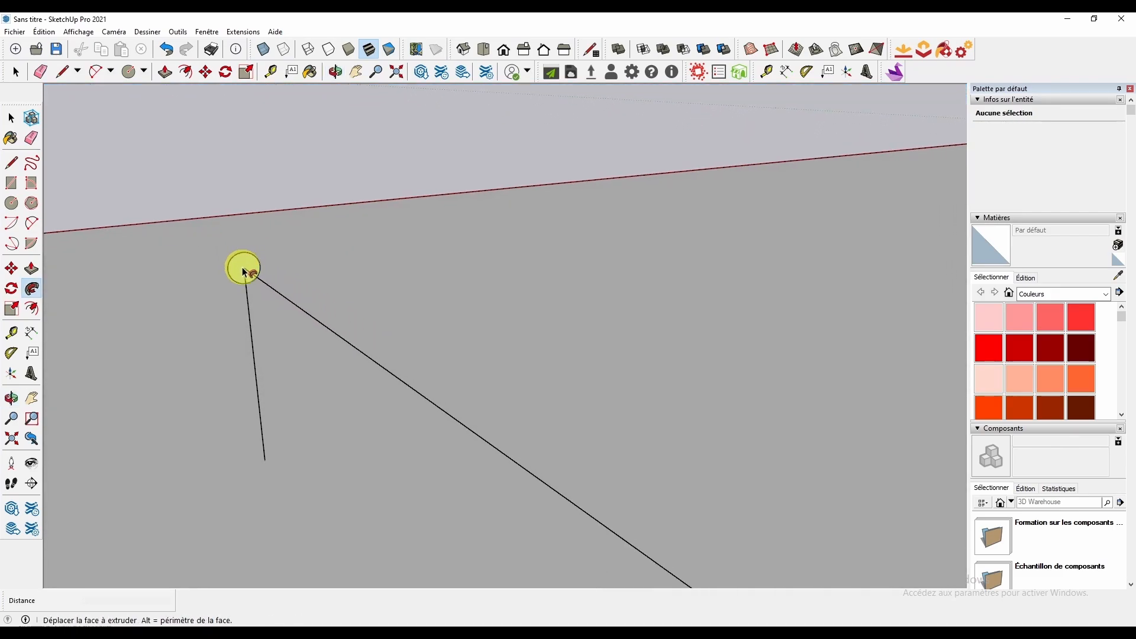
scroll(245, 274, up, 1)
scroll(245, 273, up, 3)
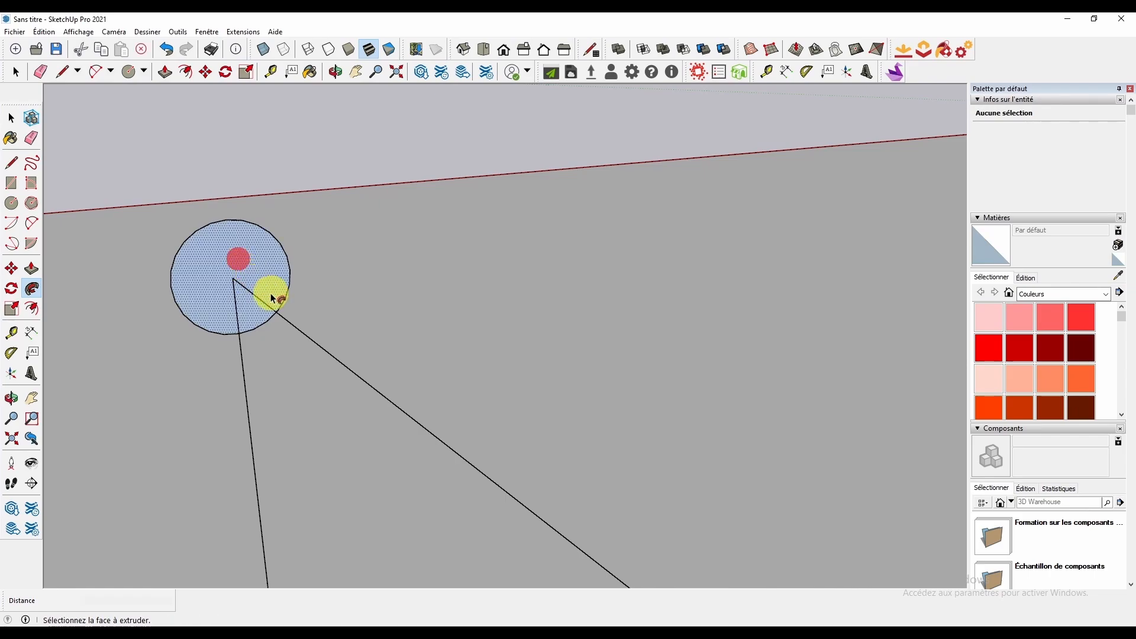
click(258, 277)
click(256, 258)
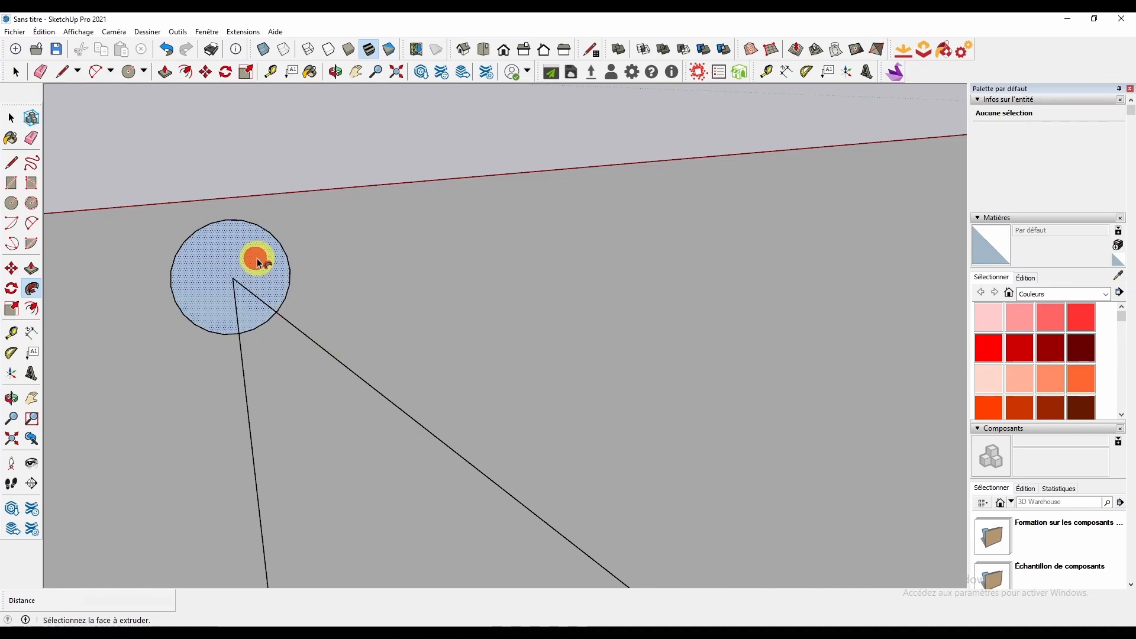
middle_drag(410, 406, 329, 338)
scroll(320, 347, down, 3)
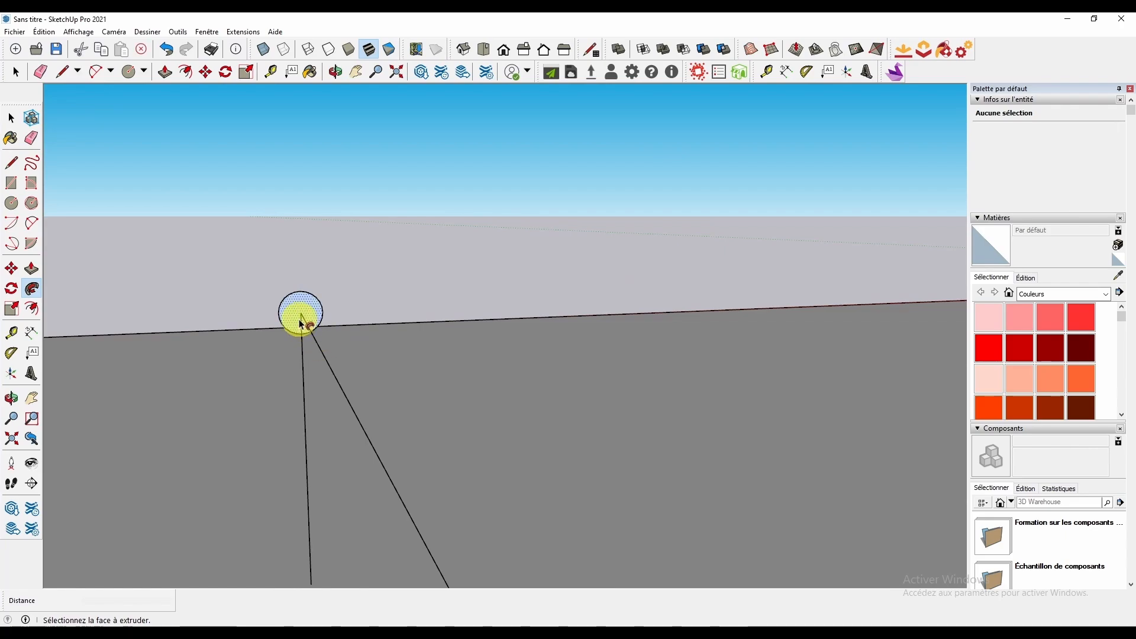
Sweep the circle with Follow Me along the horizontal line and down the upright nearer the straight ramp to form a round rail
key(space)
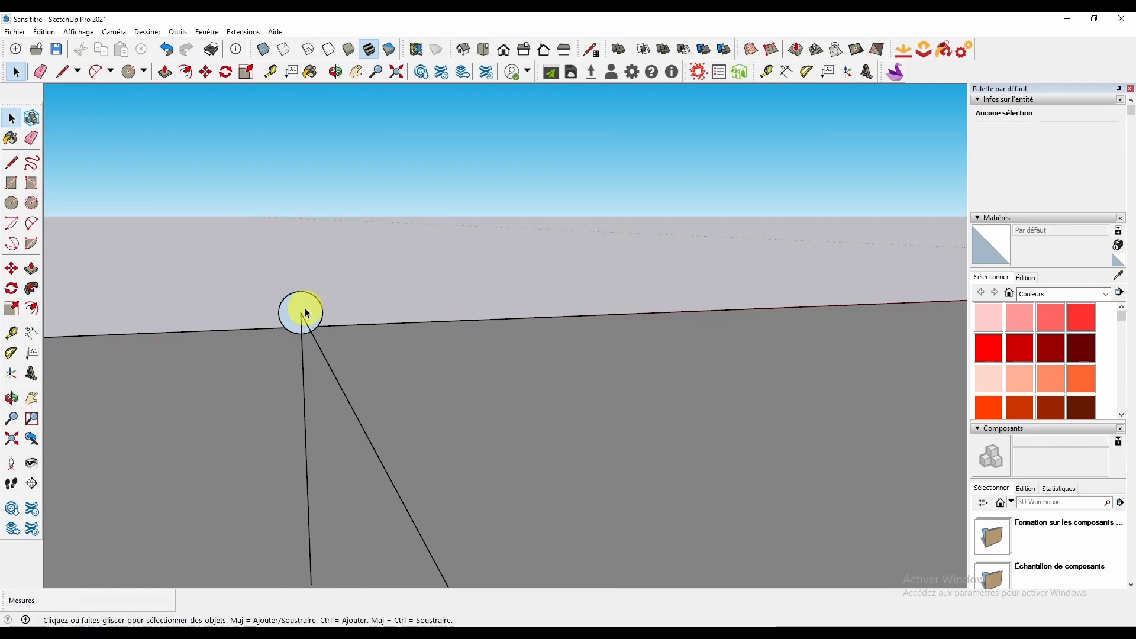
click(306, 310)
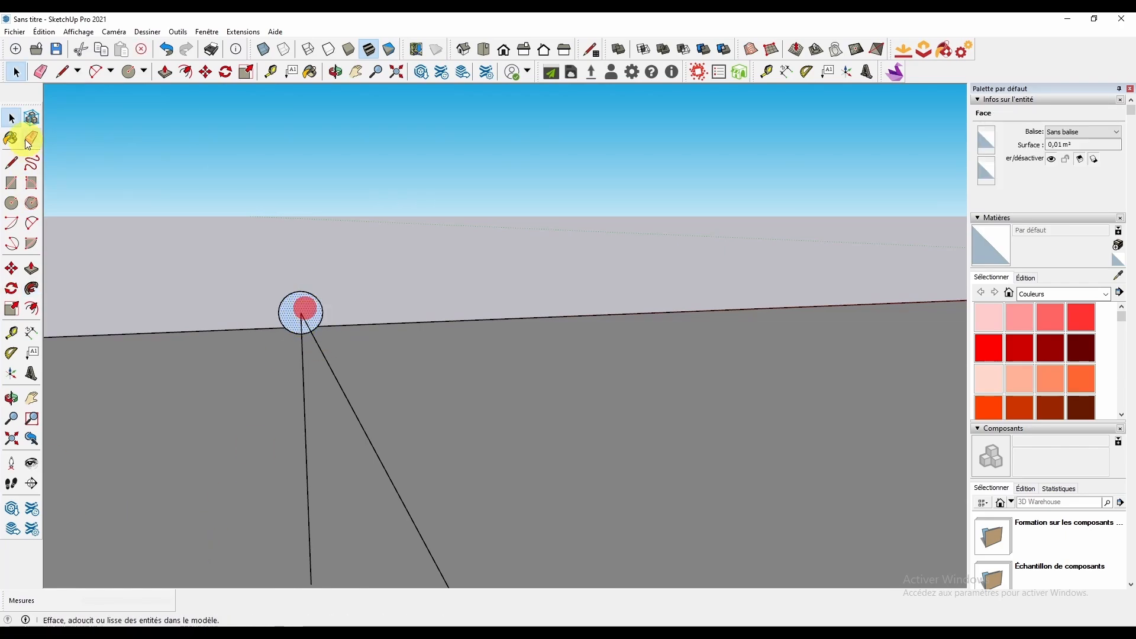
click(32, 289)
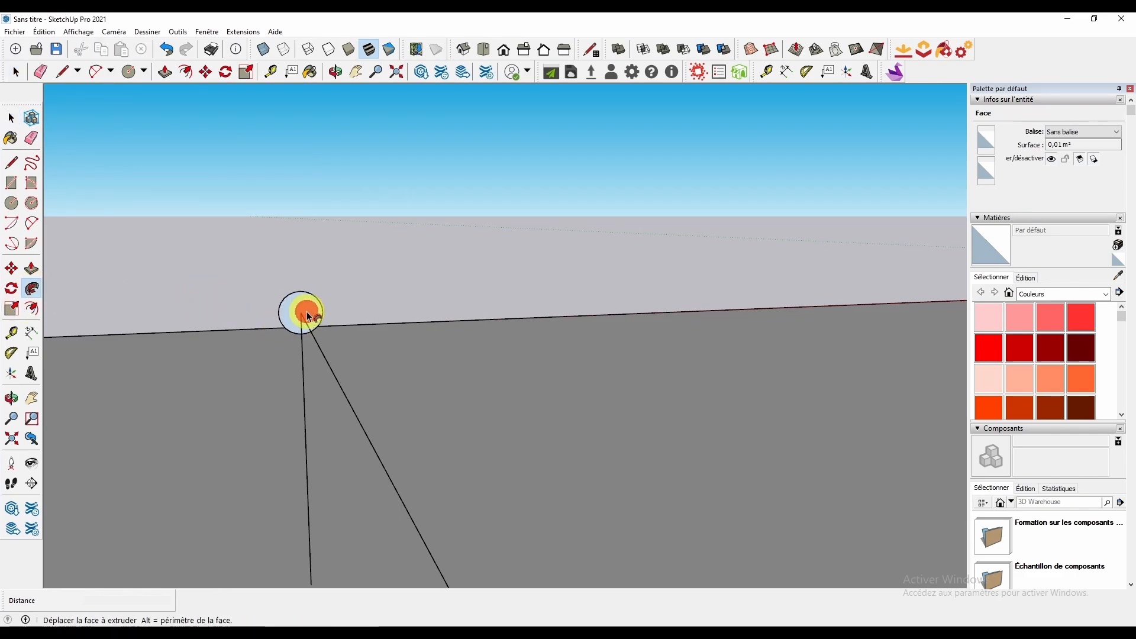
middle_drag(312, 338, 360, 380)
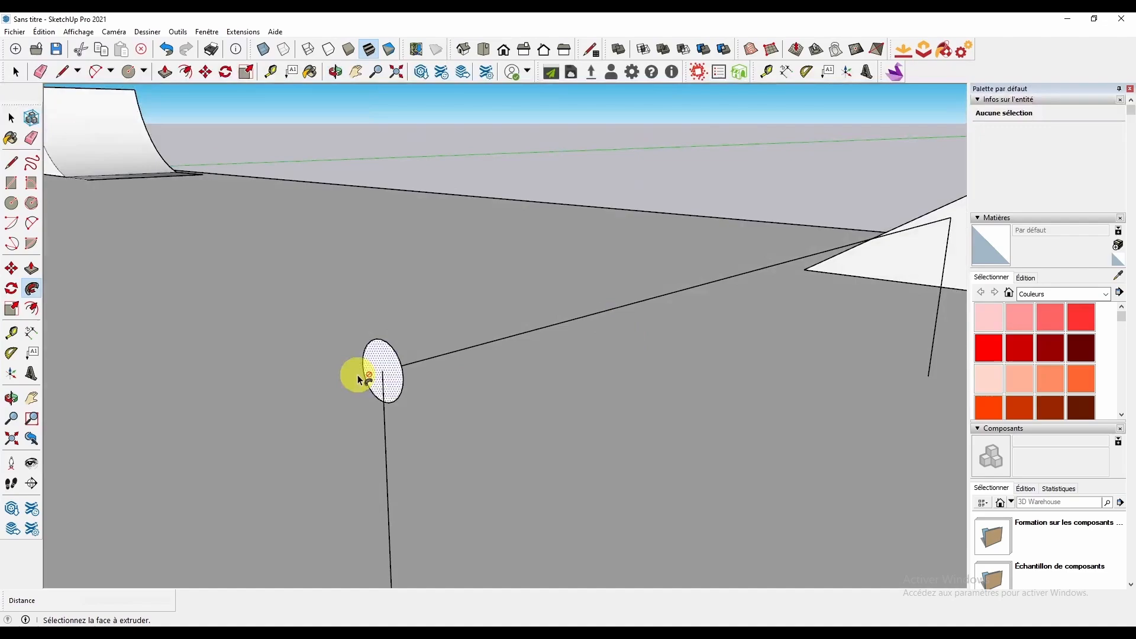
click(399, 381)
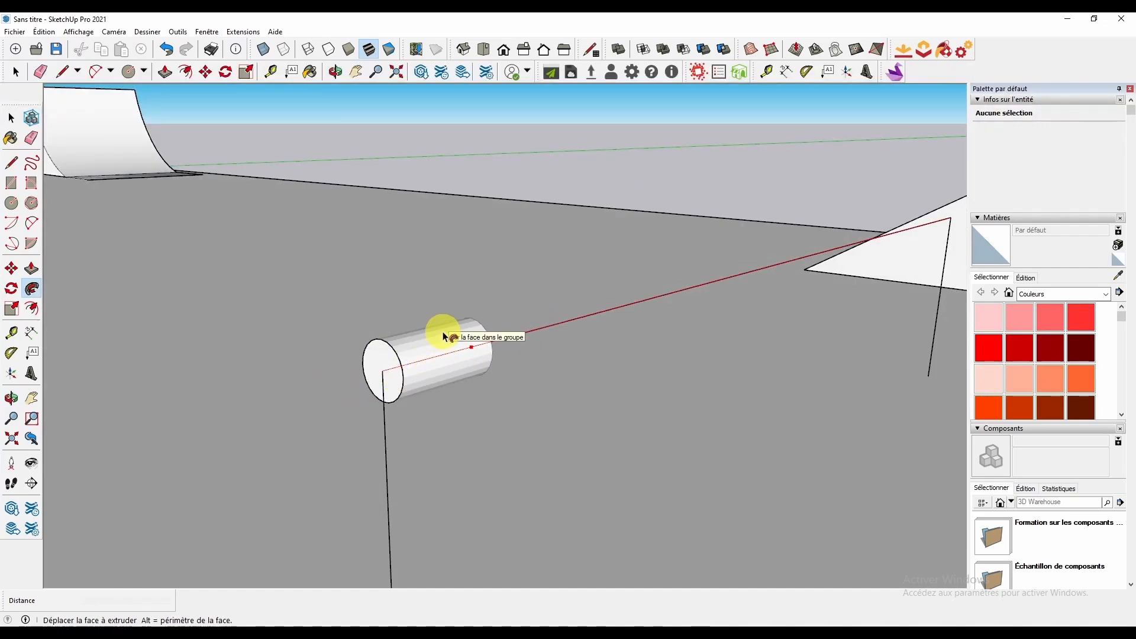
middle_drag(420, 335, 641, 343)
scroll(504, 322, down, 6)
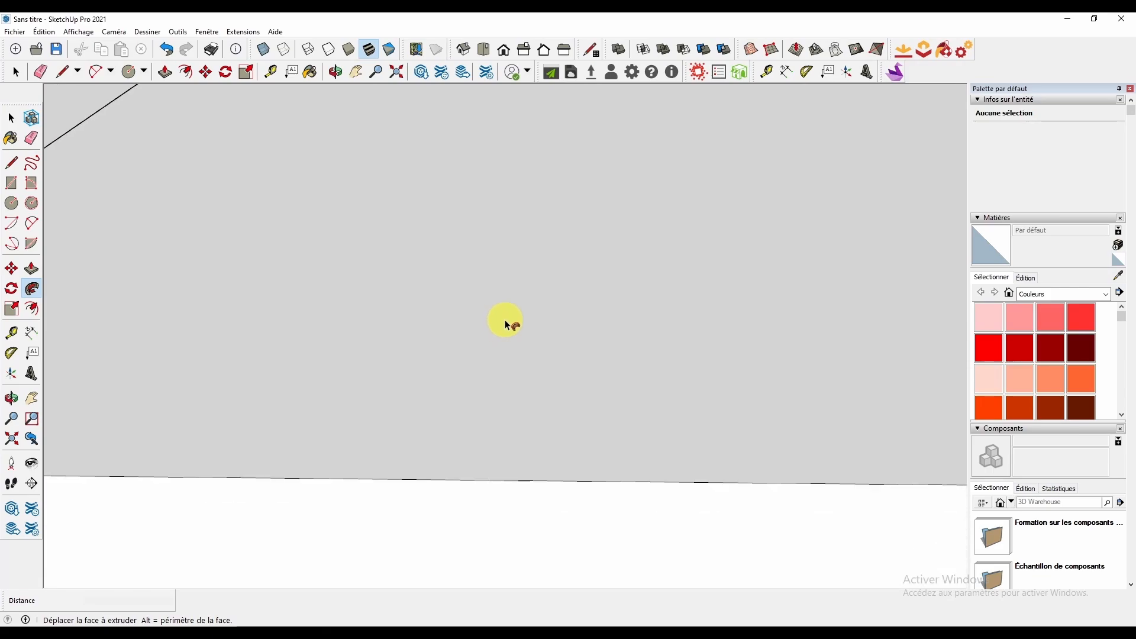
middle_drag(414, 231, 600, 388)
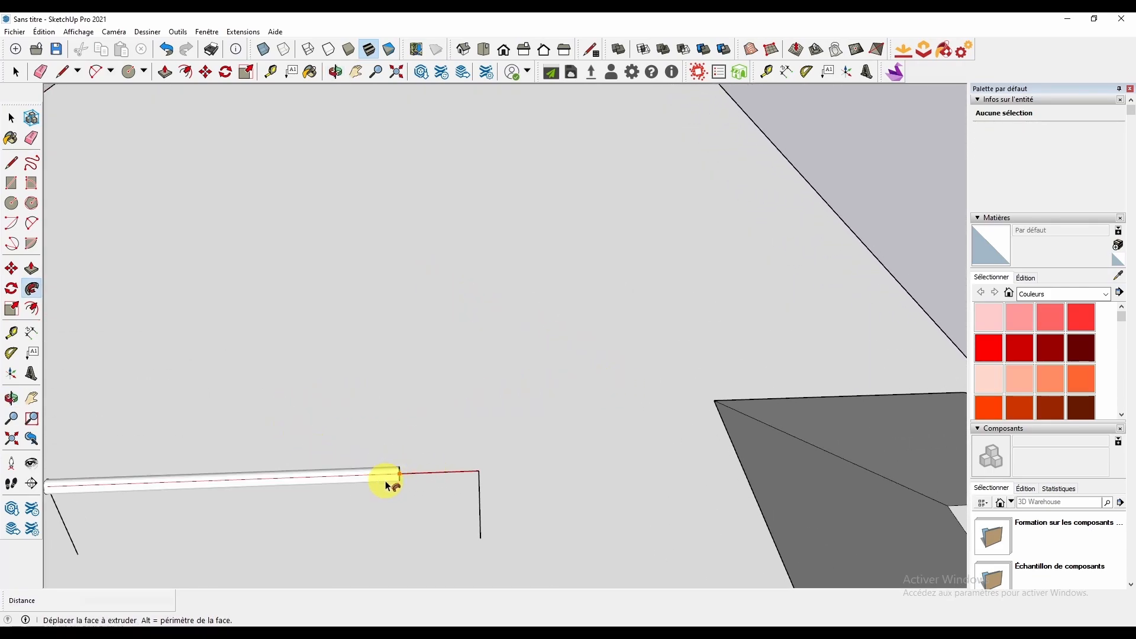
scroll(499, 476, up, 3)
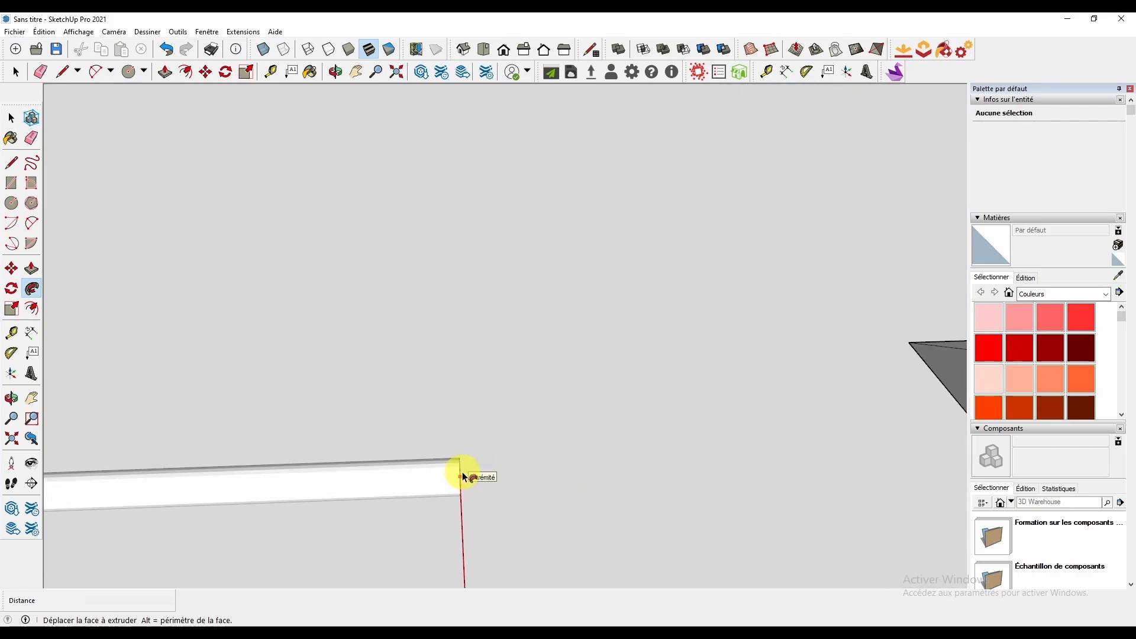
middle_drag(481, 505, 482, 459)
mouse_move(473, 519)
middle_down()
mouse_move(482, 472)
mouse_move(467, 528)
middle_up()
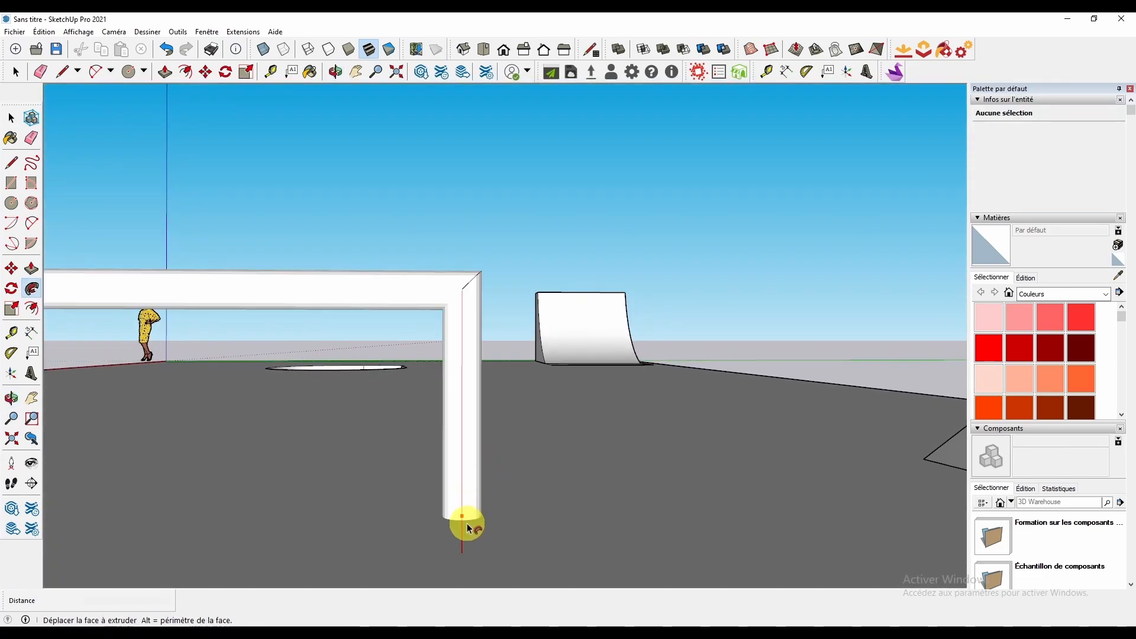
key(w)
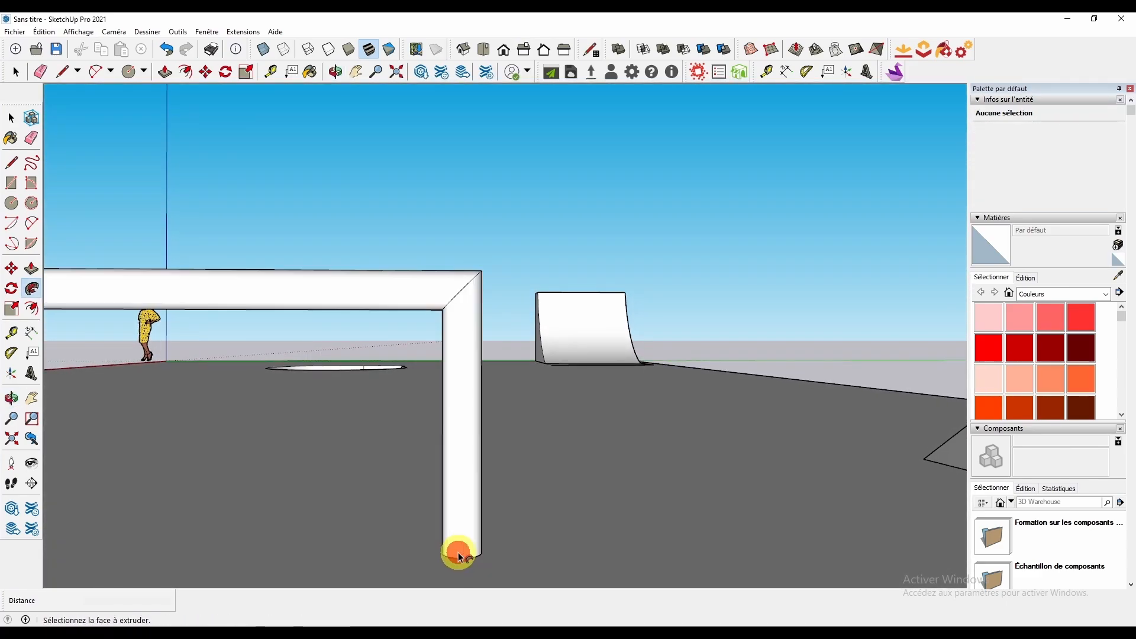
drag(457, 552, 679, 477)
key(f)
scroll(665, 467, up, 5)
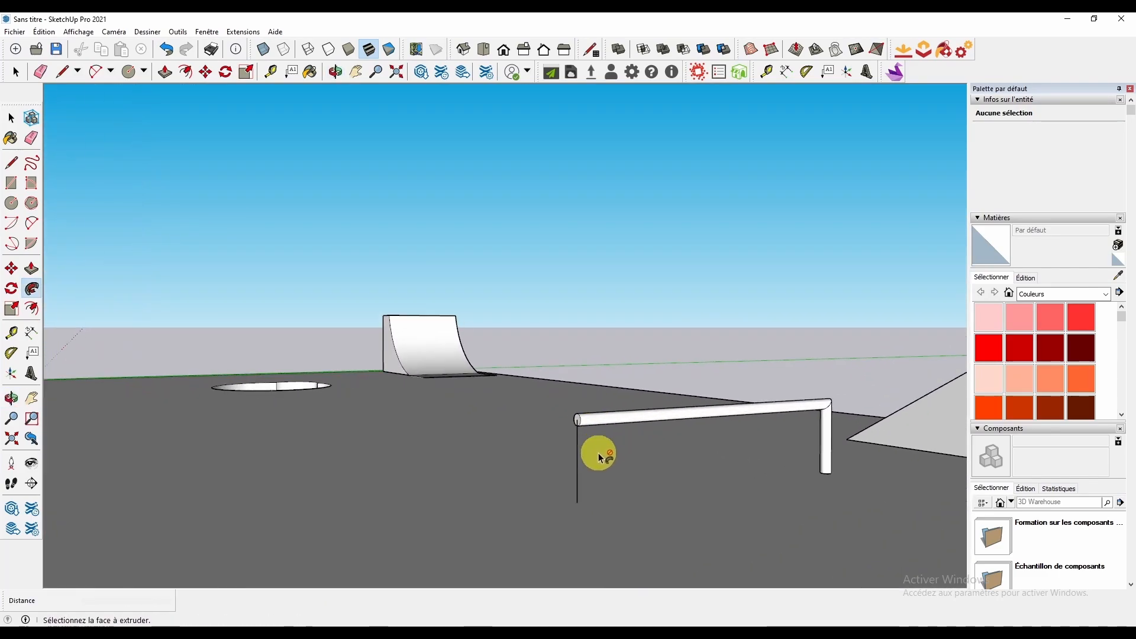
Open the slab group and widen the slab by moving its long edge about 6,45 m outward along the green axis
middle_drag(679, 241, 456, 306)
key(p)
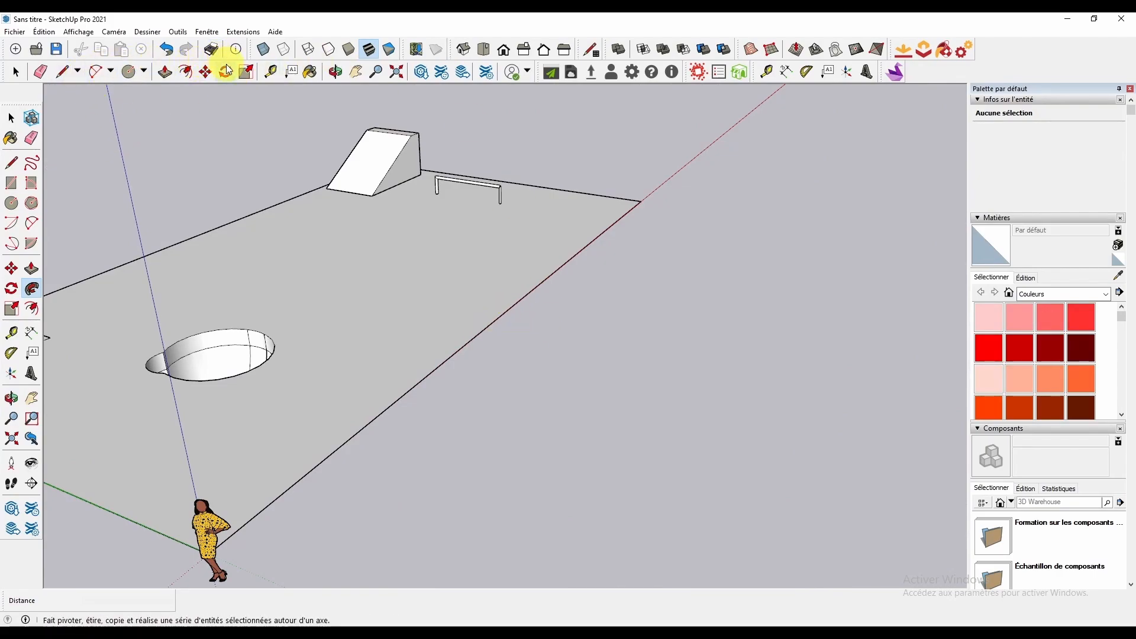
click(206, 71)
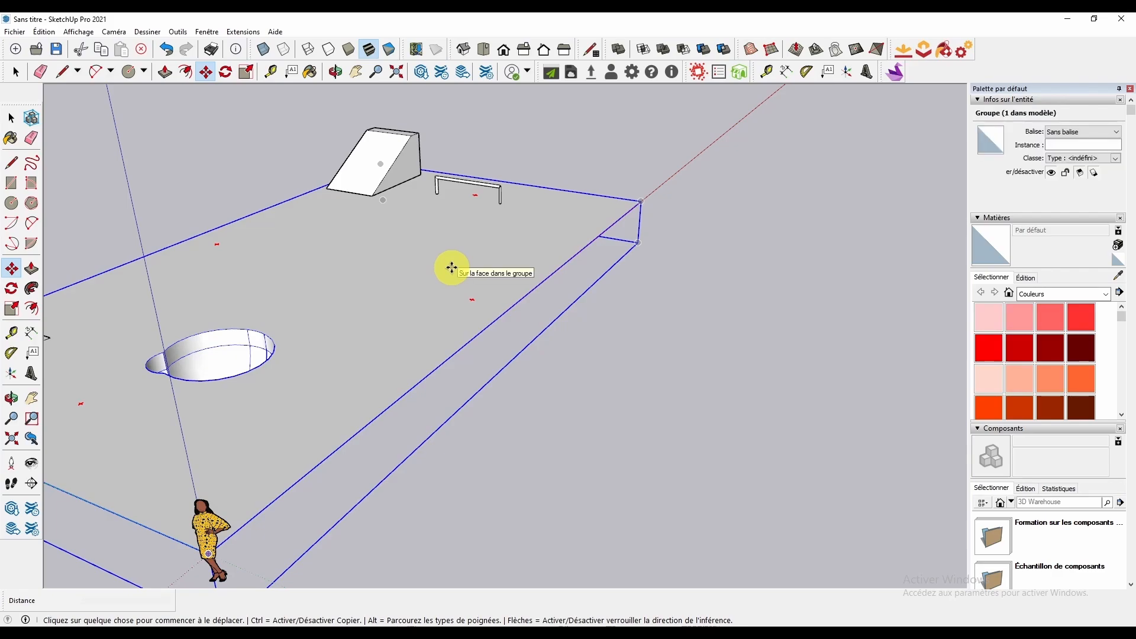
key(space)
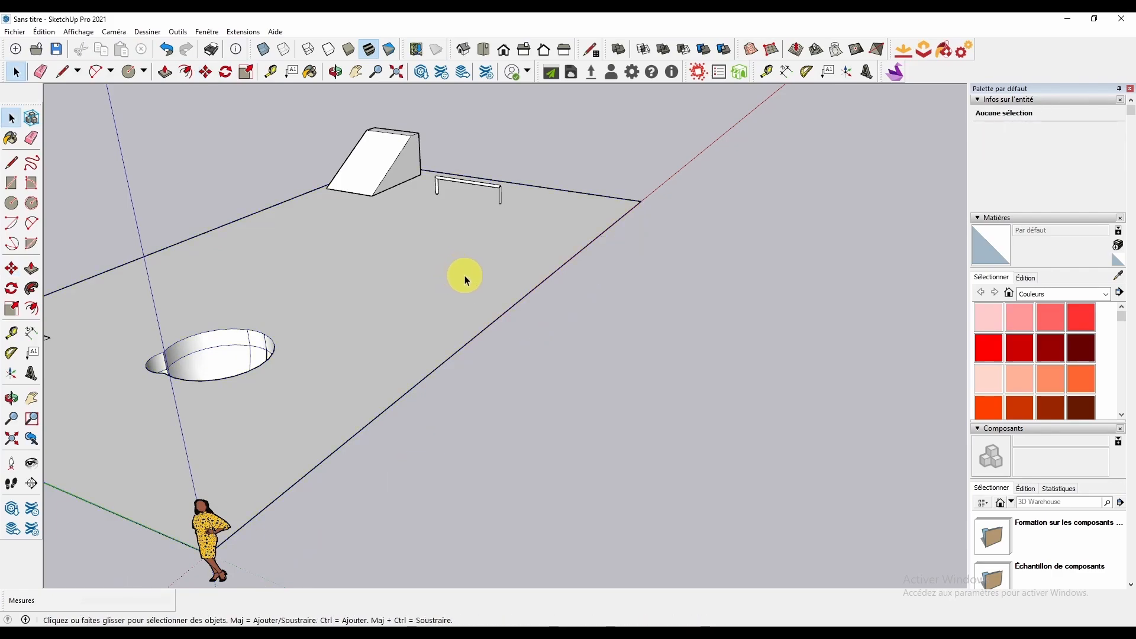
click(418, 261)
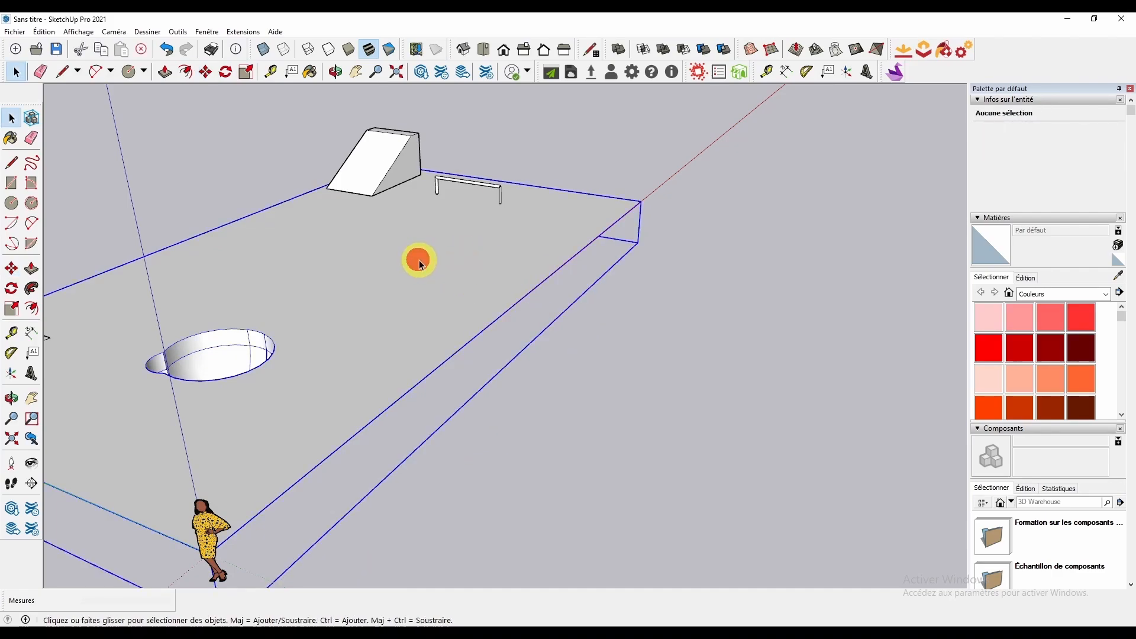
double_click(422, 260)
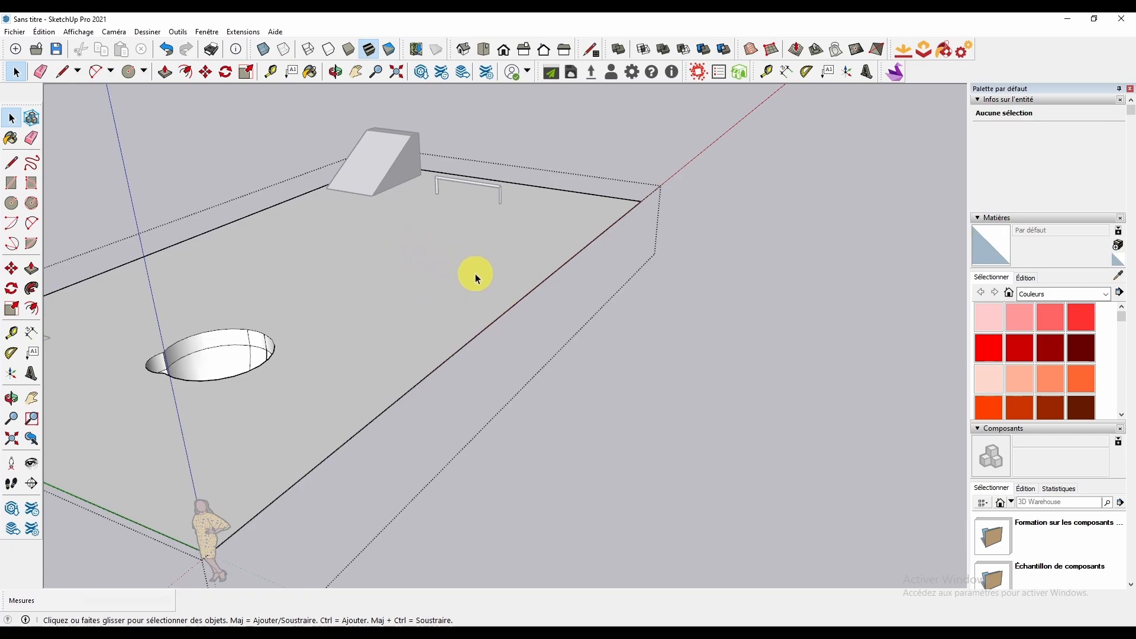
click(206, 75)
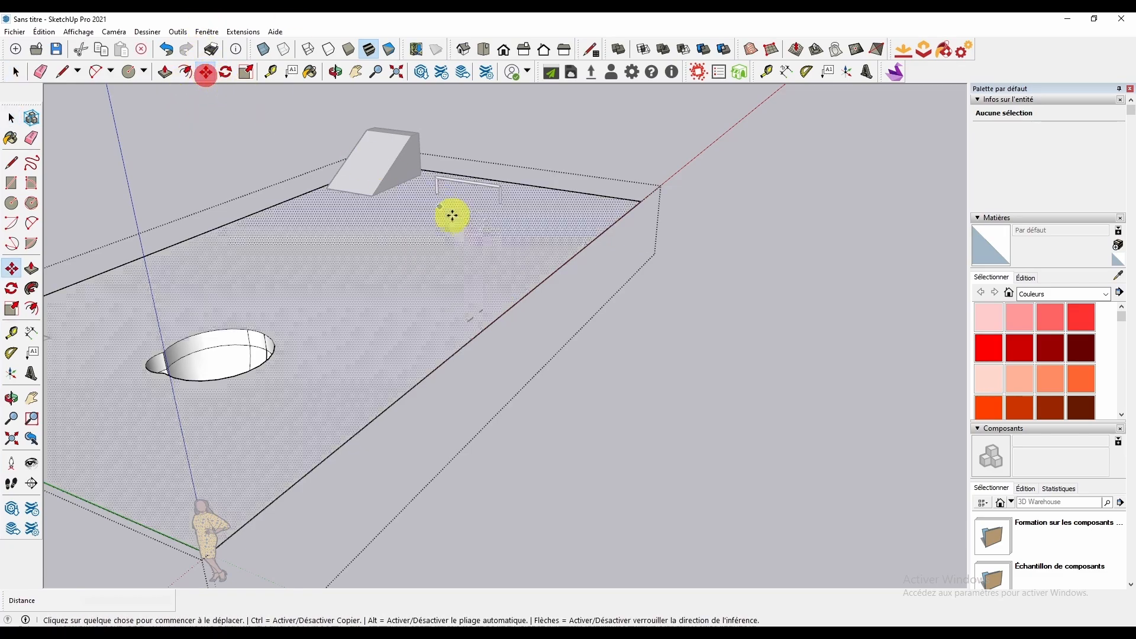
click(509, 308)
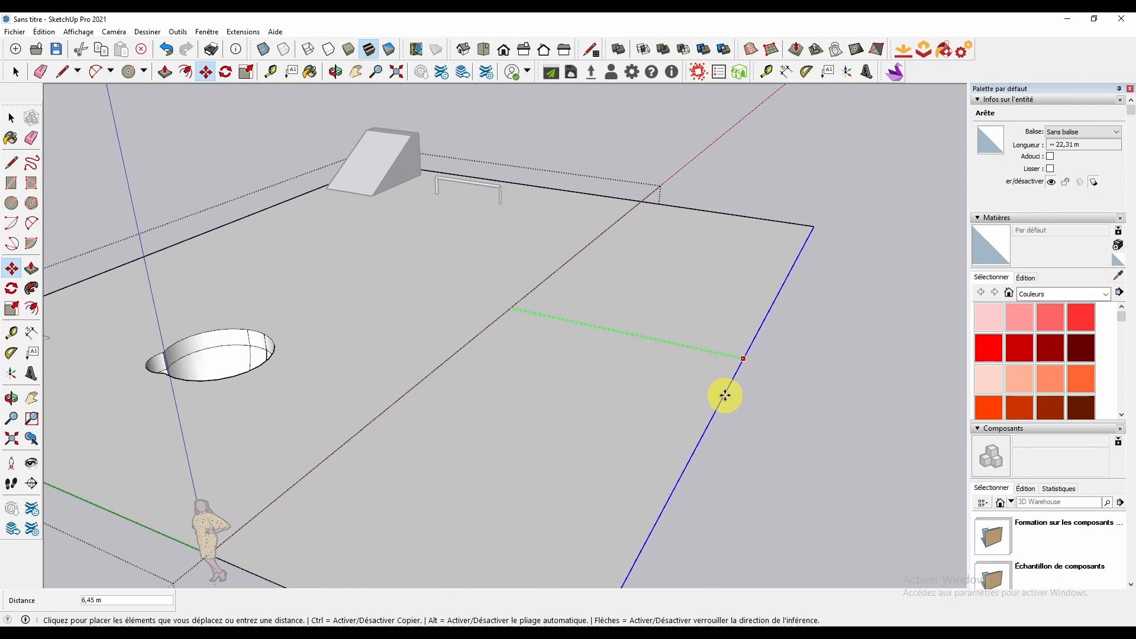
click(726, 395)
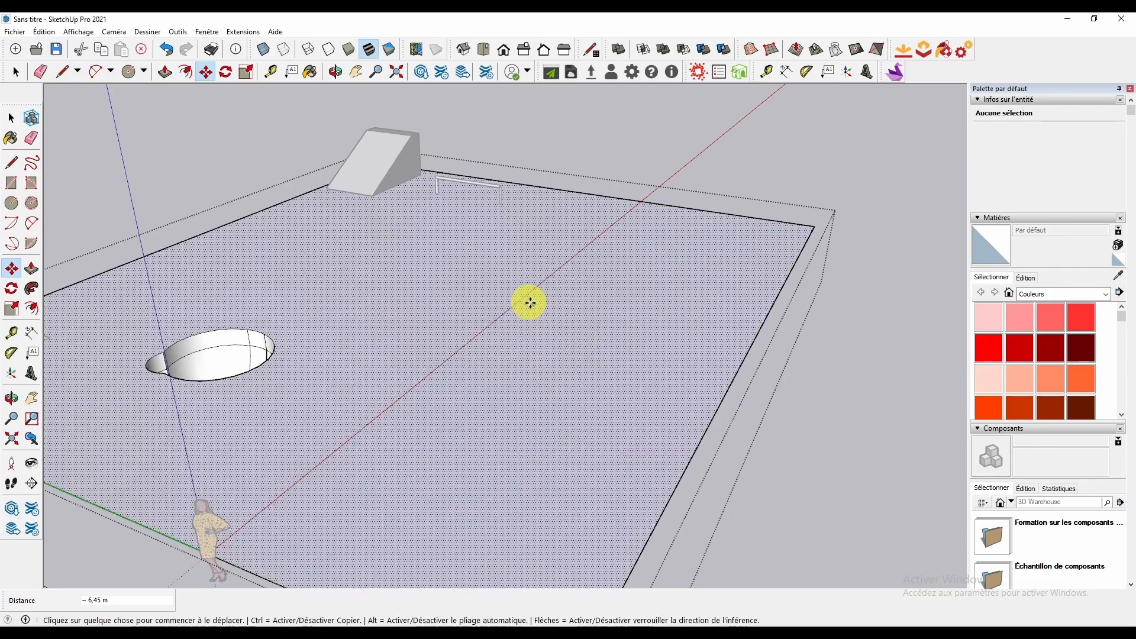
key(space)
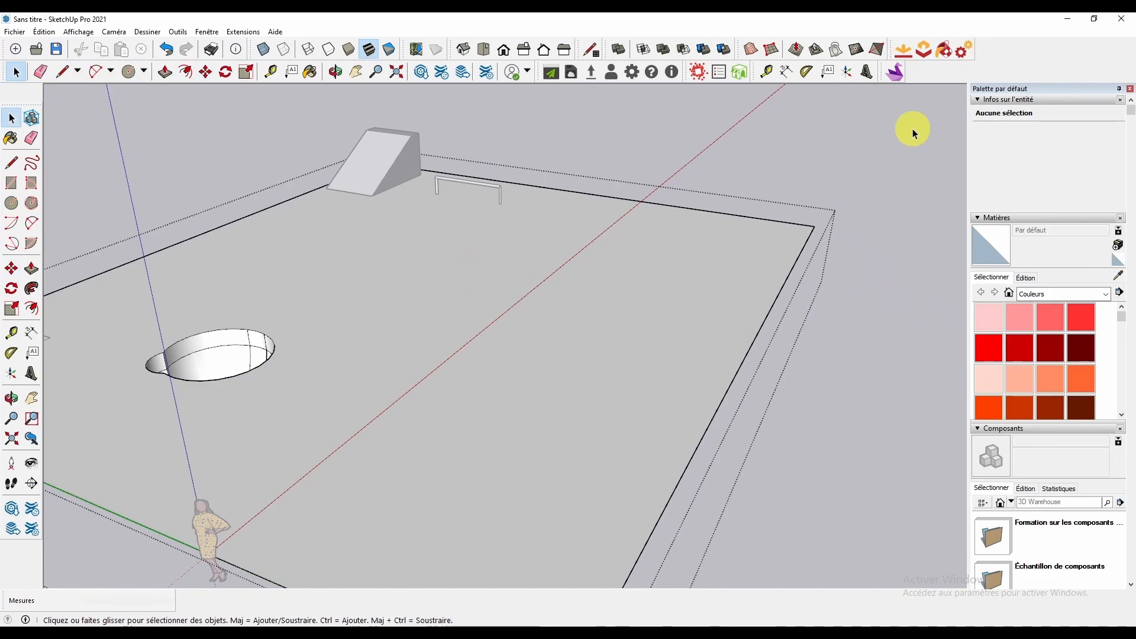
click(887, 154)
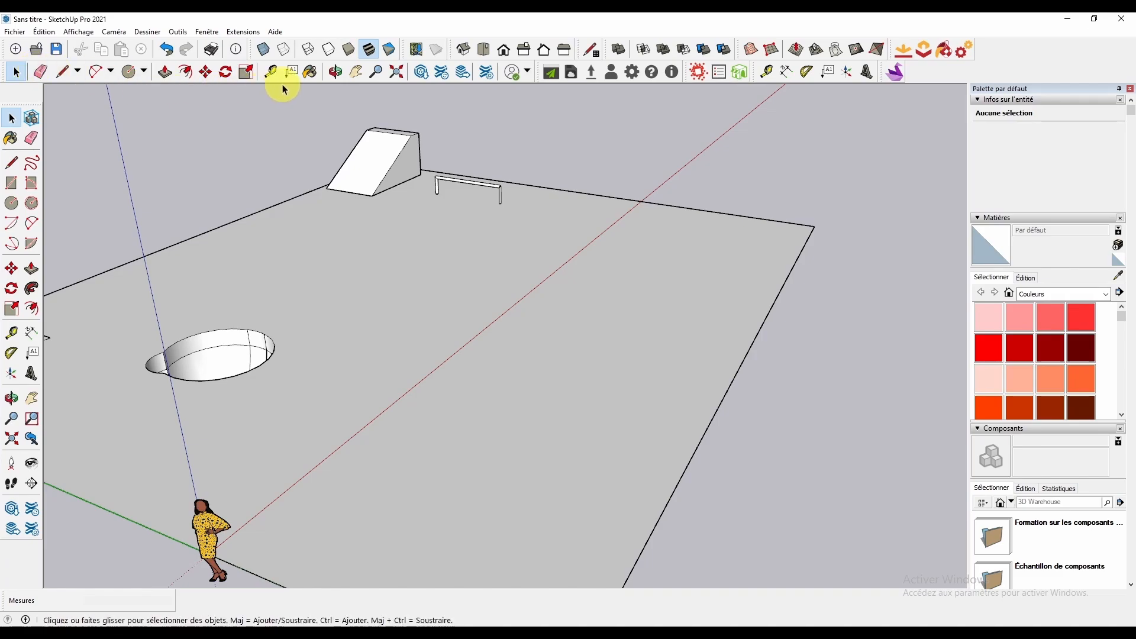
Draw a square of about 4,23 m per side on the widened part of the slab, near the corner closest to the origin
middle_drag(540, 211, 328, 340)
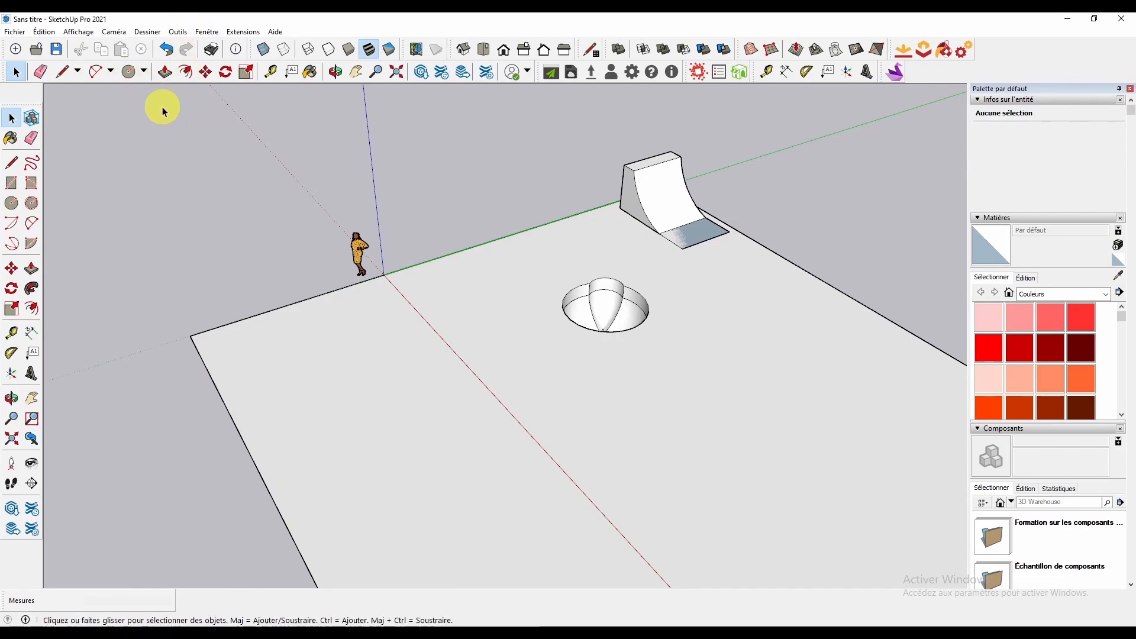
middle_drag(293, 293, 310, 226)
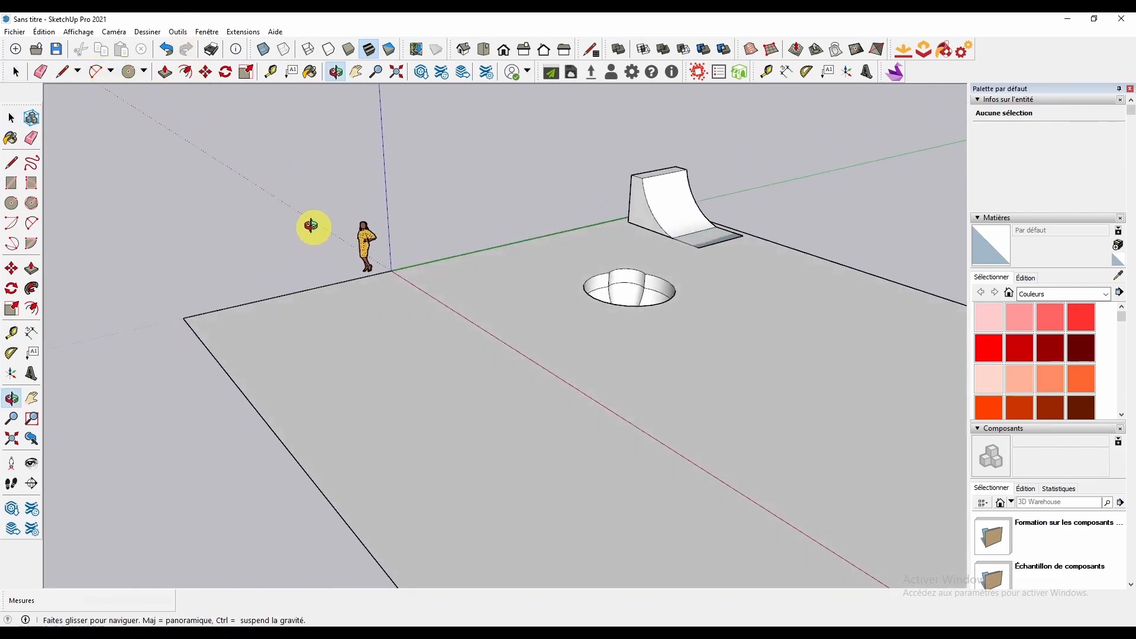
click(111, 71)
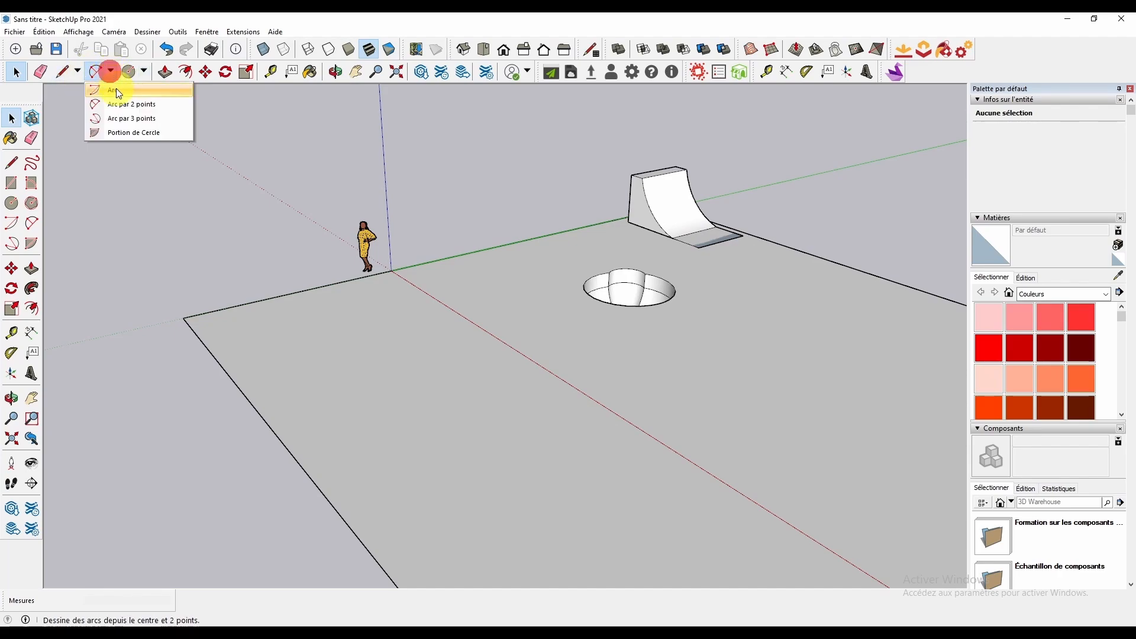
click(144, 71)
click(156, 90)
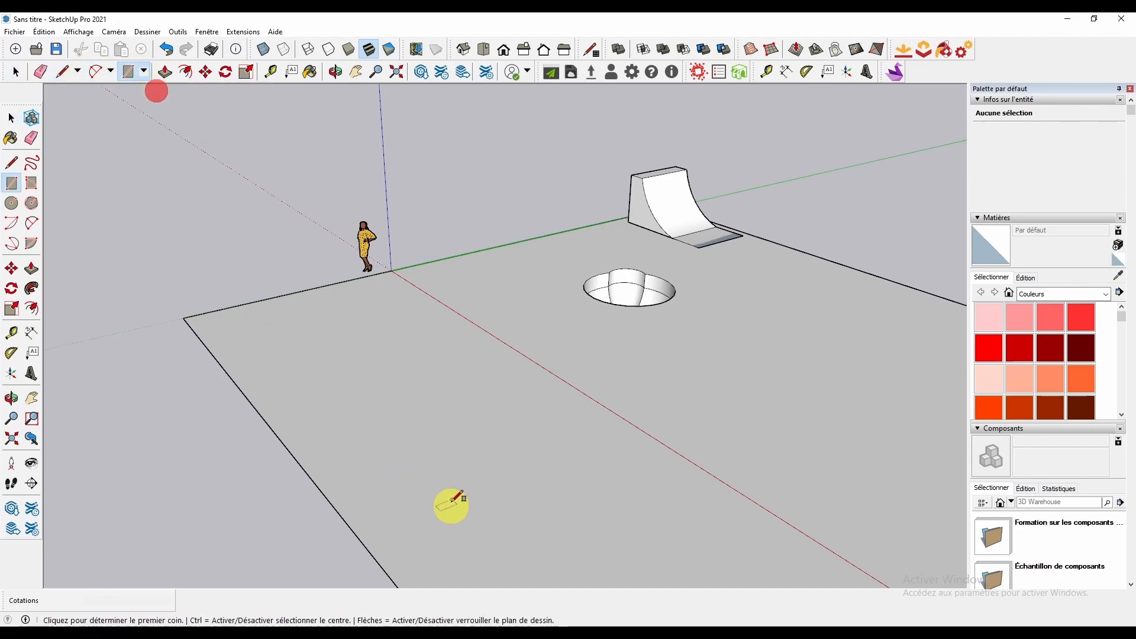
middle_drag(451, 502, 420, 414)
click(409, 364)
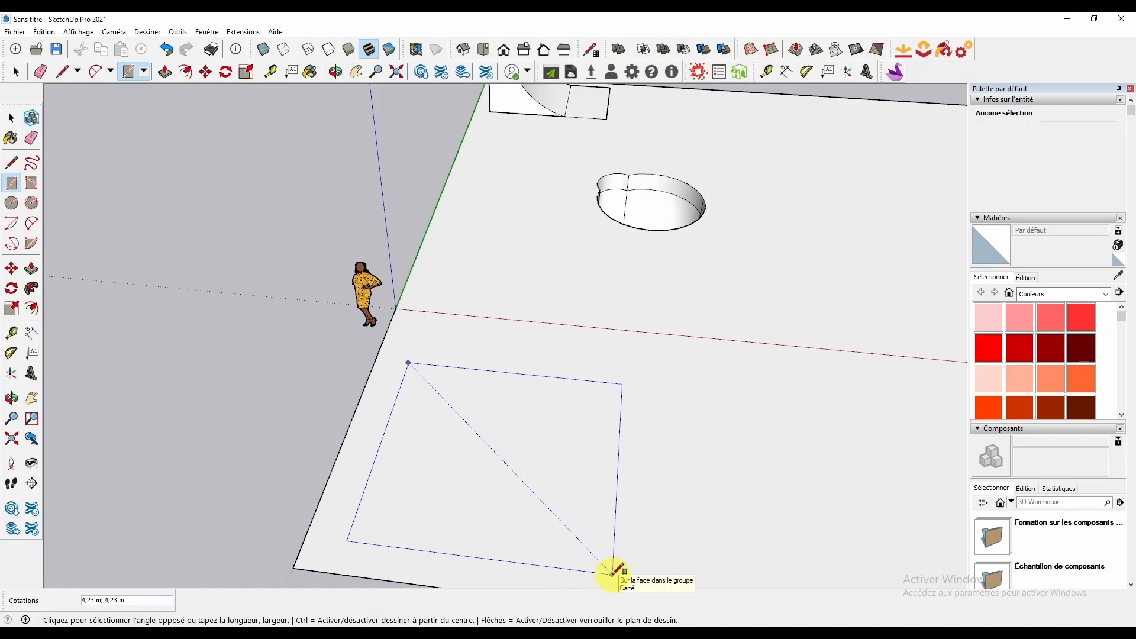
click(612, 573)
Extrude the square upward about 1,79 m, level with the top of the existing curved ramp
middle_drag(612, 545, 233, 431)
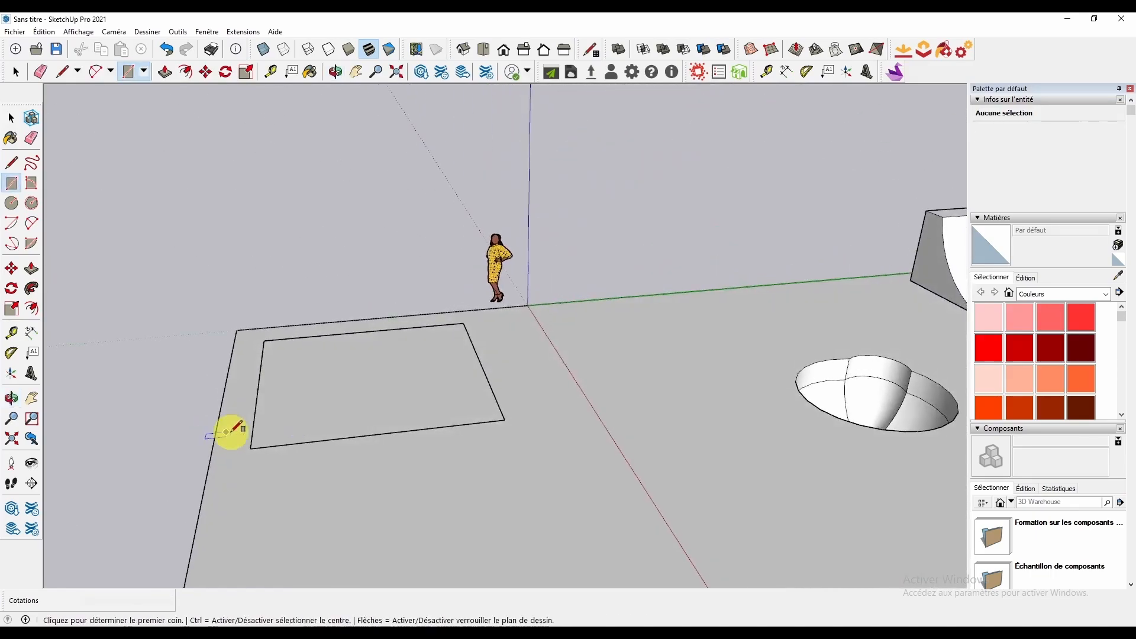
middle_drag(324, 439, 296, 244)
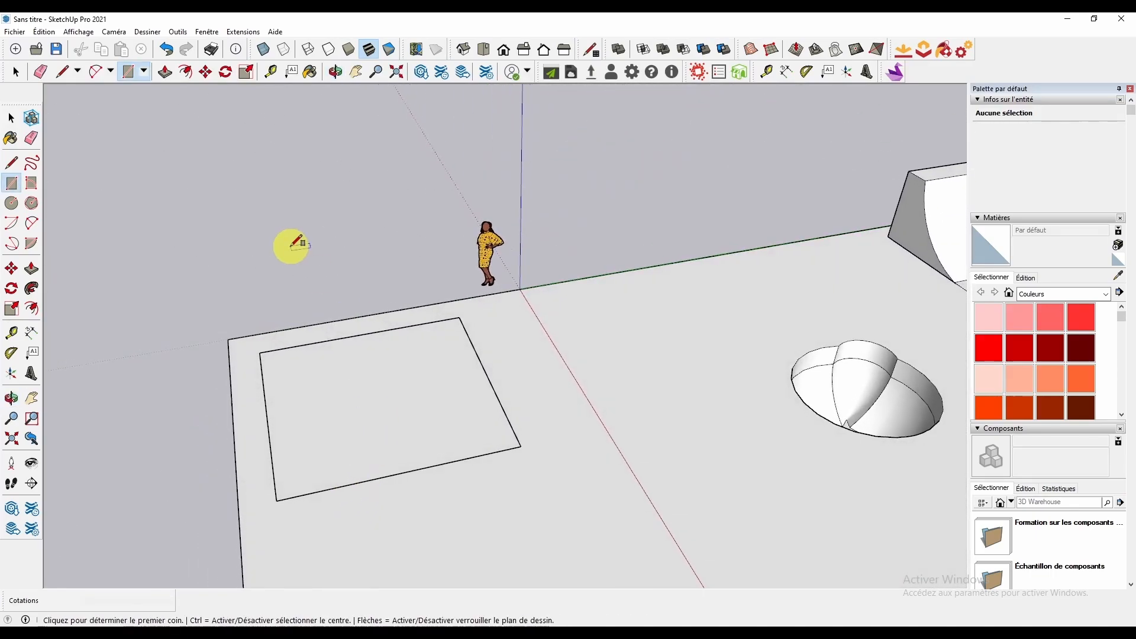
click(164, 72)
click(408, 383)
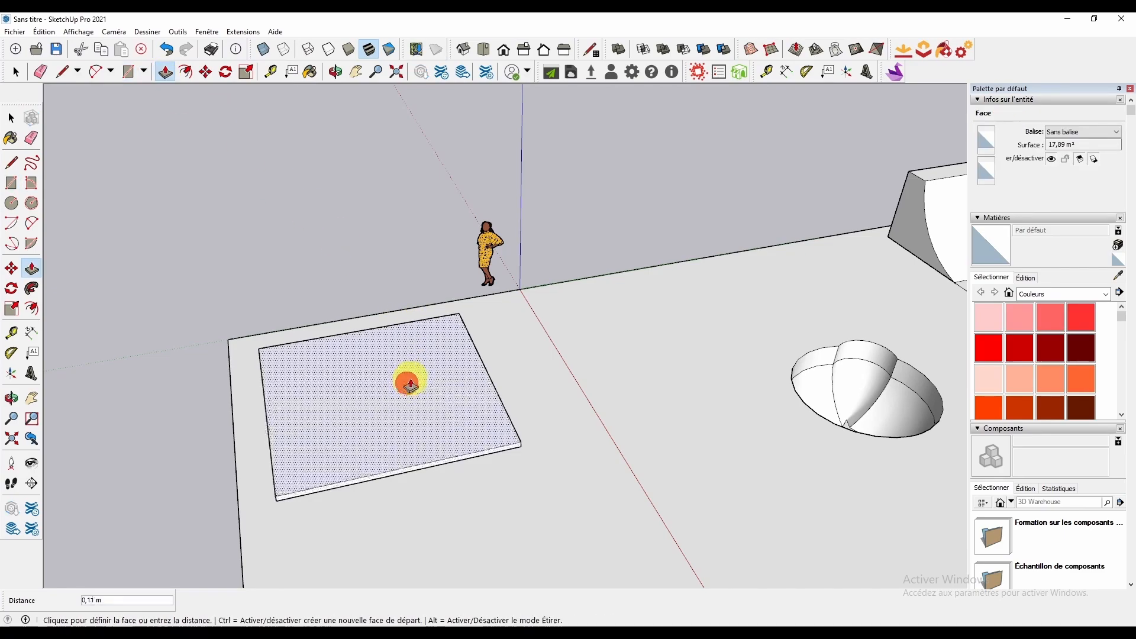
middle_drag(401, 317, 518, 254)
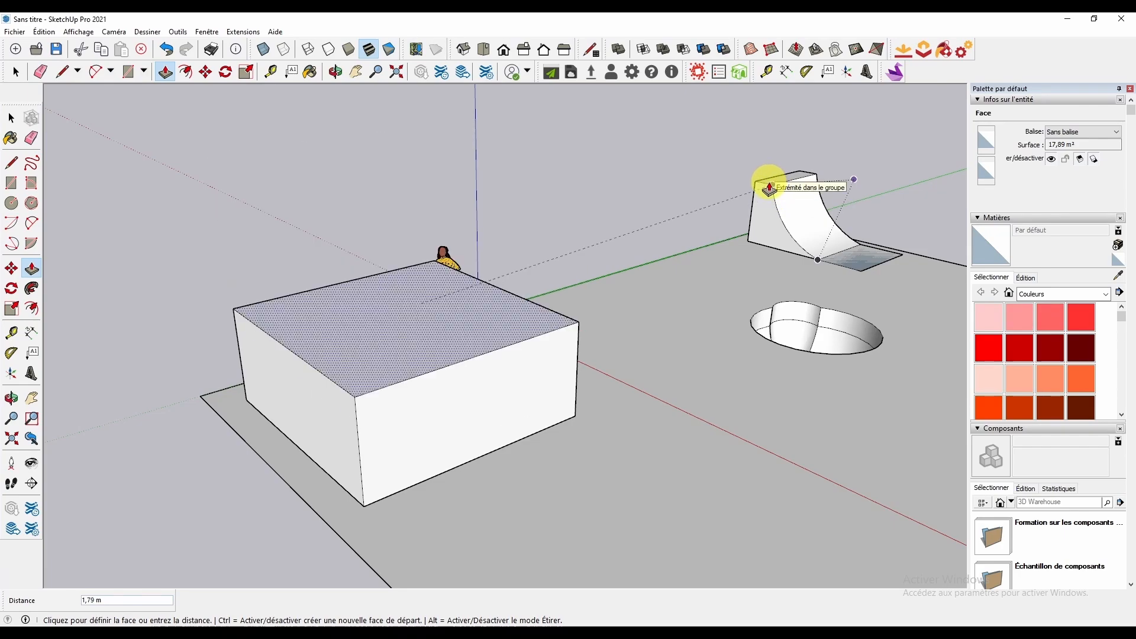
click(769, 188)
Move the block's inner top edge 4,23 m back onto the opposite top edge to turn the block into a wedge
mouse_move(406, 533)
middle_down()
mouse_move(563, 451)
mouse_move(617, 448)
mouse_move(615, 468)
middle_up()
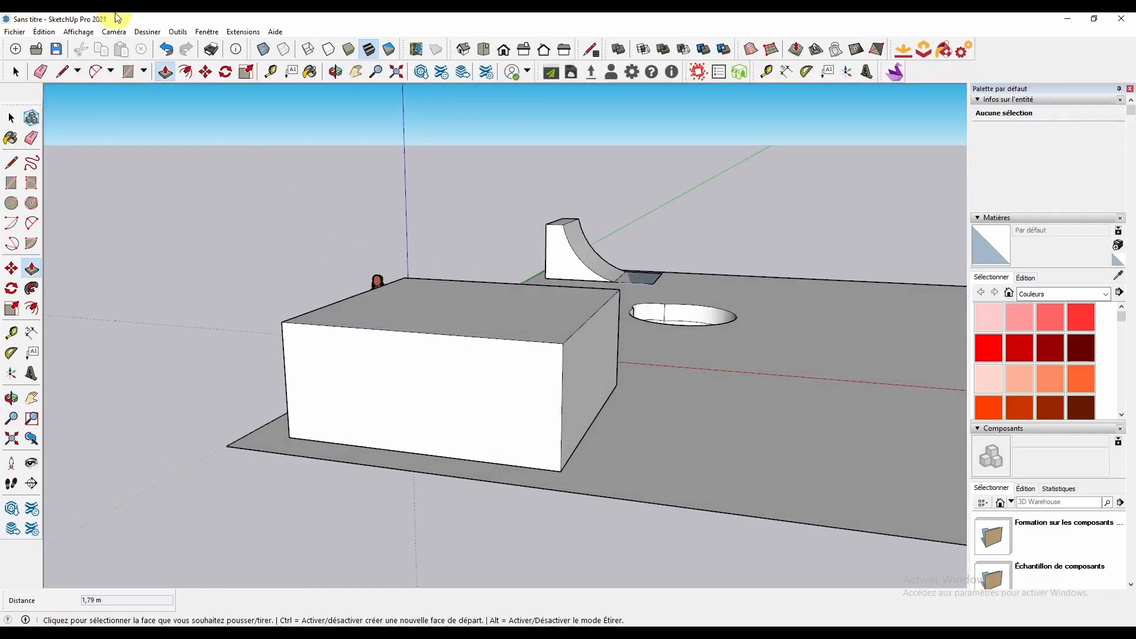
click(206, 74)
click(597, 315)
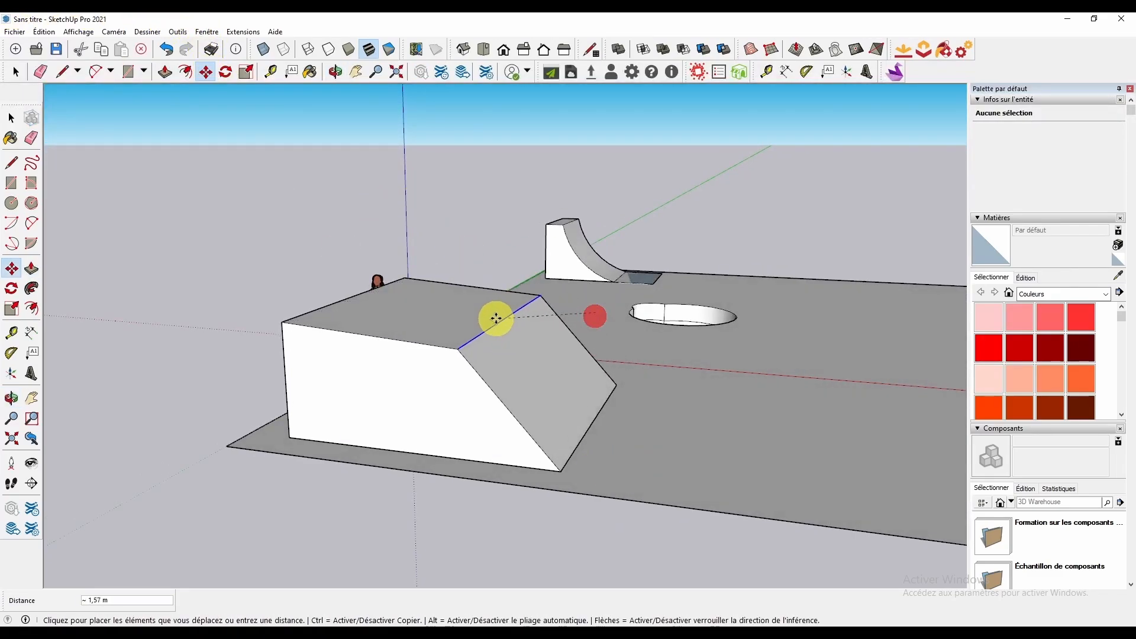
click(357, 294)
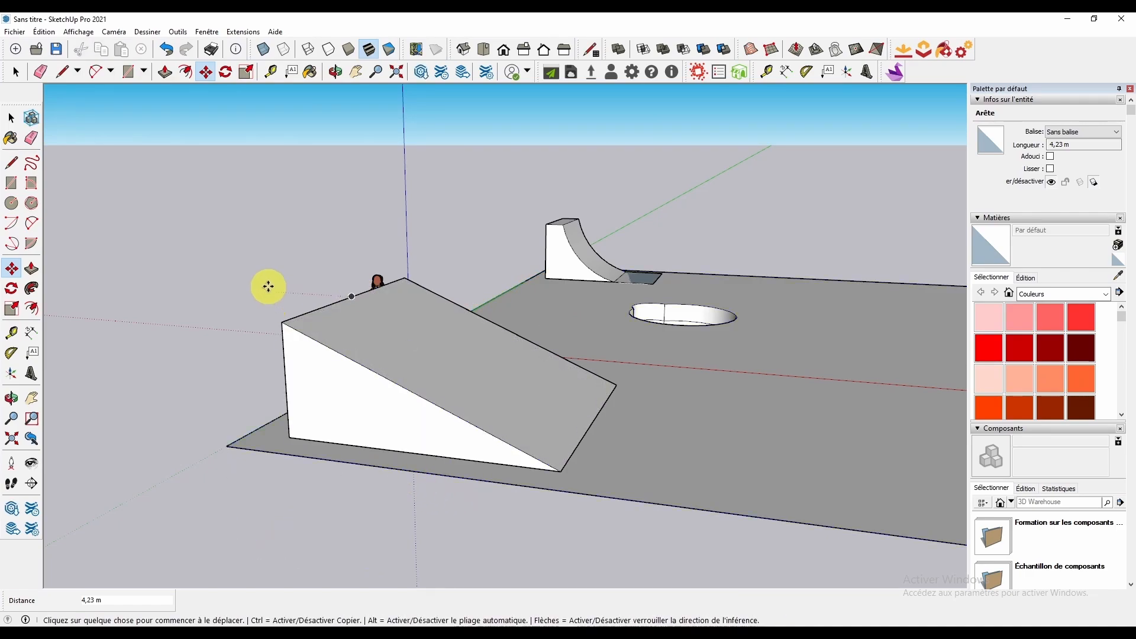
Draw a two-point arc with a bulge of about 0,74 m across the wedge's triangular side, from its top corner to its toe
middle_drag(267, 286, 272, 332)
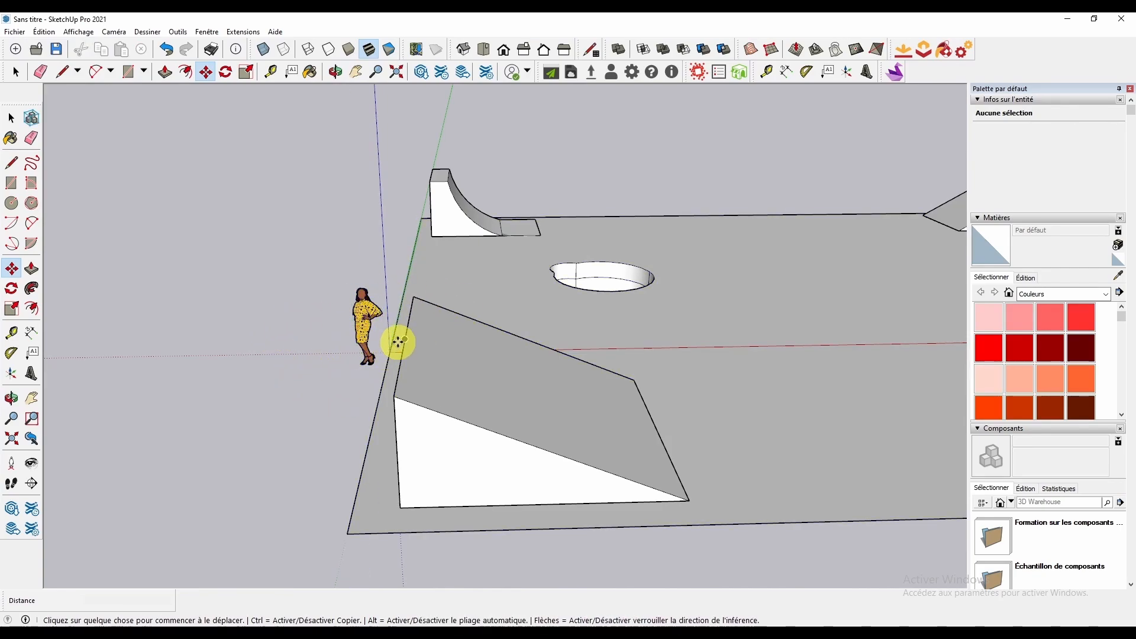
middle_drag(398, 342, 296, 229)
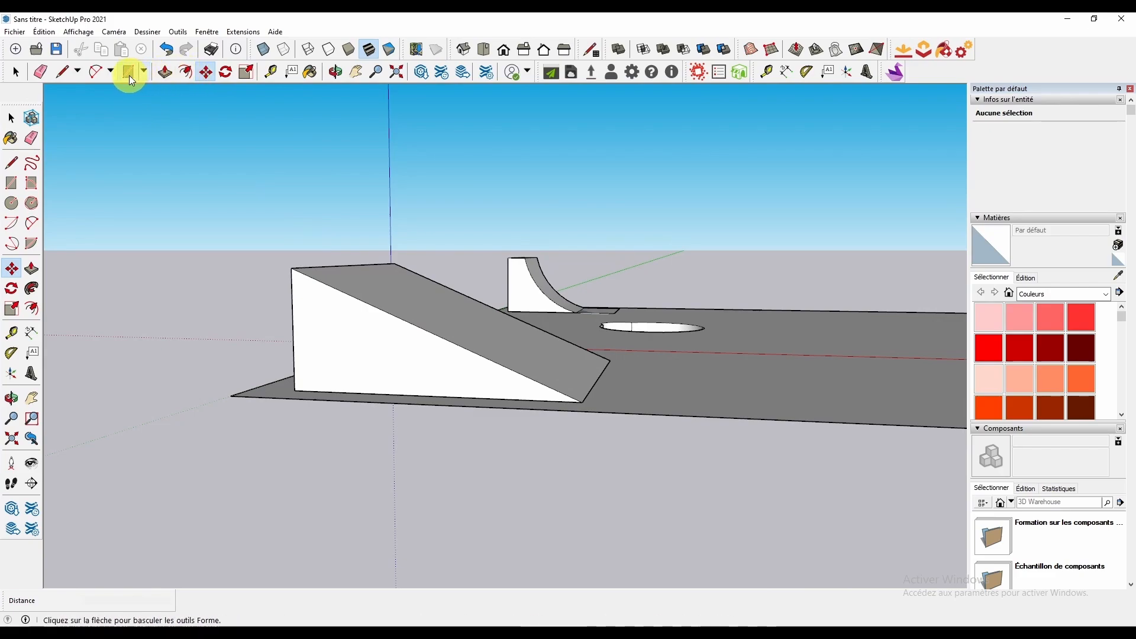
click(144, 71)
click(111, 71)
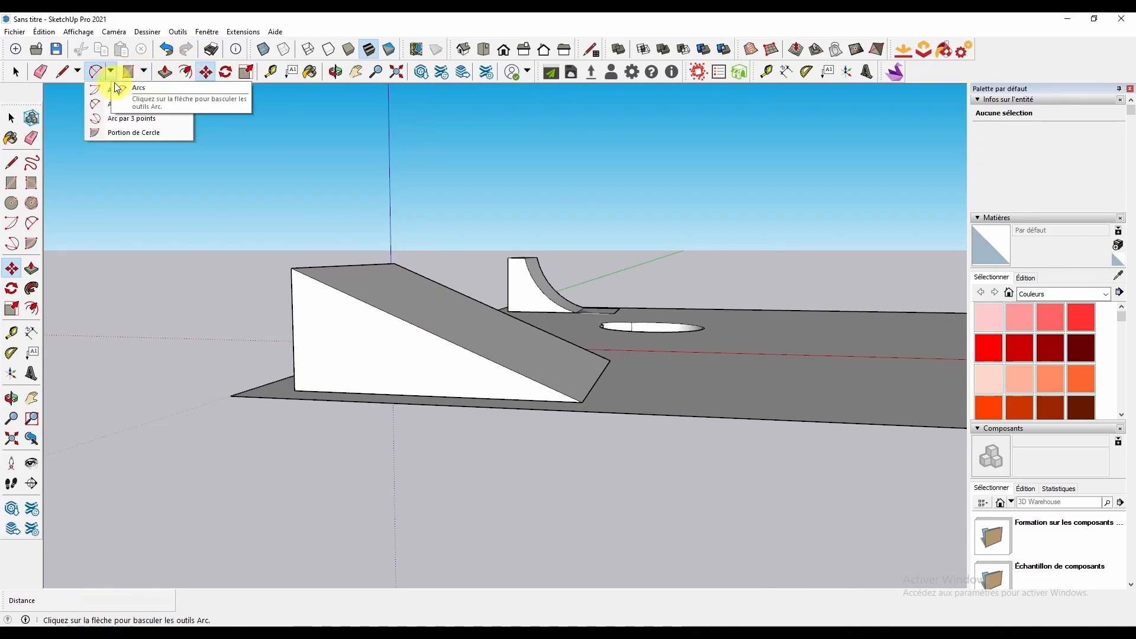
click(142, 104)
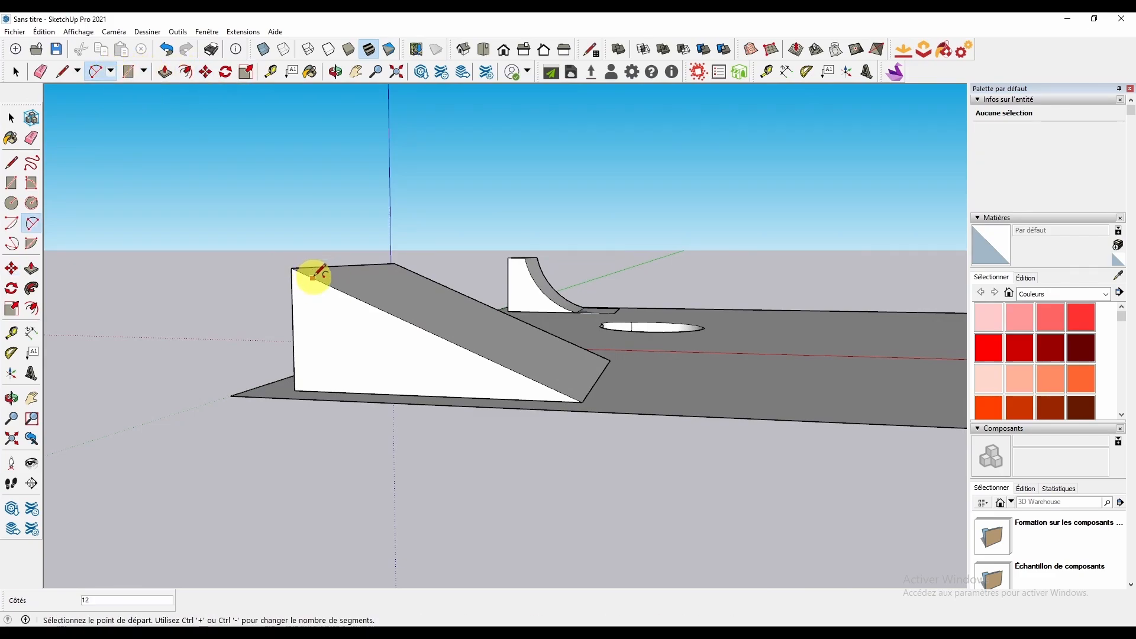
click(292, 272)
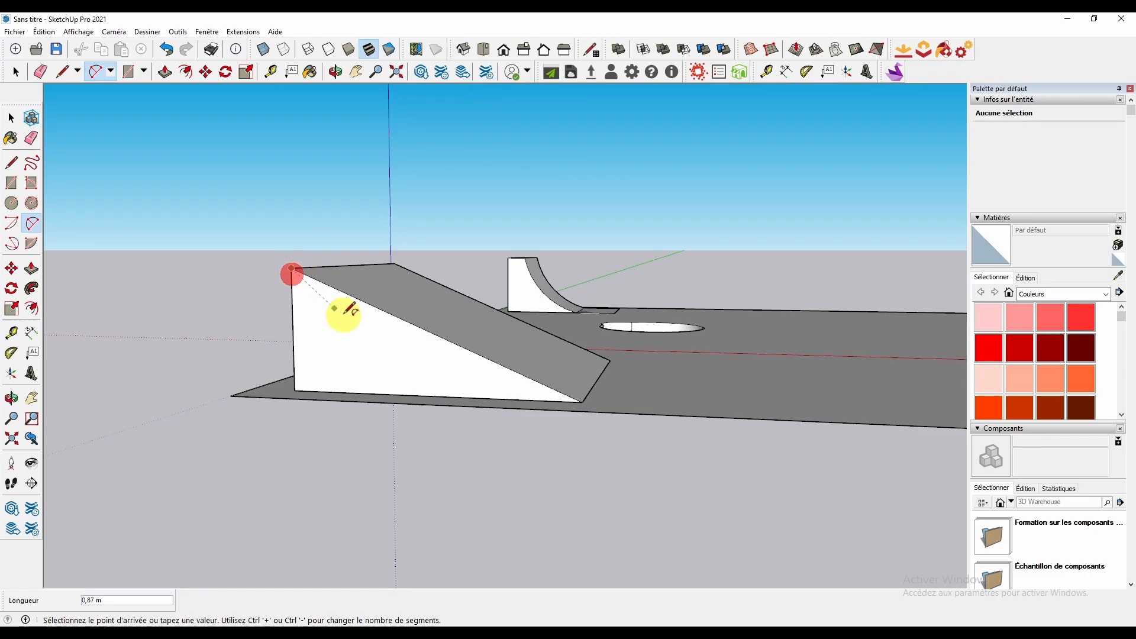
click(583, 401)
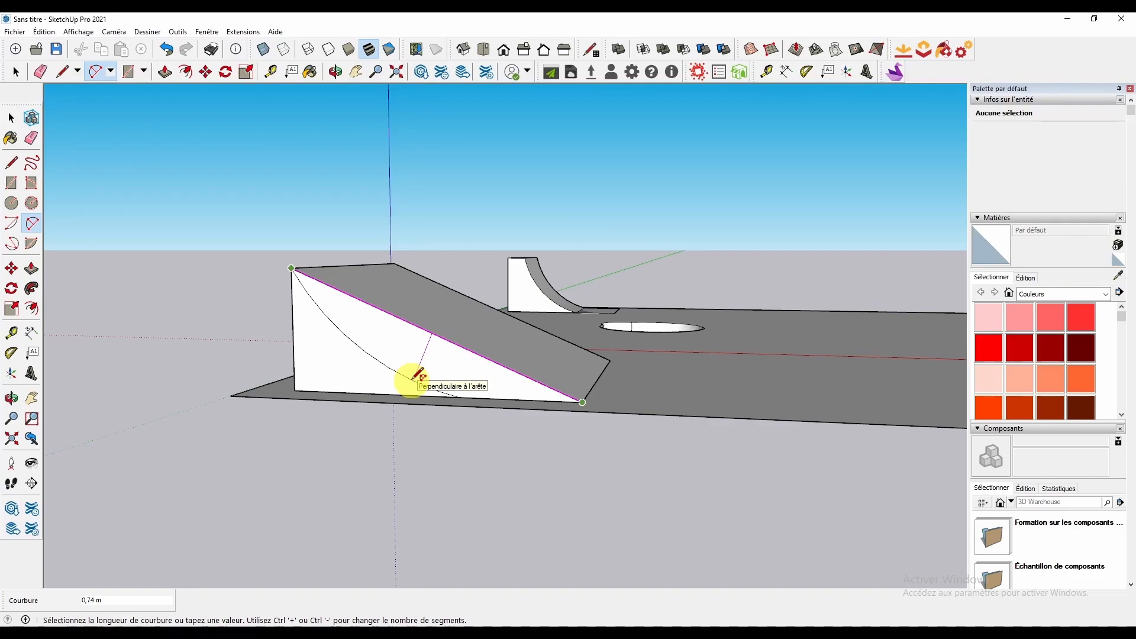
click(411, 380)
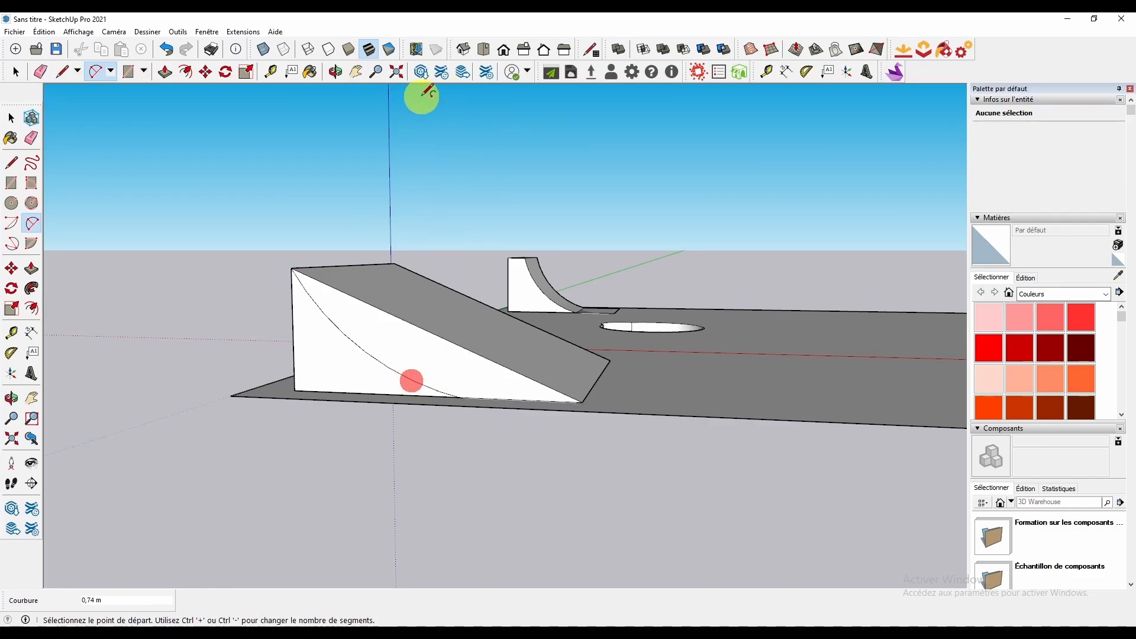
Push the face above the arc 4,23 m through the wedge to carve a concave curved ramp
click(163, 72)
click(399, 350)
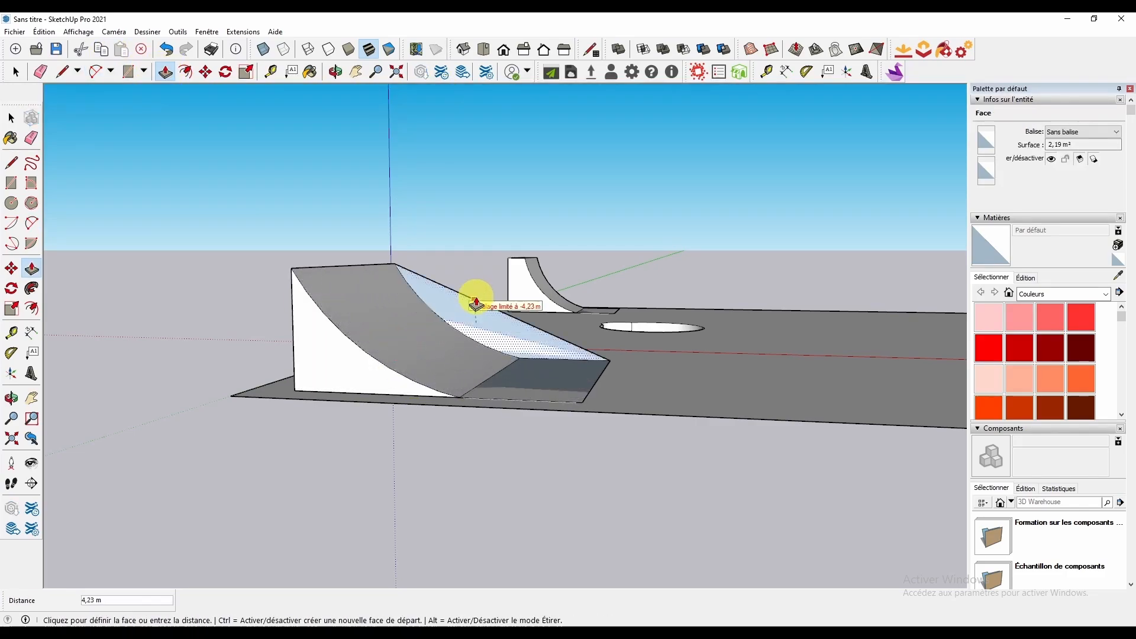
click(476, 297)
Draw a rectangle of 4,23 m by about 2,70 m on the slab, adjoining the outer edge of the flat strip before the curved ramp
middle_drag(495, 367, 408, 457)
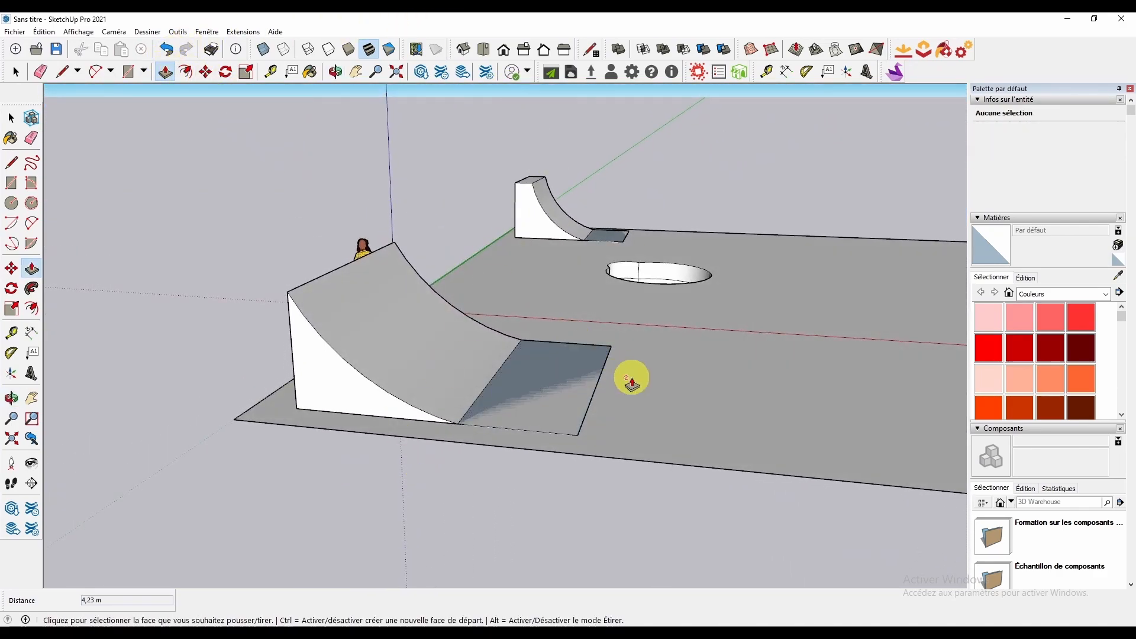
mouse_move(601, 370)
middle_down()
mouse_move(430, 422)
mouse_move(469, 459)
middle_up()
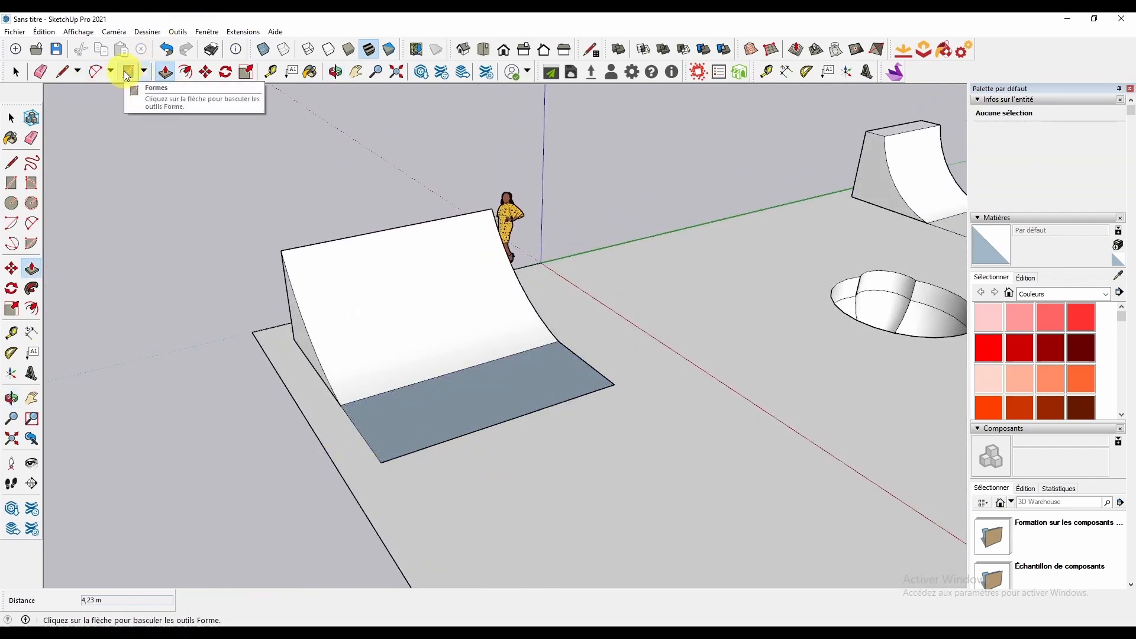
middle_drag(227, 136, 443, 180)
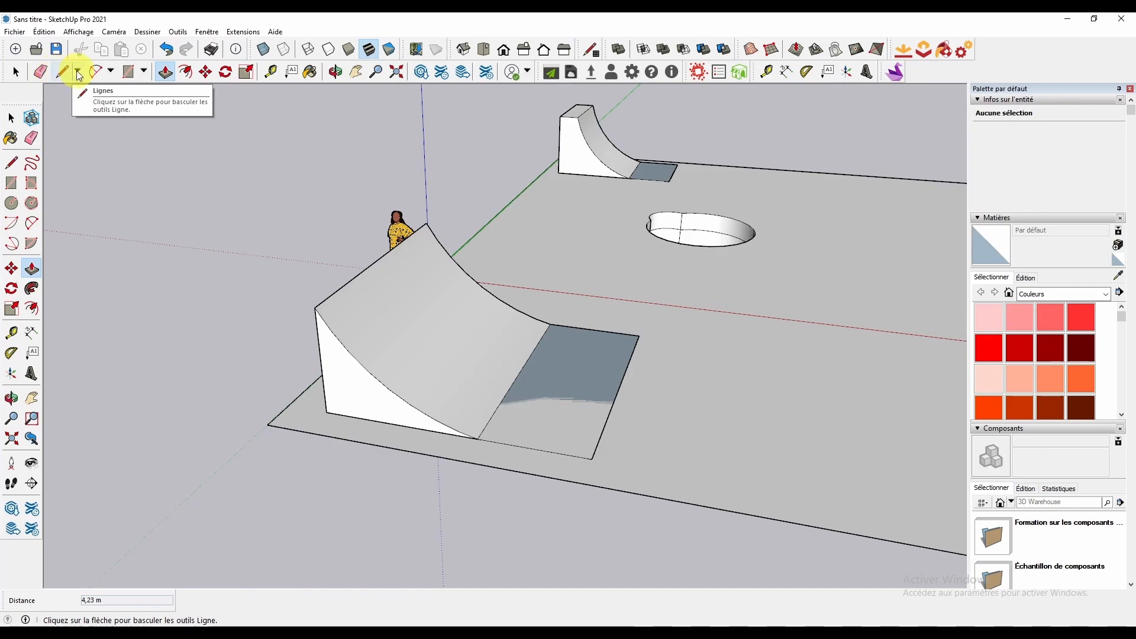
click(129, 72)
scroll(514, 326, up, 6)
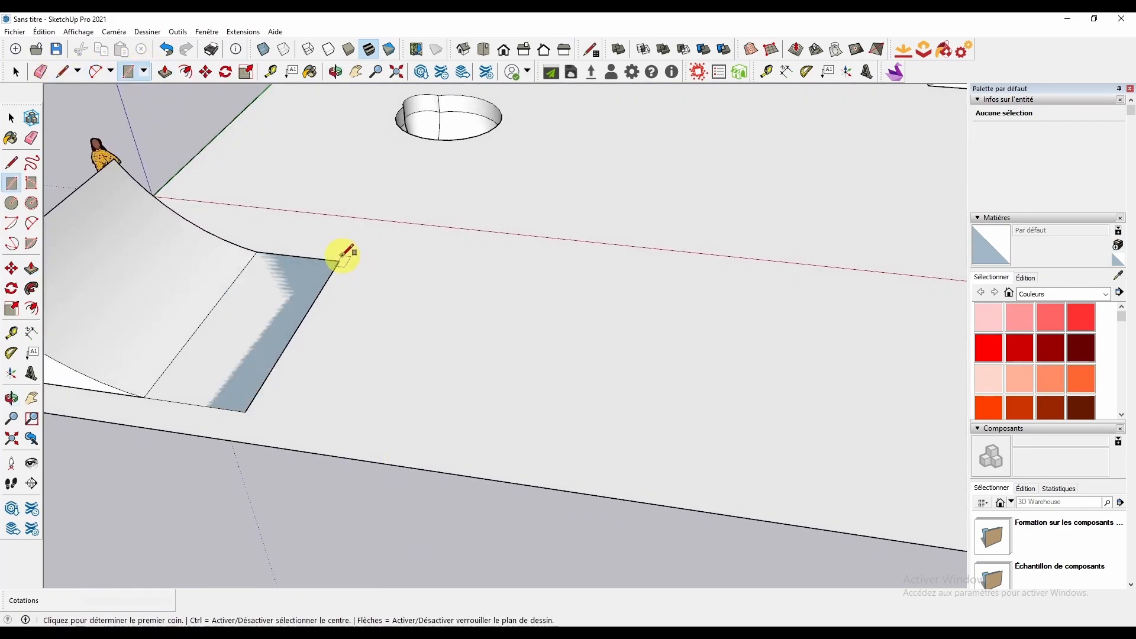
click(339, 261)
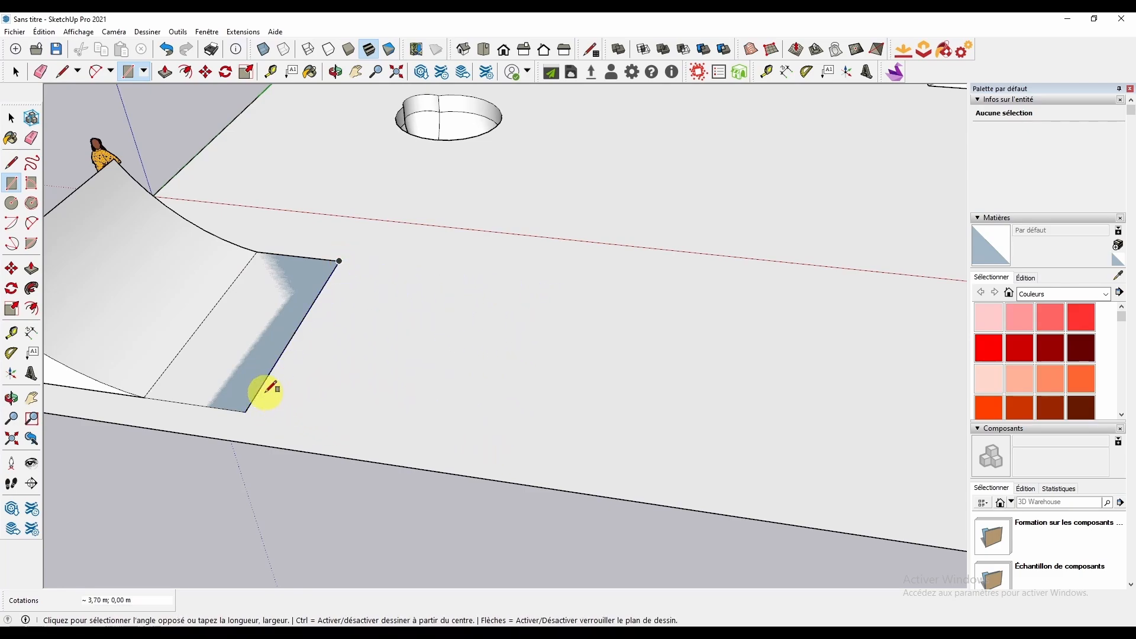
drag(246, 411, 290, 407)
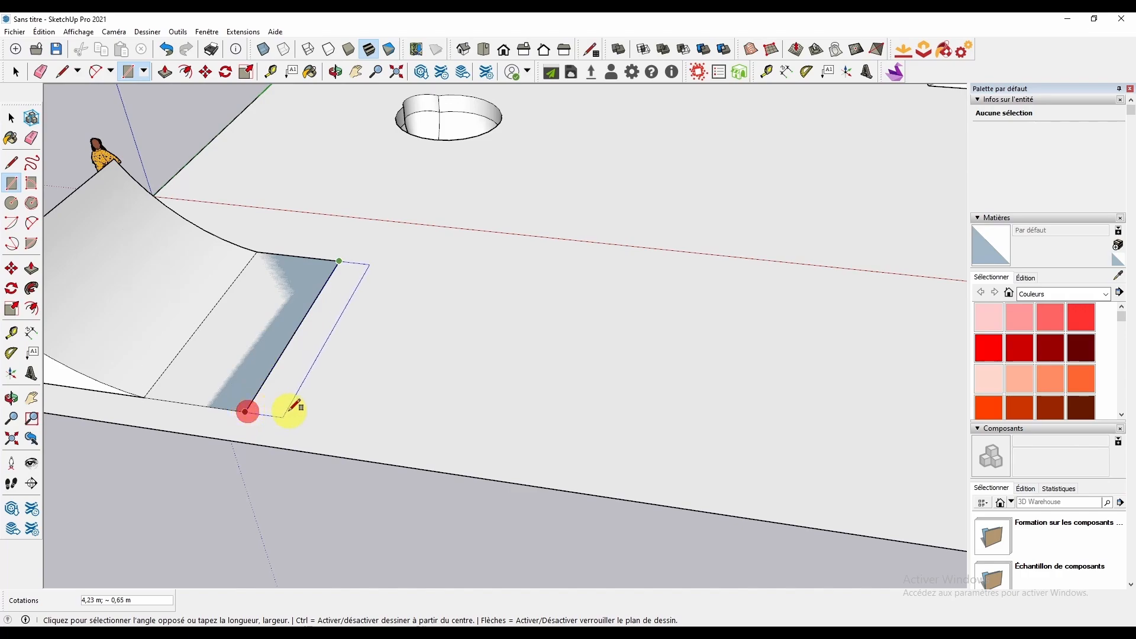
click(414, 436)
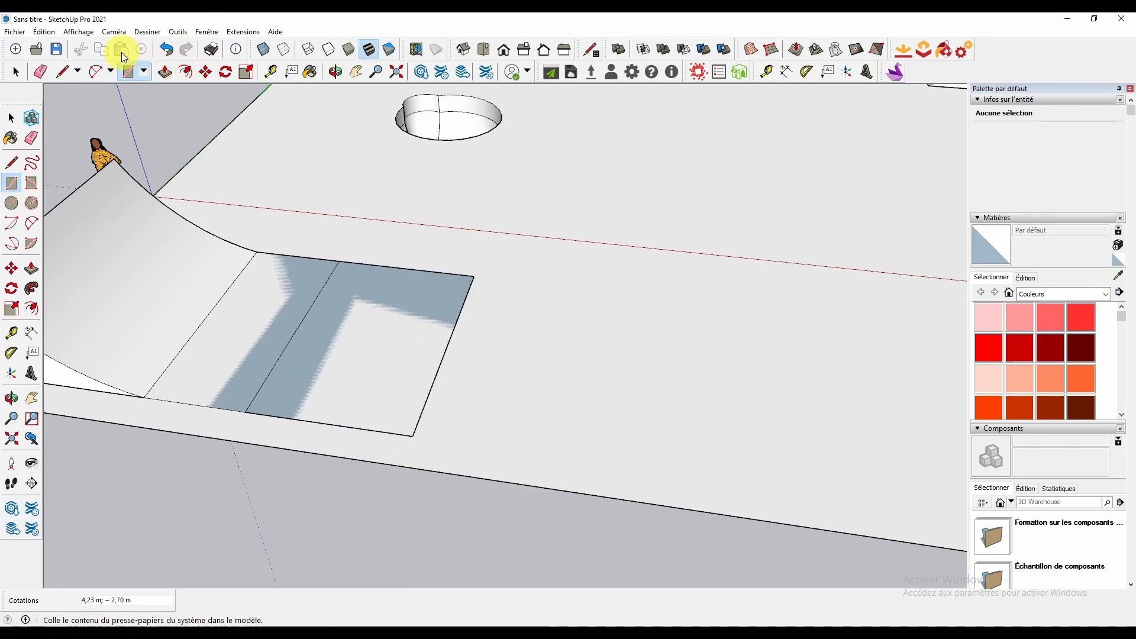
Extrude the new rectangle upward 1,79 m, level with the top of the facing curved ramp
click(165, 72)
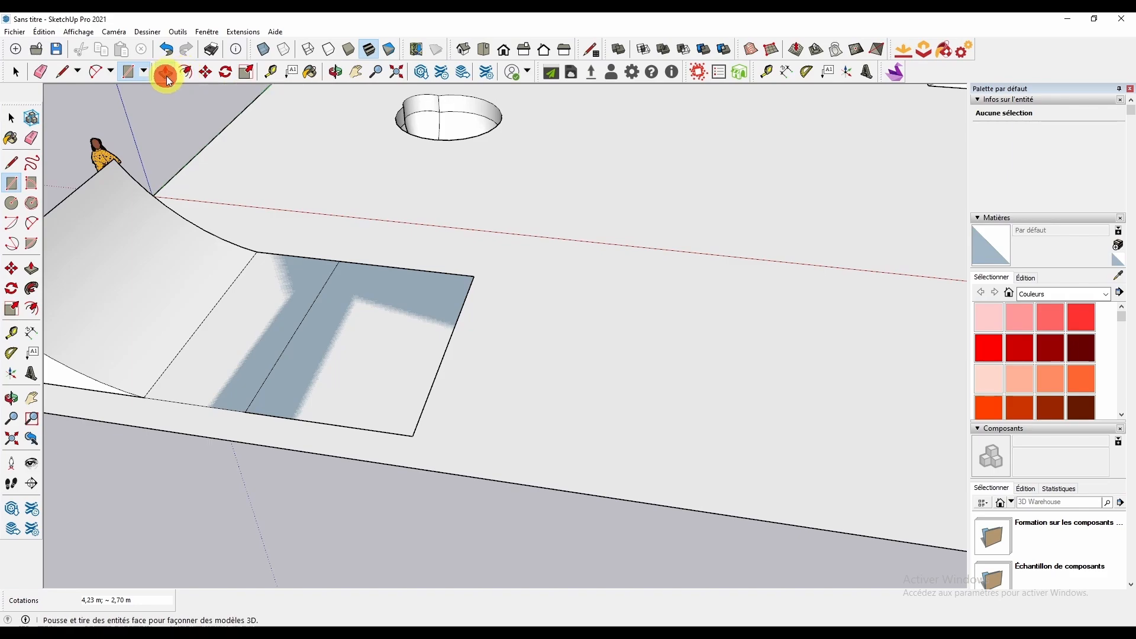
drag(380, 325, 363, 210)
middle_drag(363, 210, 293, 144)
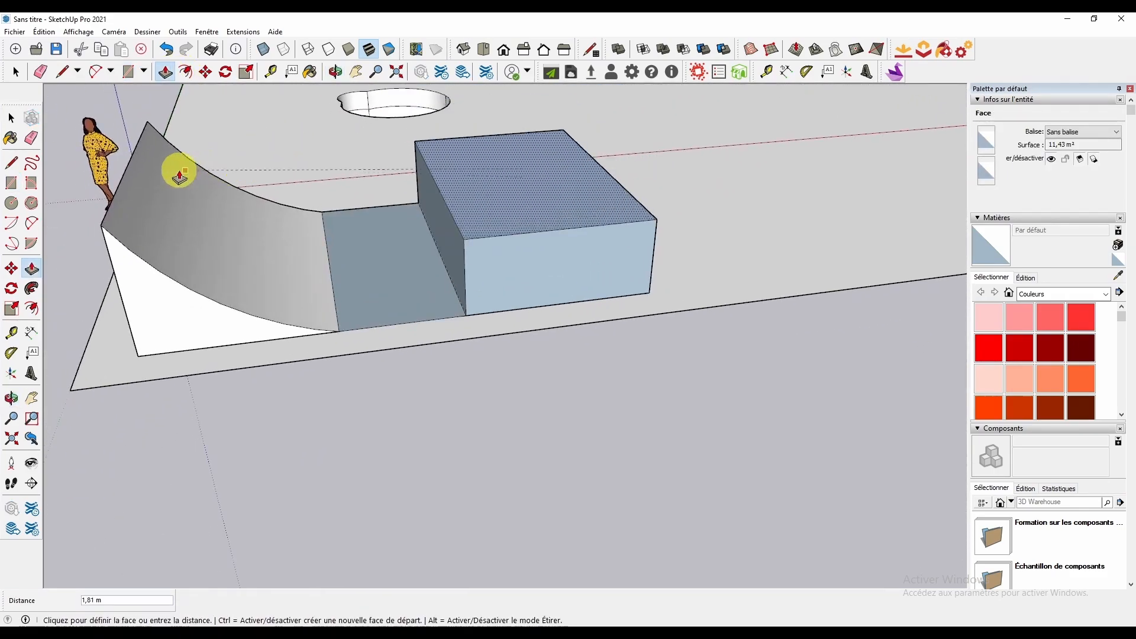
click(128, 168)
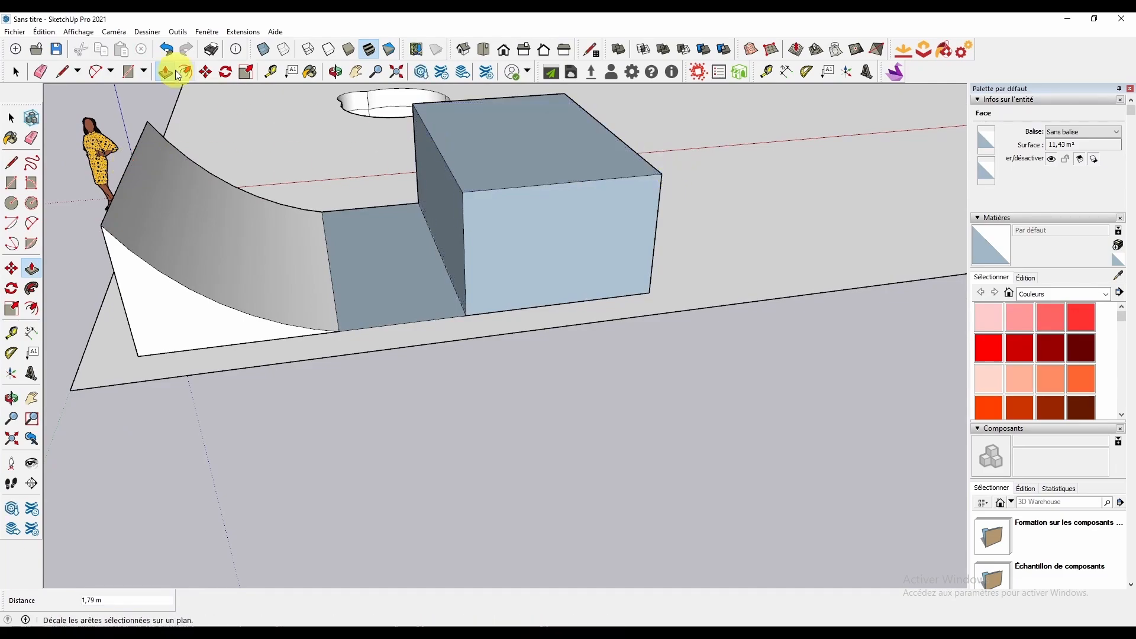
Move the block's inner top edge about 2,70 m onto the opposite top edge to form a wedge facing the curved ramp
click(206, 72)
scroll(267, 125, up, 2)
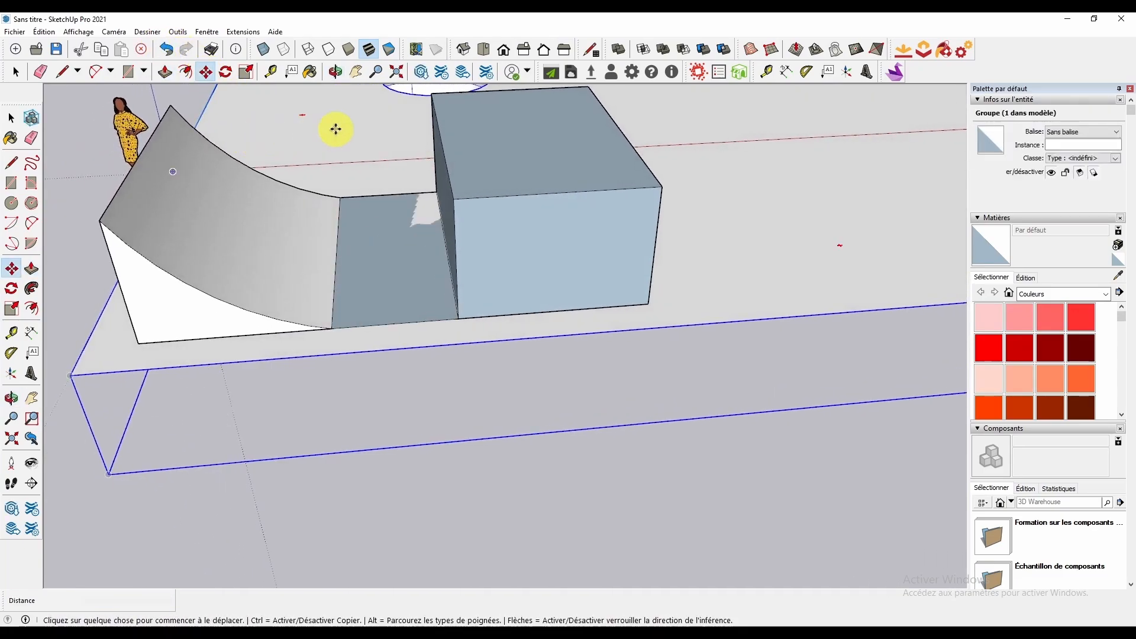
scroll(326, 159, up, 3)
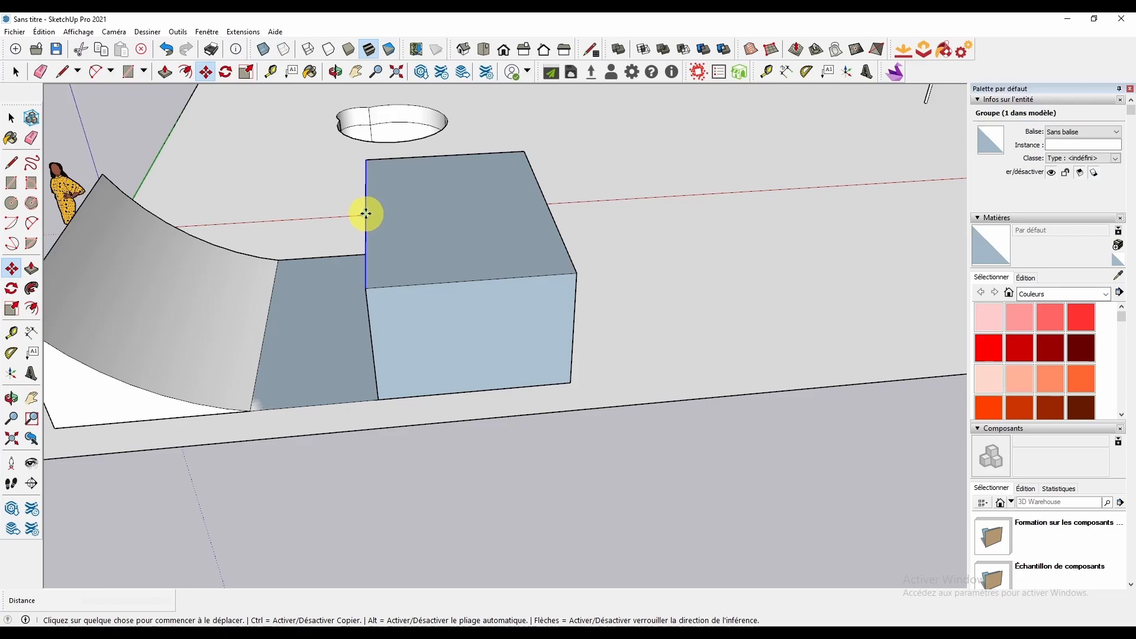
click(366, 214)
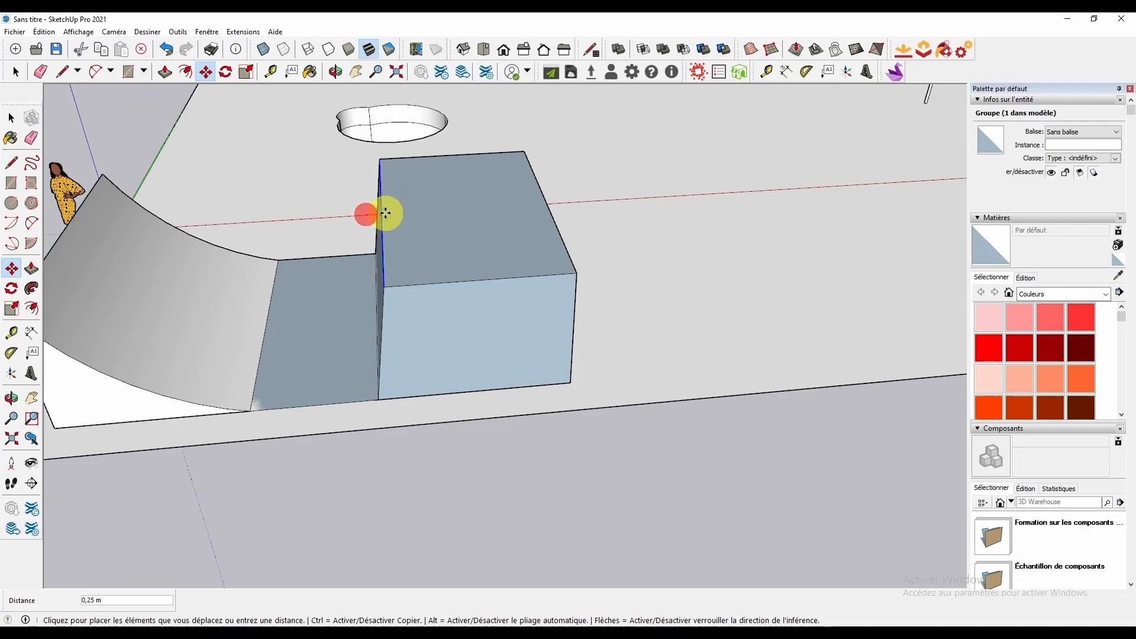
click(545, 203)
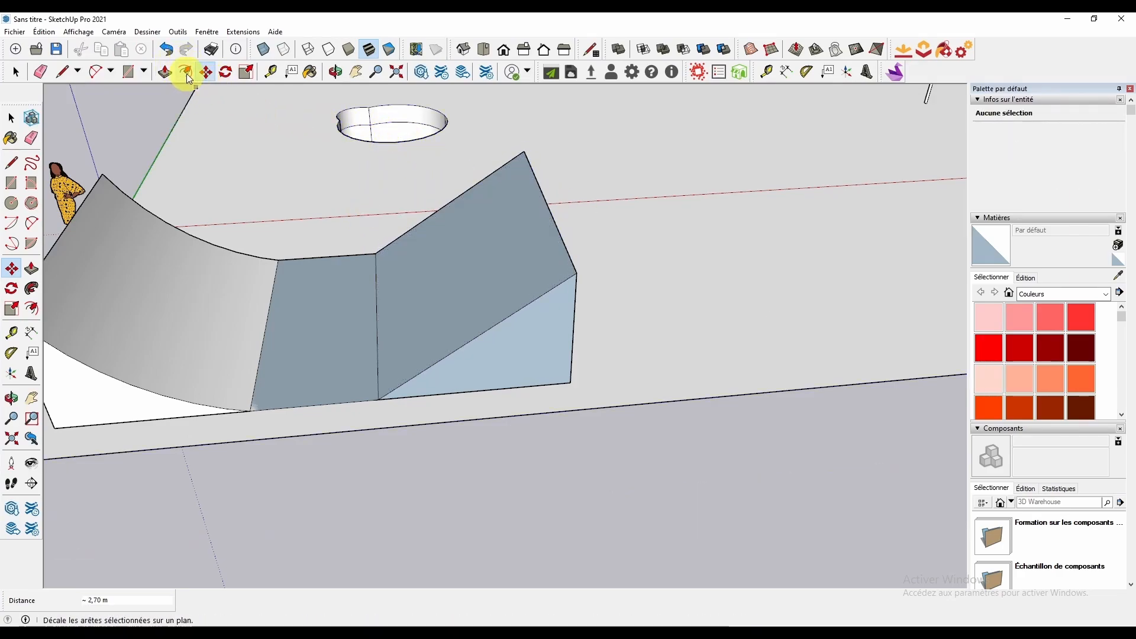
Draw a two-point arc with a bulge of about 0,58 m on the wedge's triangular side, from its top corner to its toe
click(101, 70)
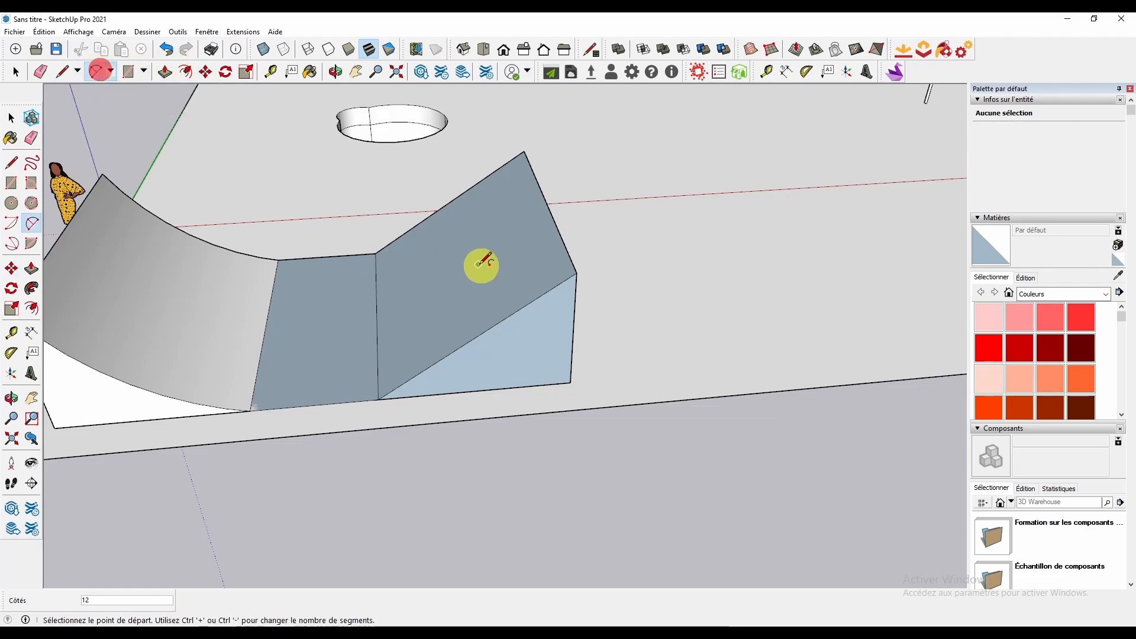
click(111, 71)
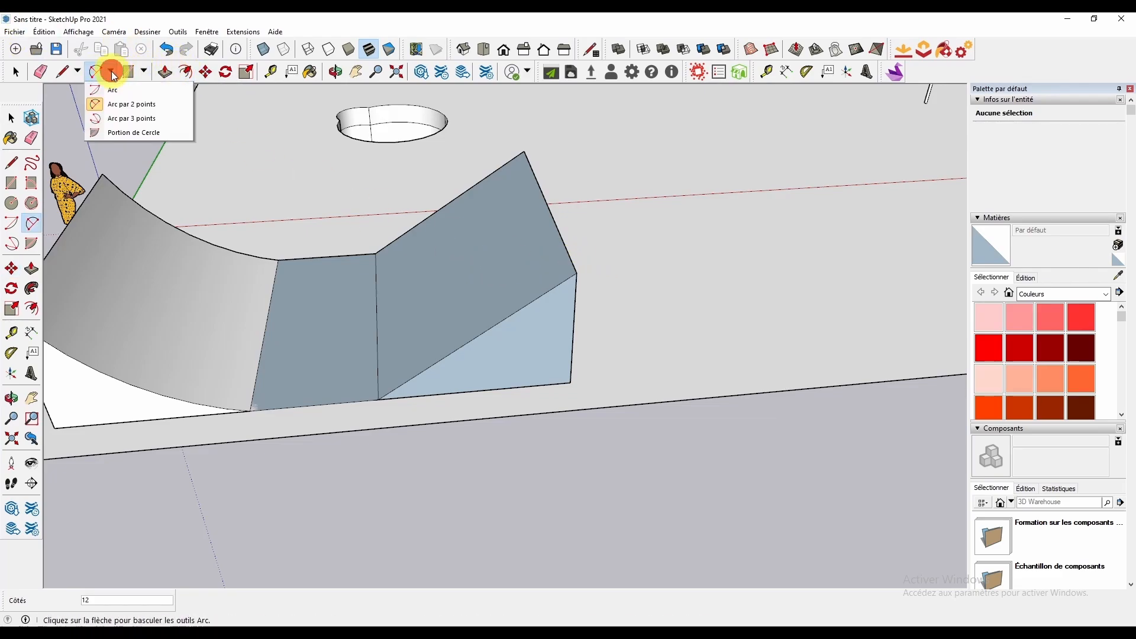
click(131, 105)
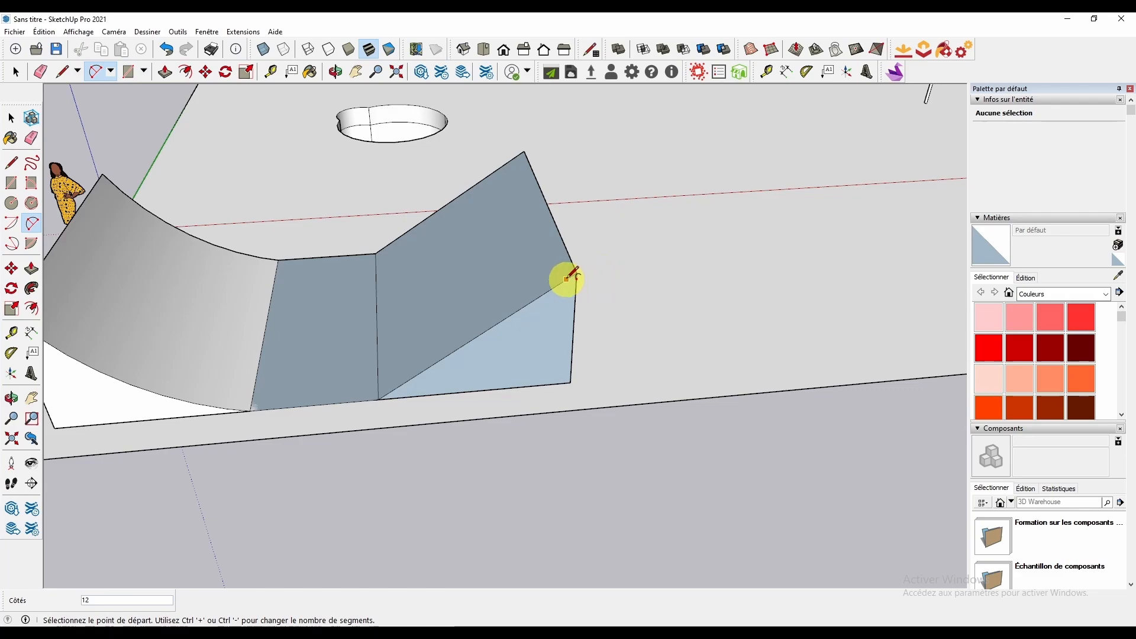
middle_drag(565, 273, 572, 251)
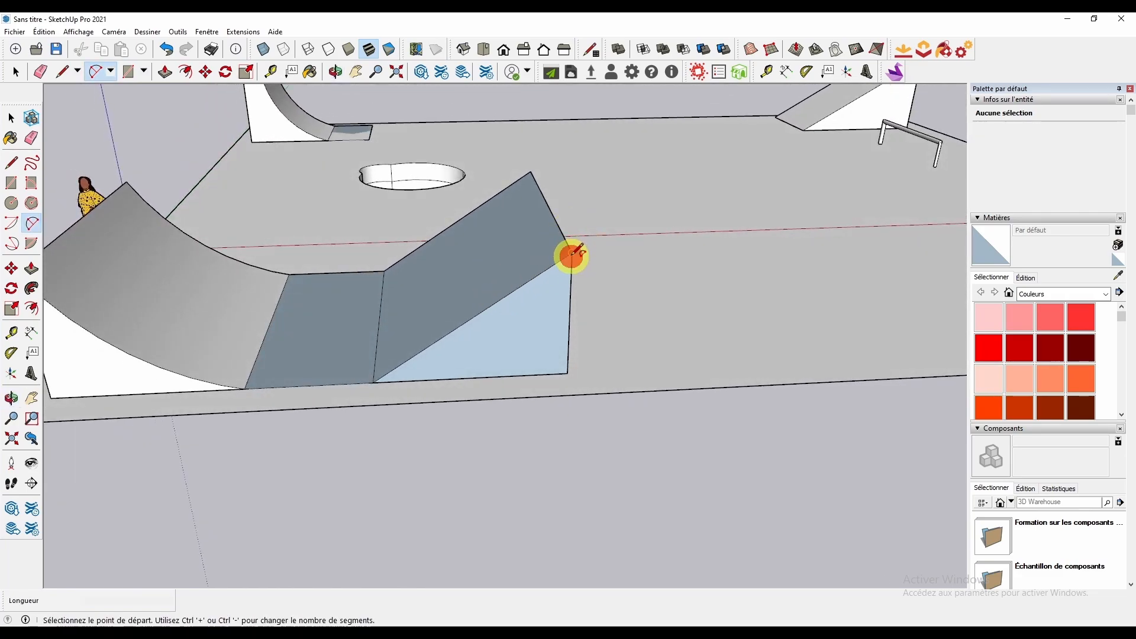
click(571, 254)
click(373, 382)
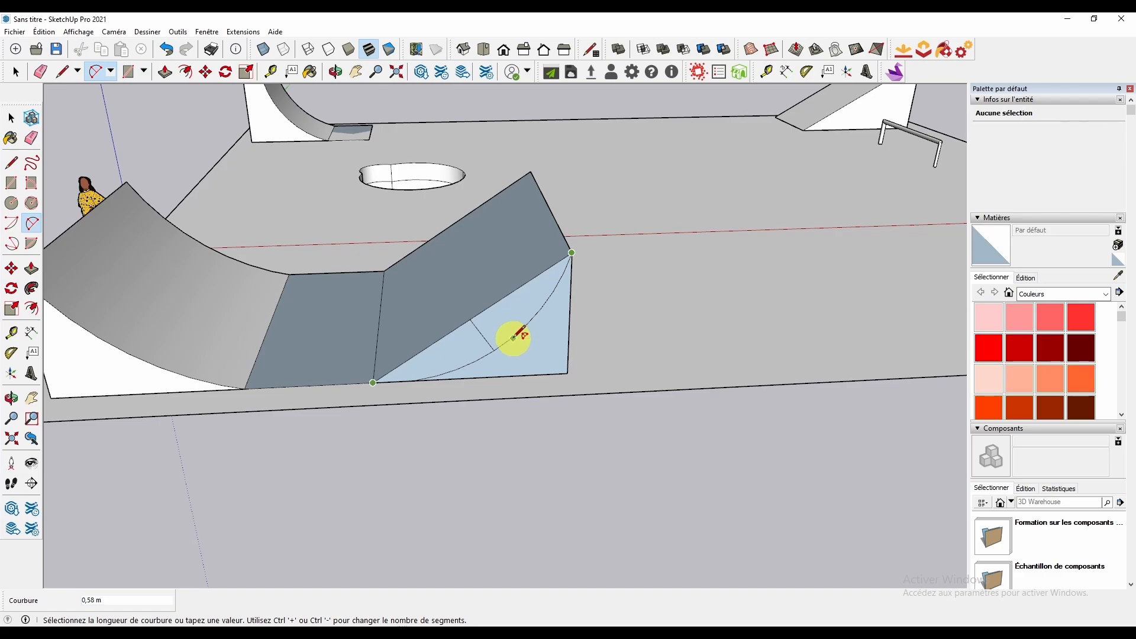
click(514, 338)
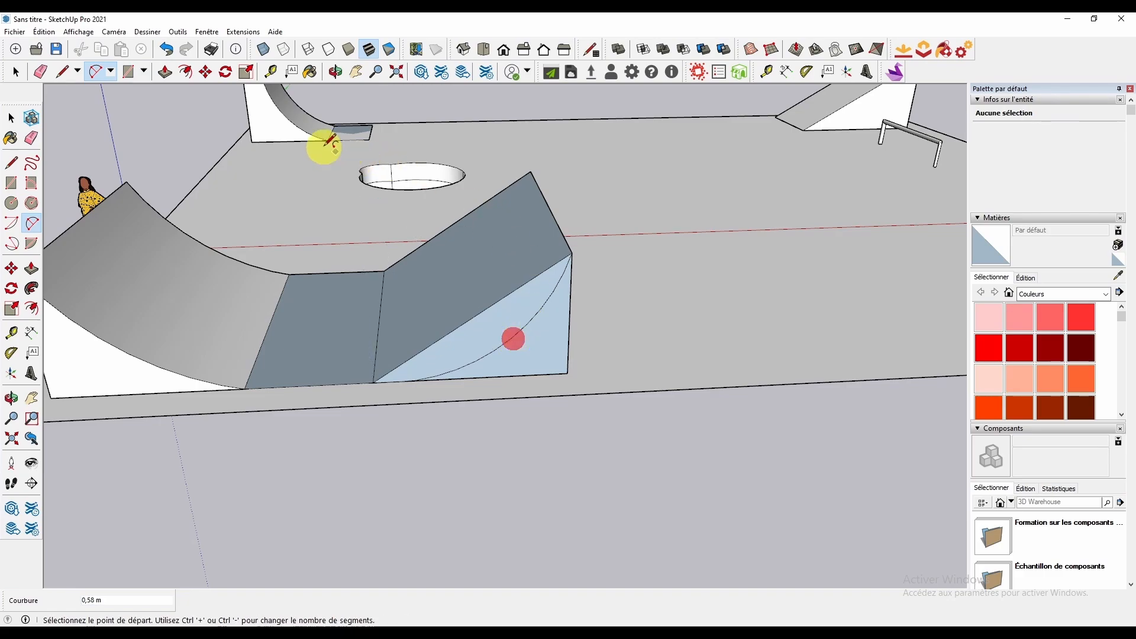
Push the face above the arc 4,23 m through the wedge to carve a second concave ramp facing the first
click(164, 72)
drag(503, 311, 478, 217)
click(478, 217)
Select the complete half-pipe geometry, including both curved ramps and the flat strips between them
scroll(513, 527, down, 3)
middle_drag(436, 489, 474, 459)
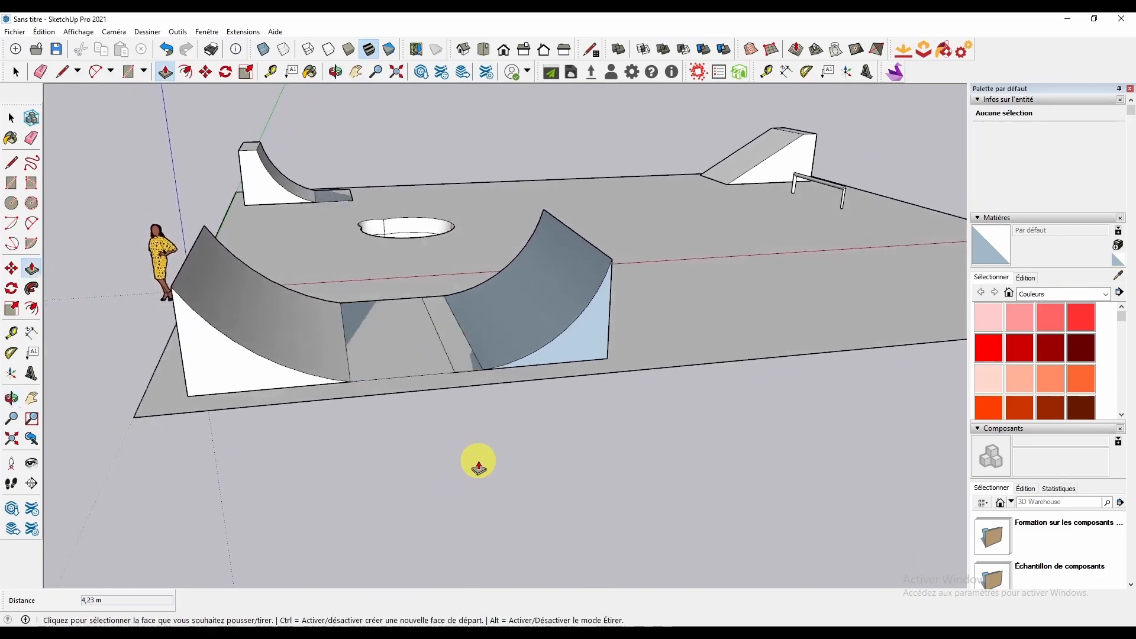
middle_drag(609, 424, 582, 511)
scroll(414, 421, up, 3)
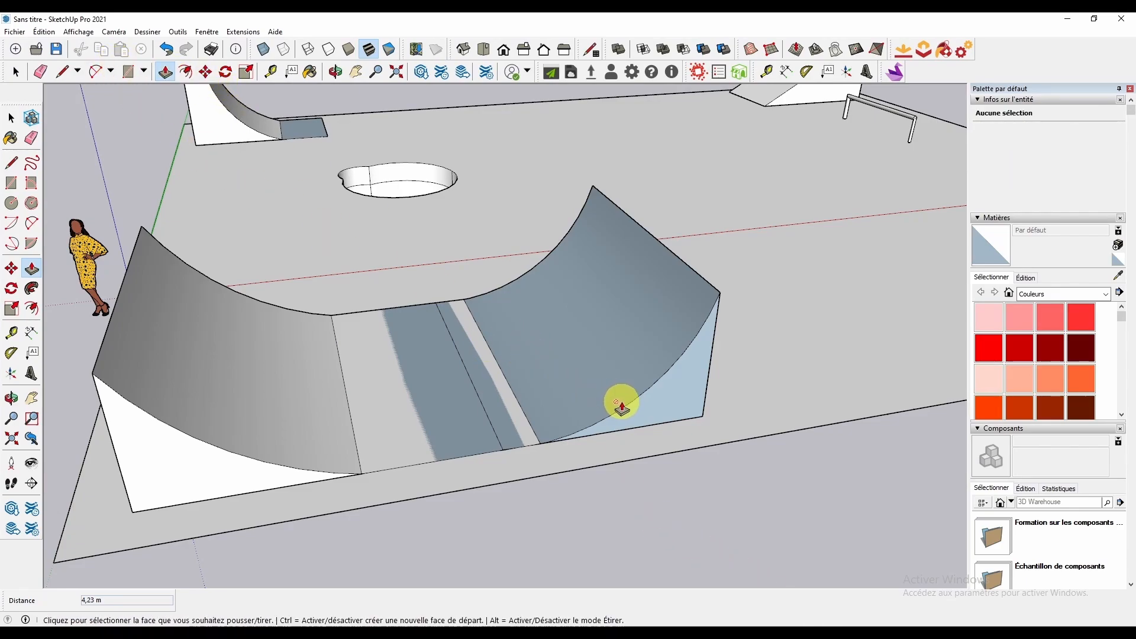
middle_drag(792, 365, 613, 360)
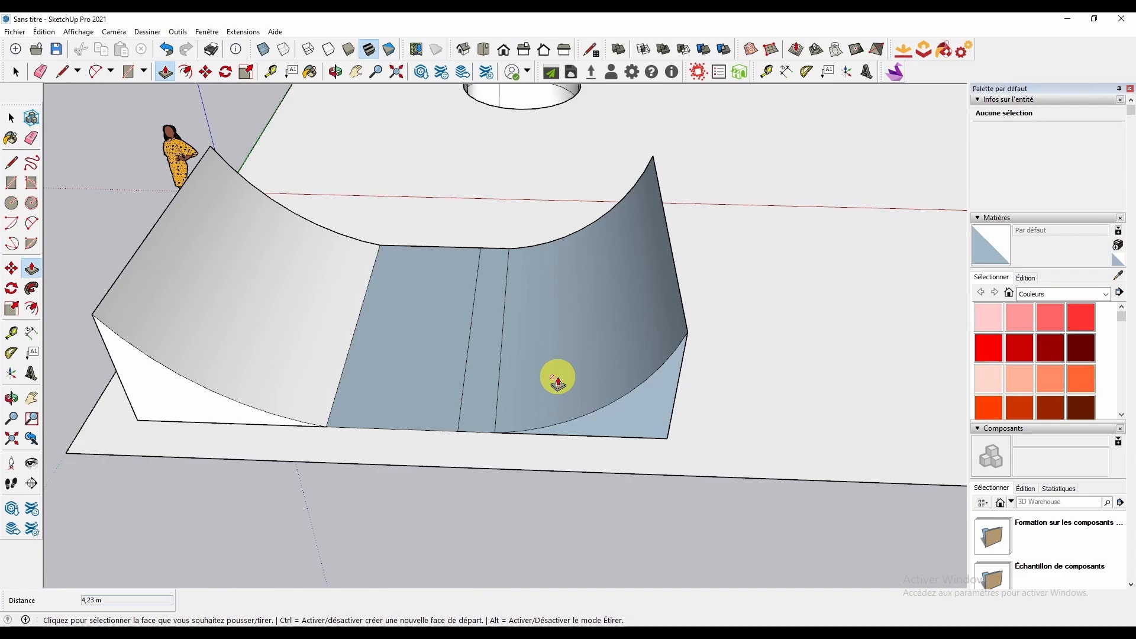
click(14, 71)
middle_drag(245, 234, 264, 299)
drag(147, 154, 626, 460)
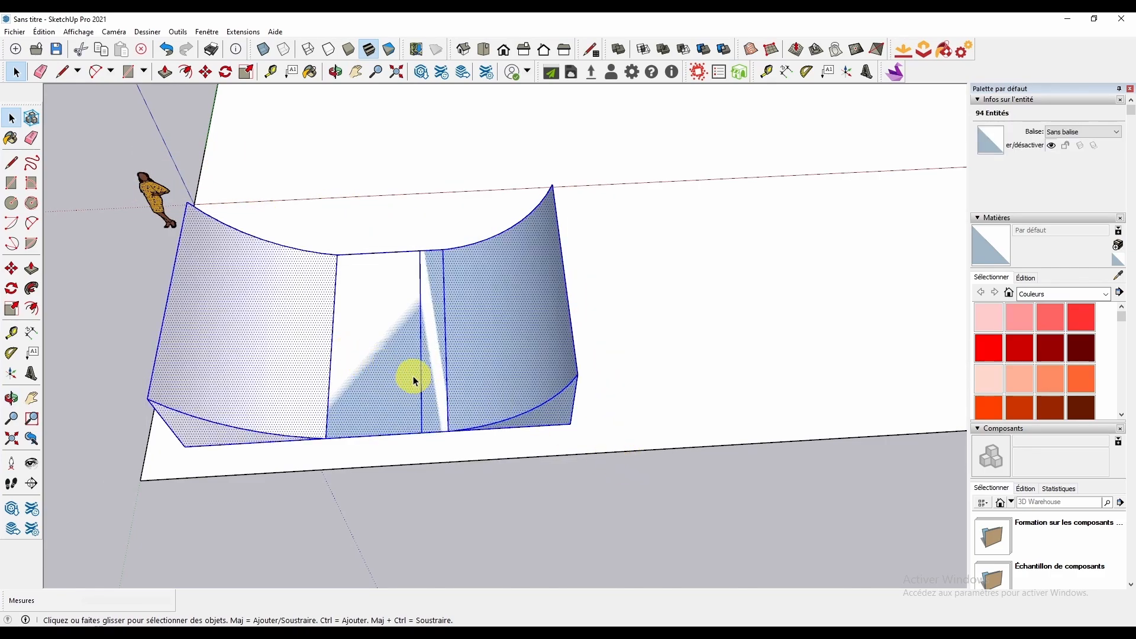
Make a group from the selected faces and edges of the double-curved ramp
right_click(354, 335)
click(431, 438)
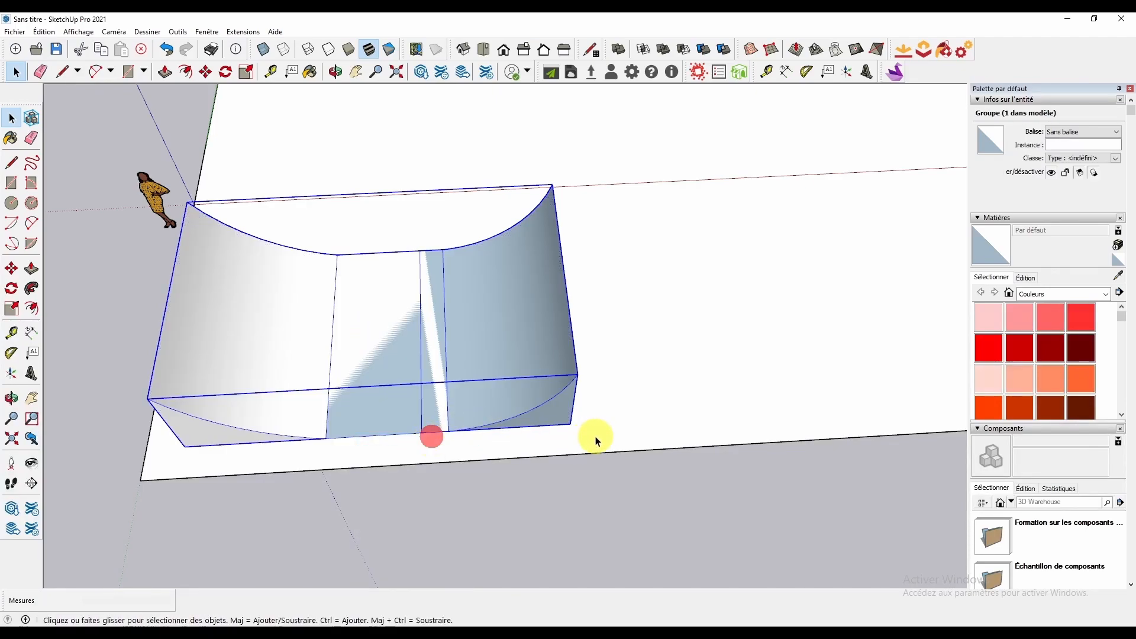
click(559, 530)
Make a copy of the ramp group rotated half a turn about the vertical axis, centred on the midpoint of its upper end edge
middle_drag(367, 388, 378, 409)
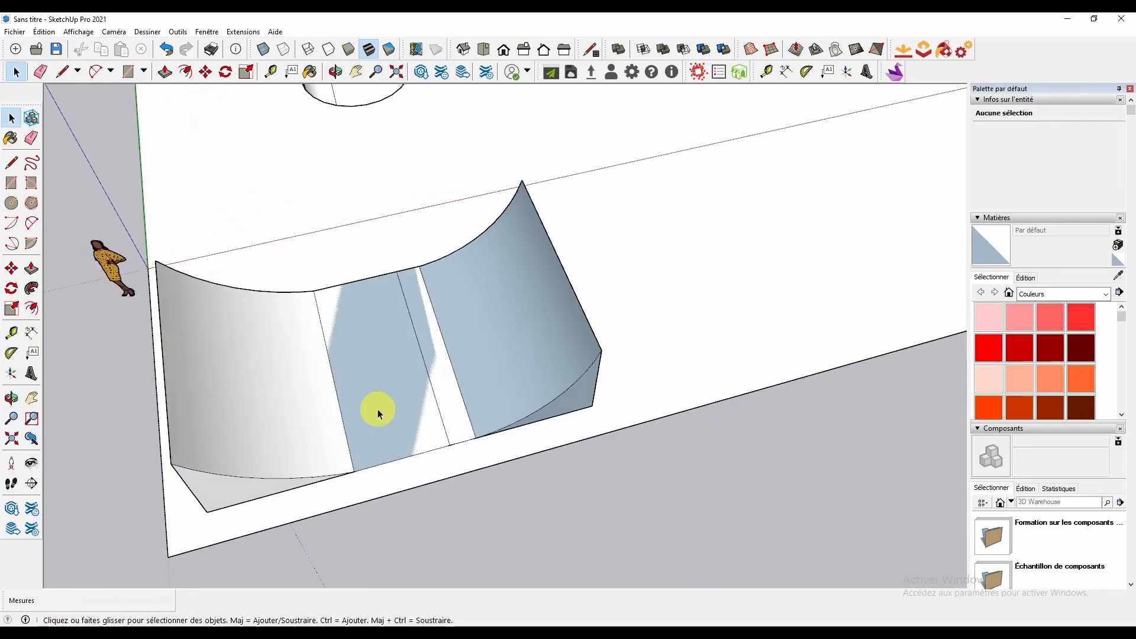
middle_drag(301, 399, 435, 480)
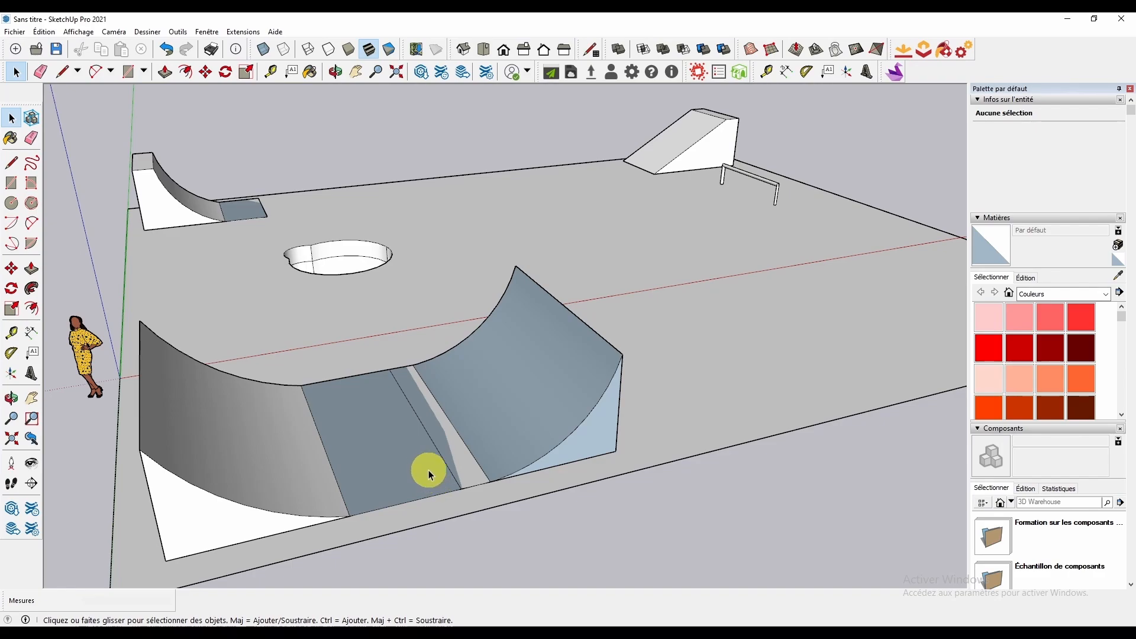
middle_drag(497, 459, 520, 380)
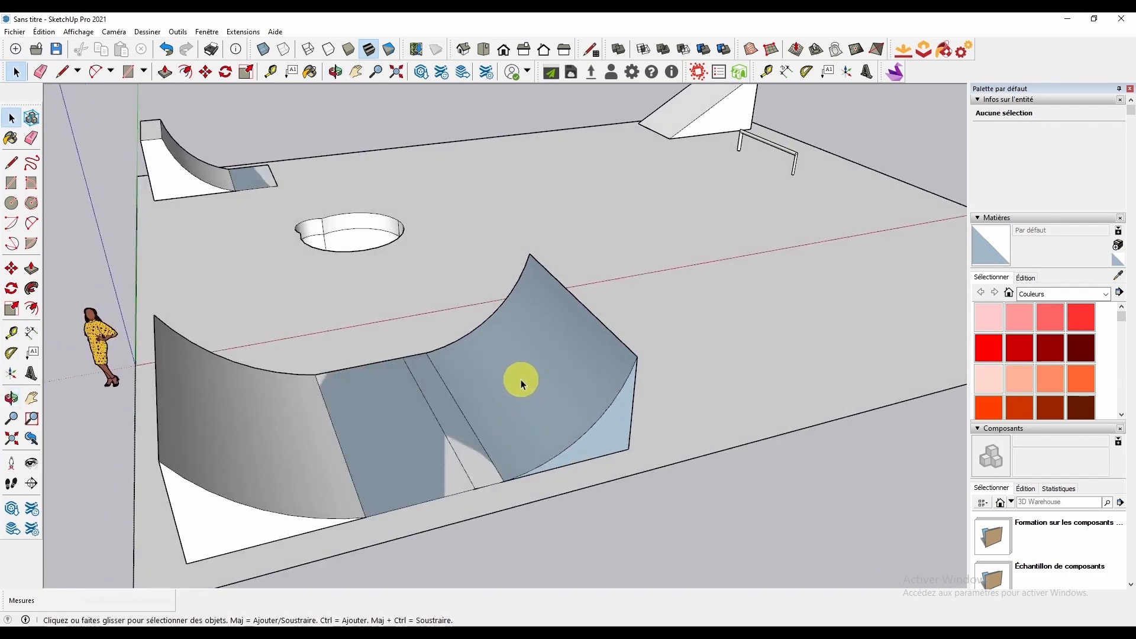
click(519, 380)
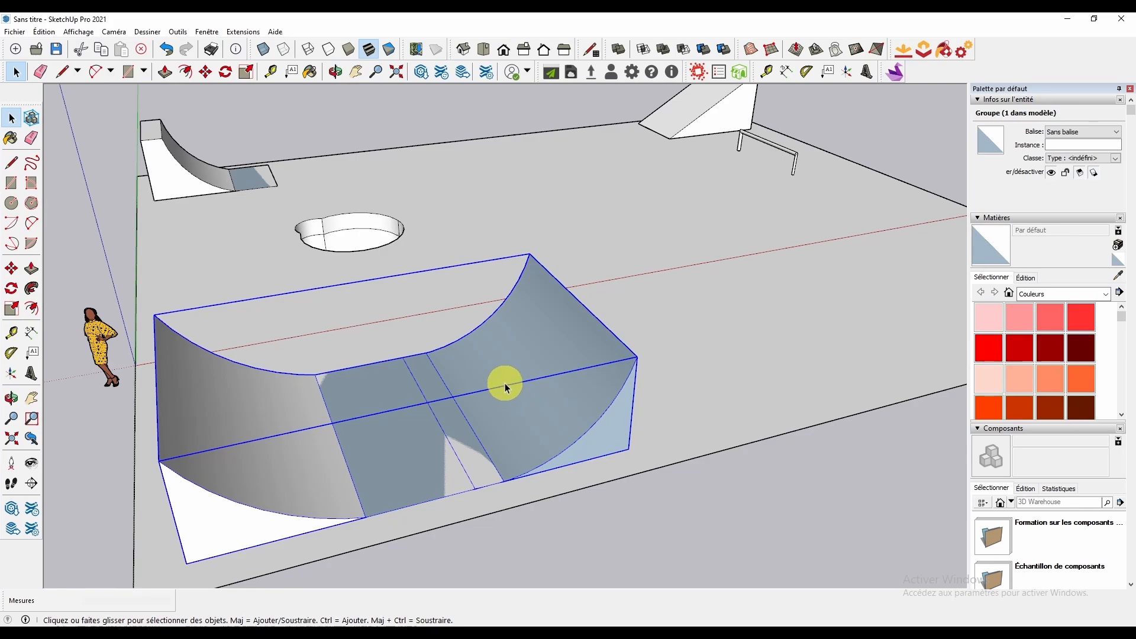
key(m)
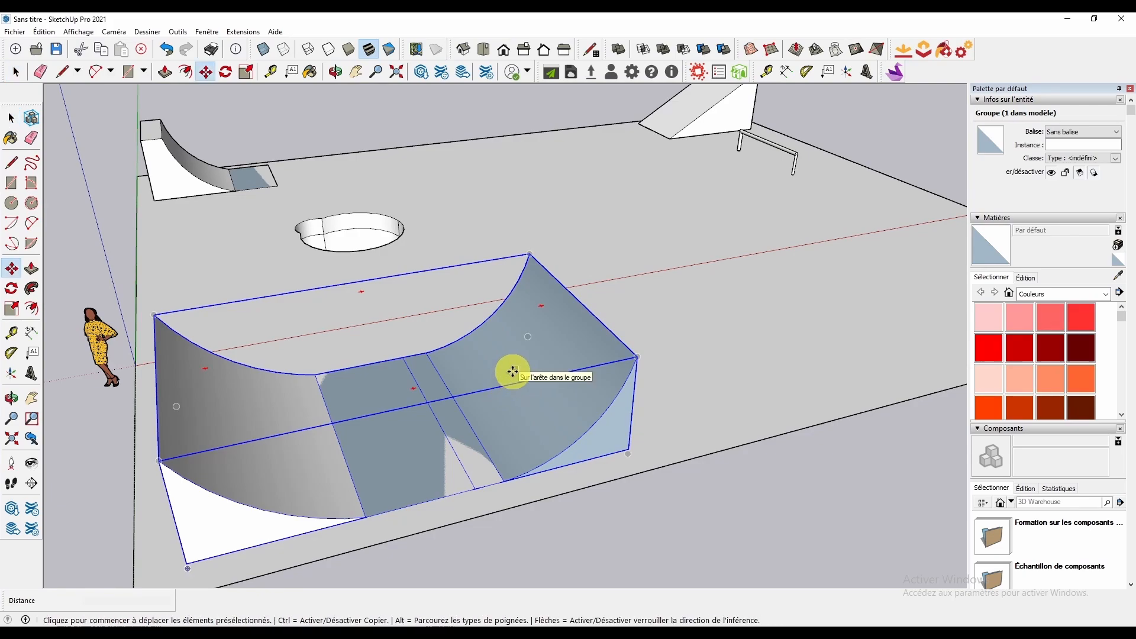
key(space)
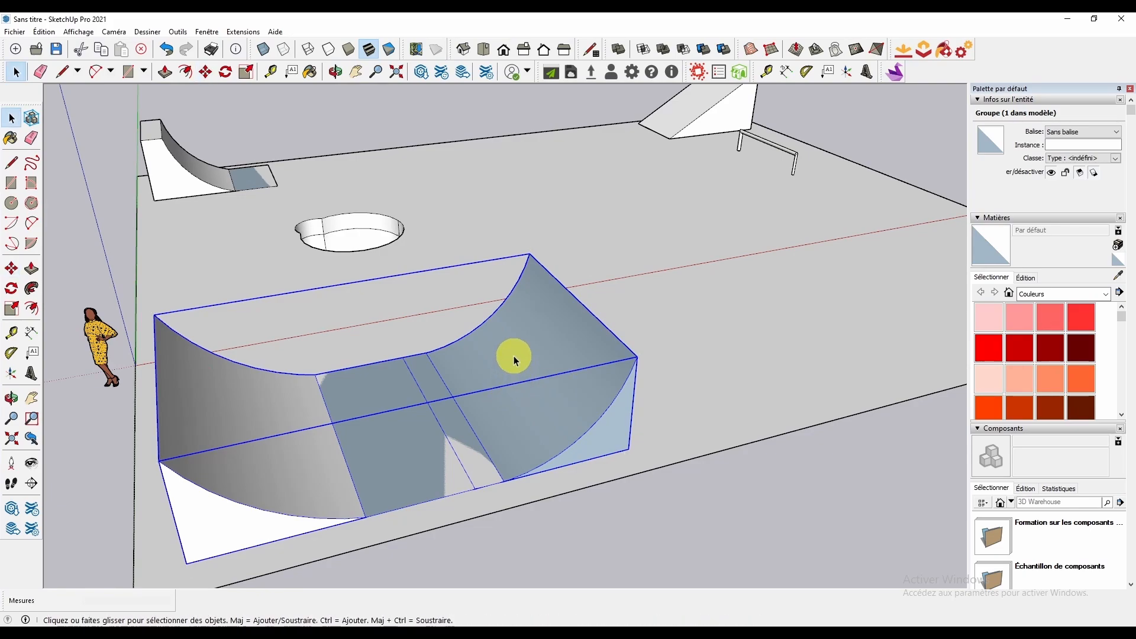
key(o)
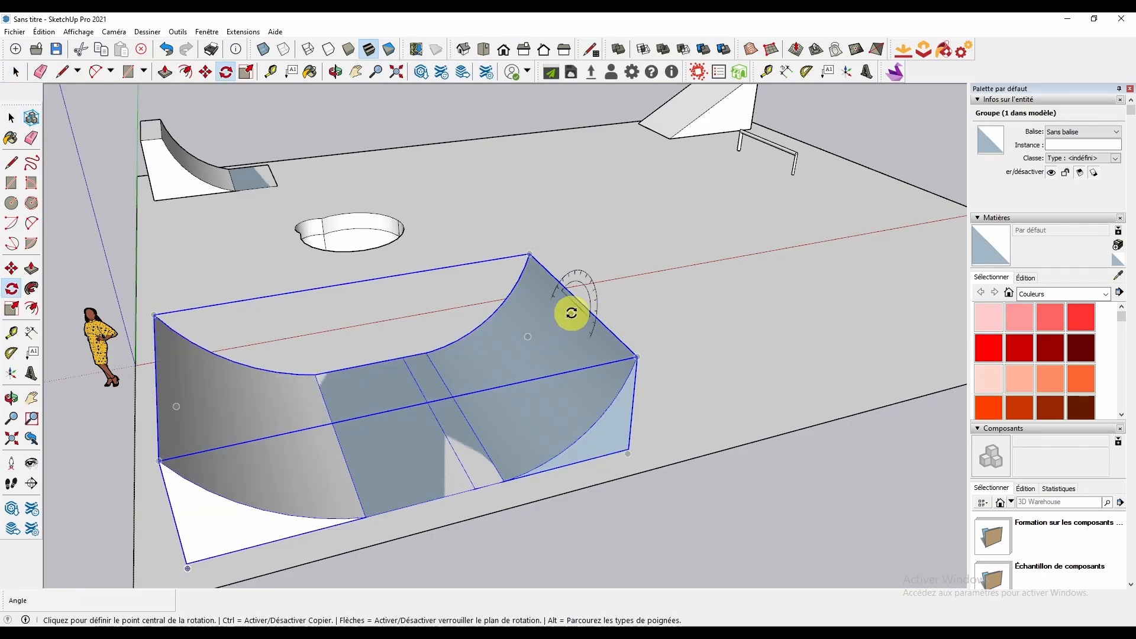
drag(578, 296, 584, 327)
key(q)
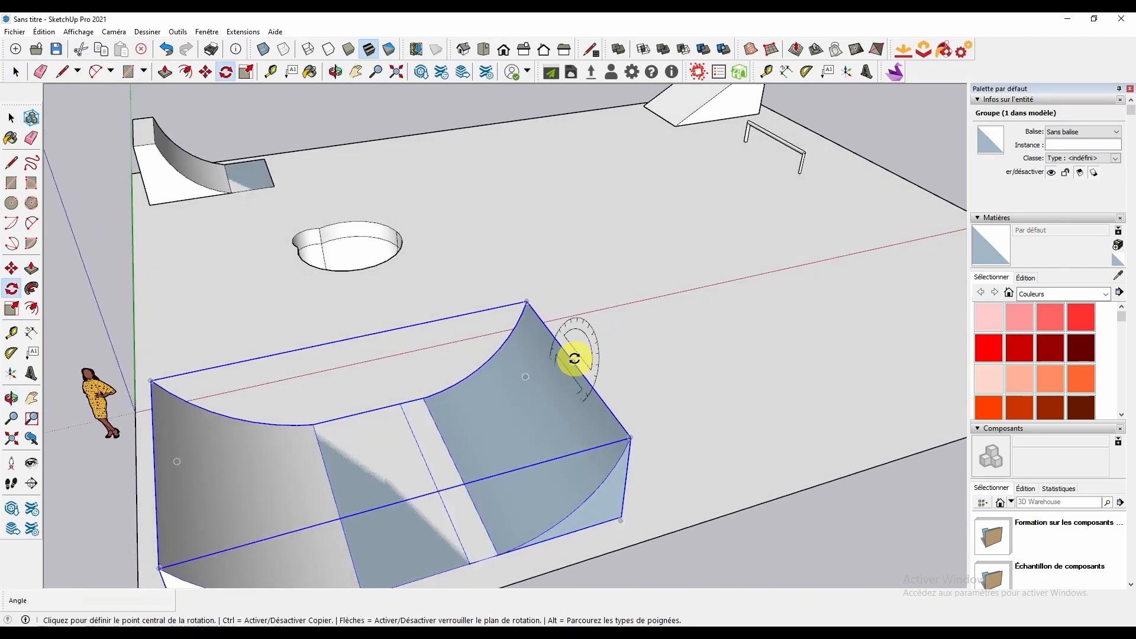
key(Up)
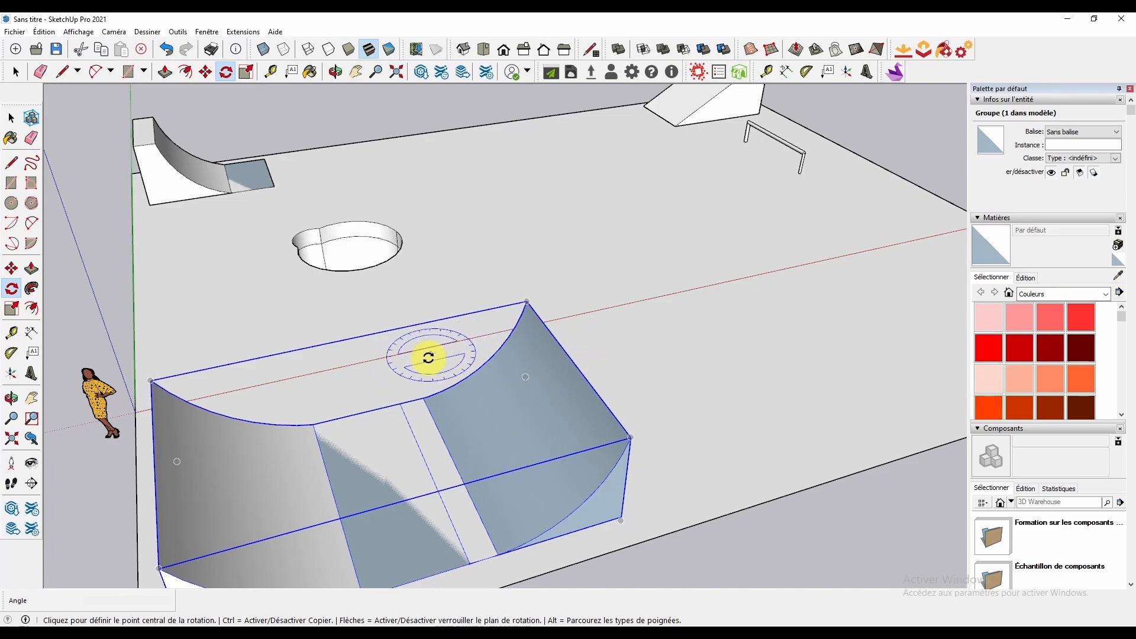
click(573, 361)
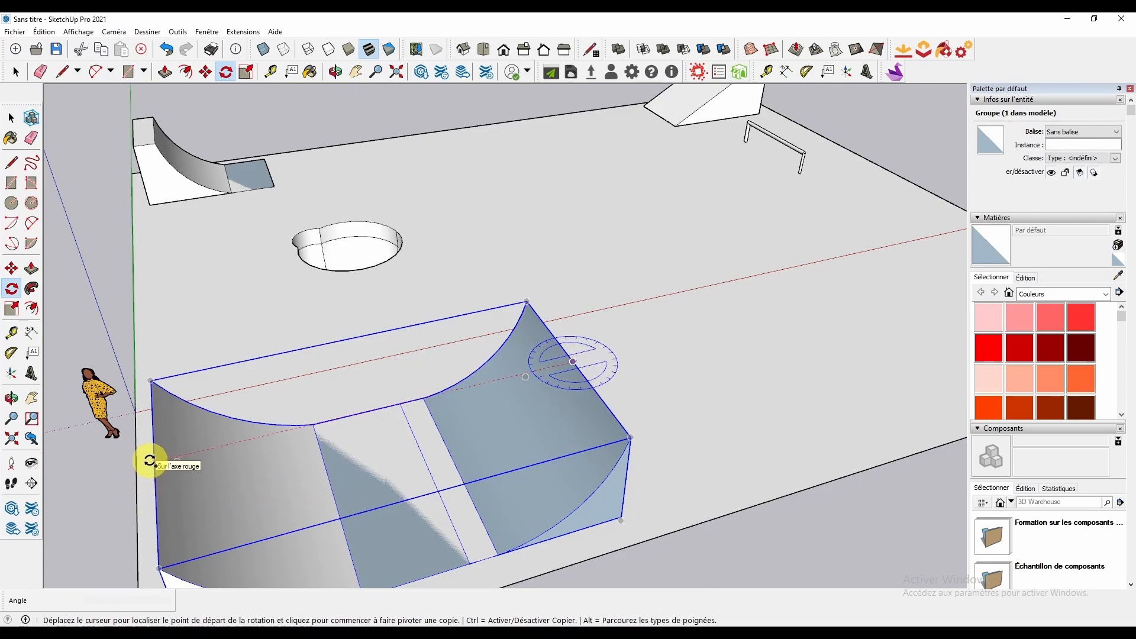
click(150, 461)
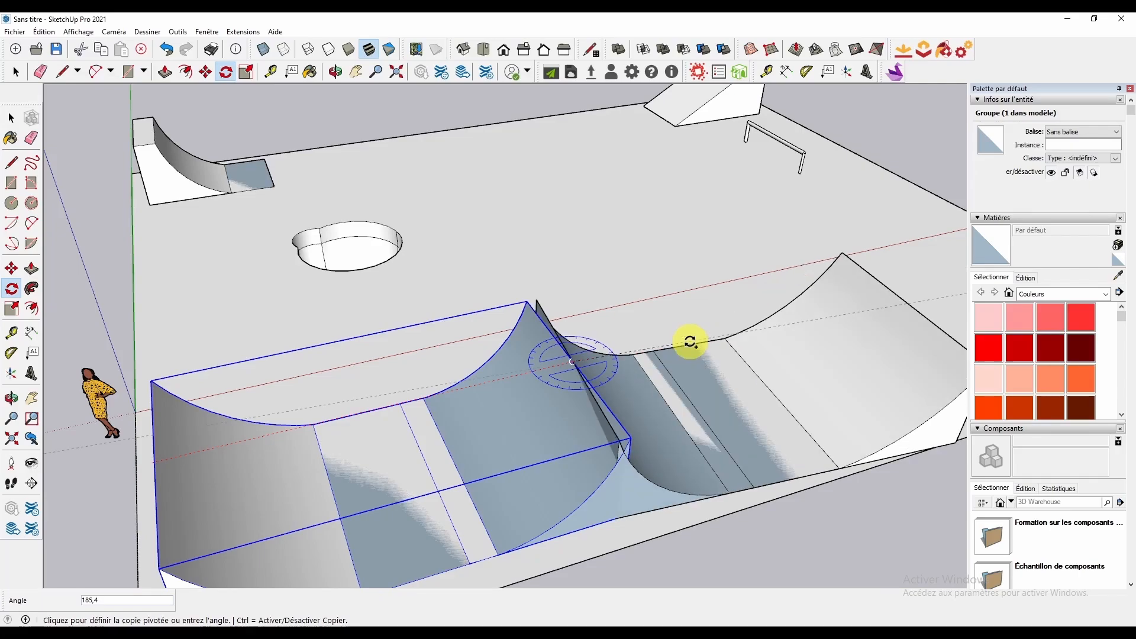
click(684, 337)
Draw a horizontal rectangle about 1.08 m by 4.23 m outward from the original ramp's free upper edge, beside the standing figure
middle_drag(667, 405, 303, 433)
scroll(681, 327, down, 3)
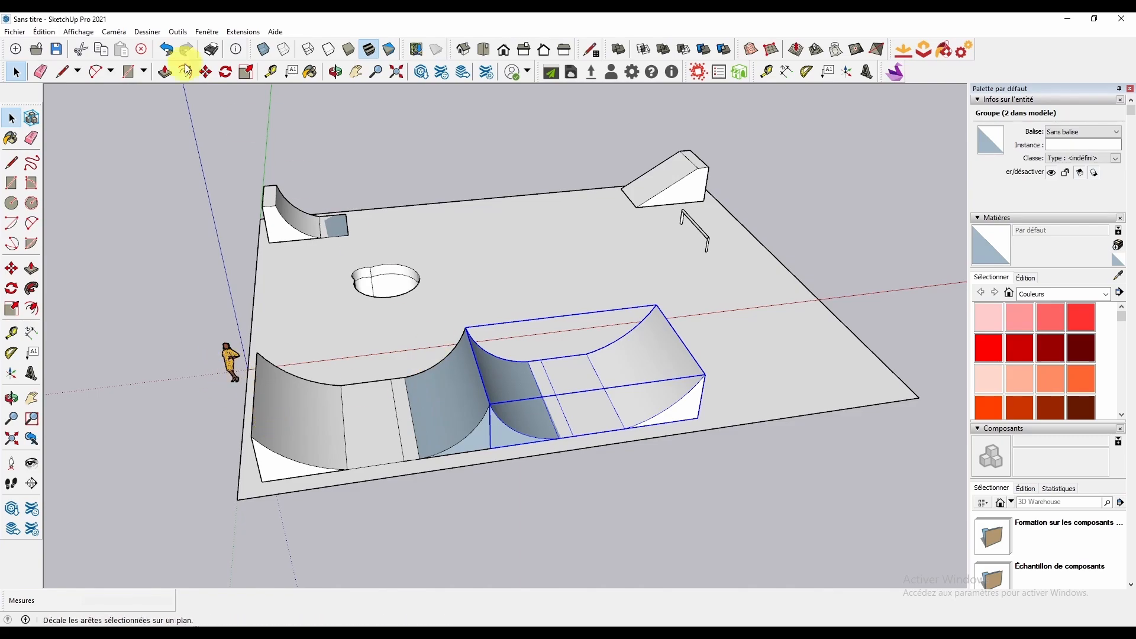
click(133, 72)
middle_drag(211, 253, 317, 400)
click(314, 401)
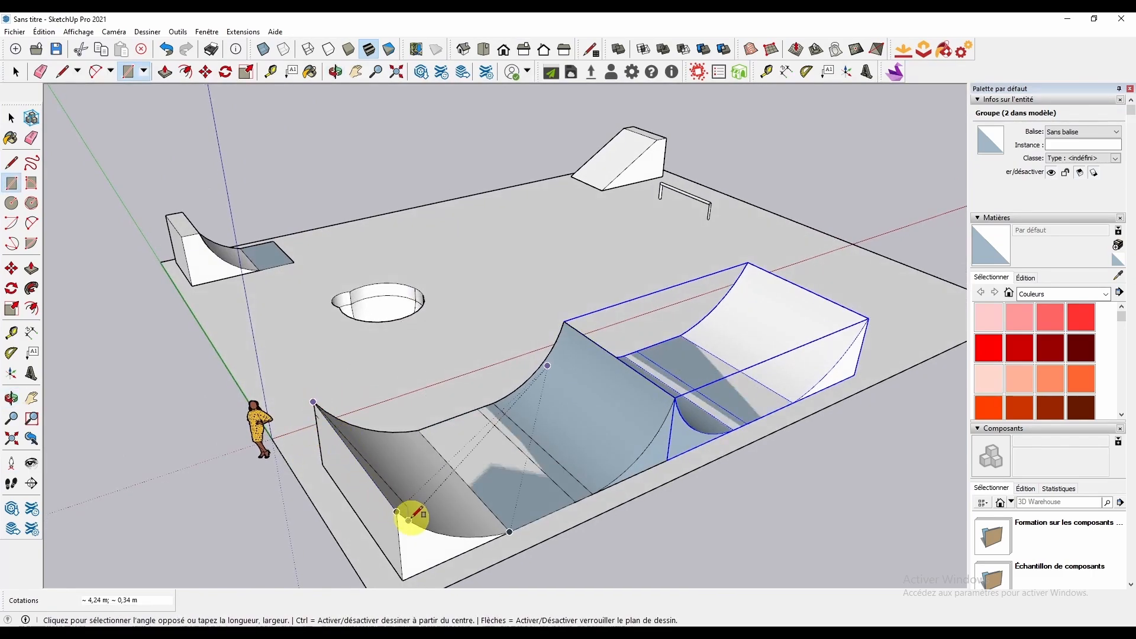
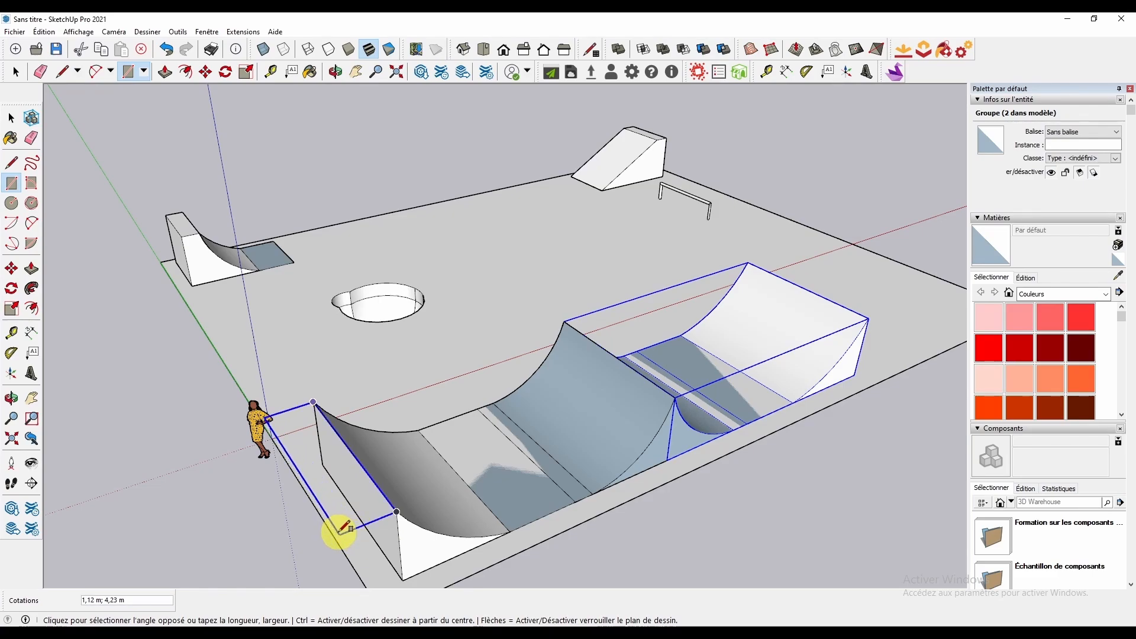
click(341, 528)
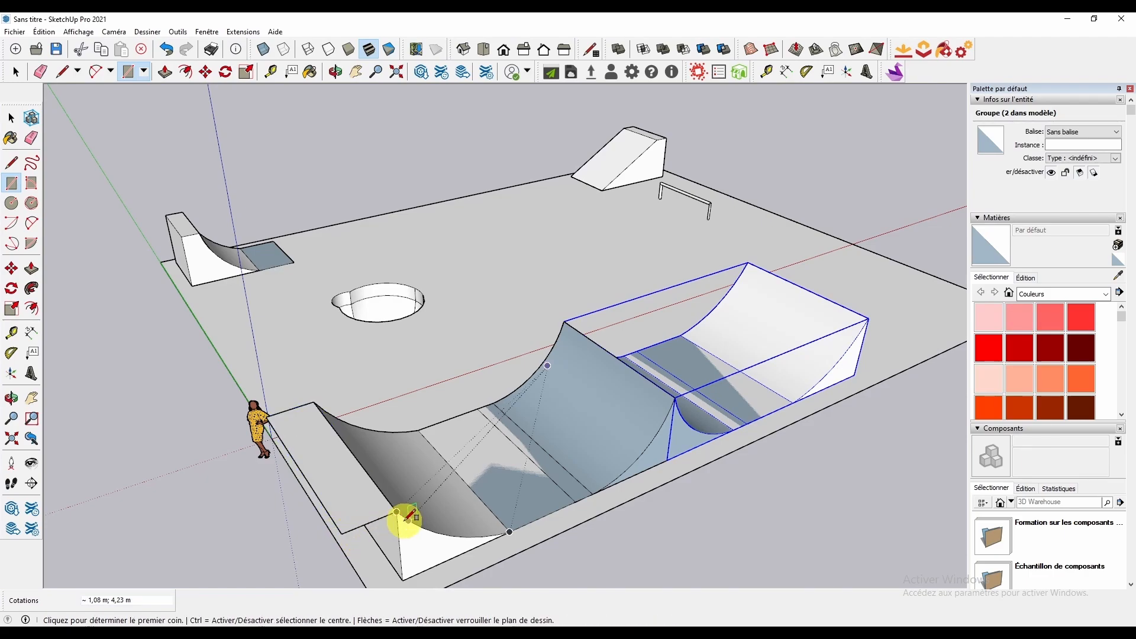
middle_drag(406, 520, 408, 306)
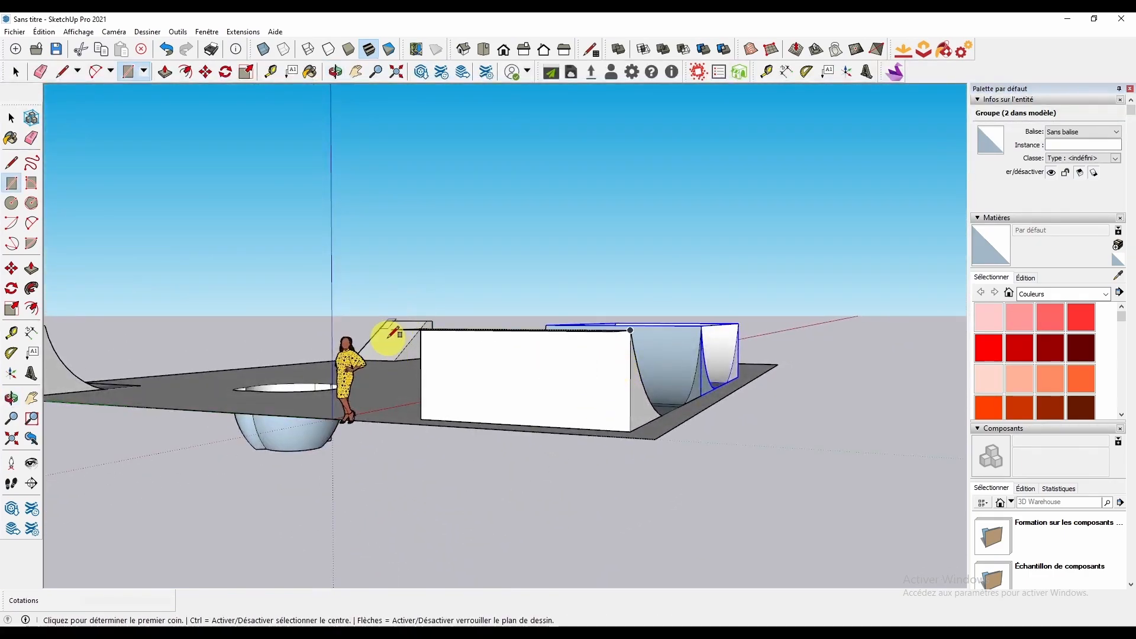
click(391, 330)
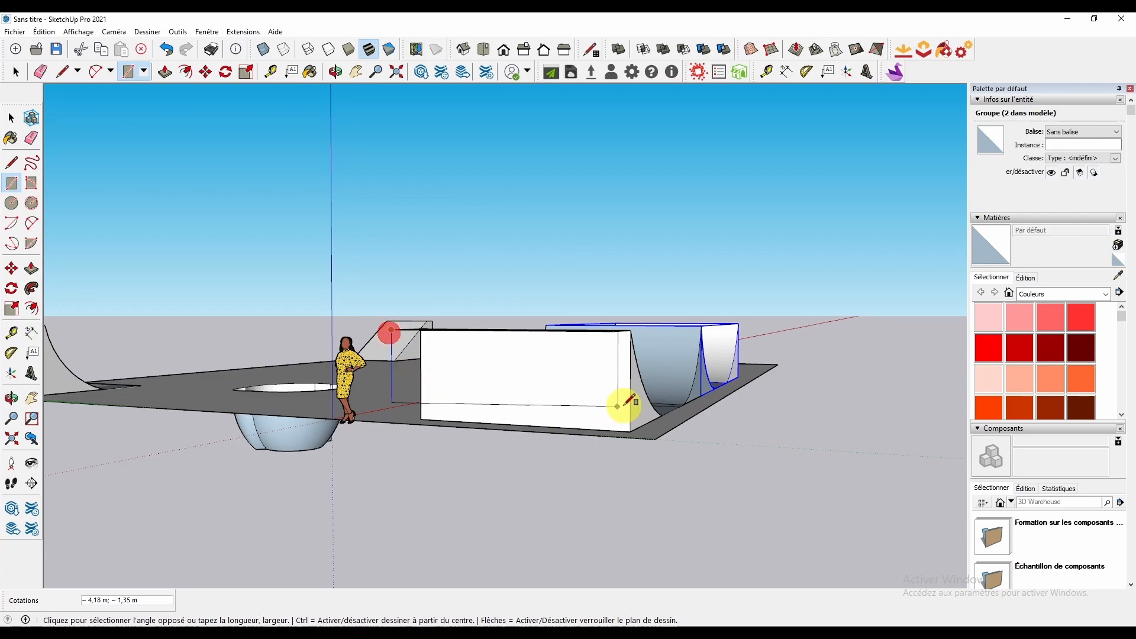
middle_drag(622, 334, 613, 398)
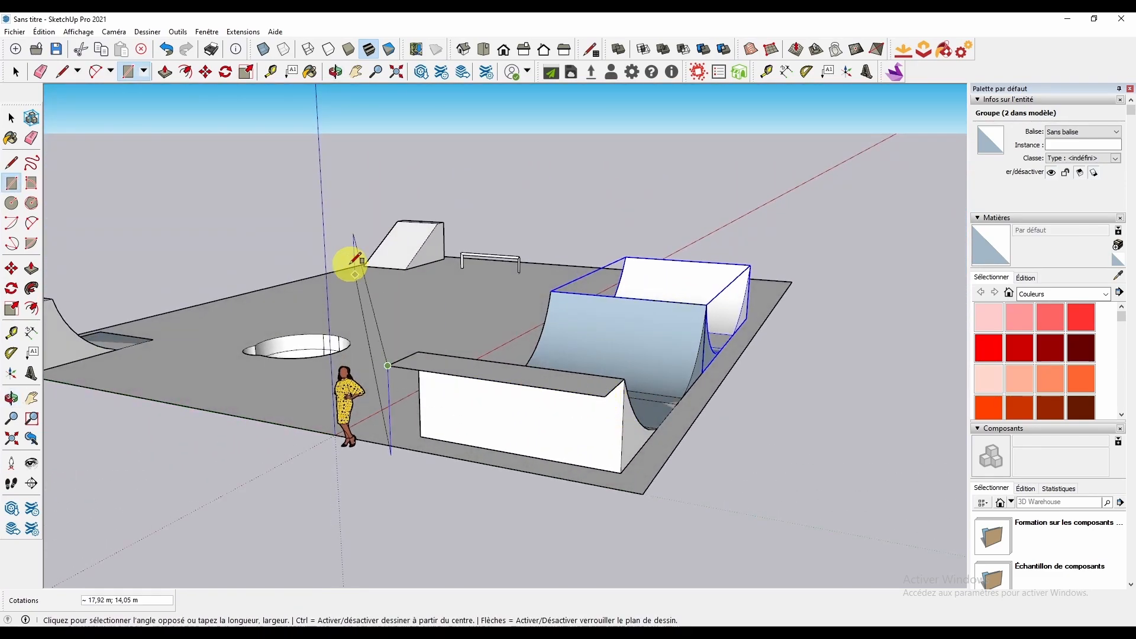
Push/Pull the rectangle about 1.79 m down to the ramp's base corner to form a solid platform
click(163, 73)
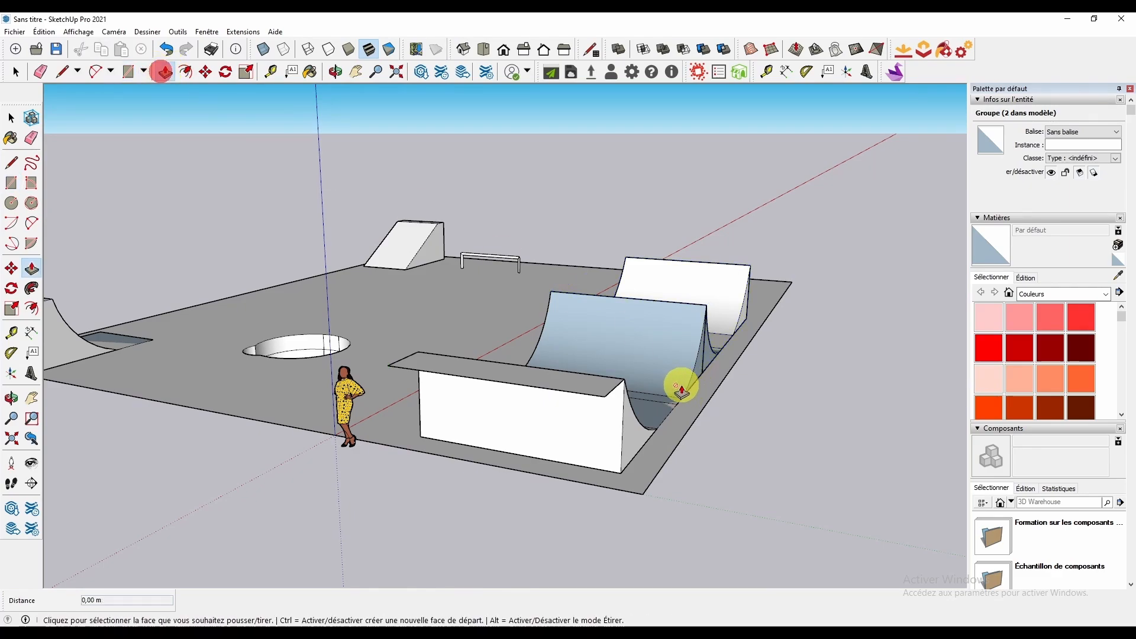
scroll(616, 452, up, 3)
click(532, 416)
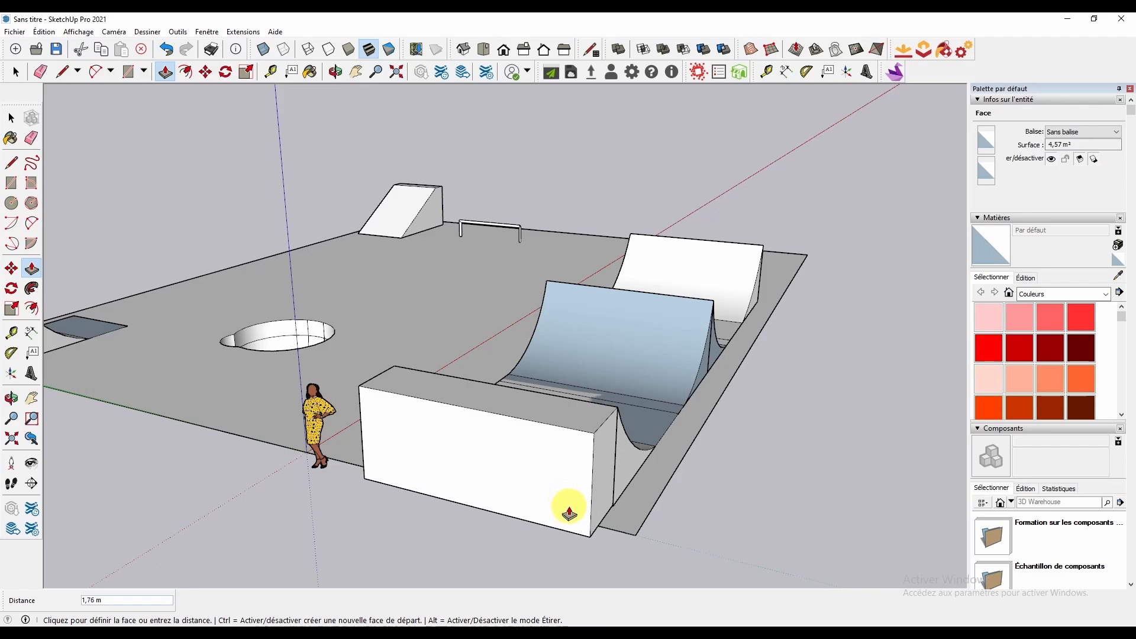
middle_drag(567, 504, 425, 381)
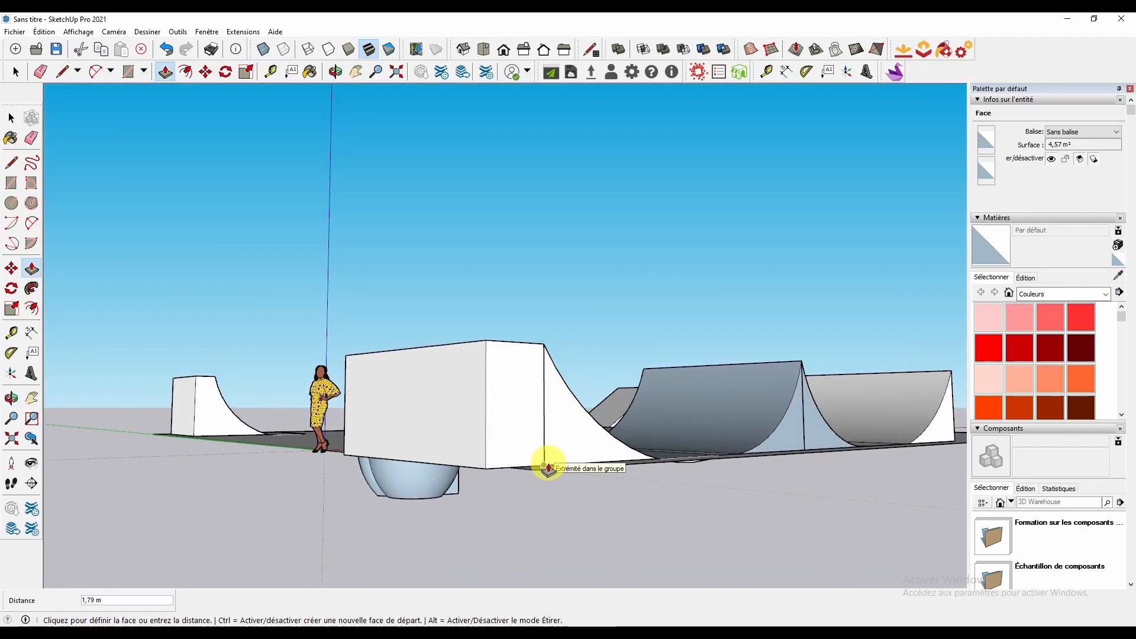
click(547, 468)
middle_drag(548, 468, 693, 460)
scroll(692, 459, up, 3)
click(128, 72)
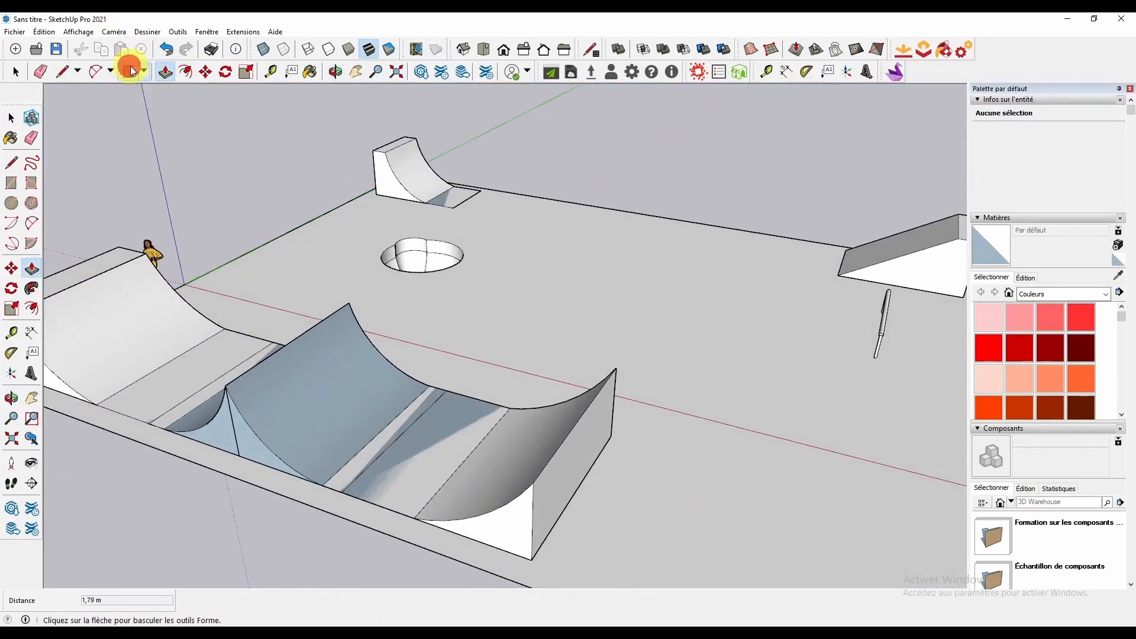
click(616, 367)
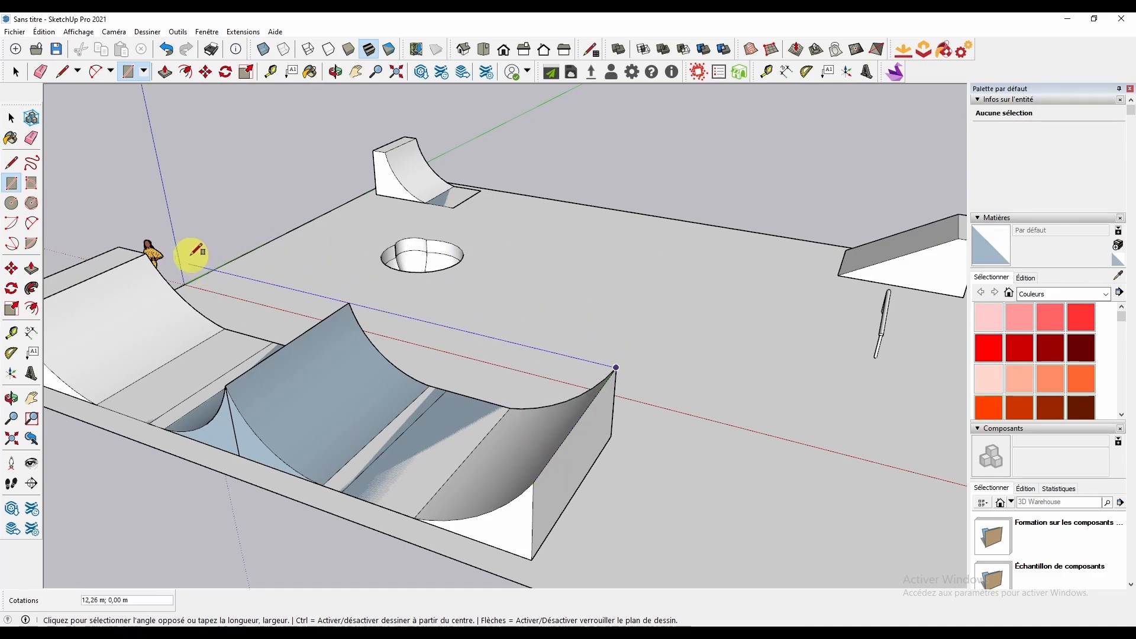
click(13, 71)
middle_drag(117, 160, 388, 200)
drag(390, 200, 395, 270)
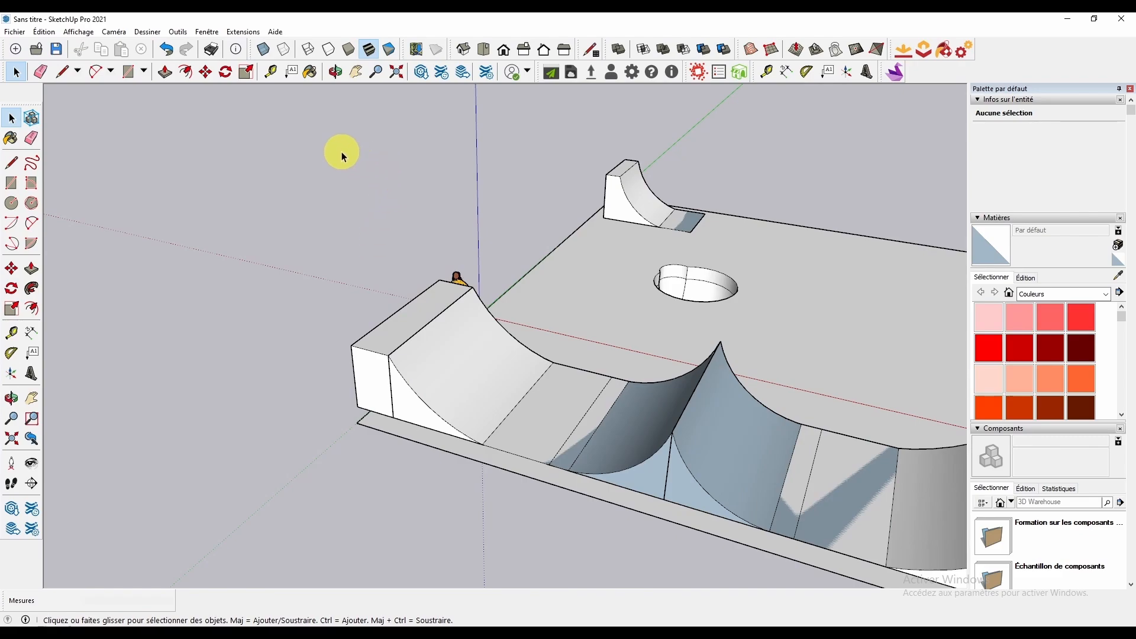
middle_drag(343, 157, 588, 294)
drag(411, 164, 627, 497)
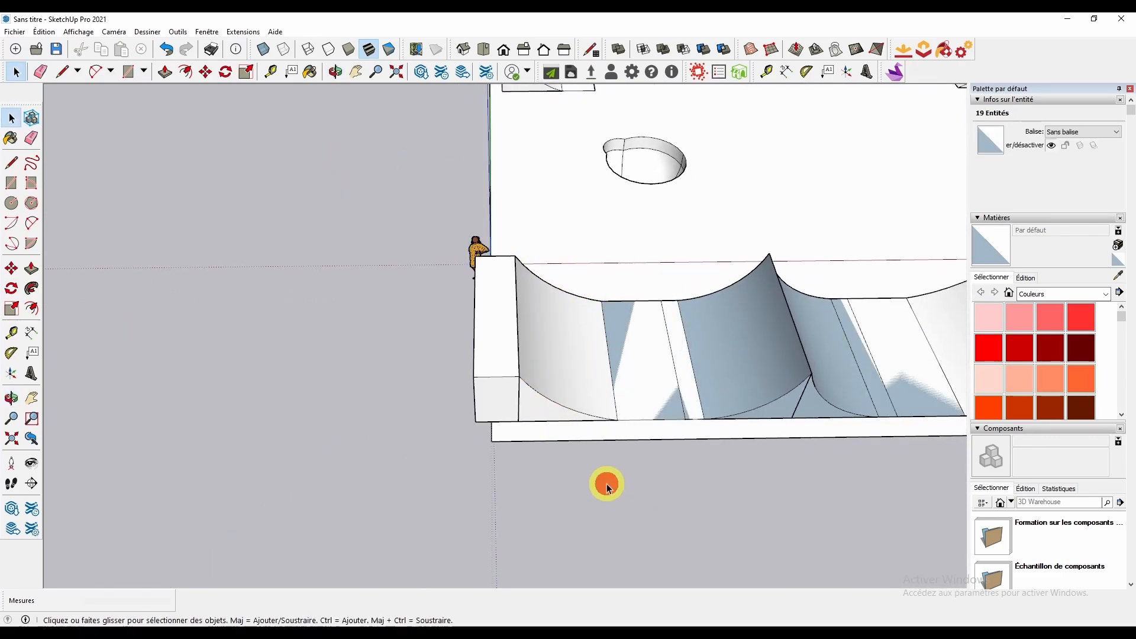
click(609, 489)
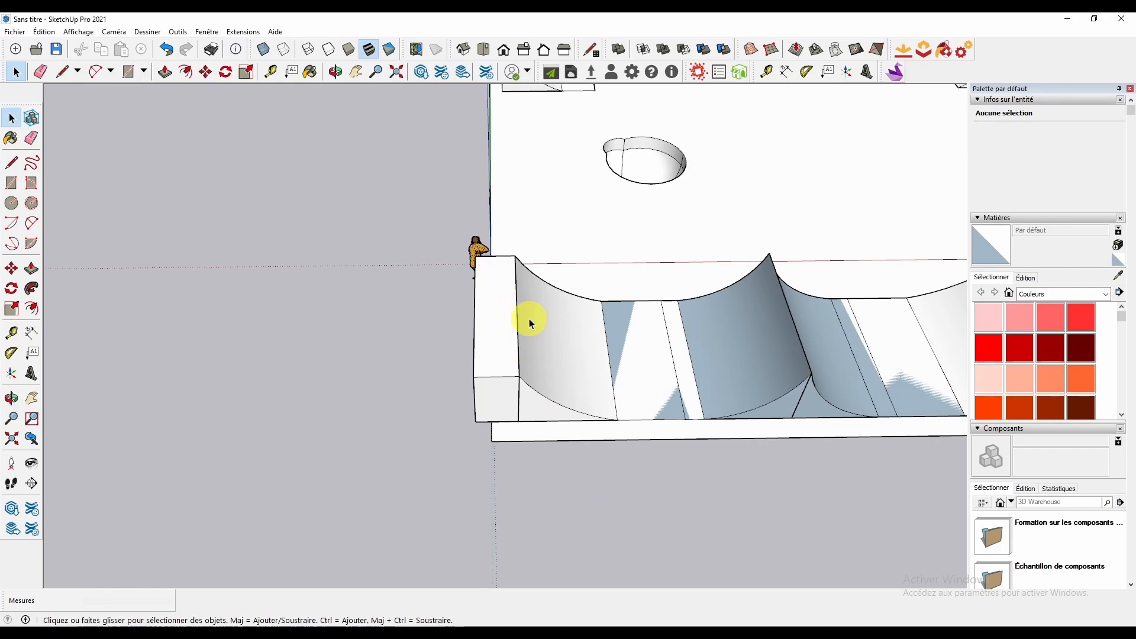
double_click(533, 320)
click(405, 315)
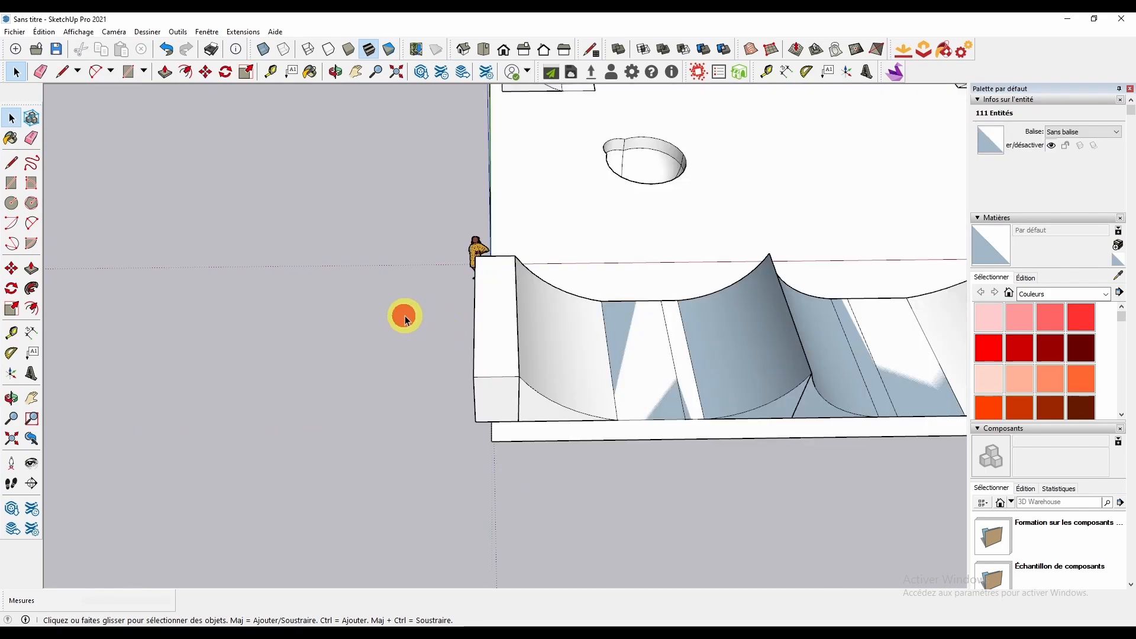
Select all connected geometry of the platform block and make it a group
double_click(500, 329)
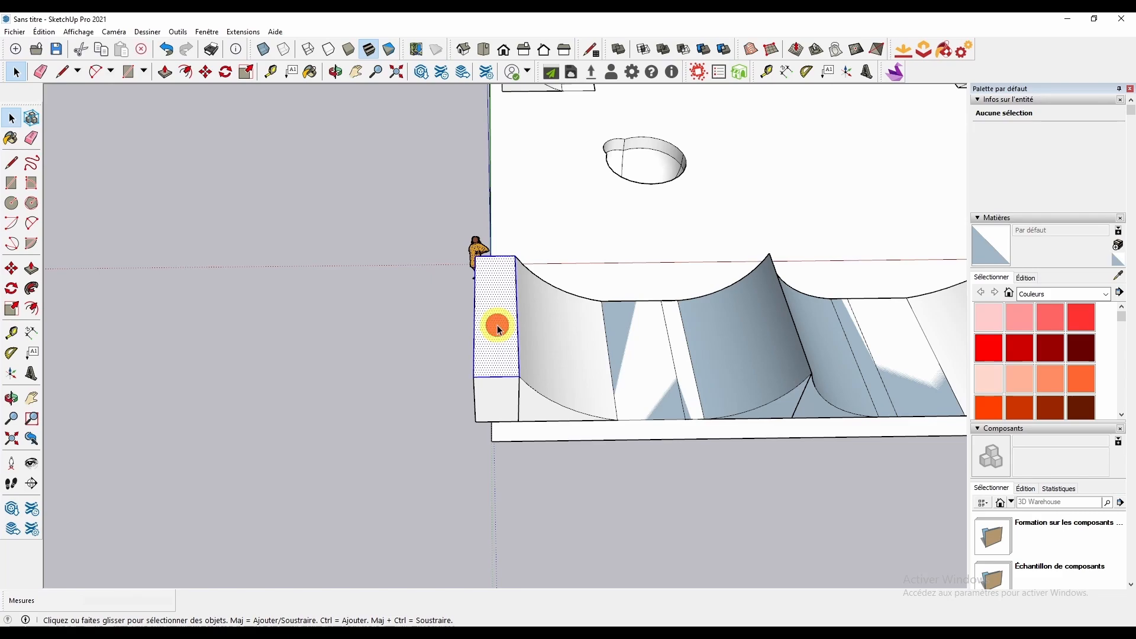
click(499, 330)
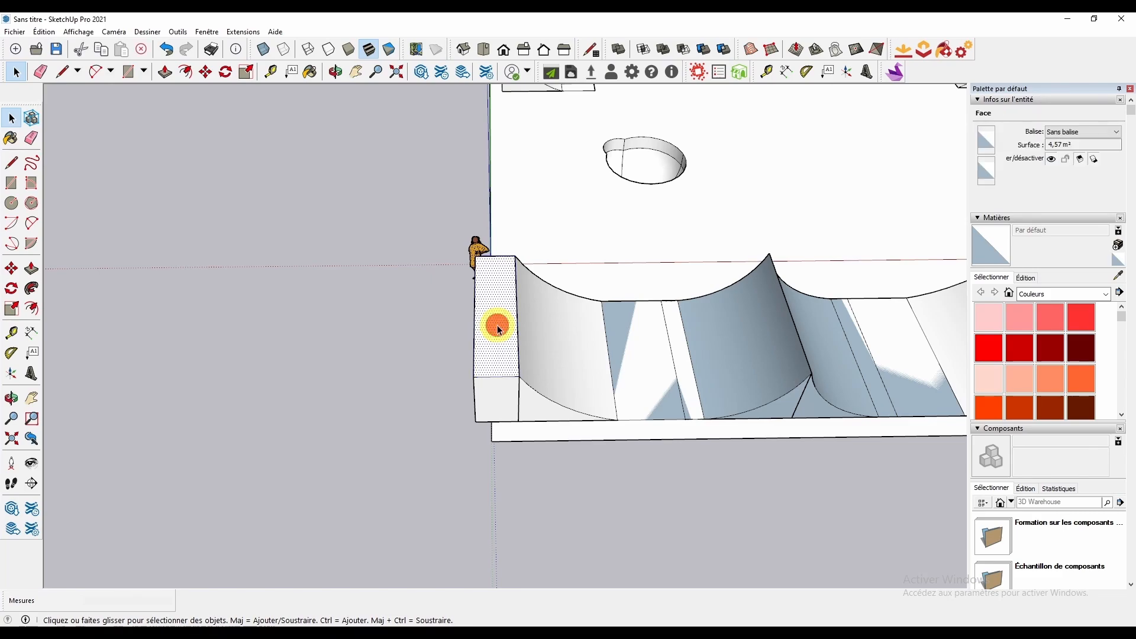
triple_click(500, 329)
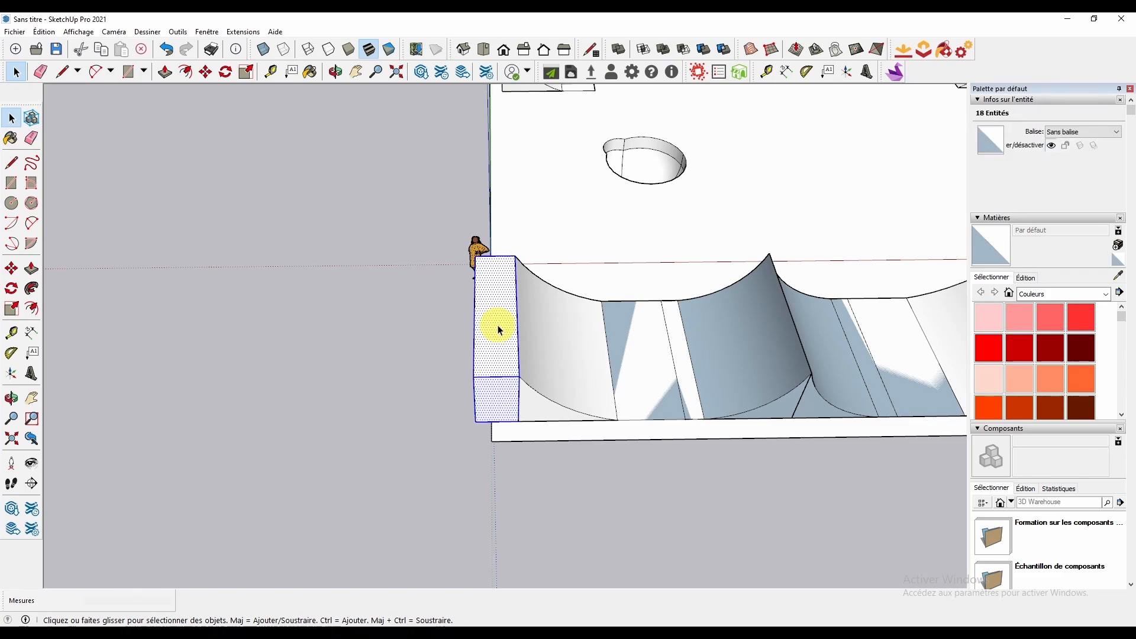
right_click(500, 330)
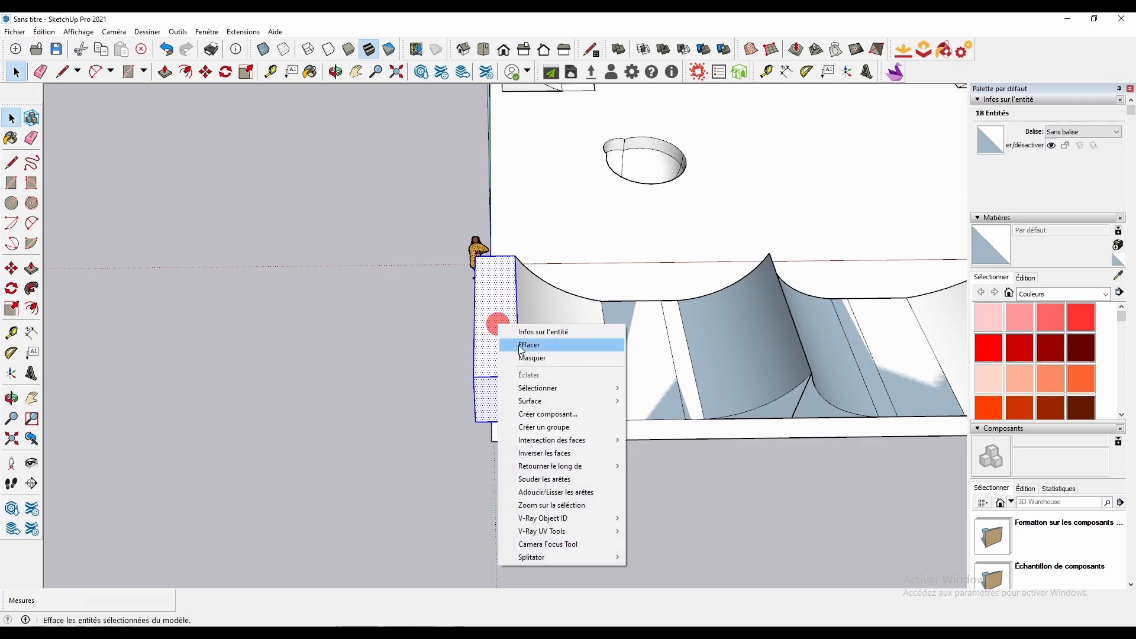
click(588, 433)
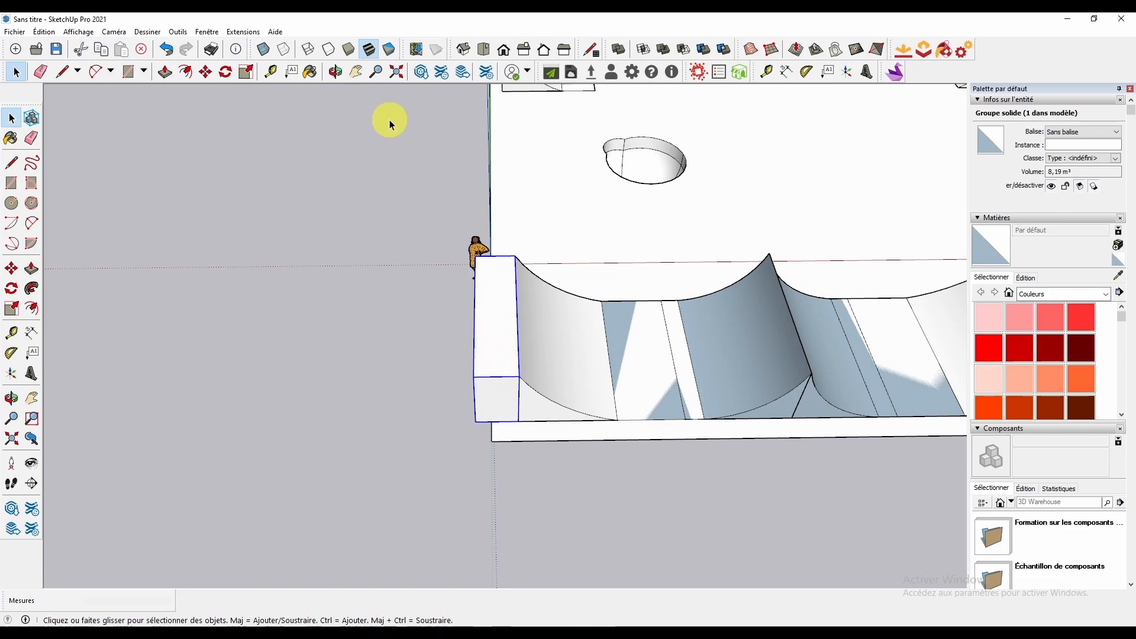
Copy the platform group about 14.95 m along the red axis to the free end of the duplicated ramp
key(m)
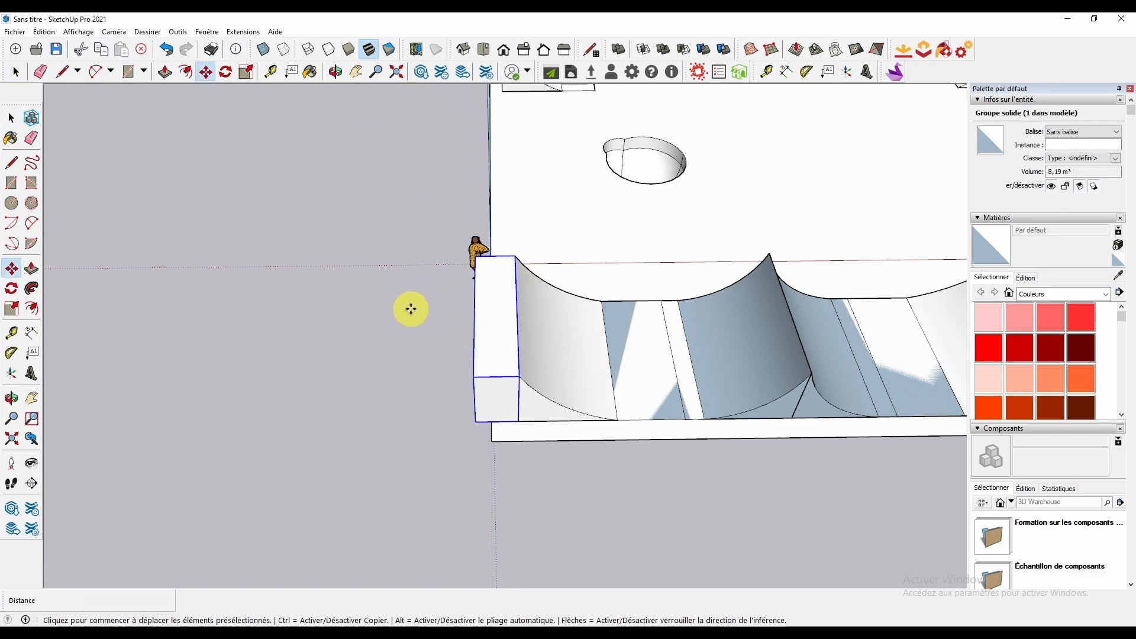
key(ctrl)
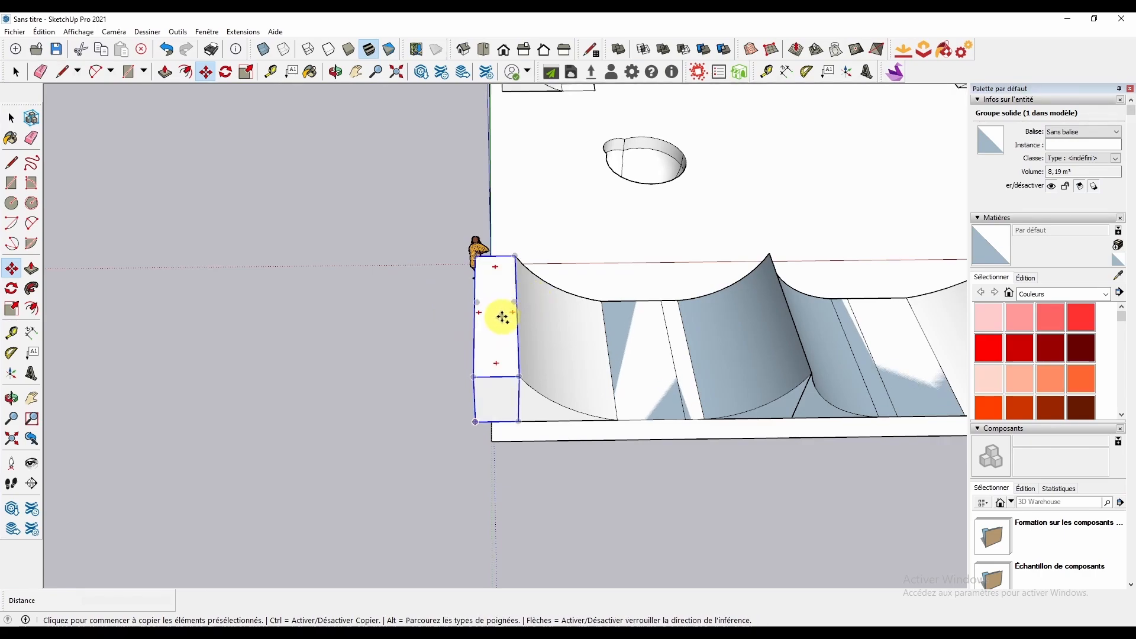
click(503, 318)
middle_drag(875, 444, 301, 436)
mouse_move(530, 331)
middle_down()
mouse_move(494, 320)
mouse_move(521, 298)
mouse_move(521, 309)
mouse_move(500, 193)
mouse_move(509, 124)
mouse_move(550, 241)
mouse_move(523, 327)
middle_up()
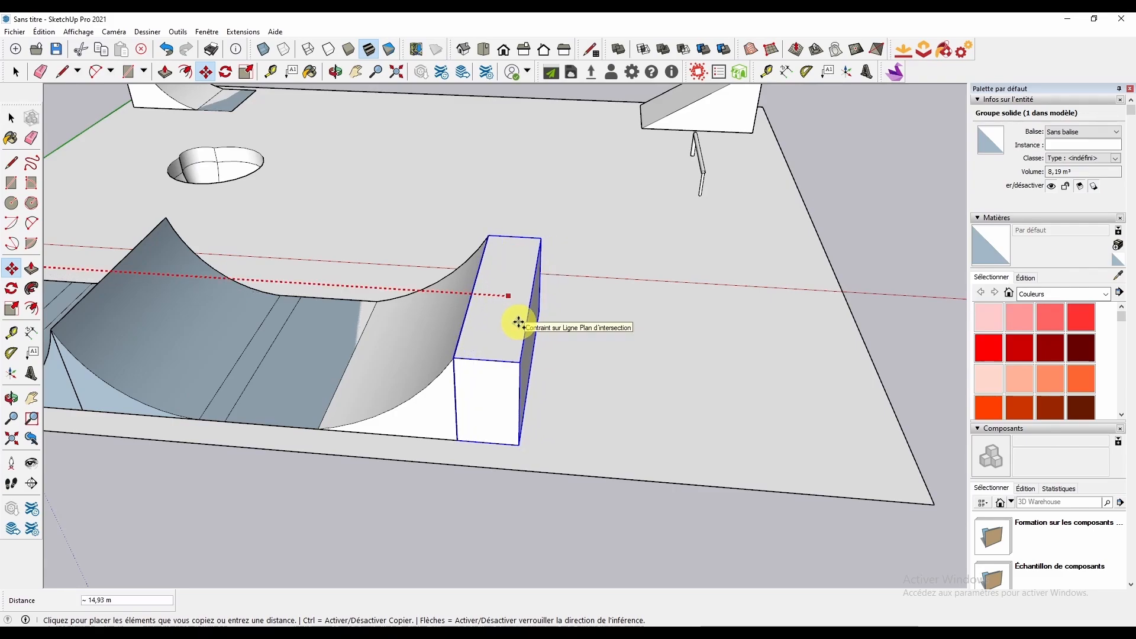
middle_drag(519, 322, 573, 239)
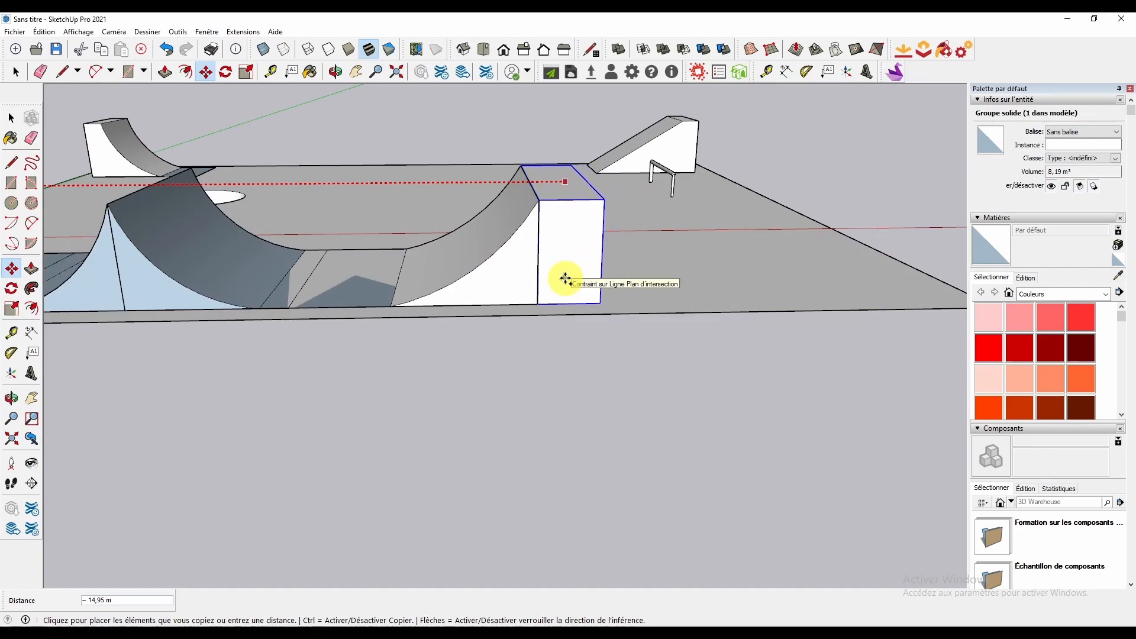
click(566, 279)
middle_drag(598, 376, 609, 401)
click(16, 72)
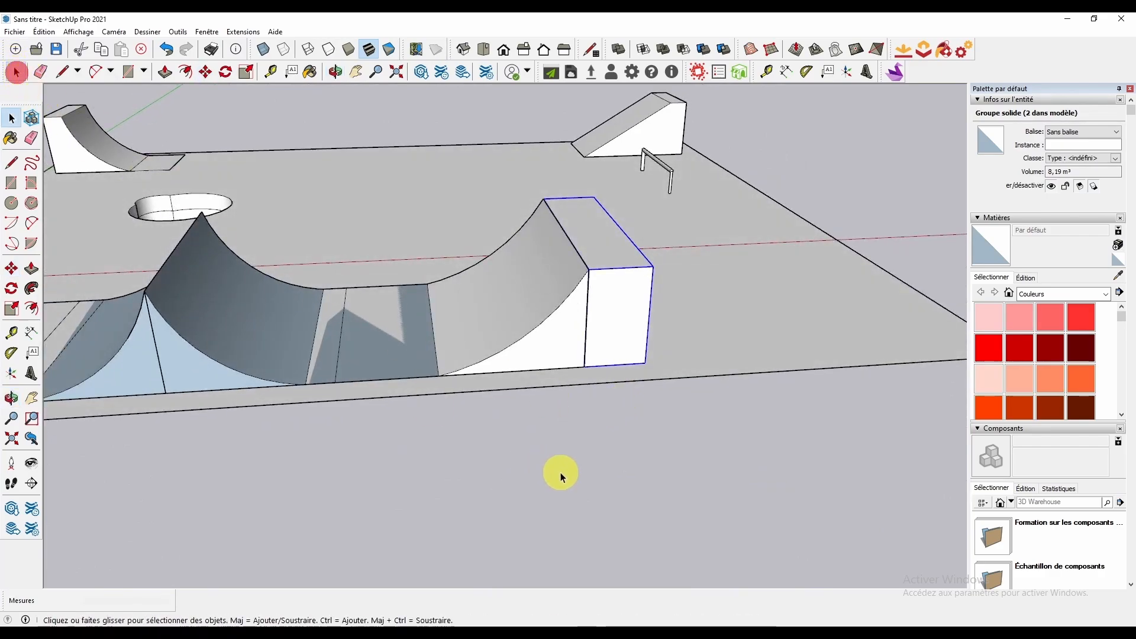
click(594, 474)
Draw a rectangle about 2.42 m by 2.21 m on the slab near its open edge, between the wedge ramp and the corner curved ramp
middle_drag(615, 449, 431, 380)
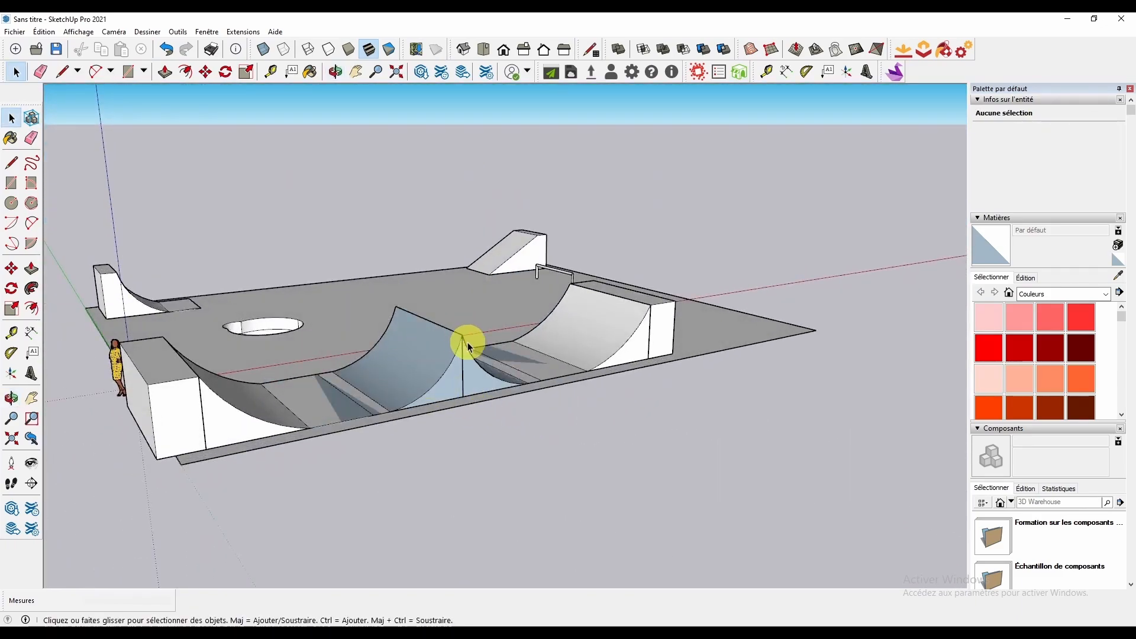
mouse_move(281, 474)
middle_down()
mouse_move(304, 474)
mouse_move(221, 456)
mouse_move(271, 458)
middle_up()
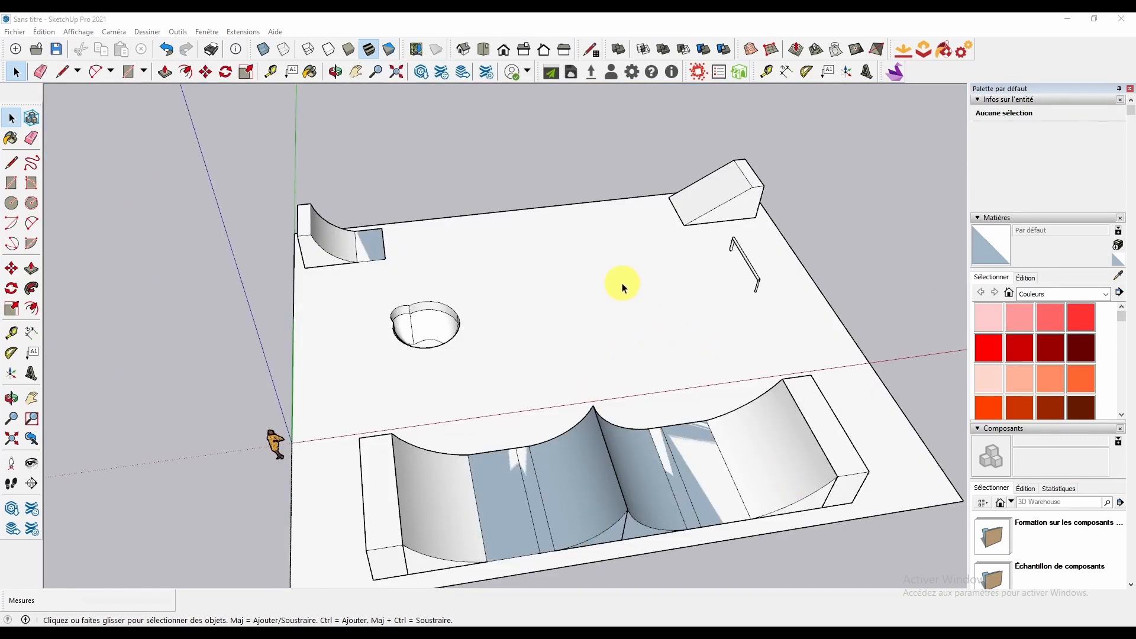
scroll(624, 289, up, 2)
middle_drag(421, 132, 468, 391)
scroll(505, 349, down, 3)
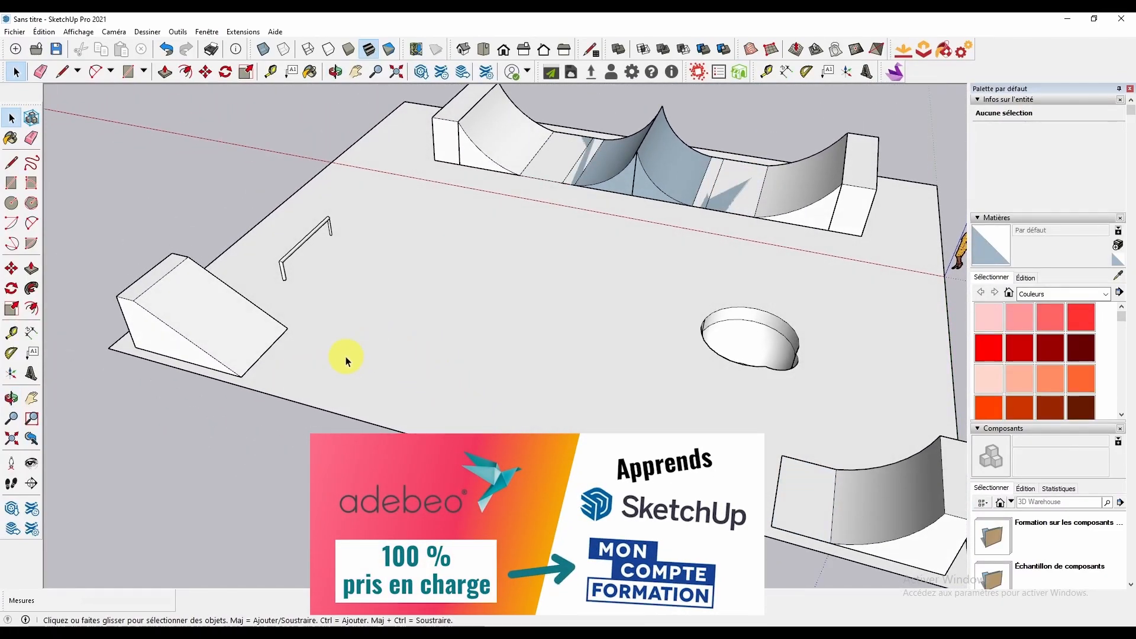
middle_drag(637, 486, 557, 277)
scroll(456, 326, up, 3)
click(128, 72)
middle_drag(536, 314, 546, 407)
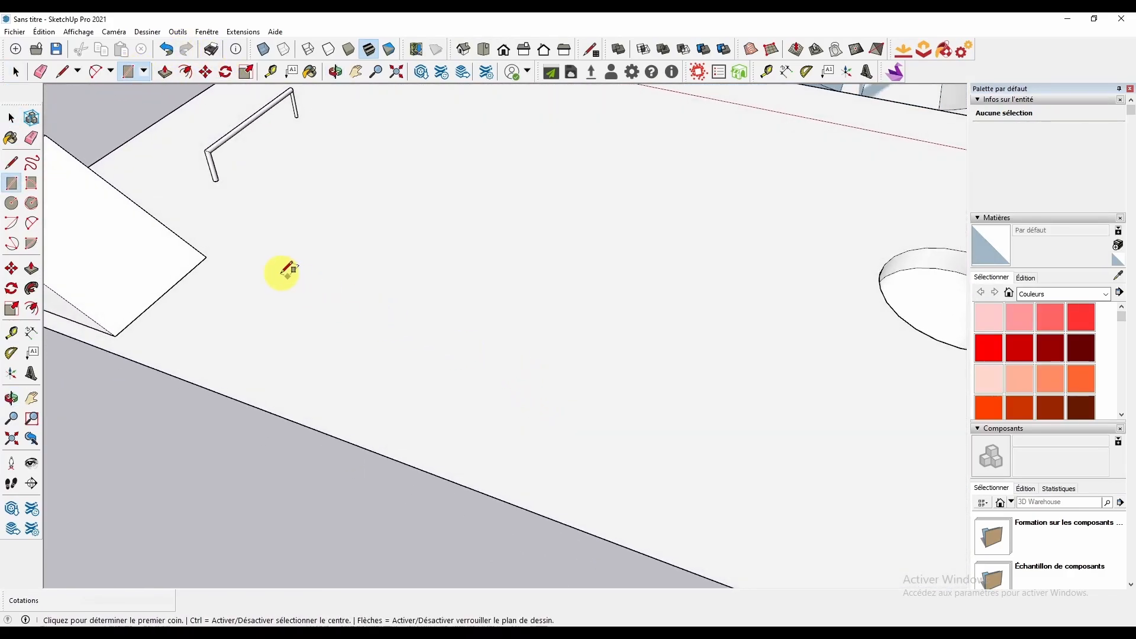
click(569, 375)
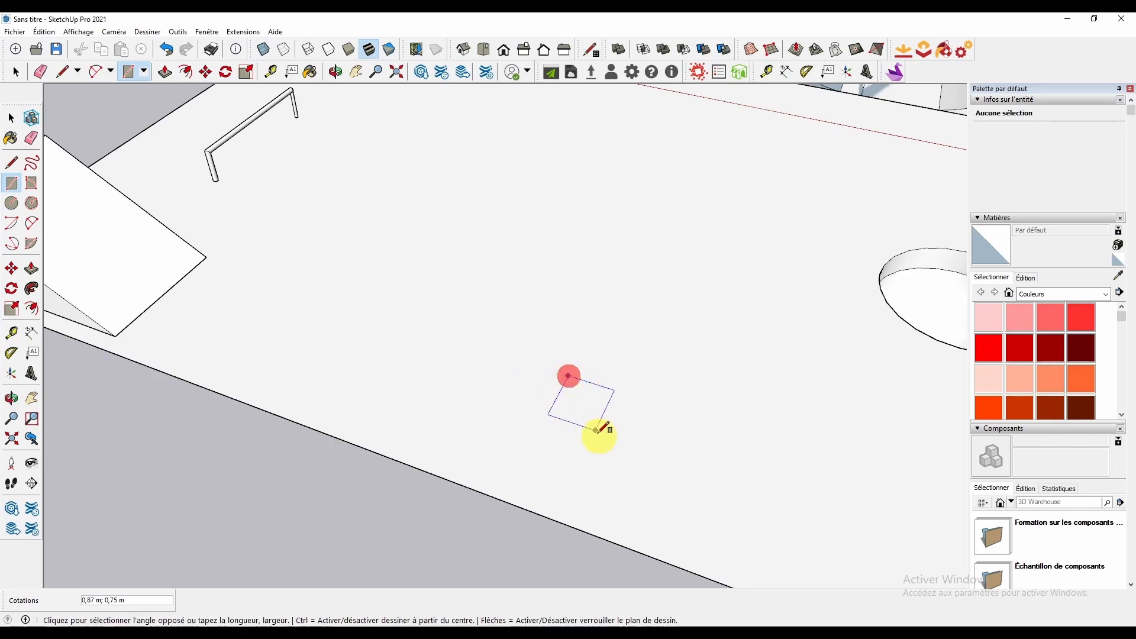
click(684, 542)
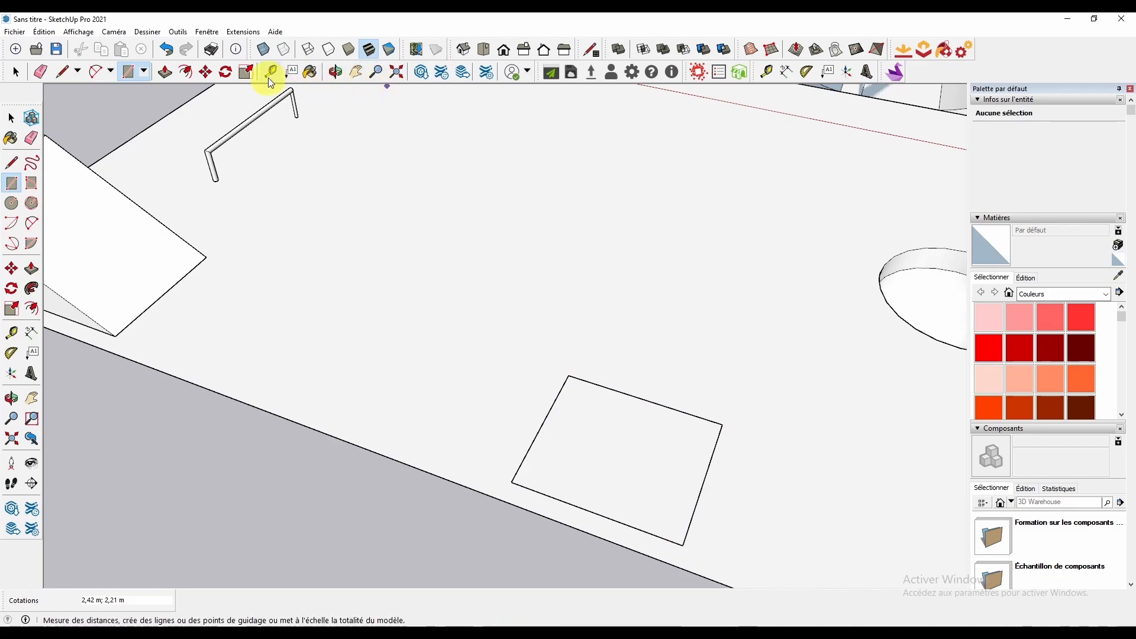
Push/Pull the new rectangle up 1.00 m to form a block
click(166, 71)
middle_drag(872, 427, 817, 310)
click(646, 324)
middle_drag(653, 288, 704, 261)
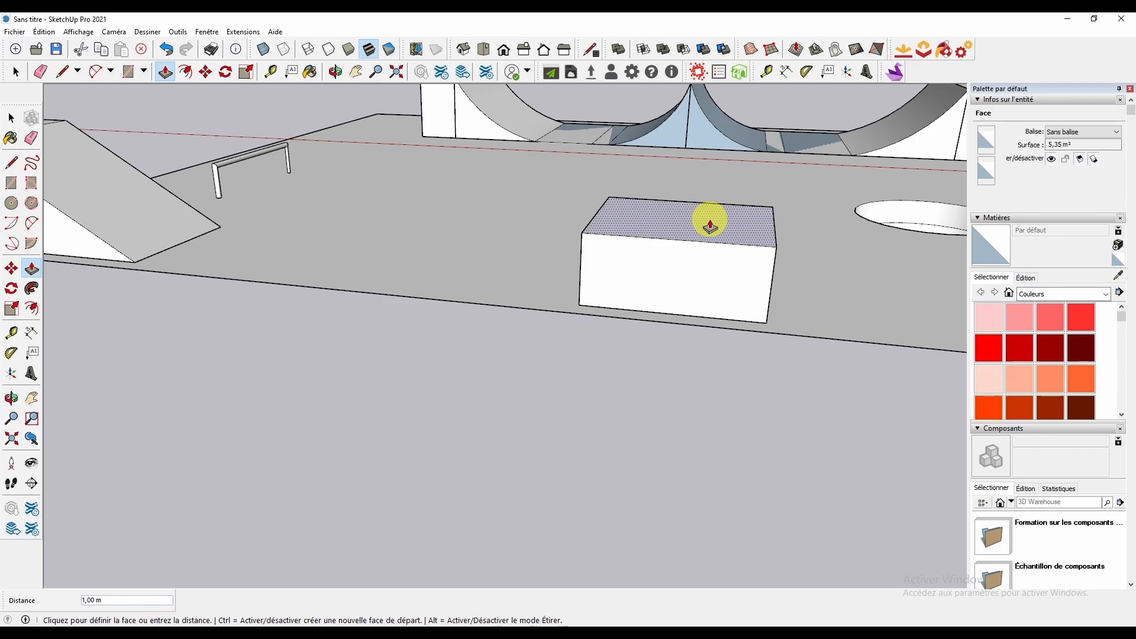
click(711, 224)
scroll(726, 357, up, 1)
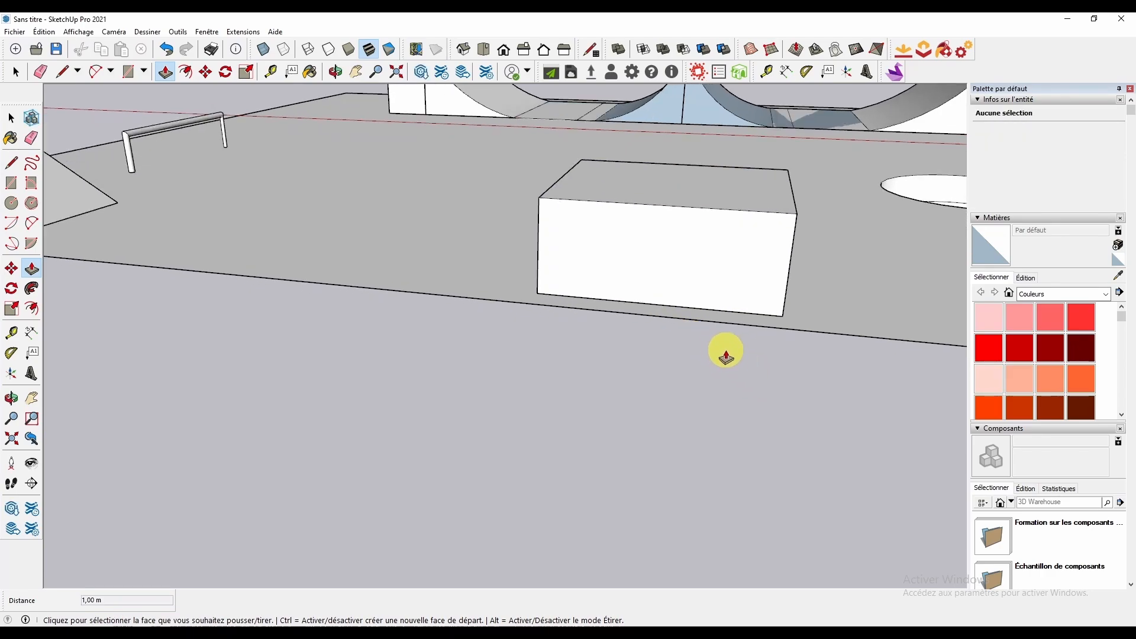
Move the block's upper end edge on the bowl side down to the slab to turn the block into a wedge
middle_drag(726, 356, 653, 261)
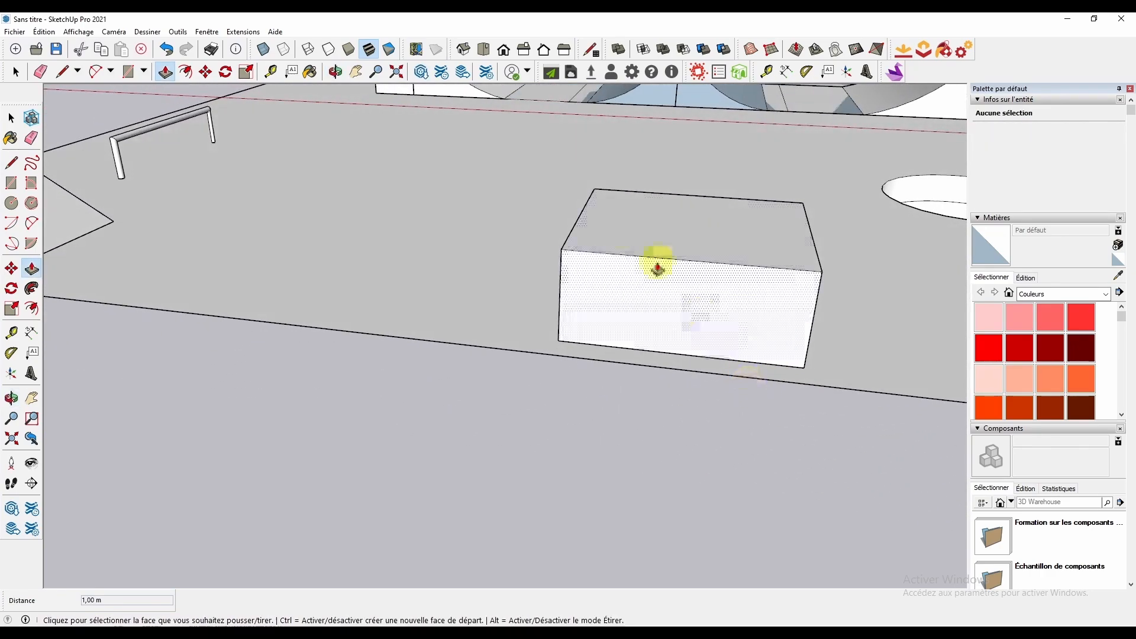
click(205, 72)
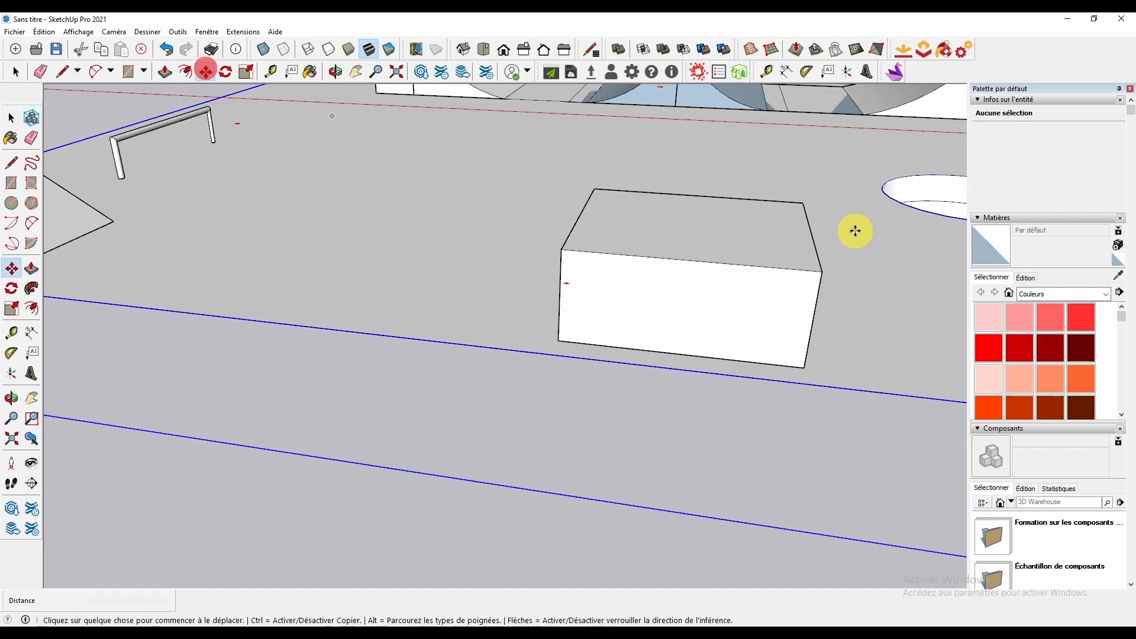
click(815, 234)
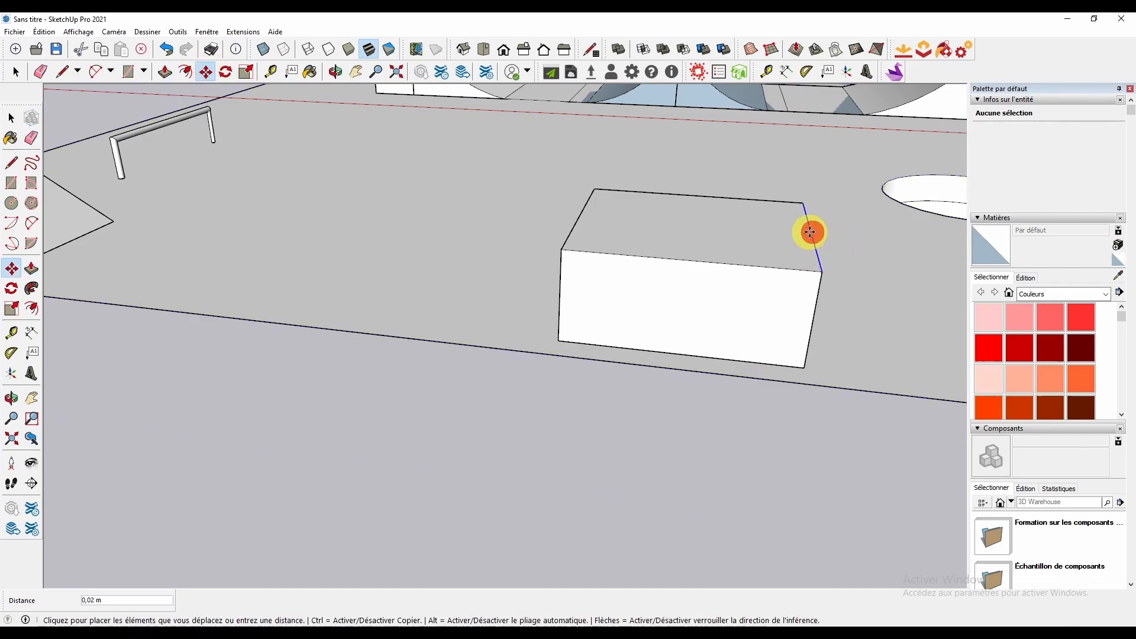
click(582, 213)
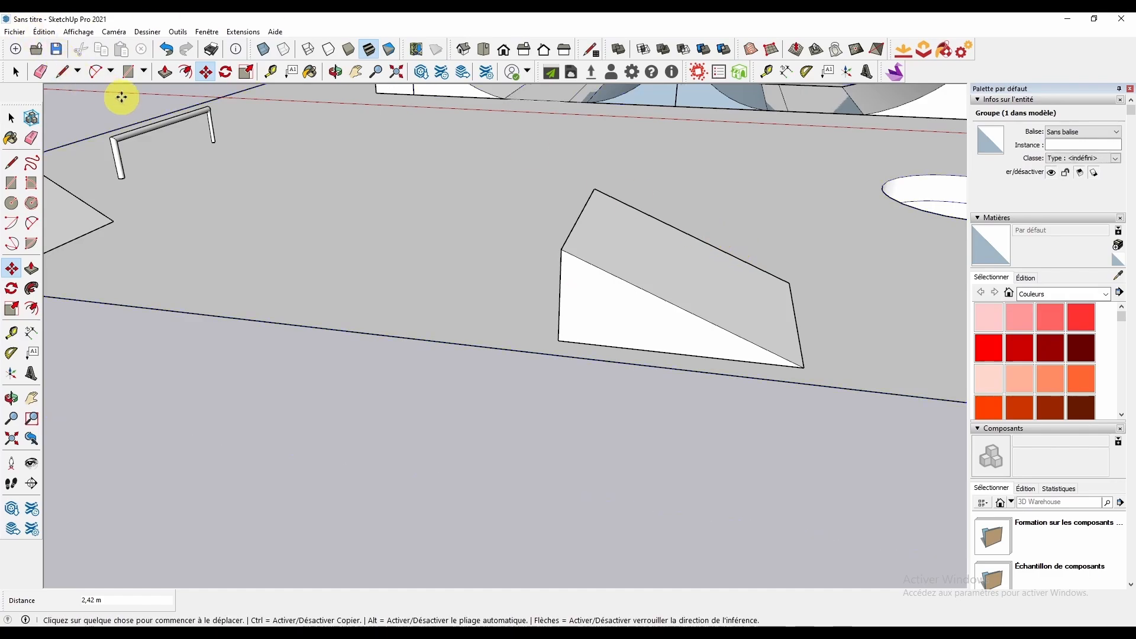
Draw a concave two-point arc on the wedge's triangular side face, from its upper corner down to the base
click(96, 71)
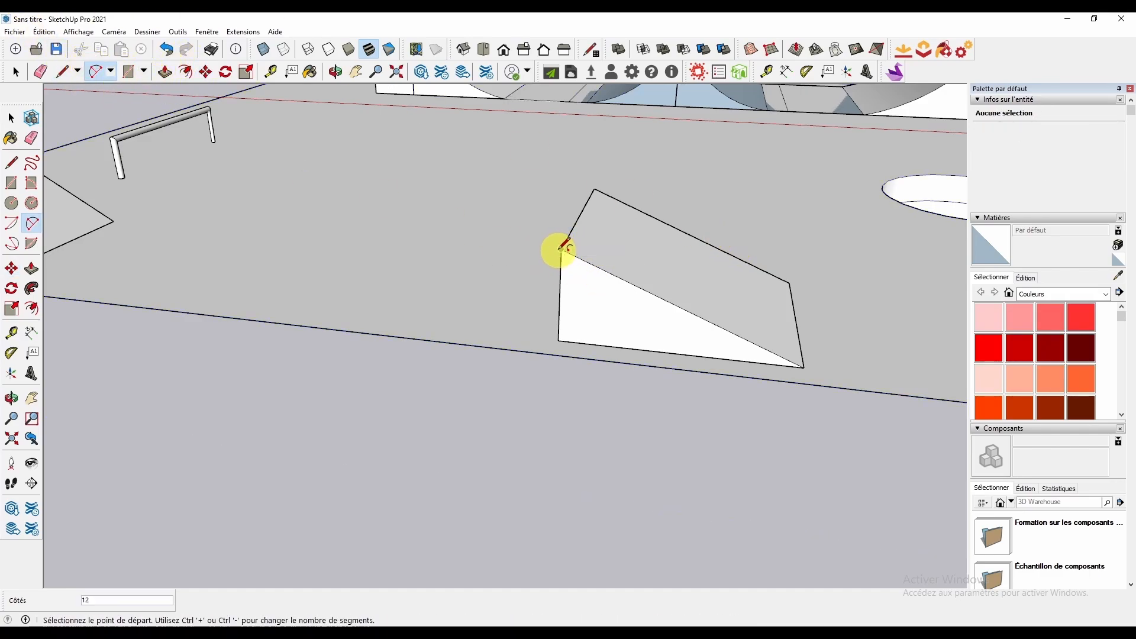
click(560, 249)
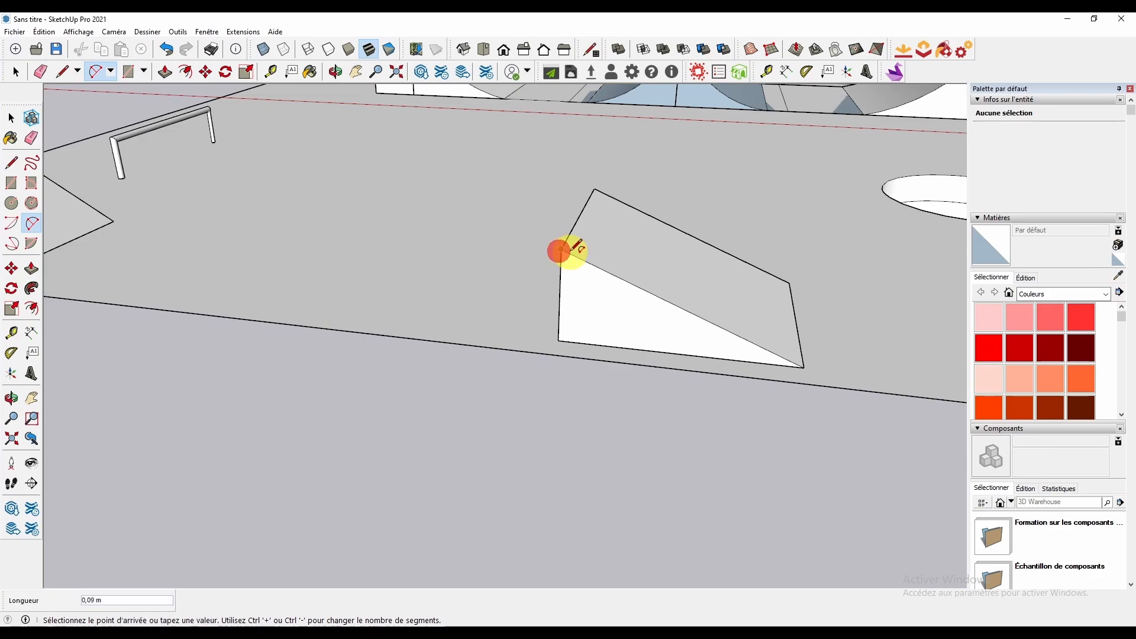
click(803, 367)
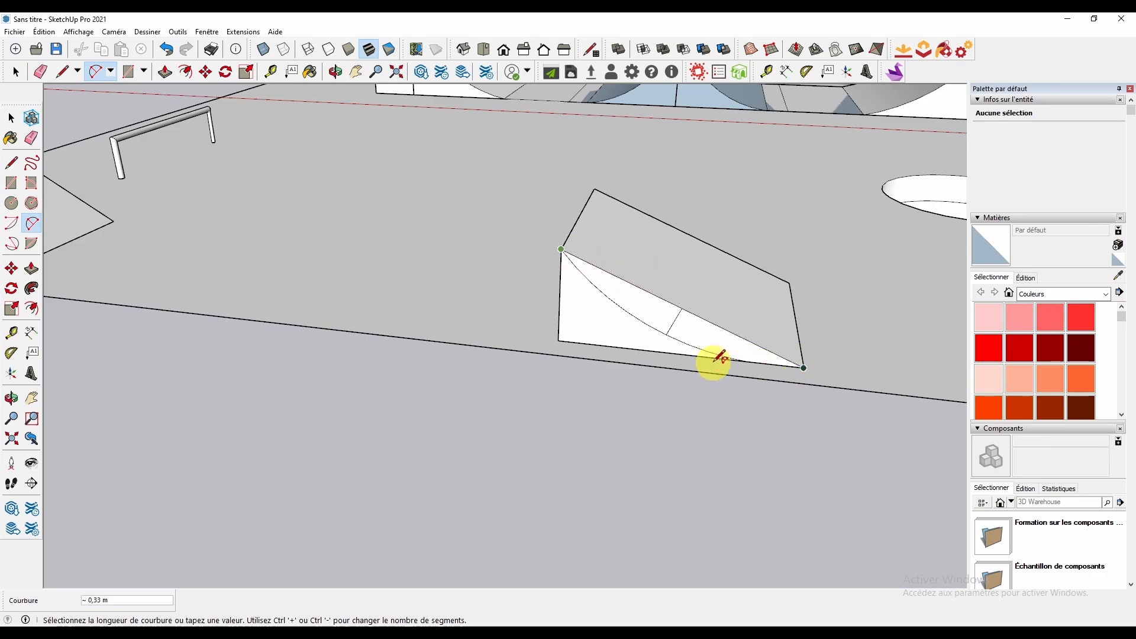
Push/Pull the face above the arc 2.21 m through to the far side to carve the wedge into a curved ramp
click(166, 72)
mouse_move(451, 254)
middle_down()
mouse_move(347, 325)
mouse_move(358, 277)
mouse_move(451, 243)
middle_up()
click(467, 264)
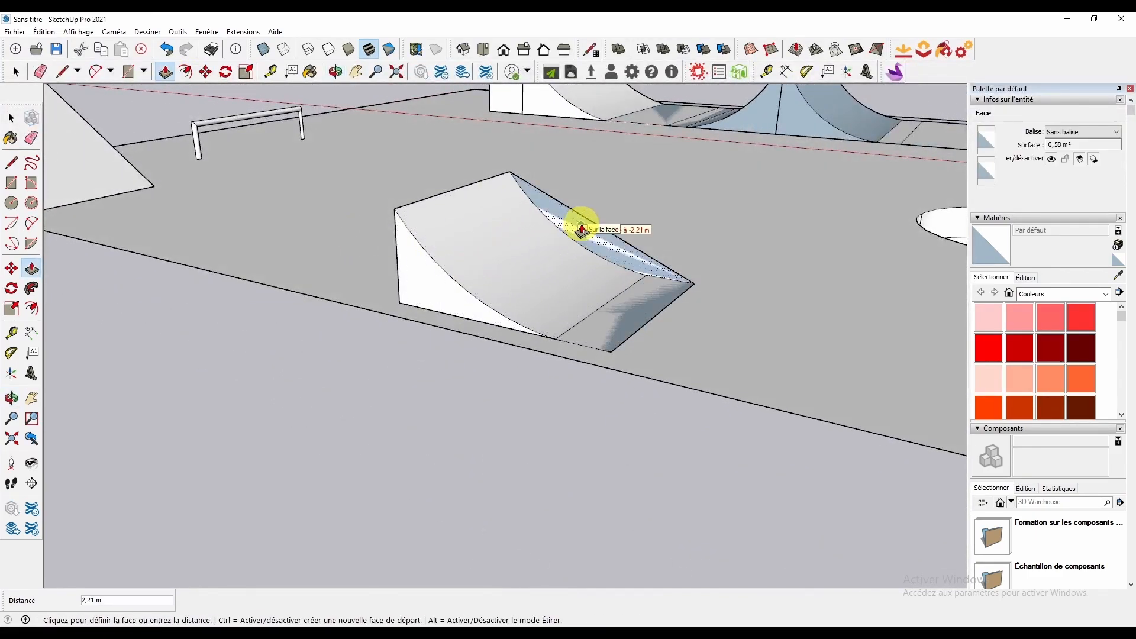
click(582, 229)
Draw a vertical rectangle about 1.31 m by 1.00 m outward from the vertical back edge of the small curved ramp
middle_drag(386, 413, 500, 500)
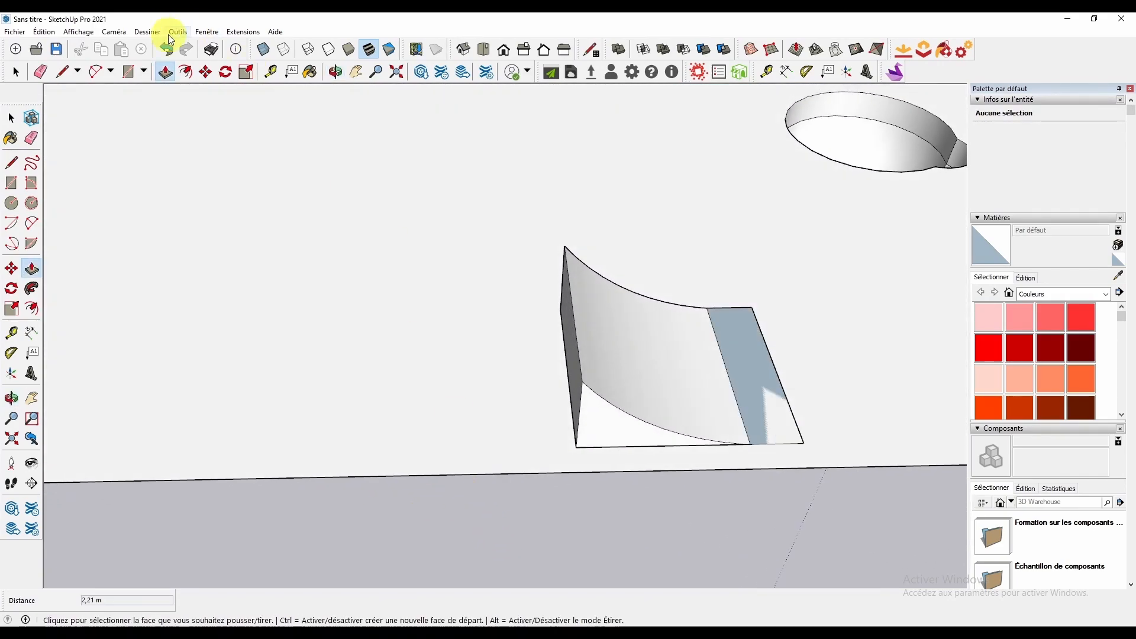
click(129, 76)
middle_drag(355, 229, 507, 271)
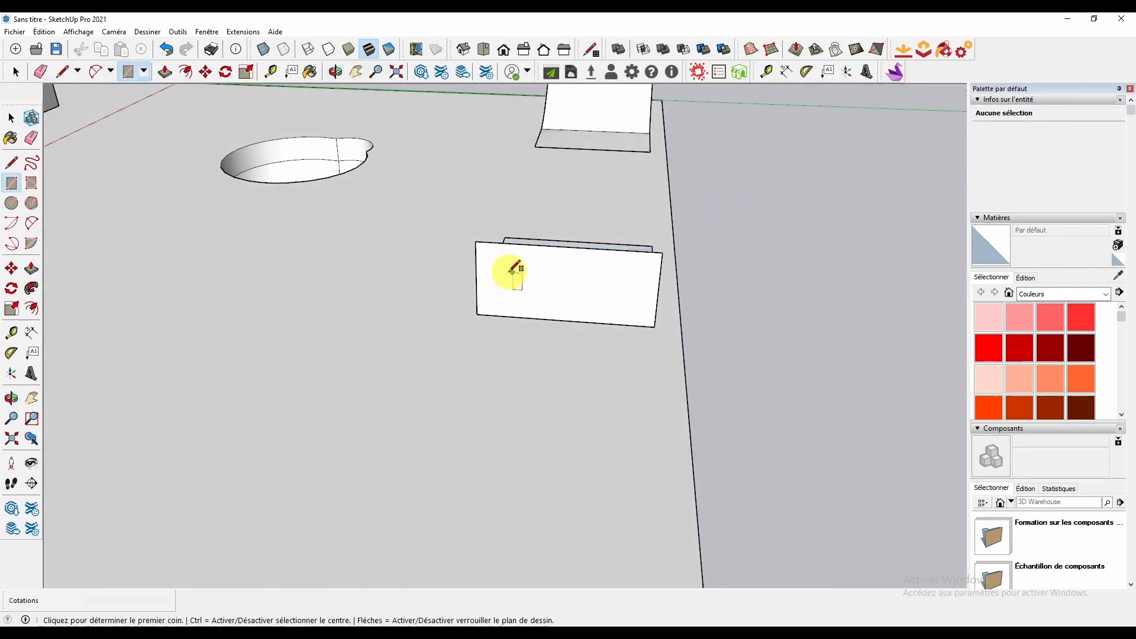
click(476, 242)
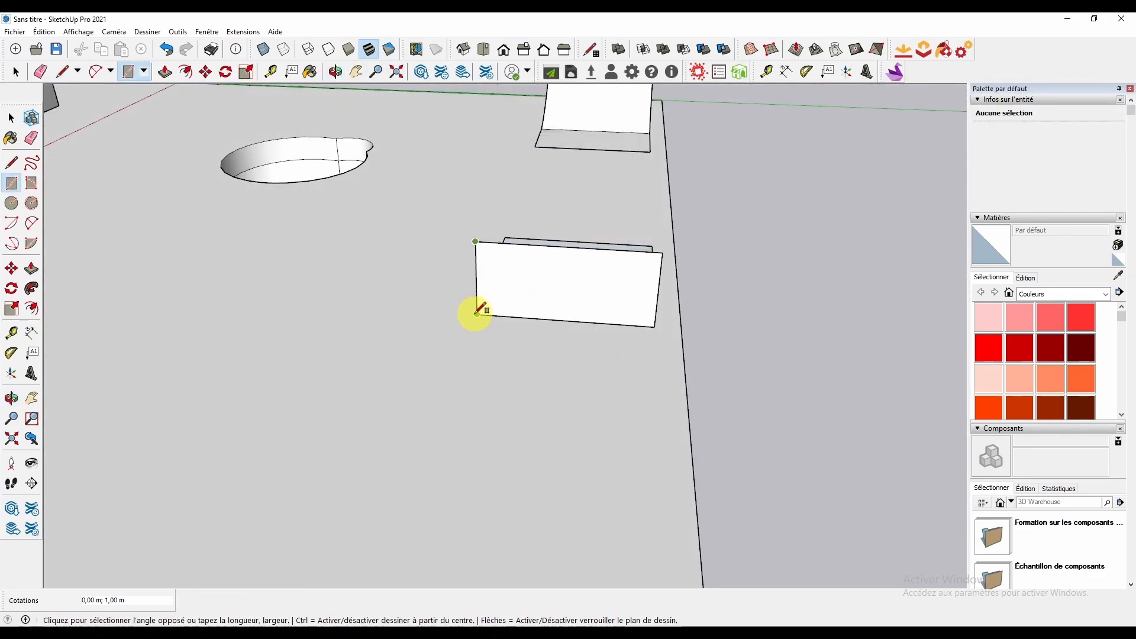
middle_drag(477, 311, 419, 274)
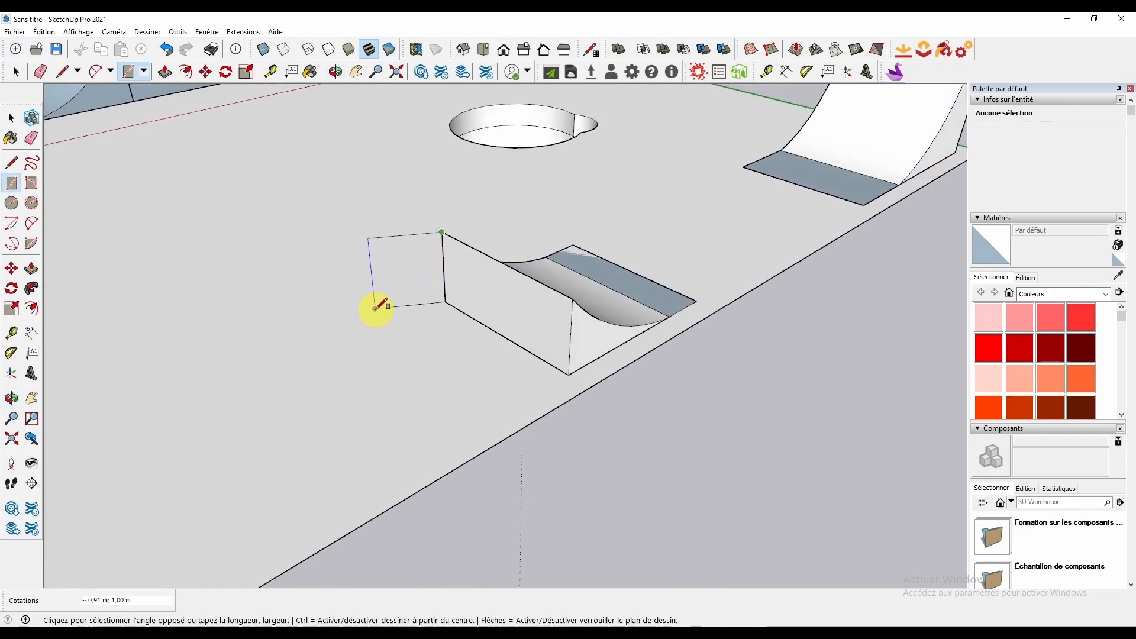
click(358, 334)
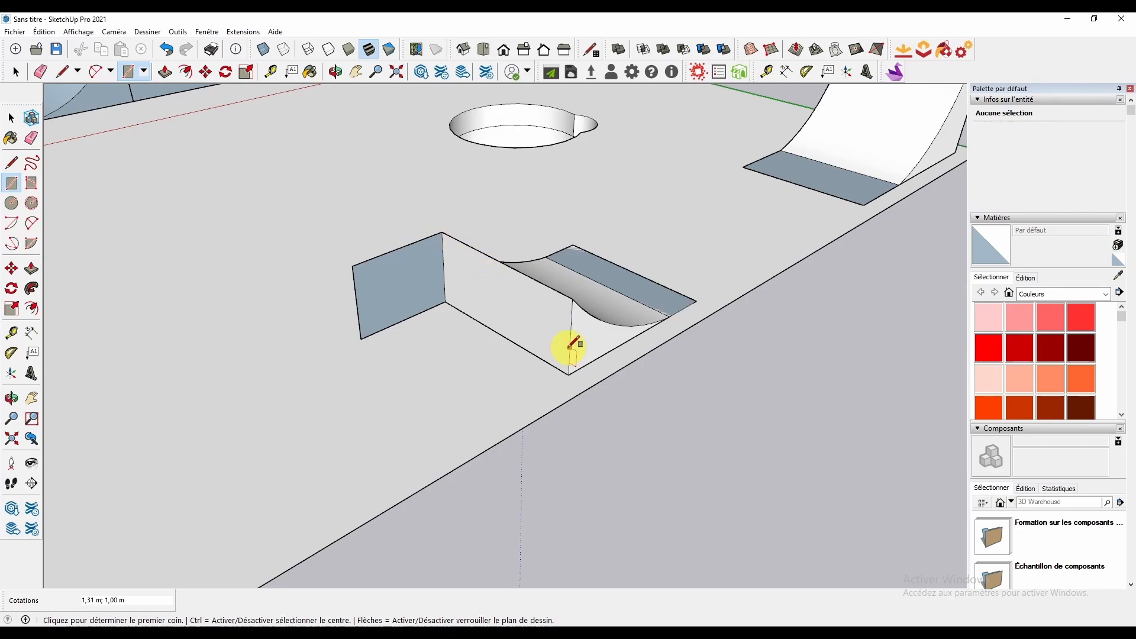
middle_drag(393, 291, 555, 272)
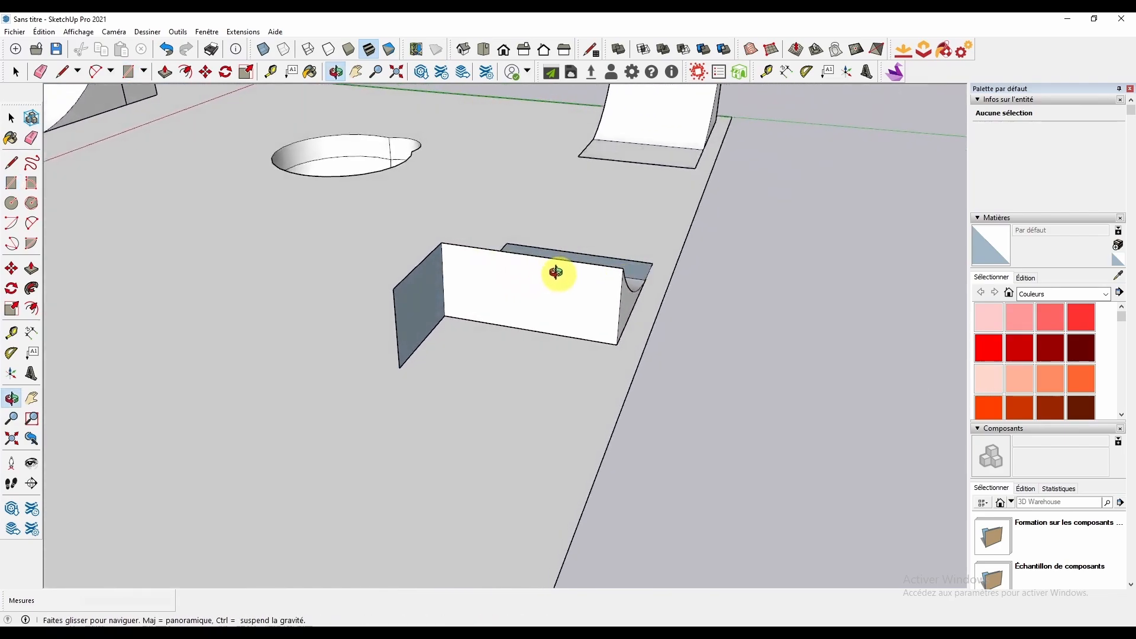
click(395, 289)
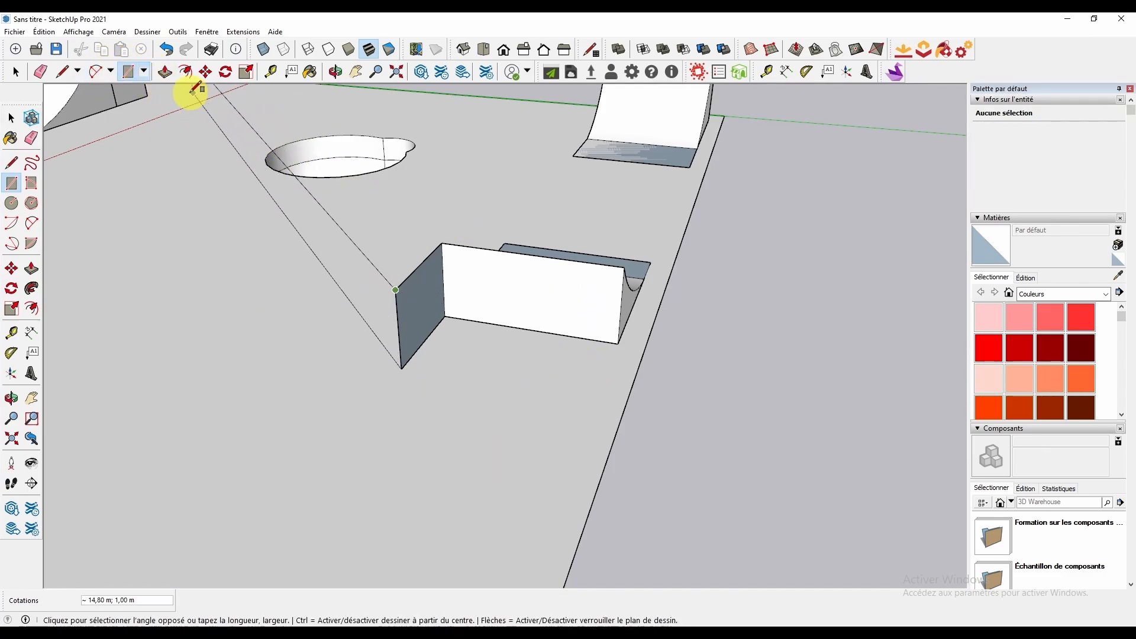
Push/Pull the vertical rectangle 2.21 m across the ramp's full width to form a platform block behind it
click(165, 72)
middle_drag(736, 436, 368, 419)
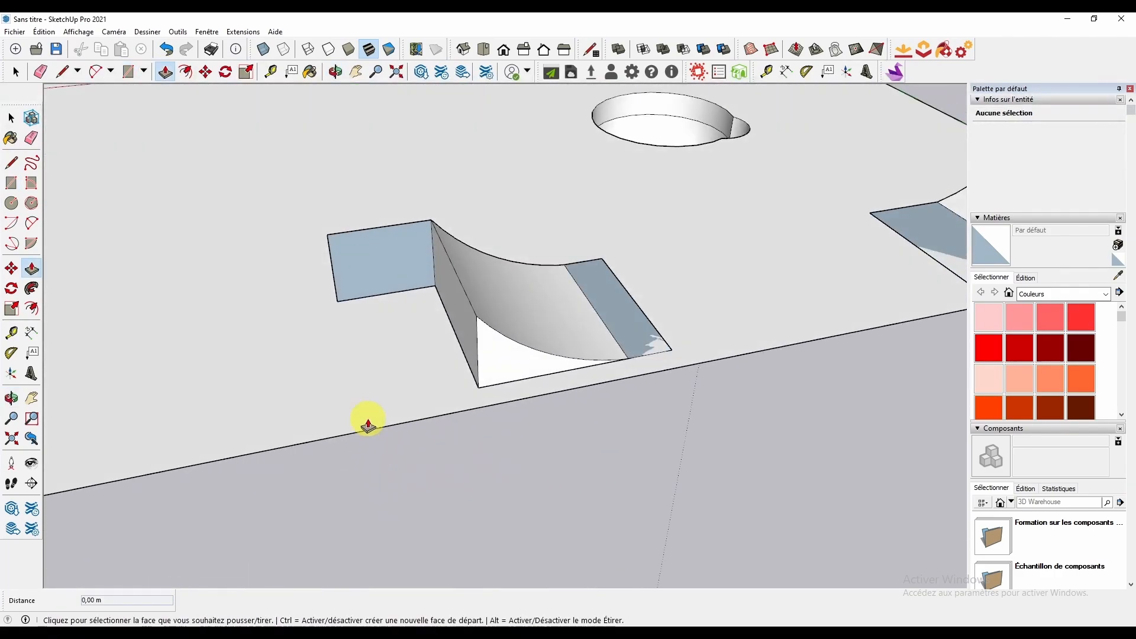
click(403, 265)
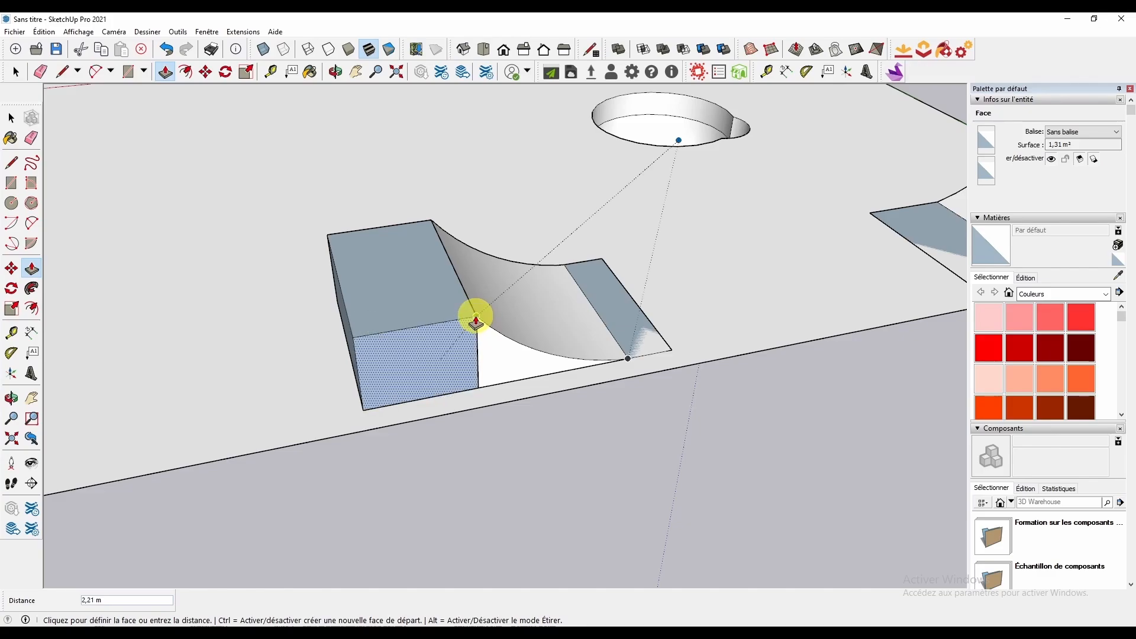
click(476, 320)
Draw a rectangle about 2.21 m by 1.37 m on the slab from the platform block's rear base edge
middle_drag(459, 472, 758, 413)
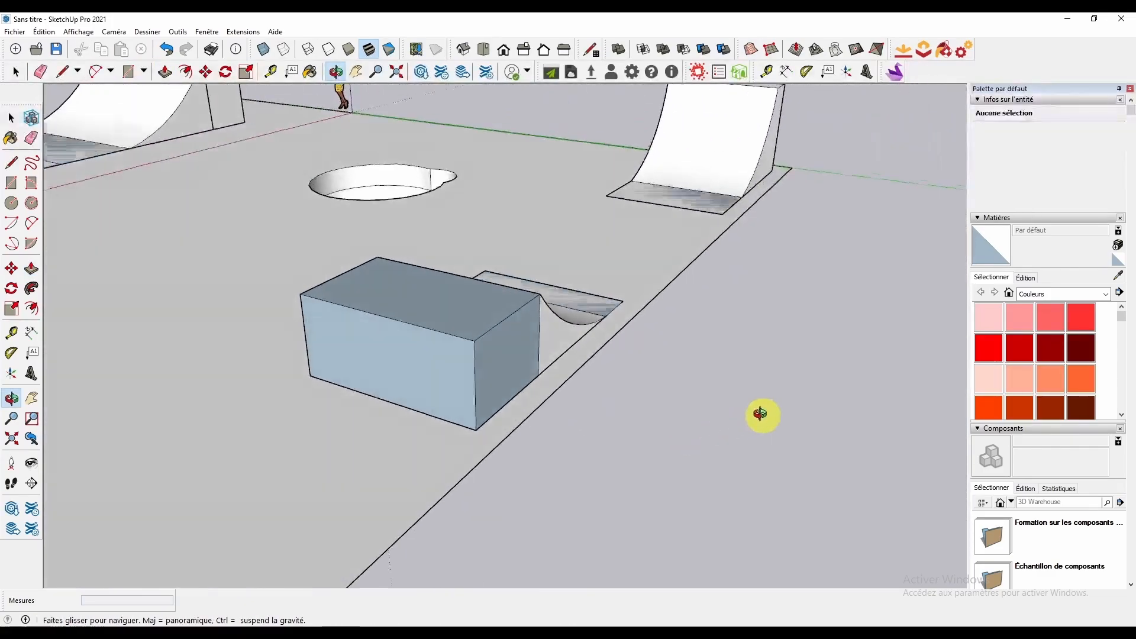
middle_drag(586, 508, 734, 456)
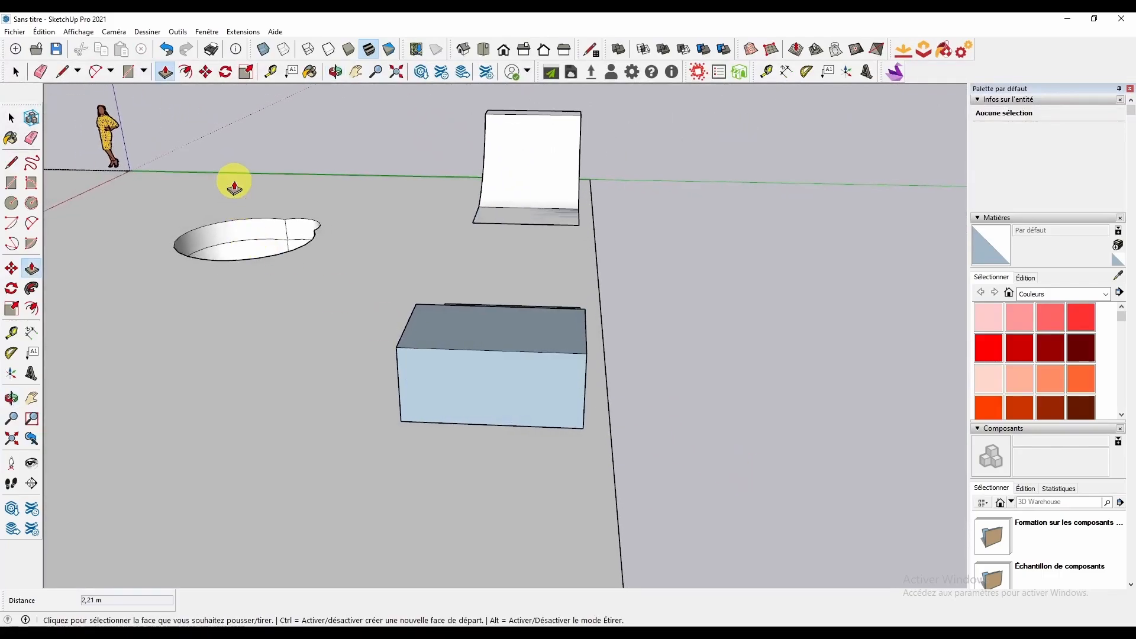
click(127, 71)
middle_drag(628, 375, 451, 309)
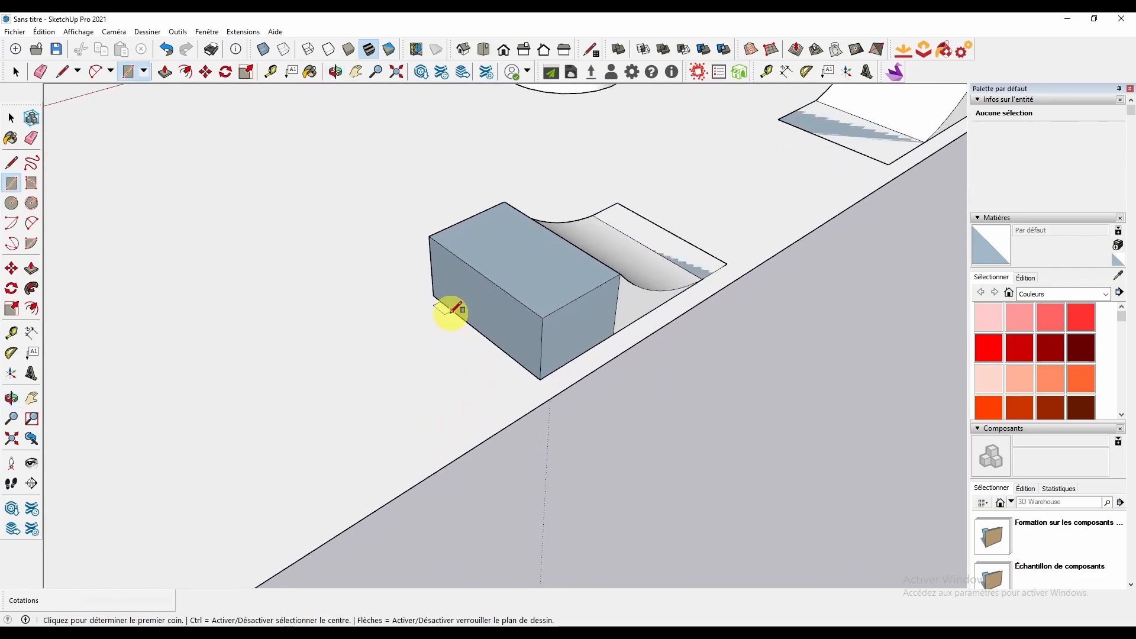
click(432, 297)
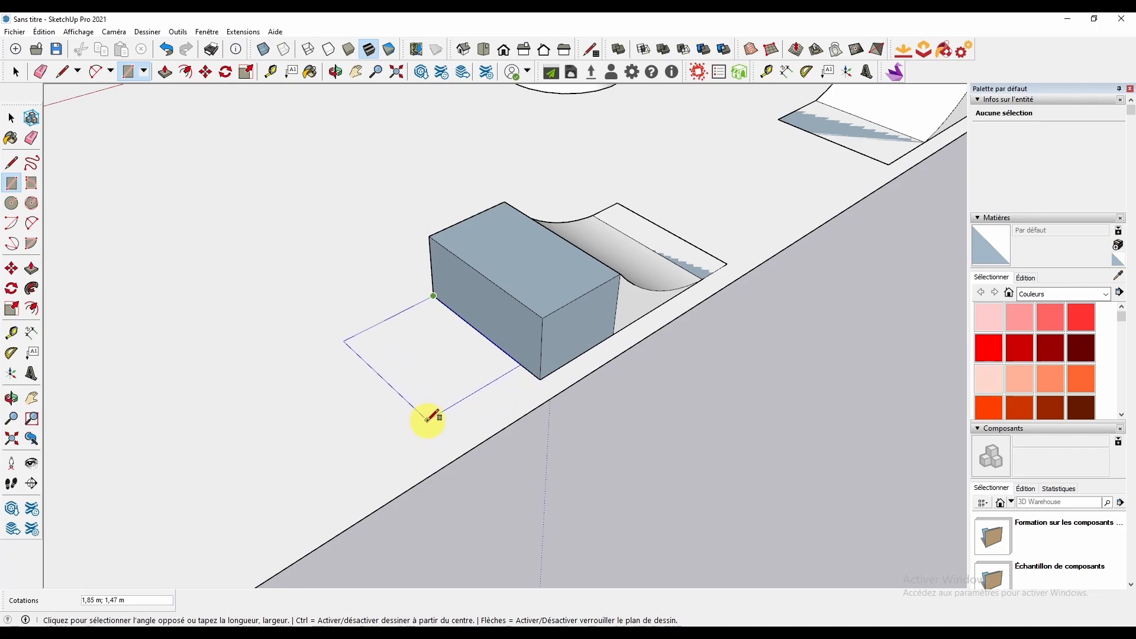
click(457, 430)
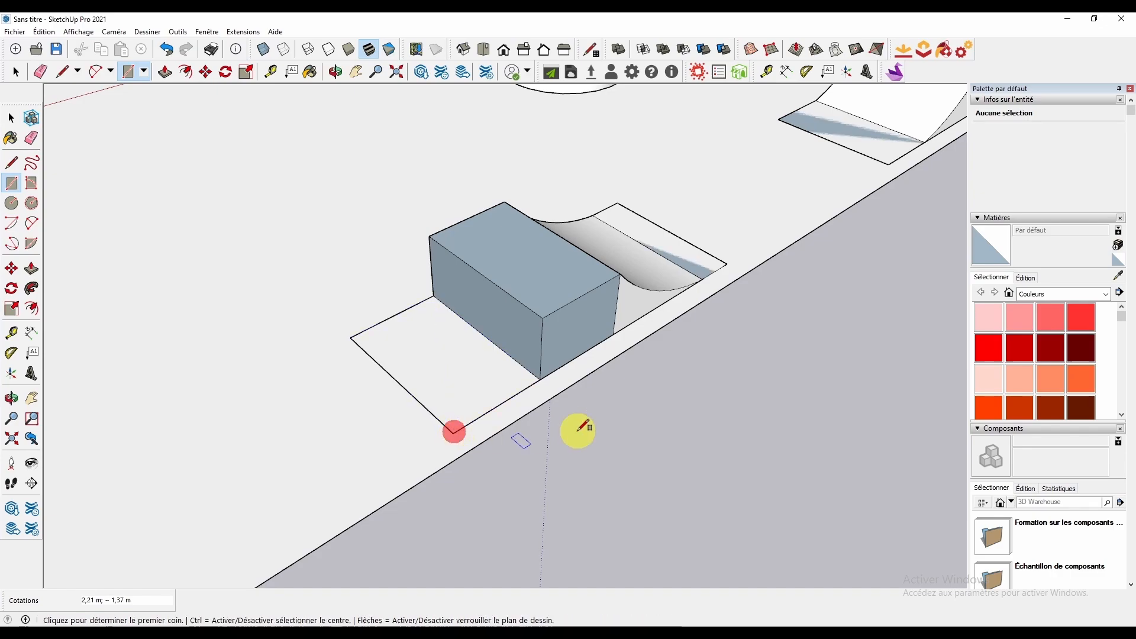
Push/Pull the rectangle behind the platform block up 1.00 m, level with the block's top
middle_drag(578, 432, 550, 445)
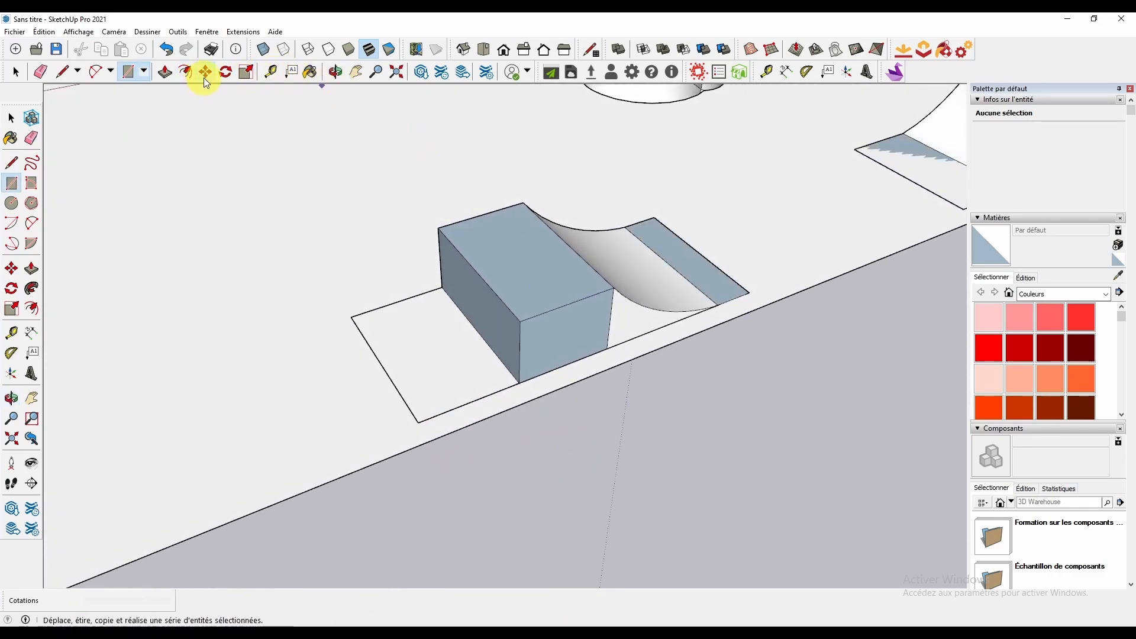
click(164, 71)
click(449, 354)
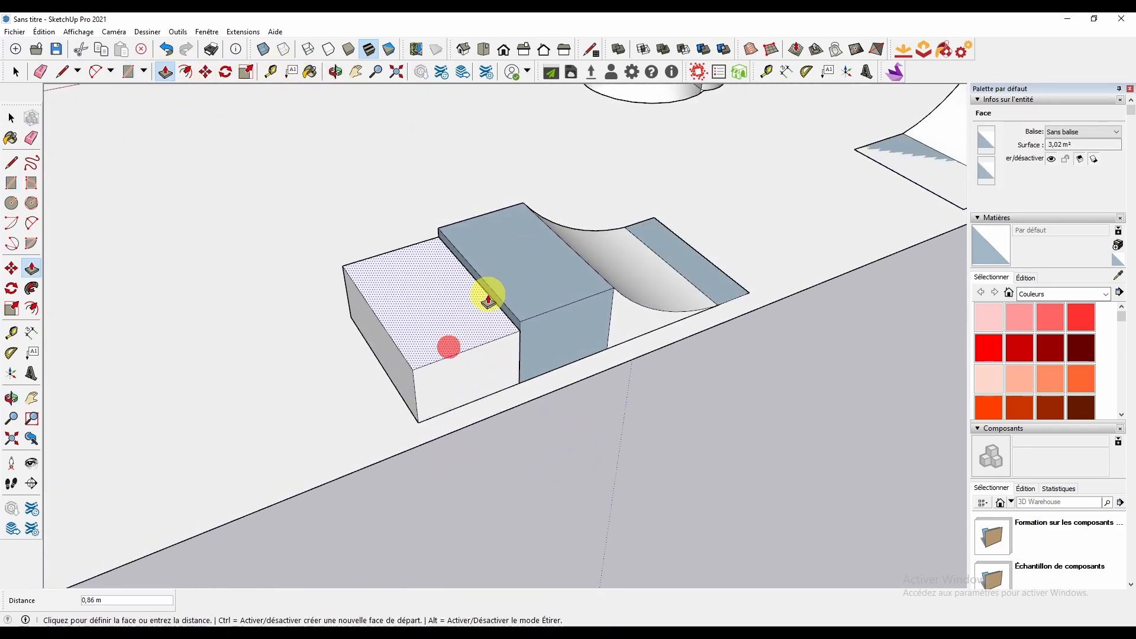
click(494, 294)
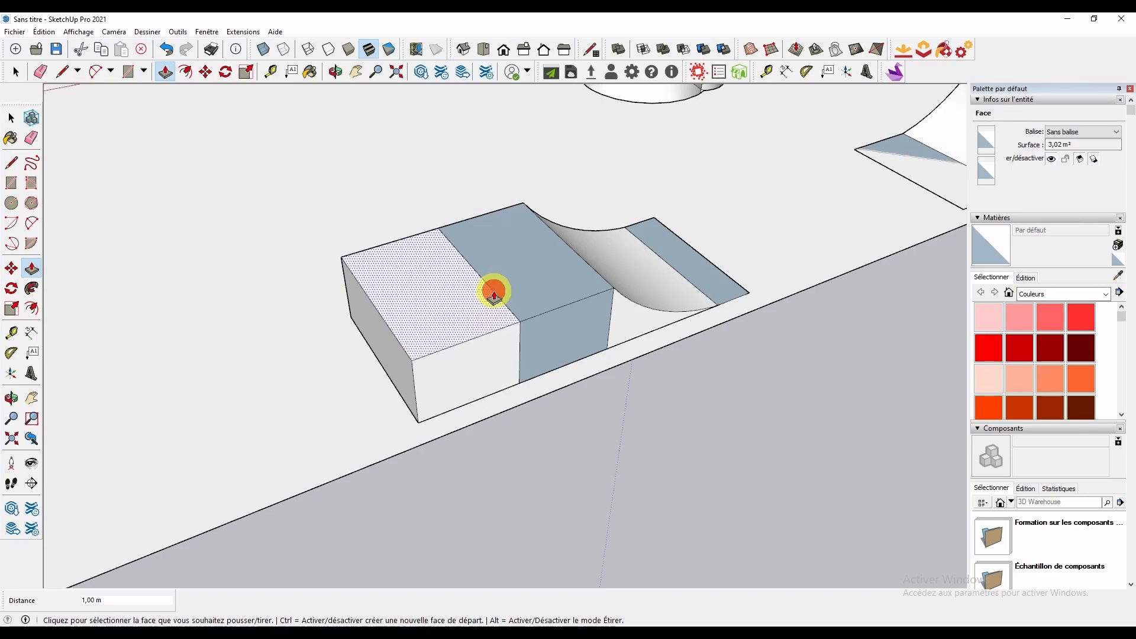
click(203, 72)
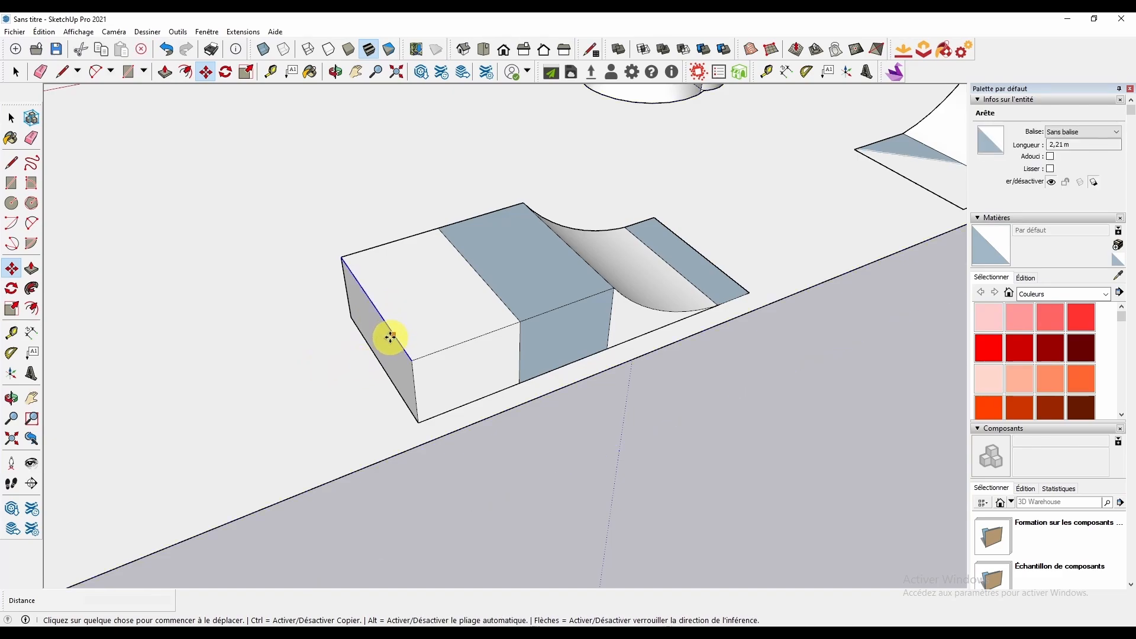
key(space)
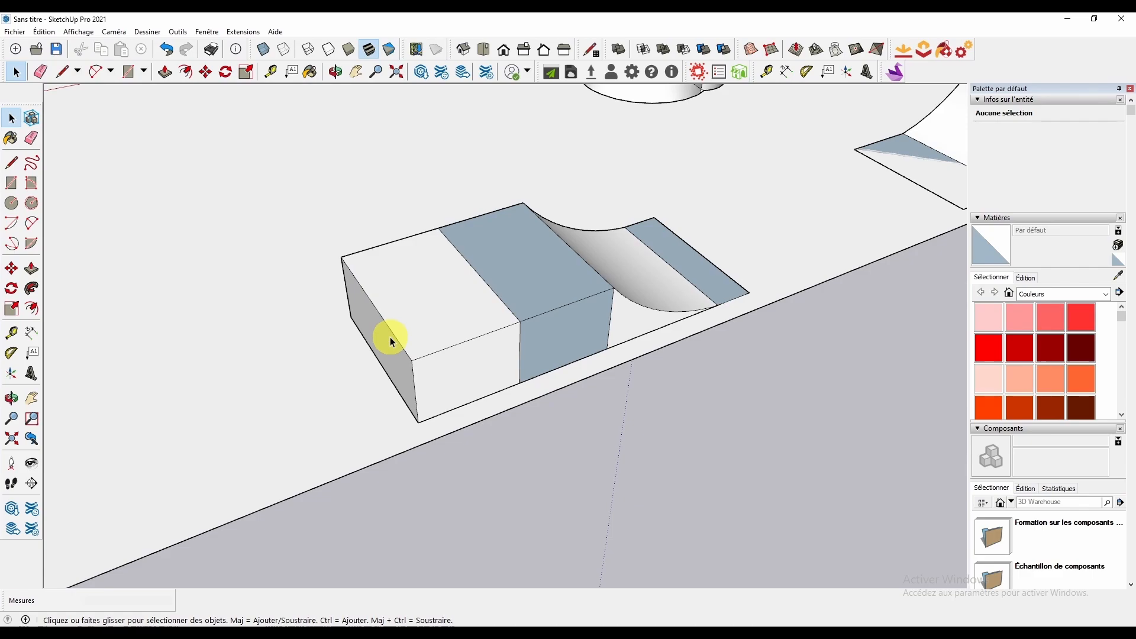
Draw a diagonal line about 1.69 m long across the new block's side face, from its top corner at the platform to its outer base corner
middle_drag(414, 330, 482, 291)
scroll(491, 294, up, 2)
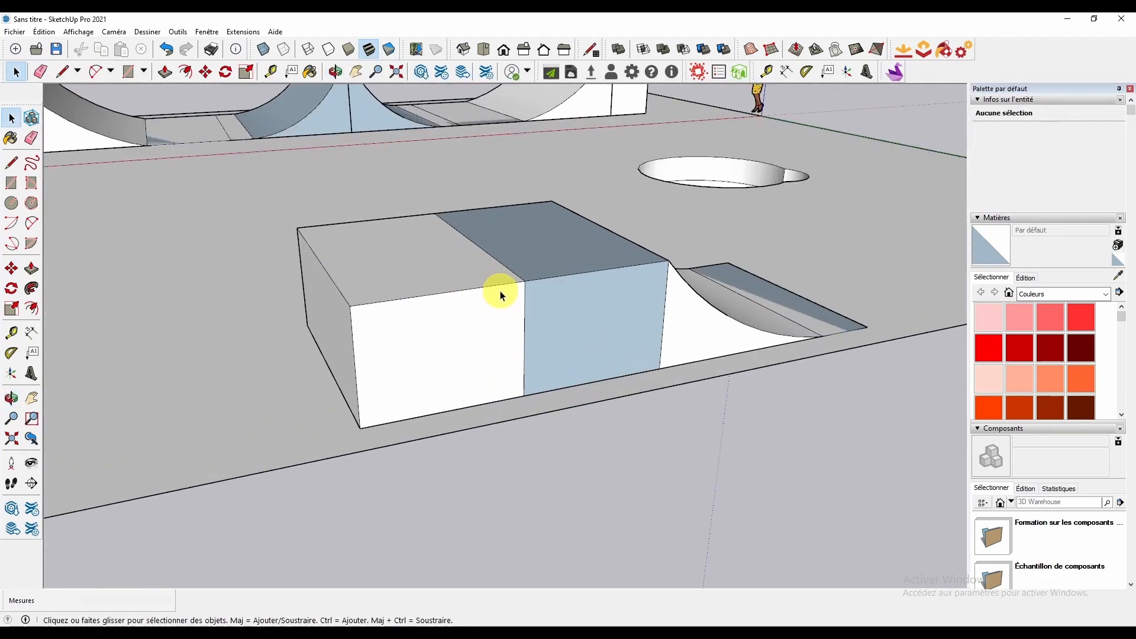
key(l)
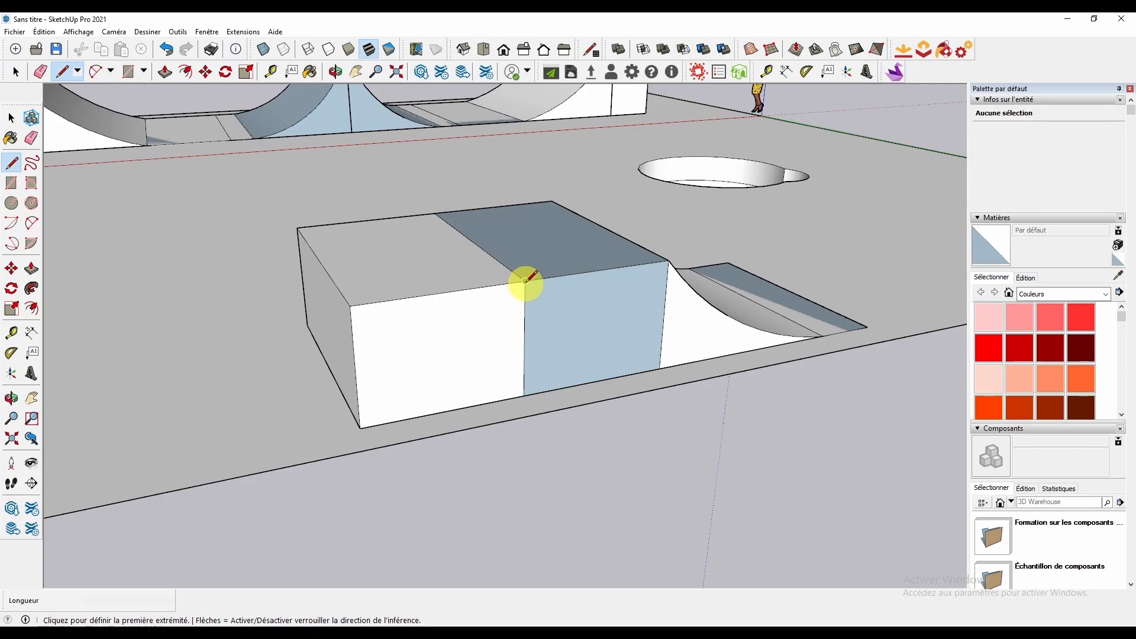
click(525, 281)
click(365, 425)
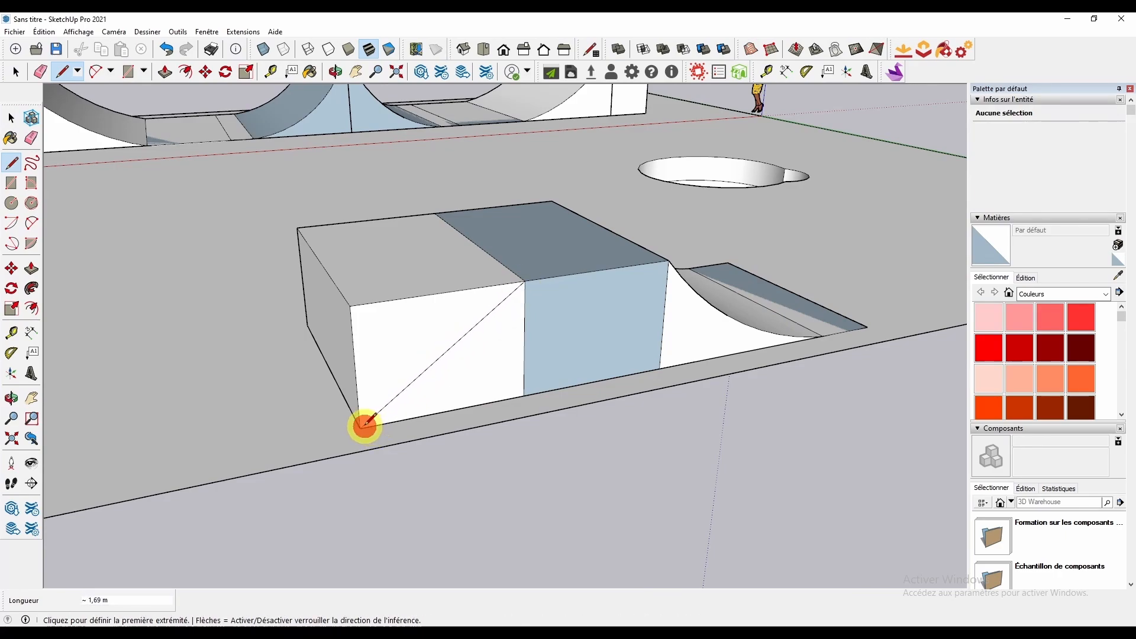
key(space)
Push/Pull the triangle above the diagonal 2.21 m through the block to leave a sloped ramp behind the platform
click(408, 335)
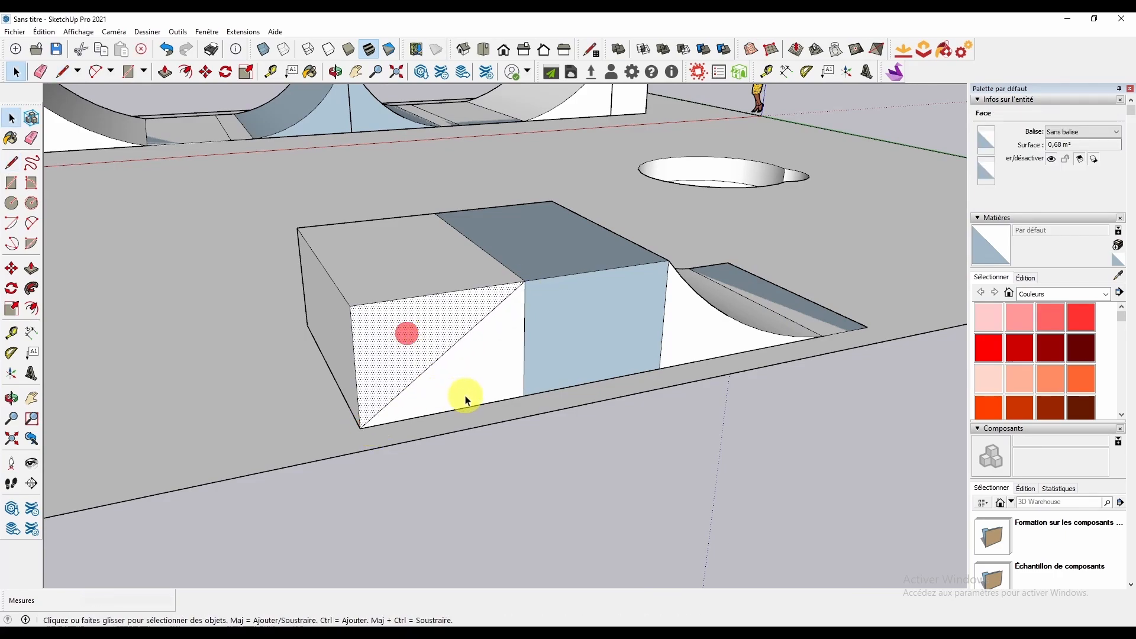
click(467, 391)
click(418, 351)
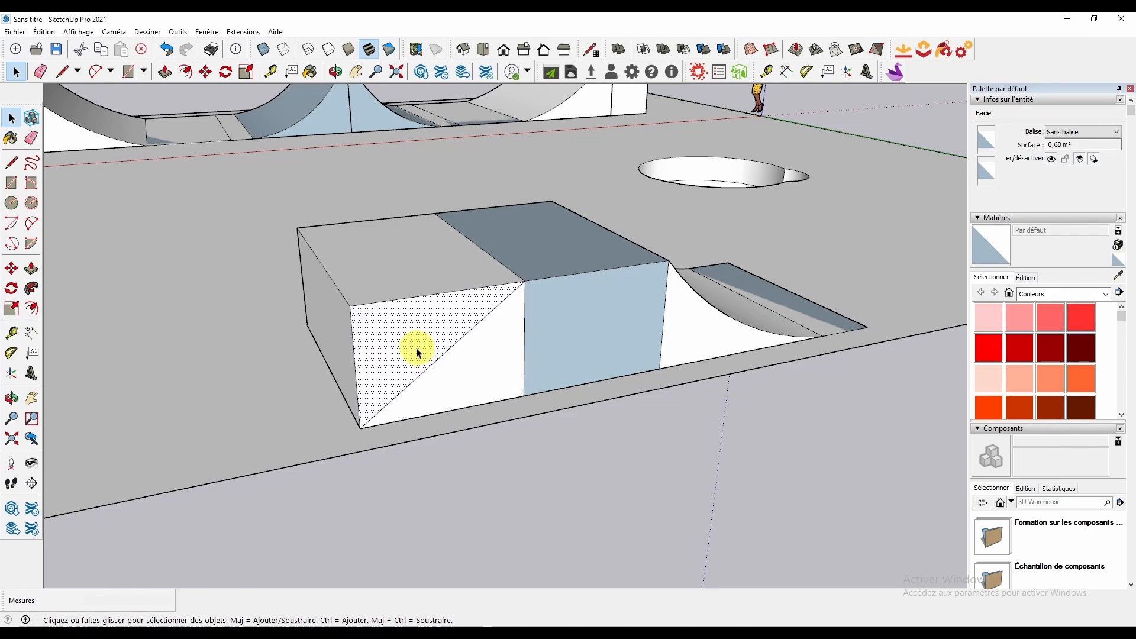
key(p)
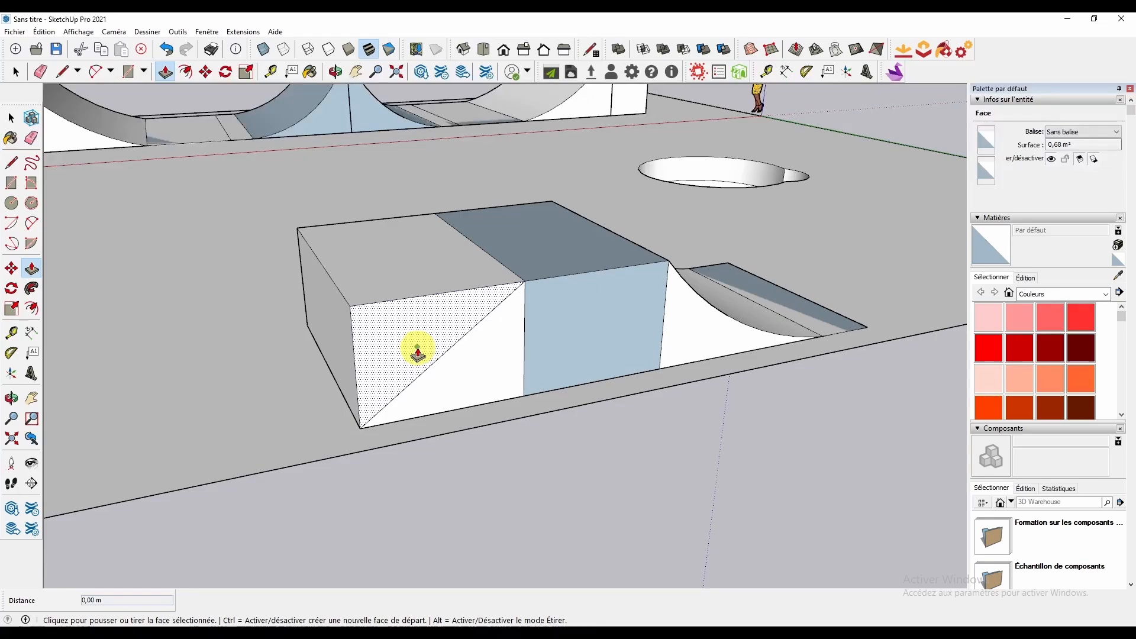
click(418, 350)
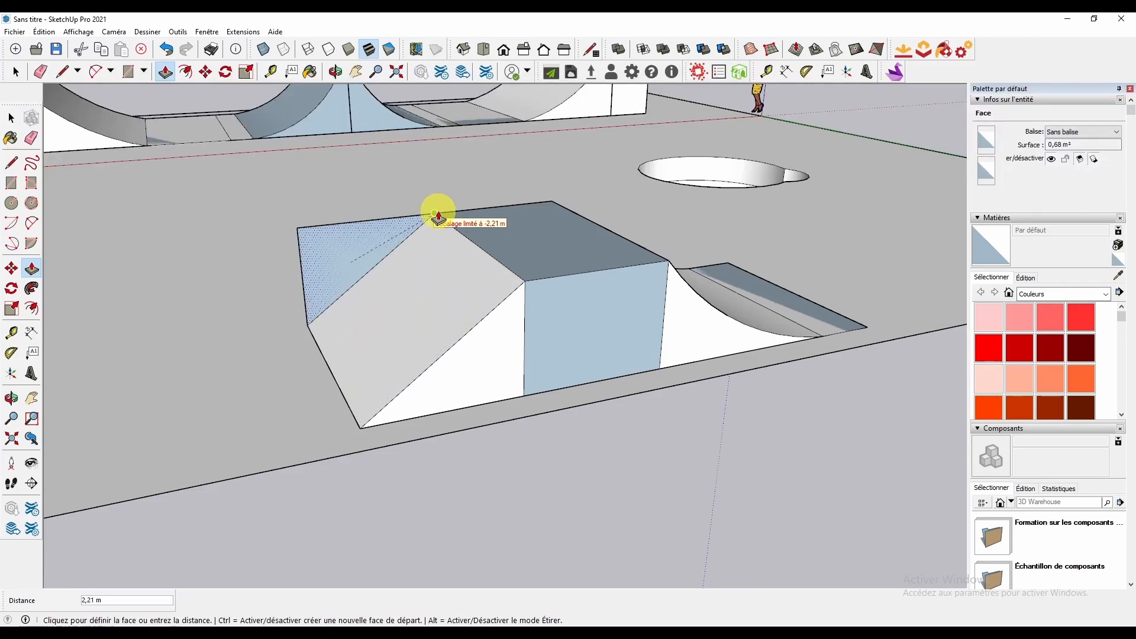
click(438, 212)
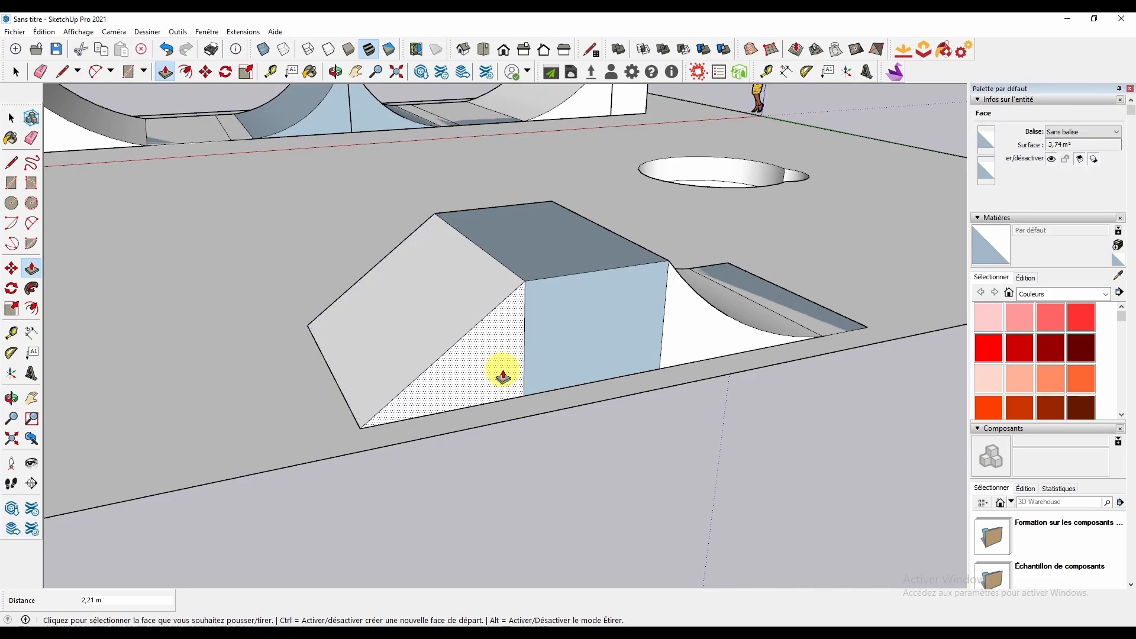
Draw a rectangle about 1.31 m by 0.34 m on the platform top, along its side nearest the slab edge
scroll(482, 338, down, 3)
middle_drag(495, 293, 581, 364)
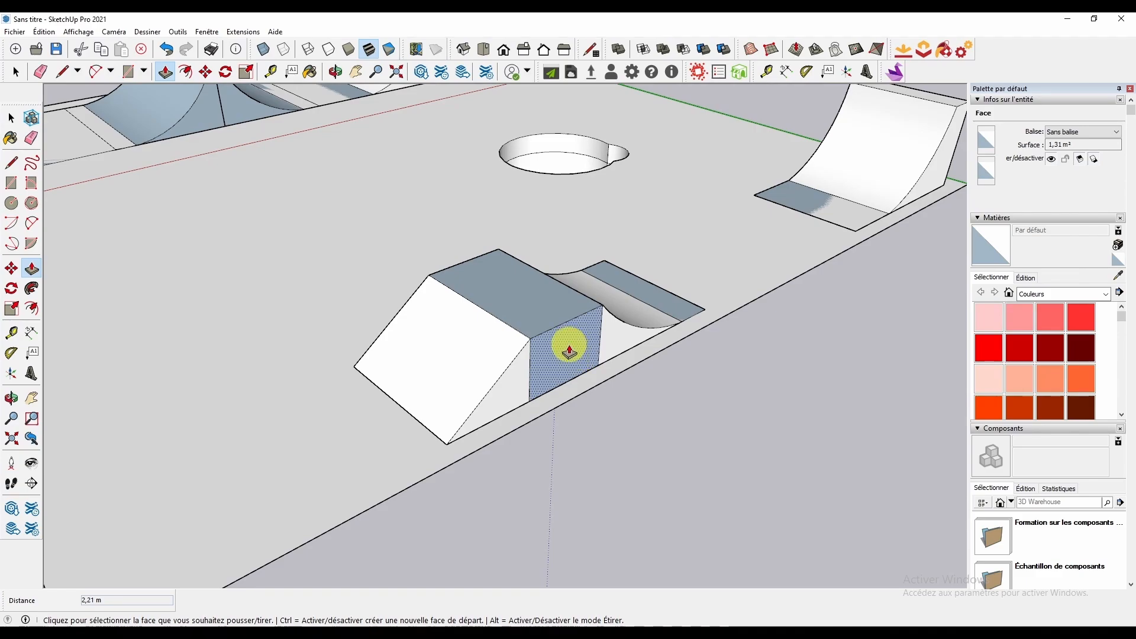
middle_drag(664, 367, 127, 346)
middle_drag(326, 360, 198, 401)
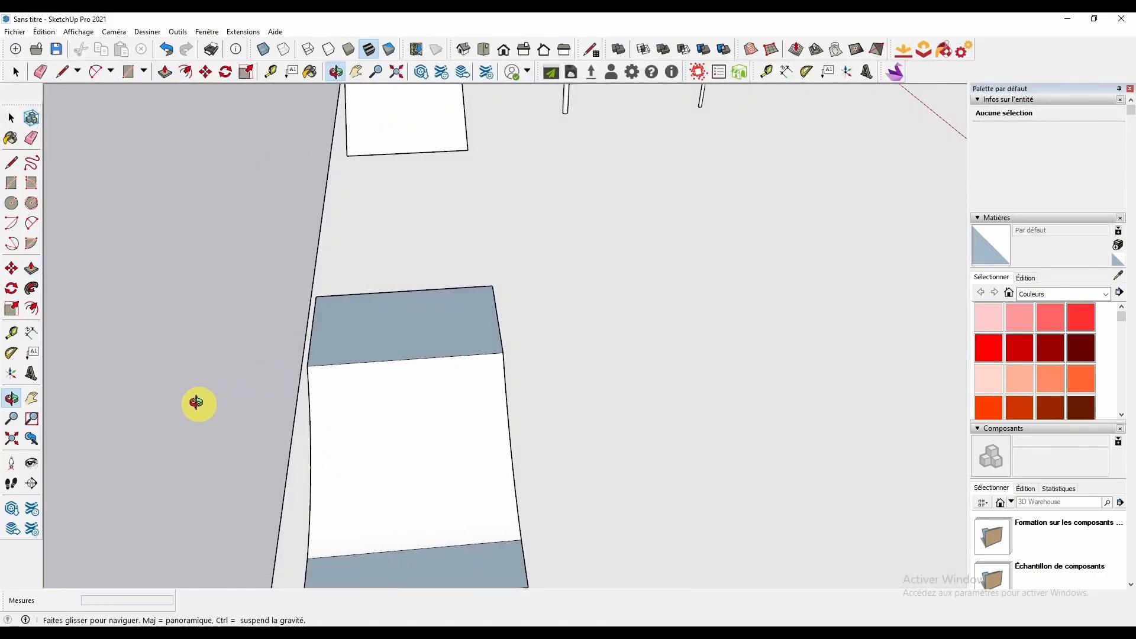
click(129, 71)
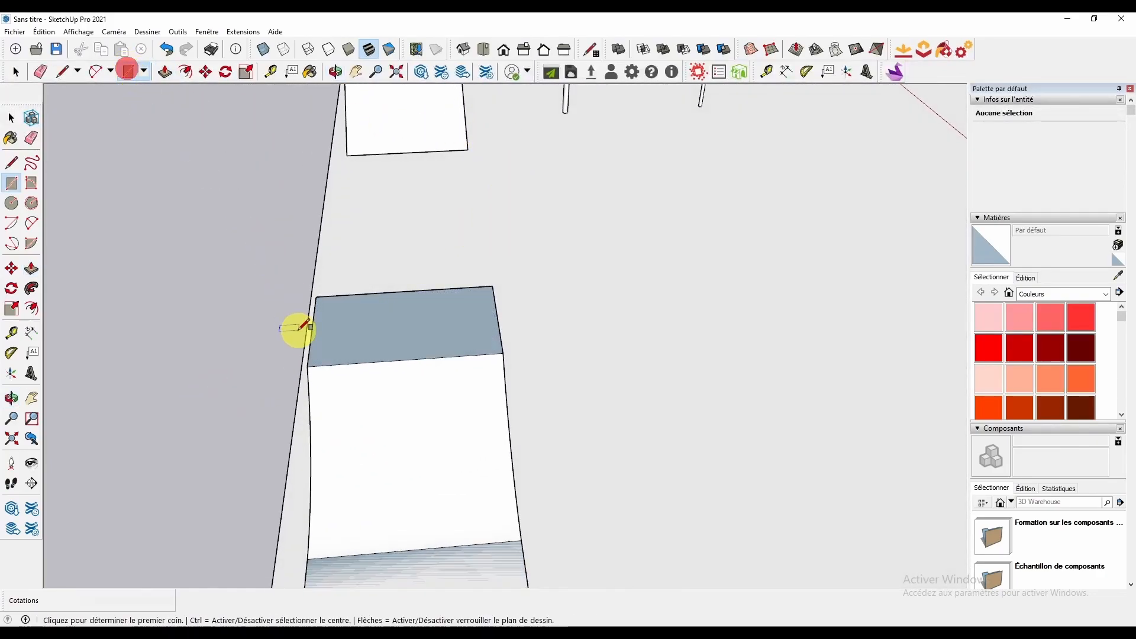
click(317, 296)
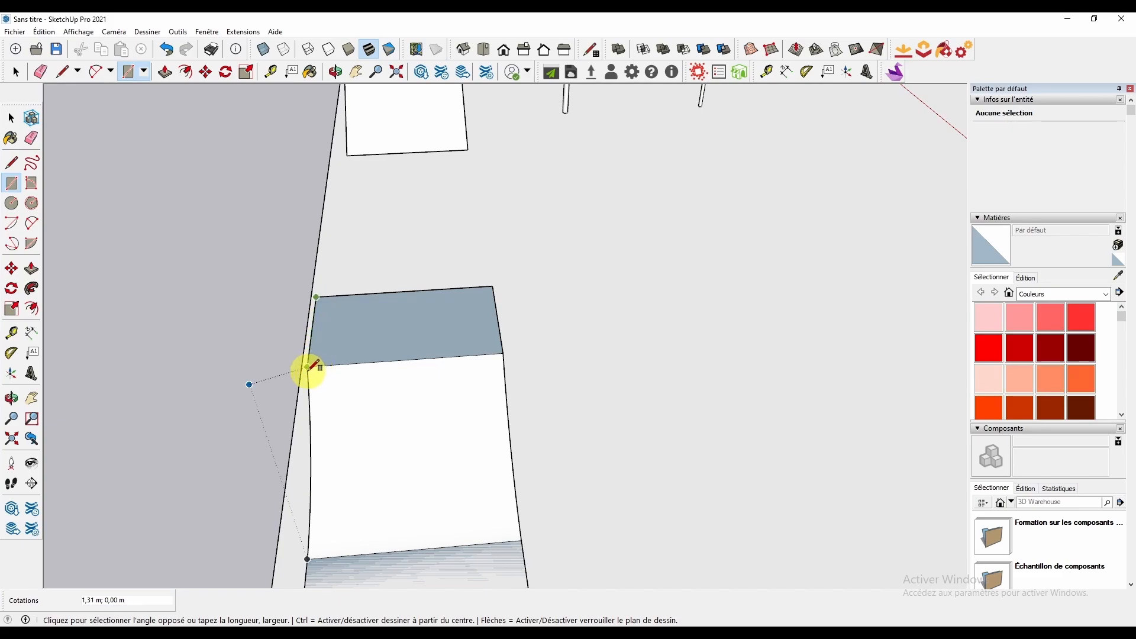
click(339, 364)
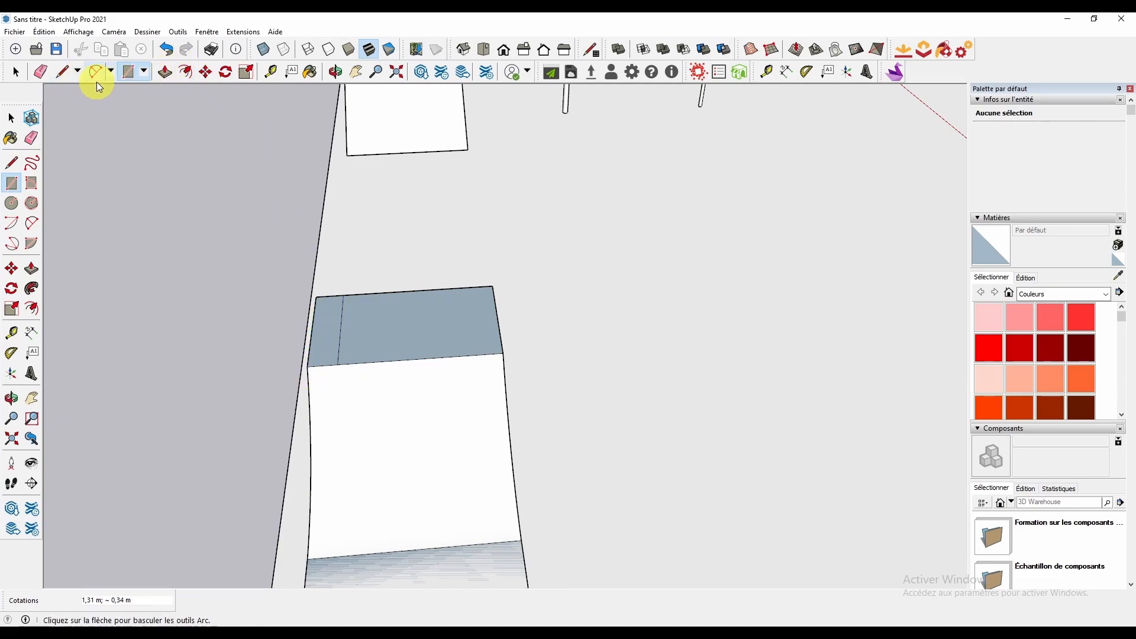
Push/Pull the narrow rectangle on the platform up 0.30 m to form a raised ledge
click(168, 77)
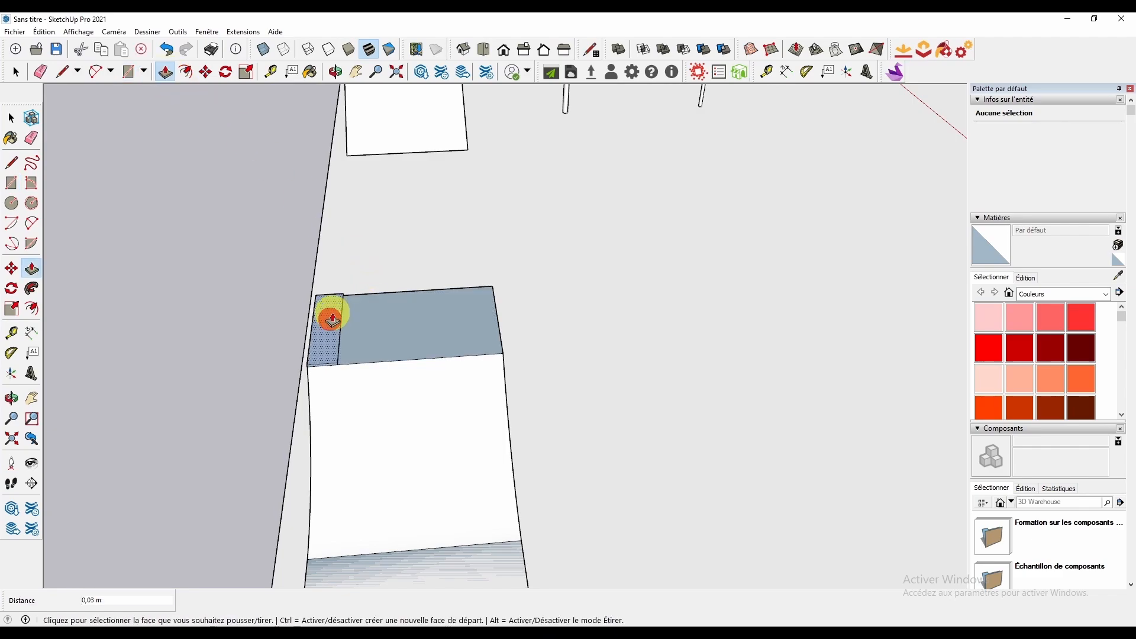
middle_drag(327, 312, 444, 244)
click(346, 286)
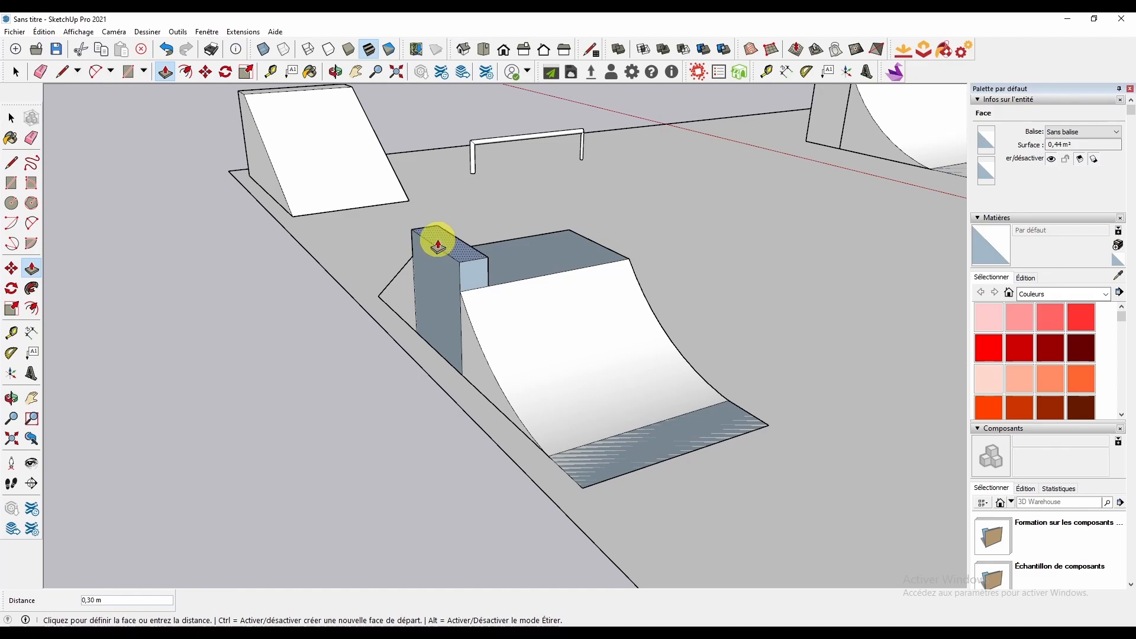
click(437, 241)
middle_drag(401, 332, 322, 367)
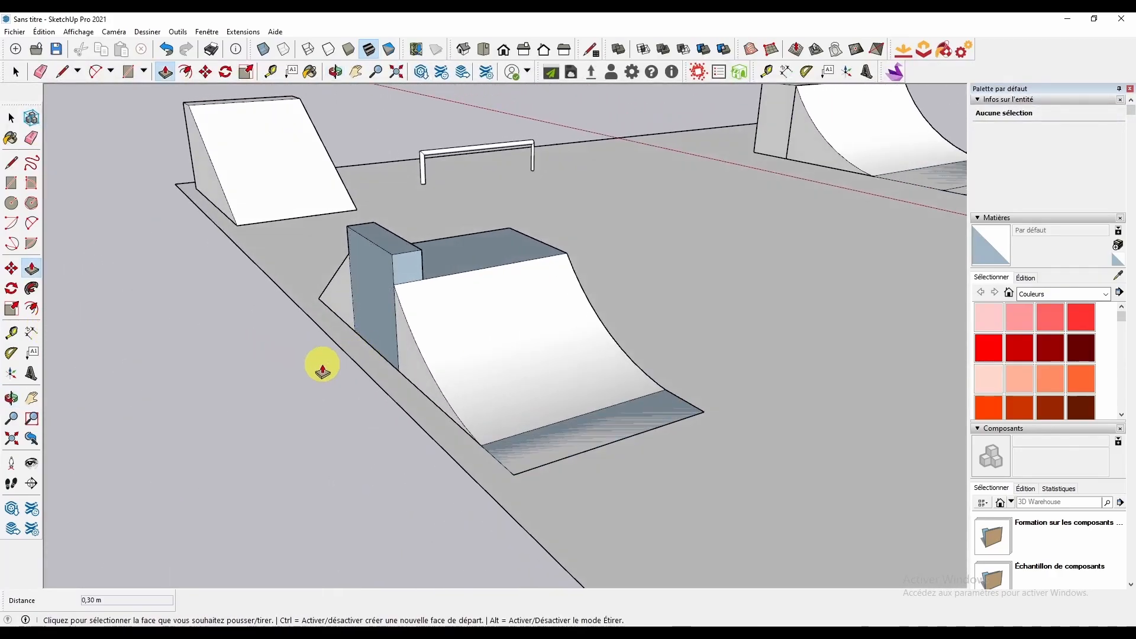
Draw a rectangle across the open side of the platform, between the curved and sloped ramps, to close it with a face
scroll(296, 402, down, 5)
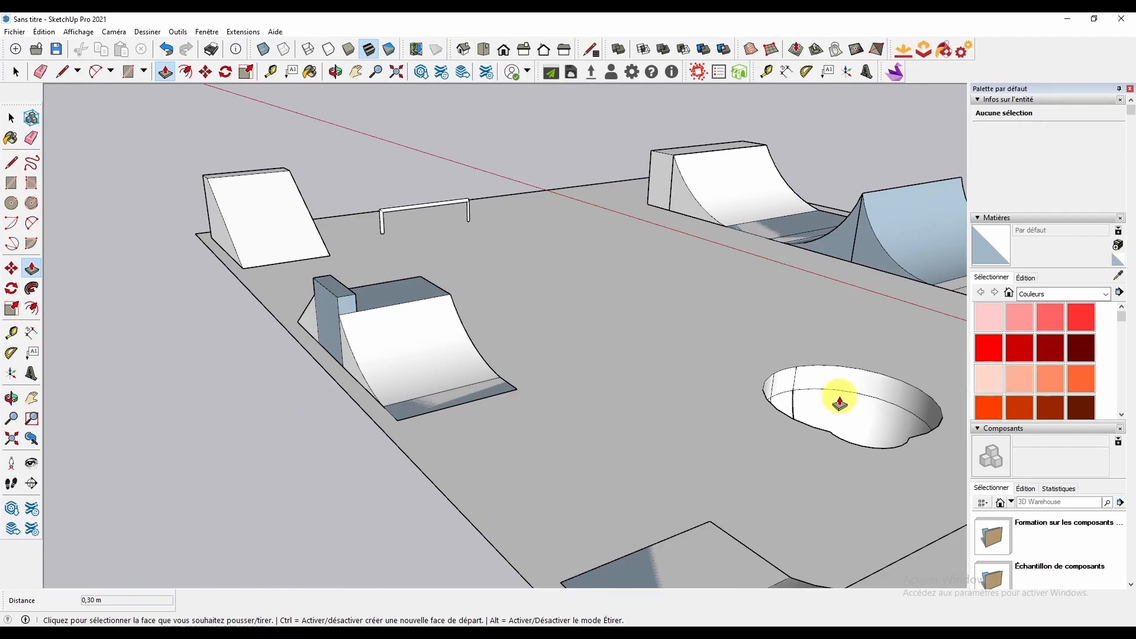
middle_drag(837, 393, 436, 325)
scroll(288, 247, up, 6)
middle_drag(289, 247, 401, 349)
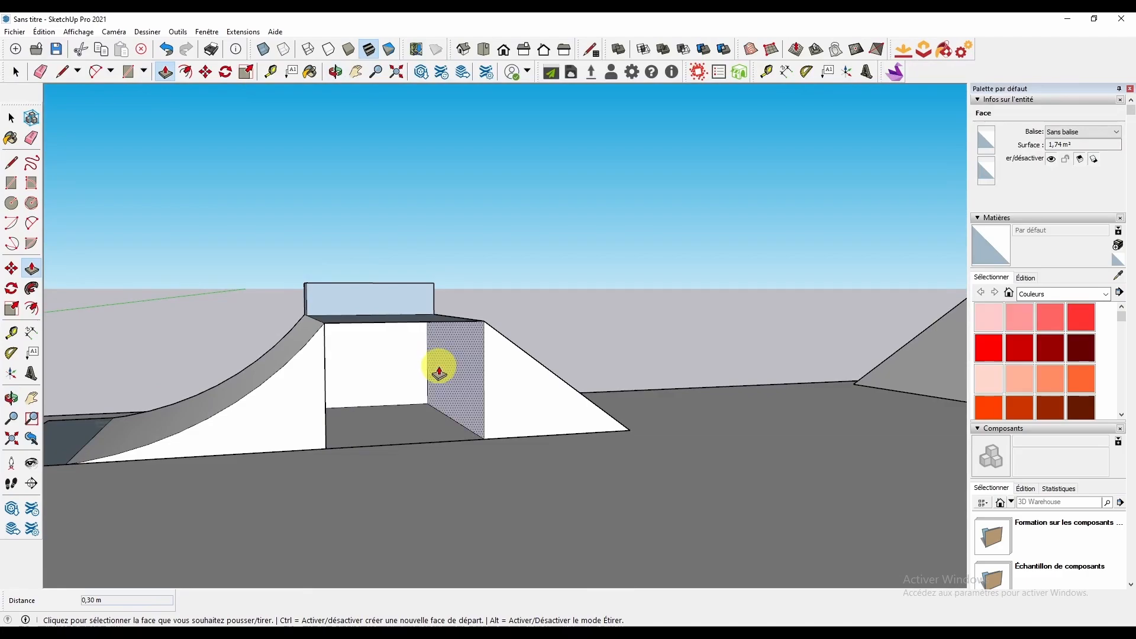
key(l)
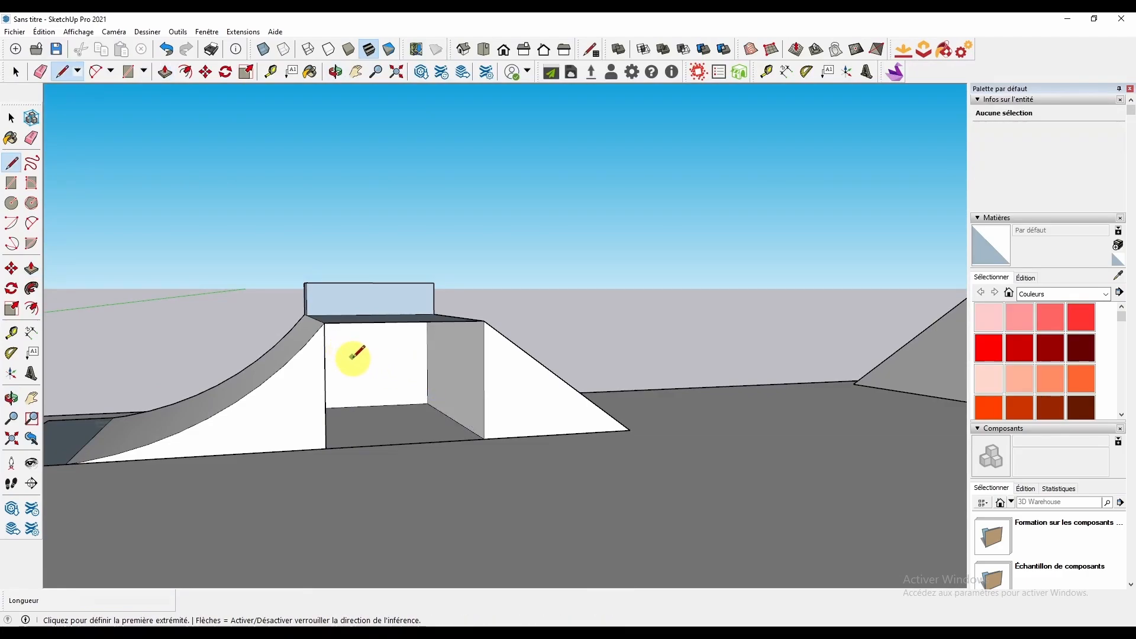
key(r)
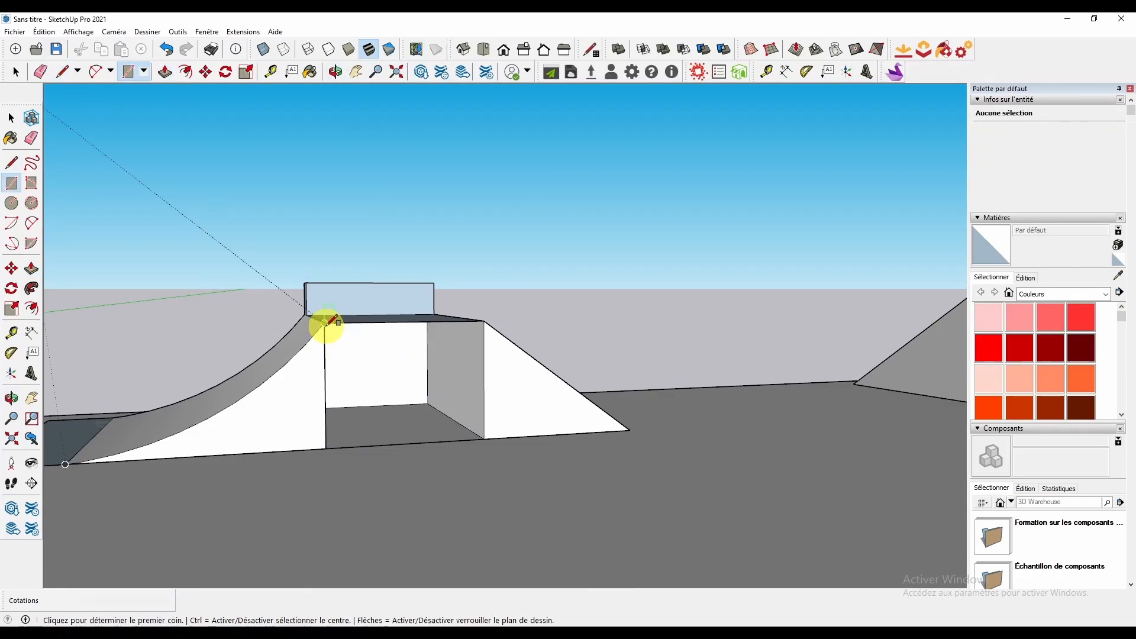
click(324, 324)
click(486, 441)
middle_drag(447, 349, 434, 436)
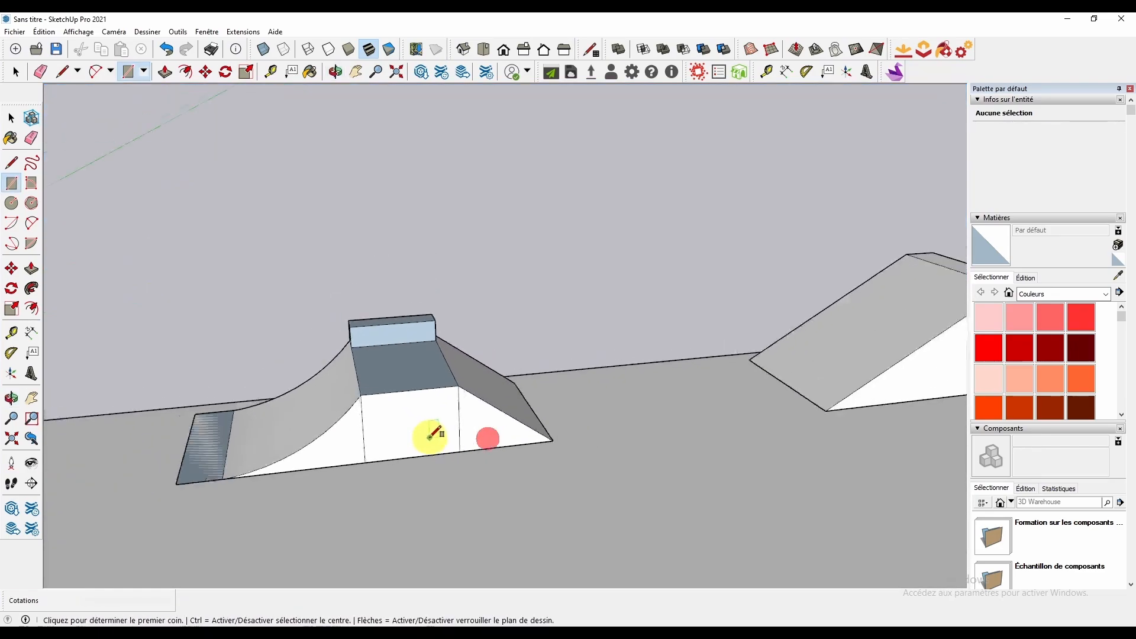
key(space)
middle_drag(477, 376, 334, 399)
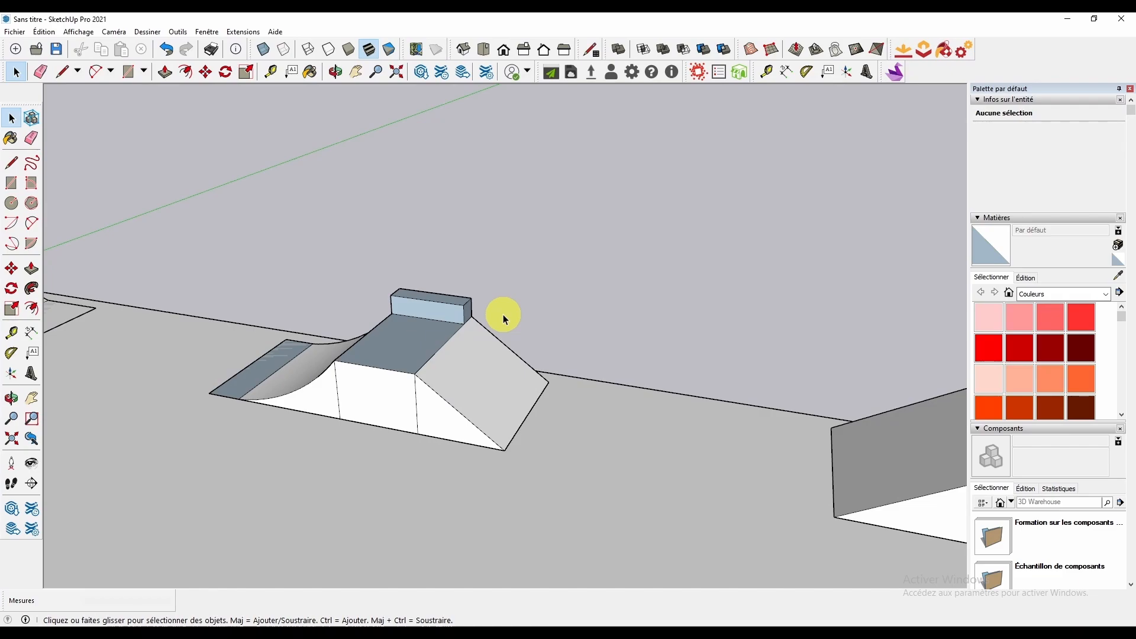
middle_drag(474, 323, 201, 363)
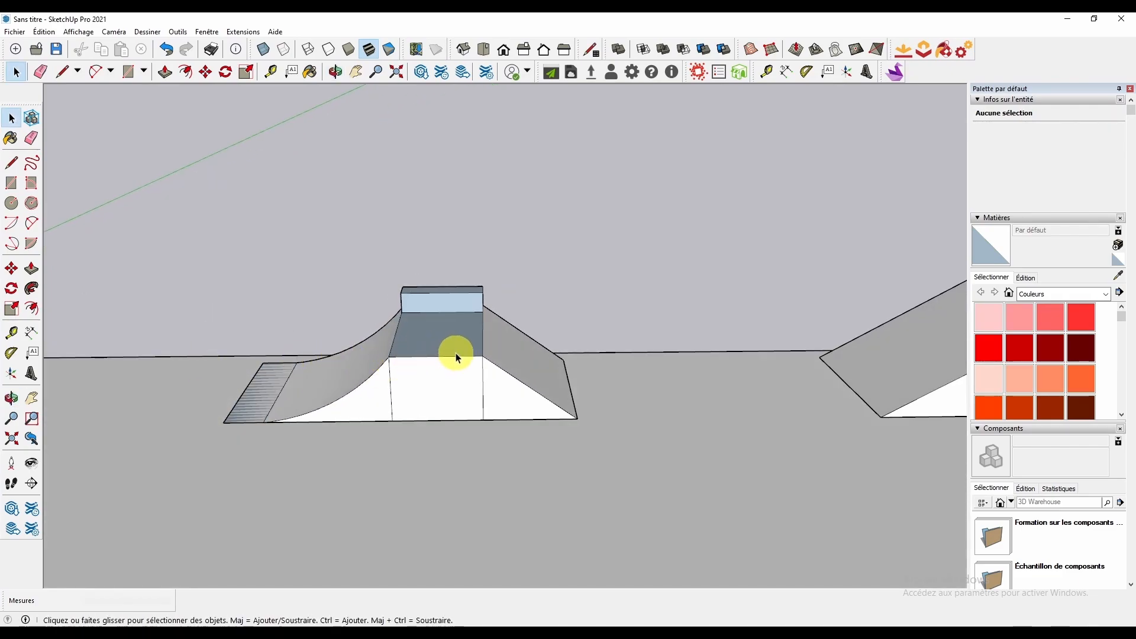
click(445, 353)
triple_click(444, 350)
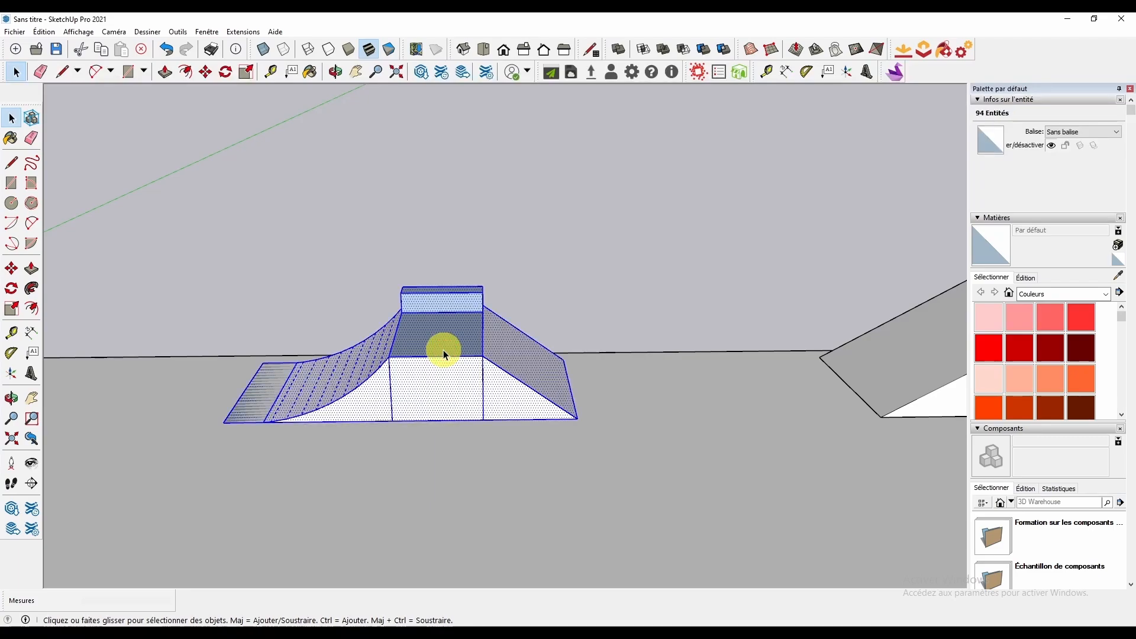
click(368, 288)
Delete the flat strip at the foot of the small curved ramp, including its leftover border edges
click(265, 396)
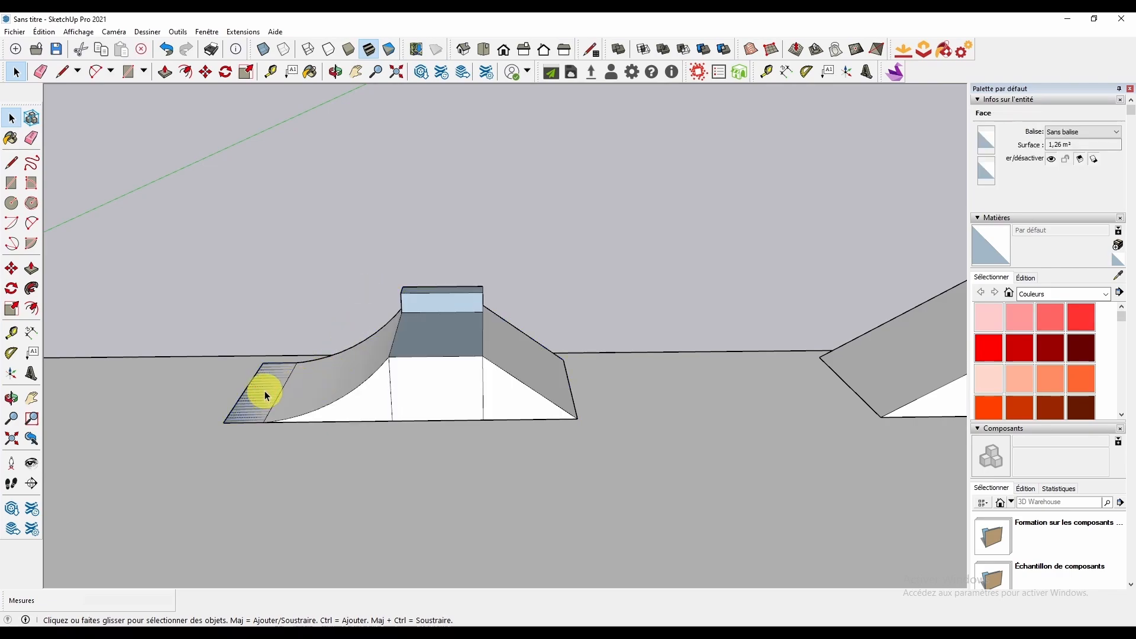
click(275, 362)
drag(276, 362, 216, 388)
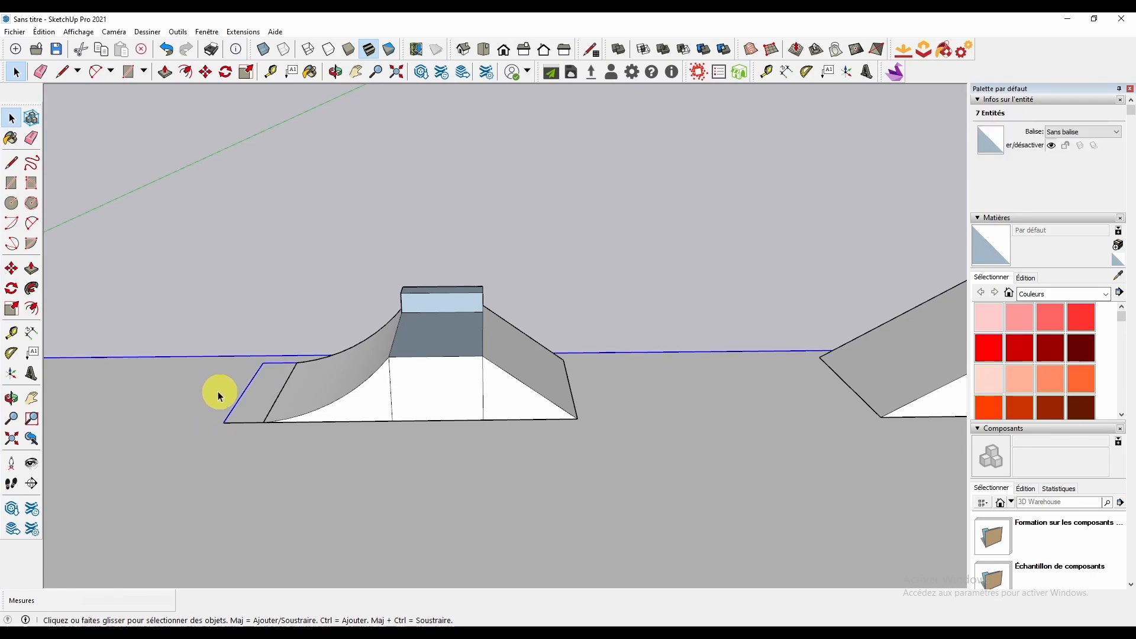
key(Delete)
click(275, 362)
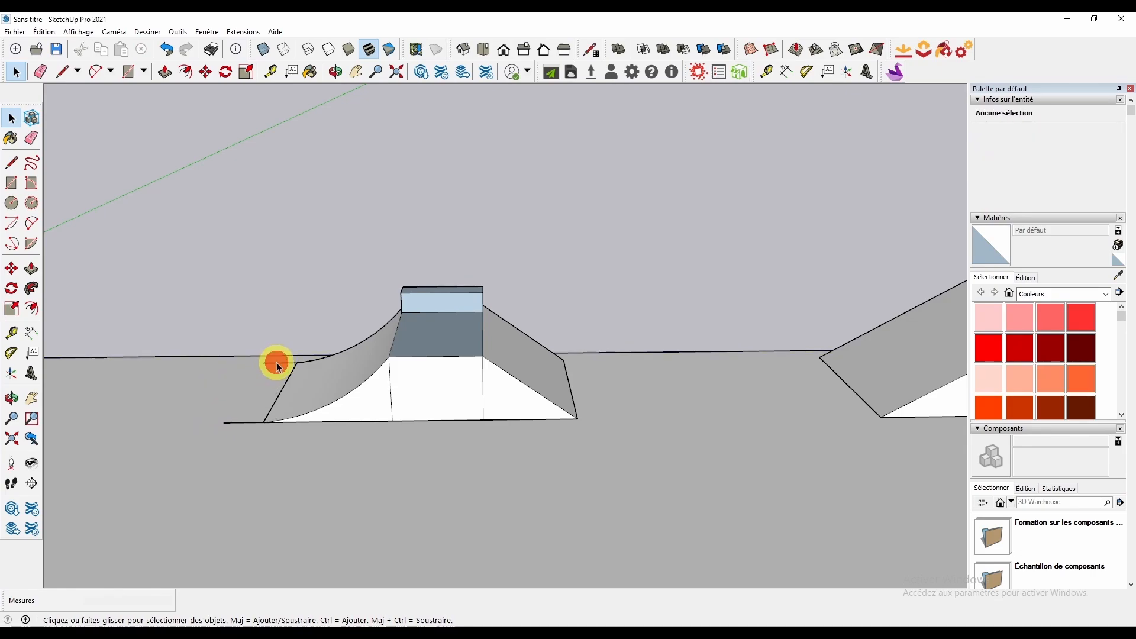
key(Delete)
click(249, 424)
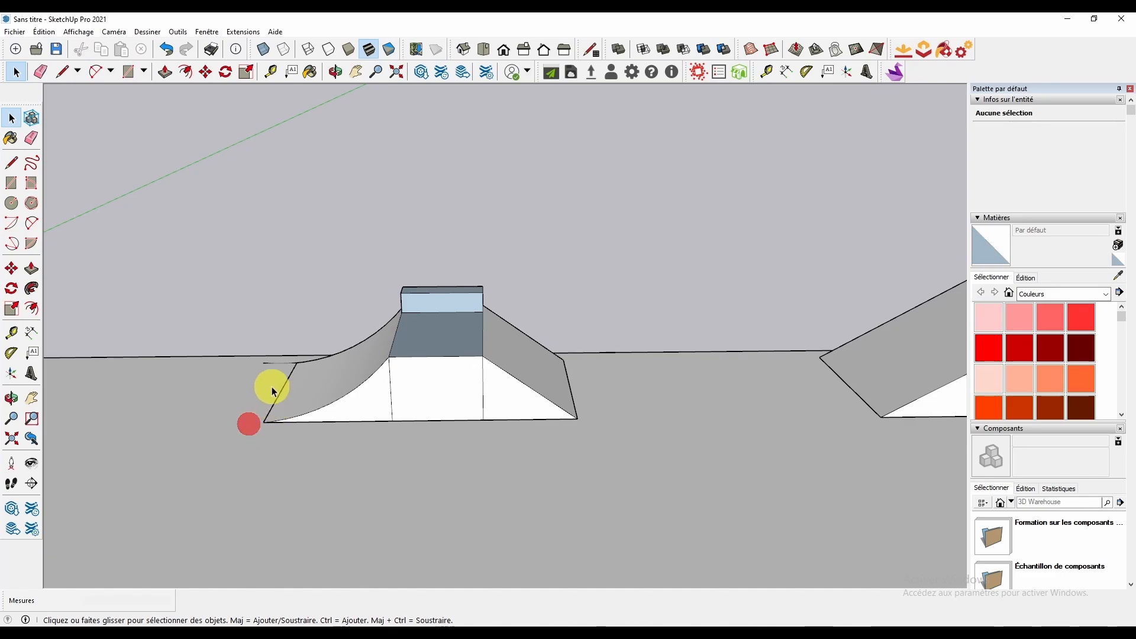
scroll(276, 376, up, 3)
click(262, 350)
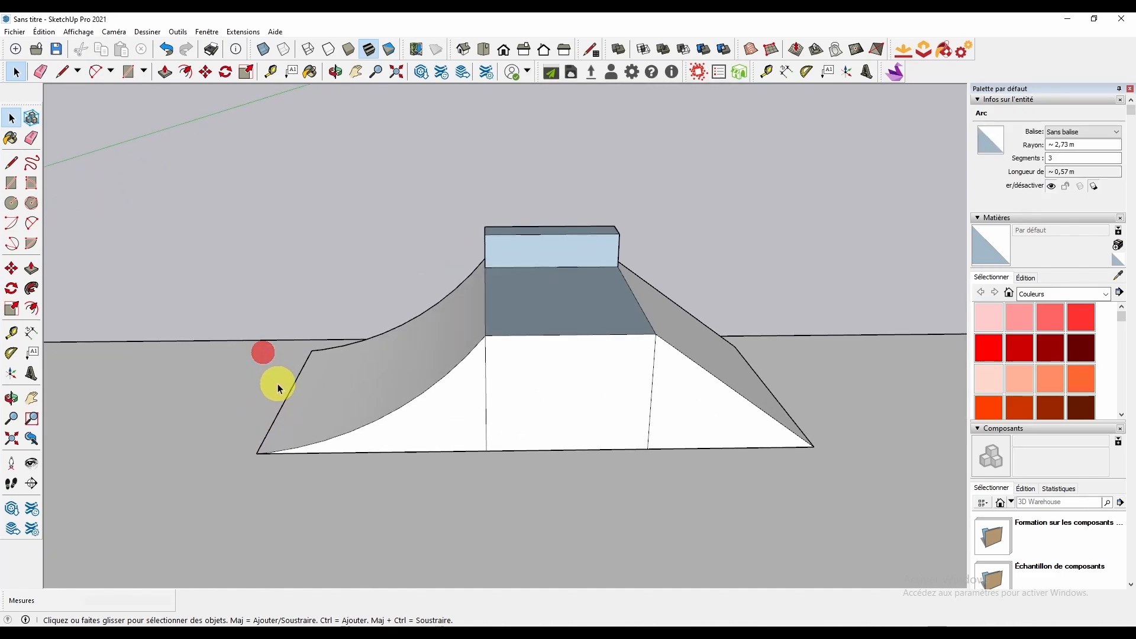
key(Delete)
Select all connected geometry of the small combined obstacle with the platform and make it a group
scroll(274, 384, down, 3)
double_click(351, 387)
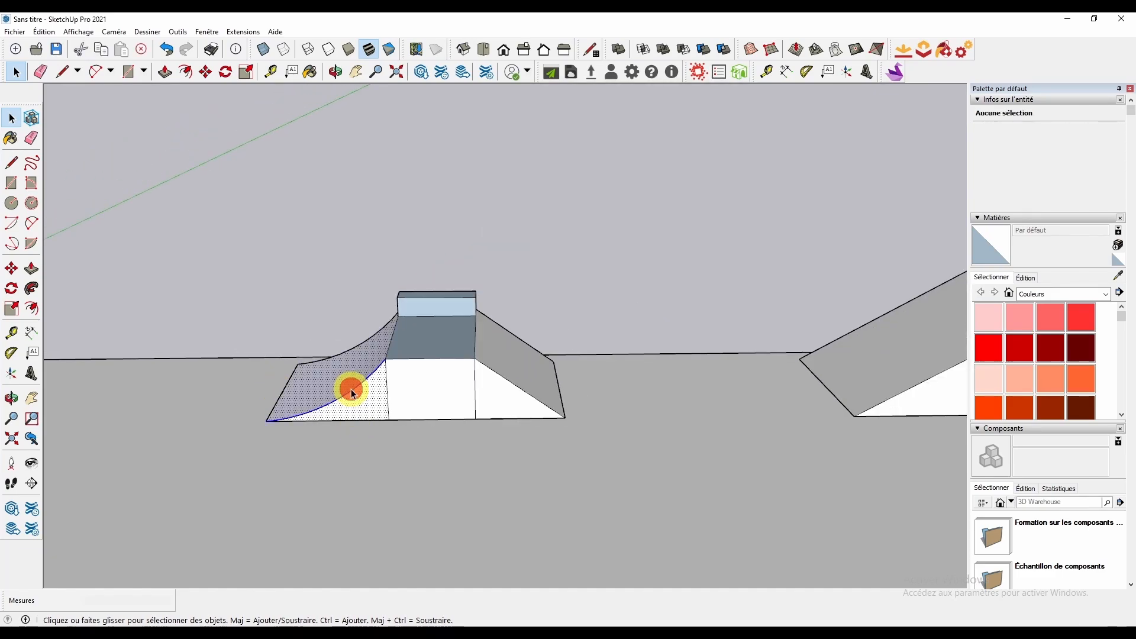
click(370, 391)
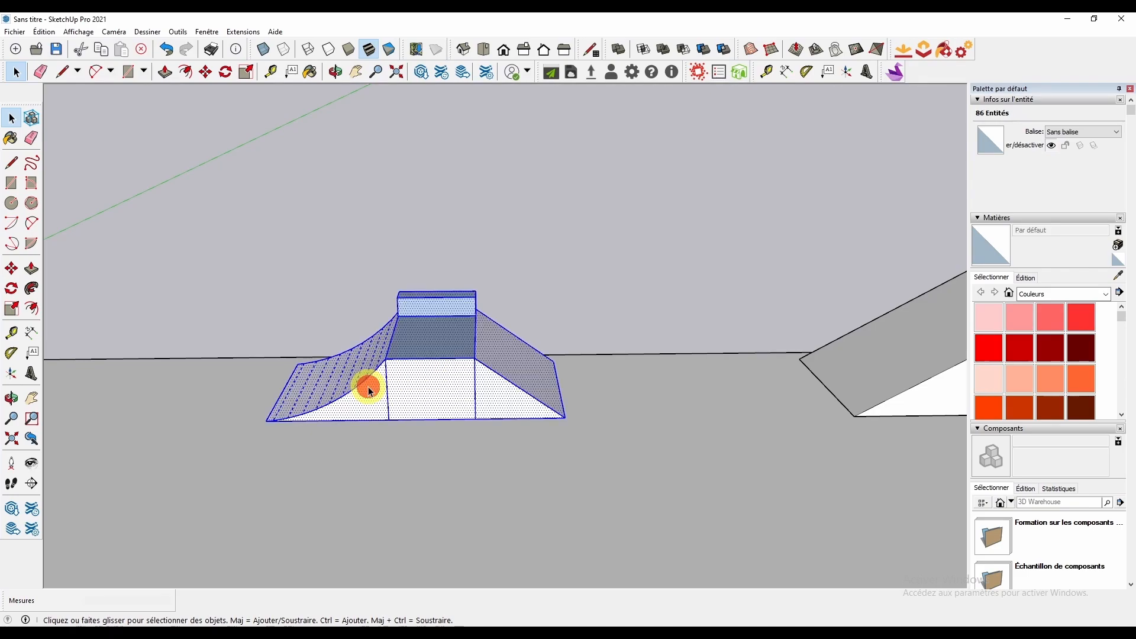
right_click(370, 391)
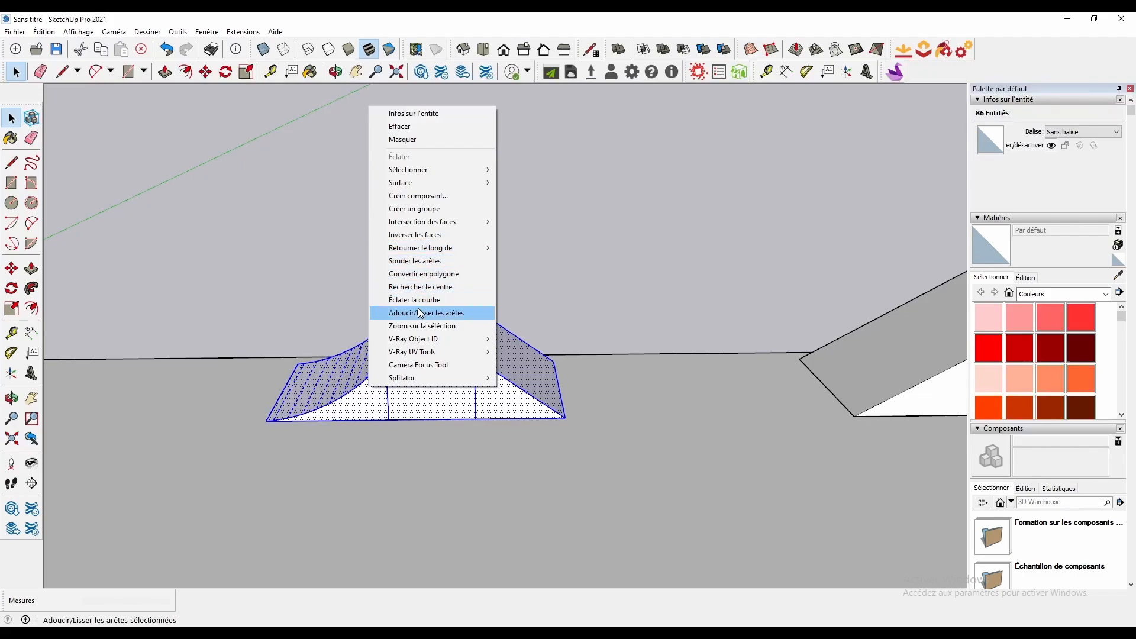
click(423, 210)
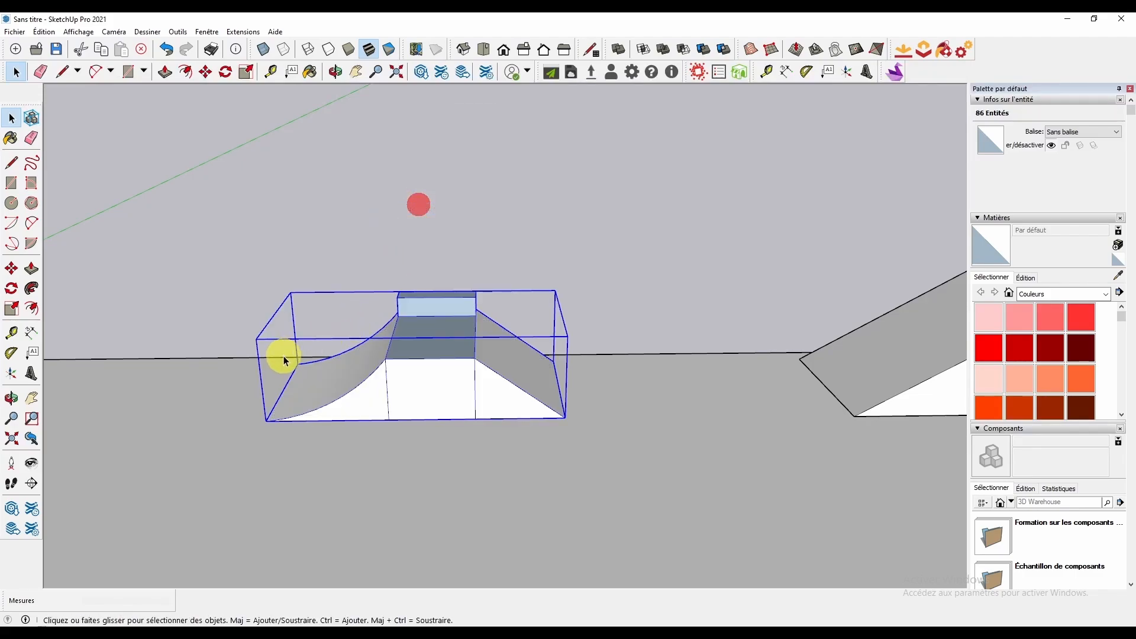
Look over the whole skatepark from several angles, checking the obstacles and their face orientation
middle_drag(284, 355, 492, 367)
scroll(441, 394, down, 3)
middle_drag(492, 367, 454, 386)
scroll(484, 423, up, 3)
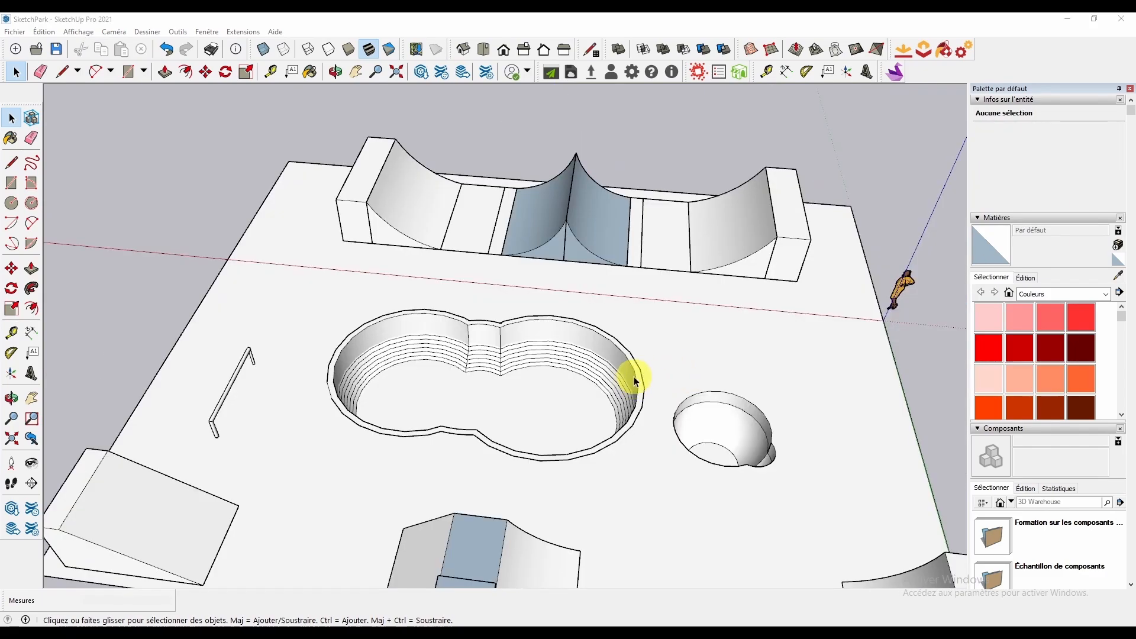
mouse_move(629, 375)
shift+middle_down()
mouse_move(621, 359)
mouse_move(648, 368)
shift+middle_up()
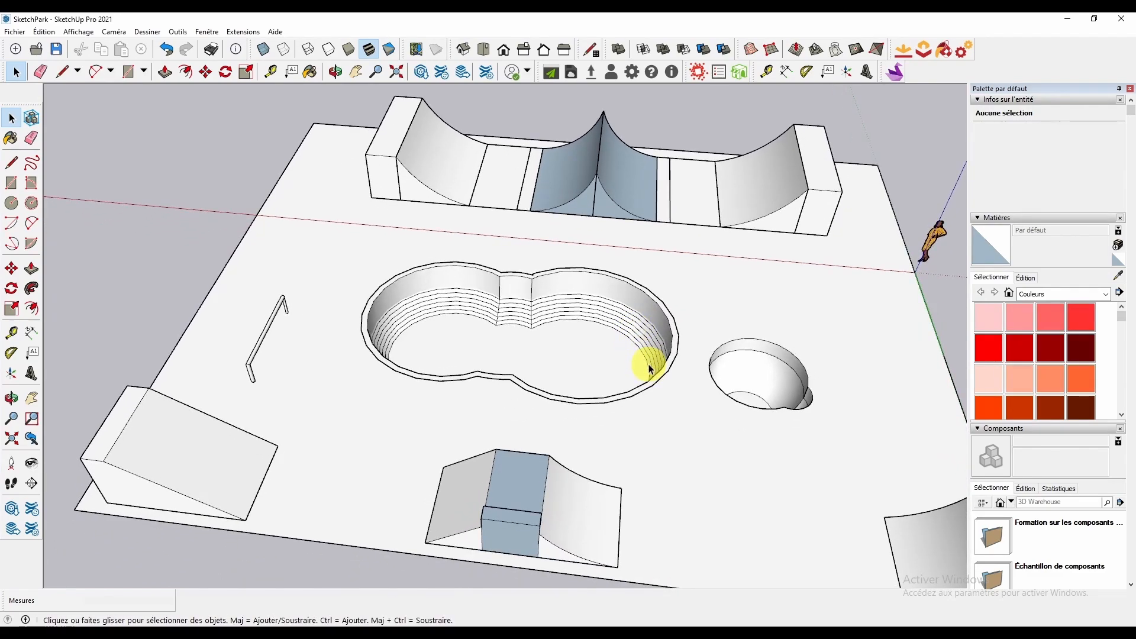
middle_drag(649, 364, 591, 300)
middle_drag(598, 348, 515, 330)
scroll(720, 363, up, 3)
scroll(515, 329, up, 2)
key(space)
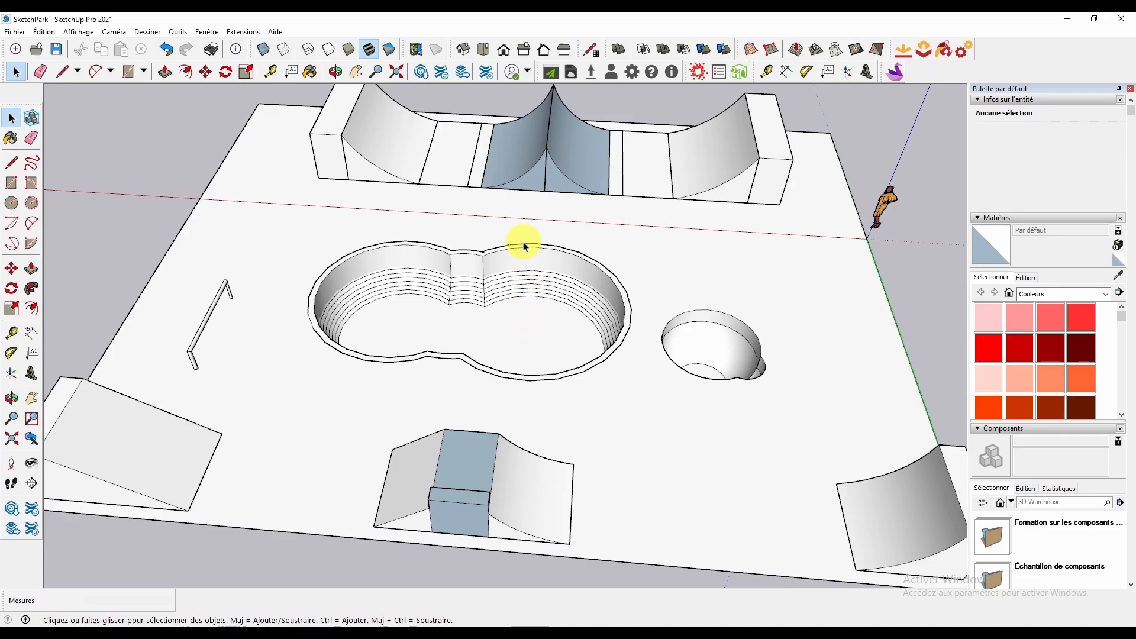
Inside one half of the double halfpipe group, reverse the back-facing curved surface and side face next to the central ridge
shift+middle_drag(526, 246, 510, 301)
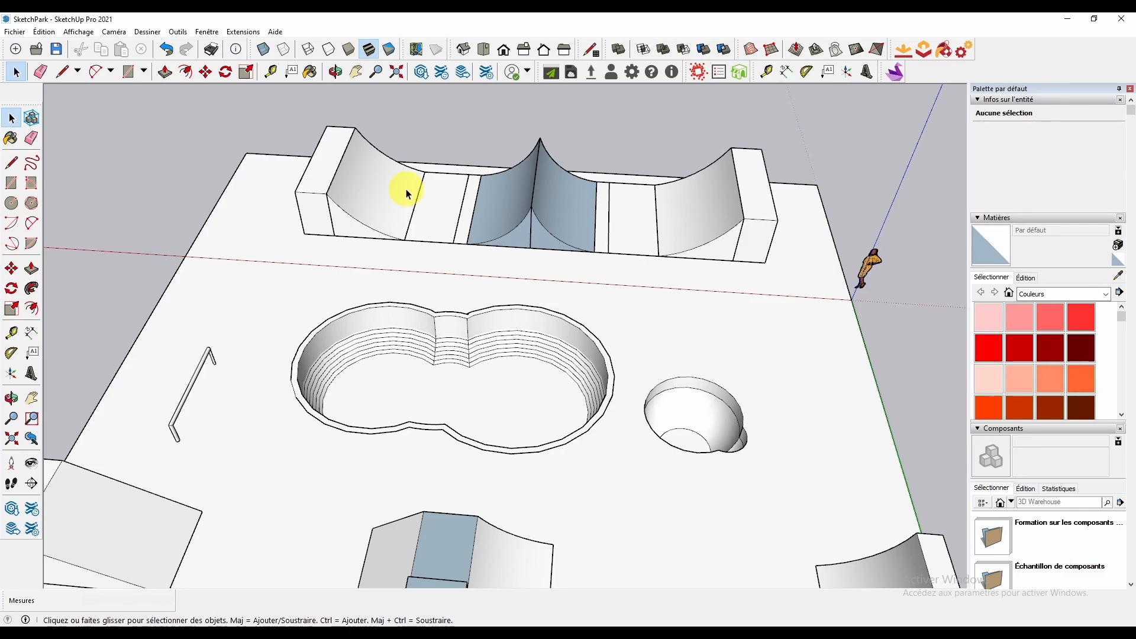
middle_drag(409, 194, 464, 257)
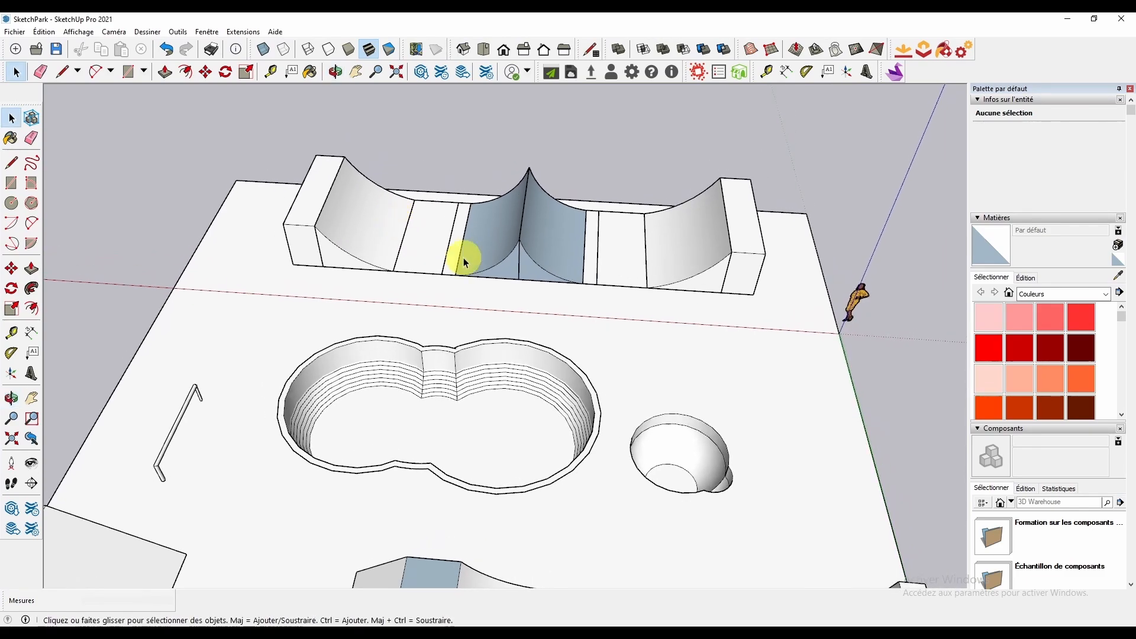
double_click(490, 244)
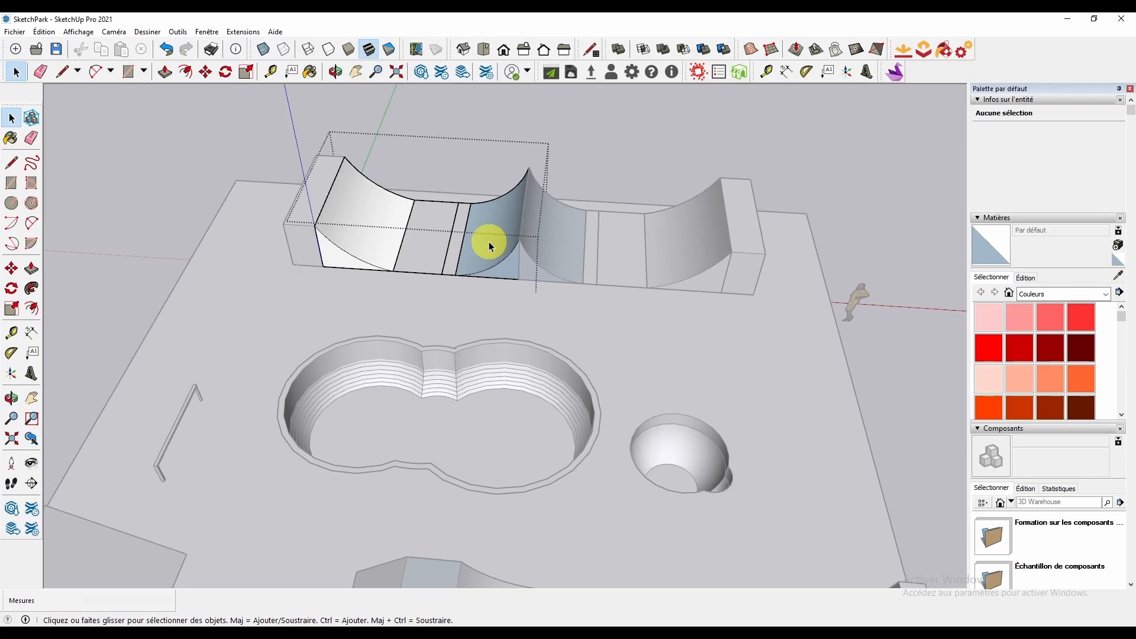
click(489, 244)
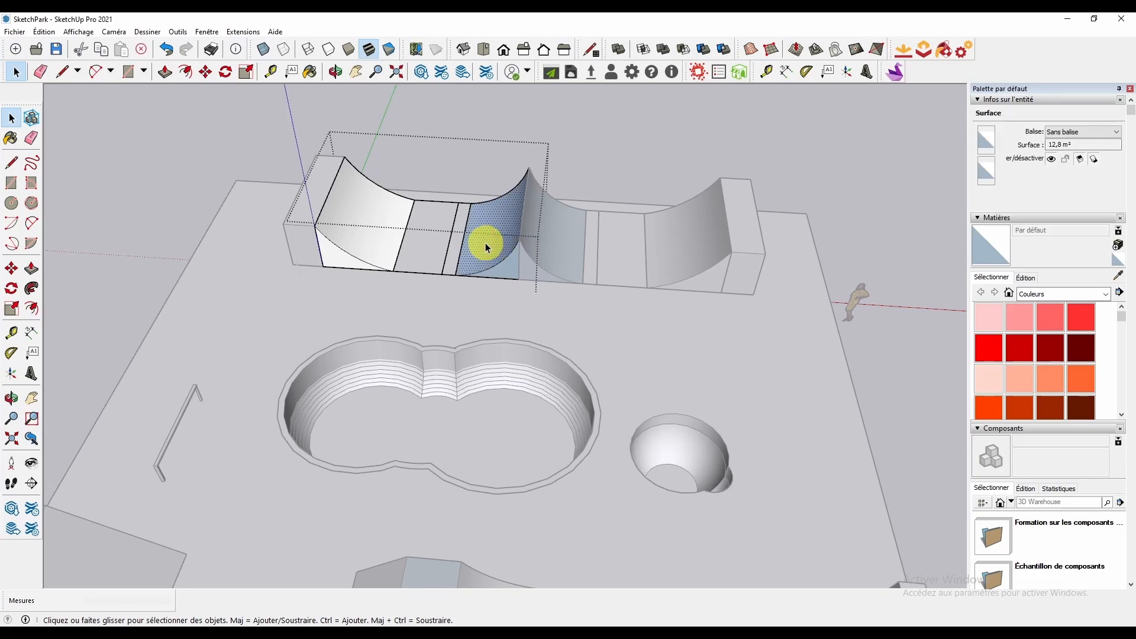
mouse_move(482, 246)
middle_down()
mouse_move(449, 280)
mouse_move(229, 330)
mouse_move(525, 294)
mouse_move(736, 299)
mouse_move(608, 329)
middle_up()
click(465, 267)
ctrl+click(649, 282)
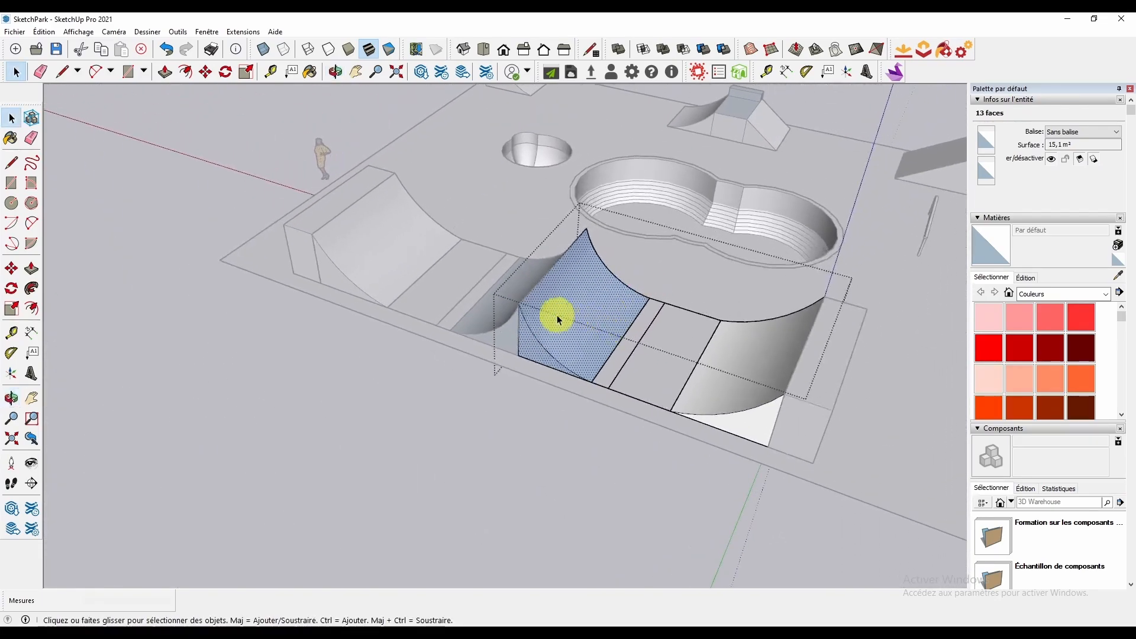
right_click(580, 295)
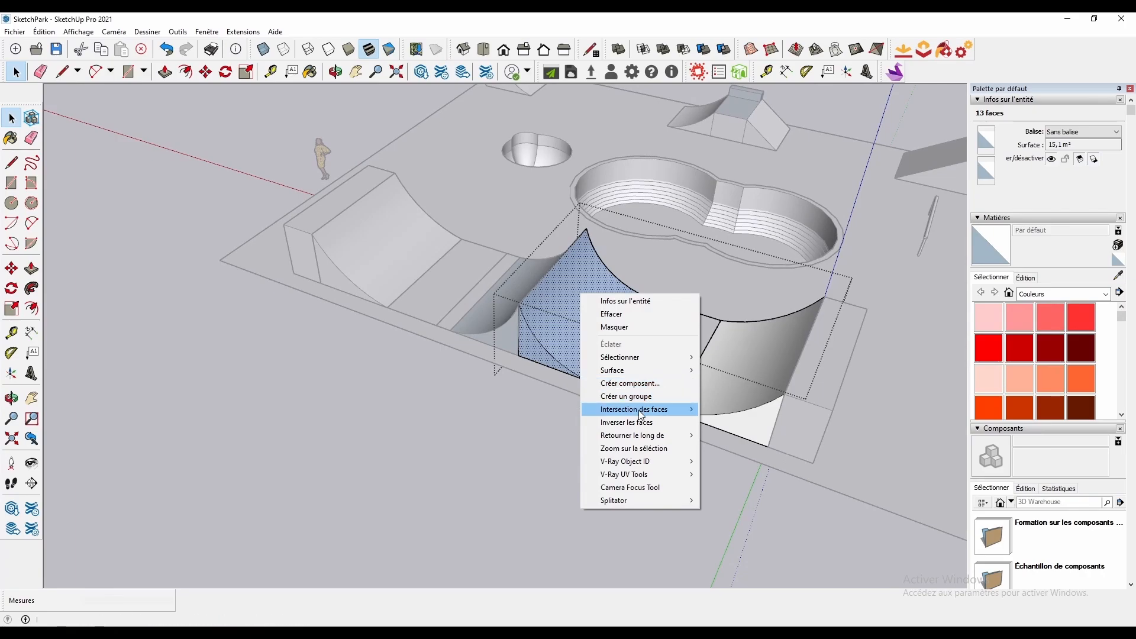
click(649, 425)
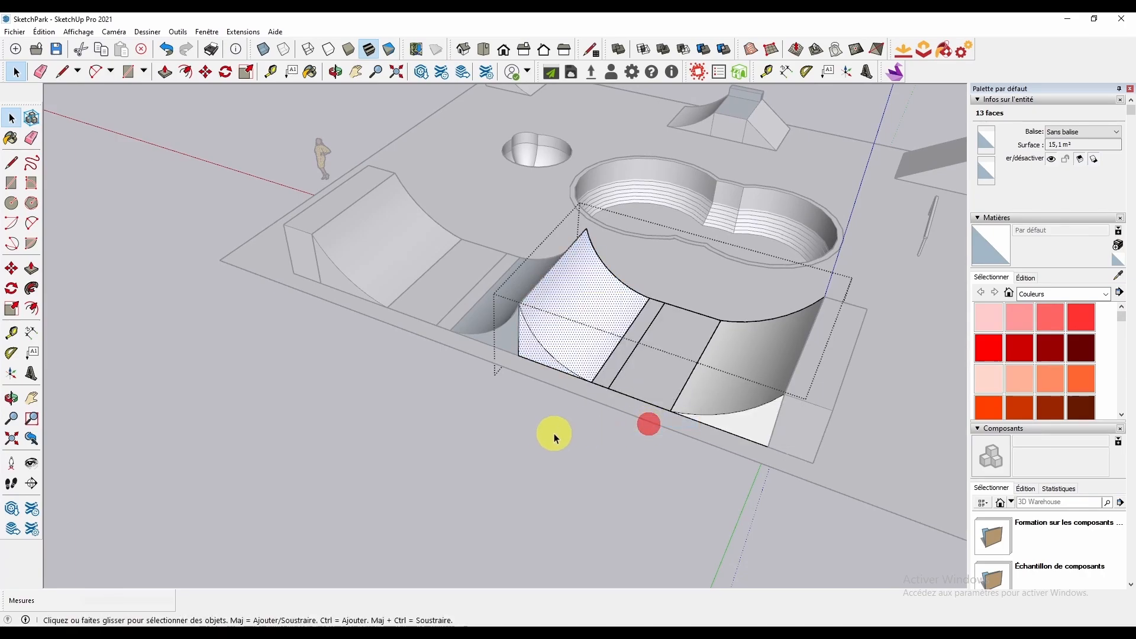
middle_drag(553, 436, 401, 320)
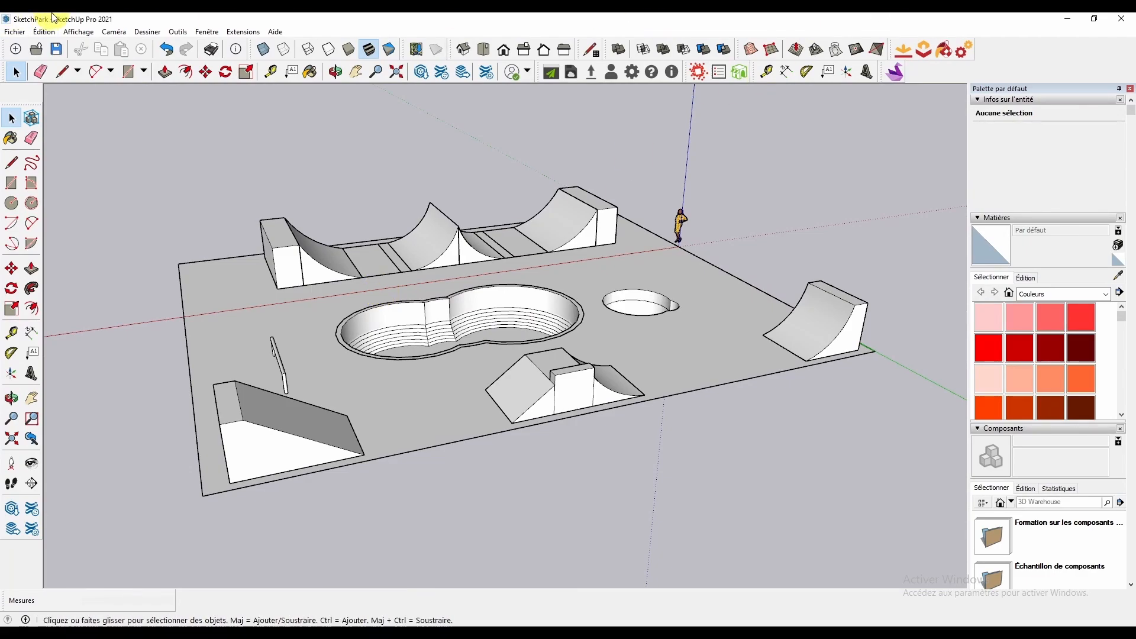
Open 3D Warehouse and search it for "skate"
click(13, 511)
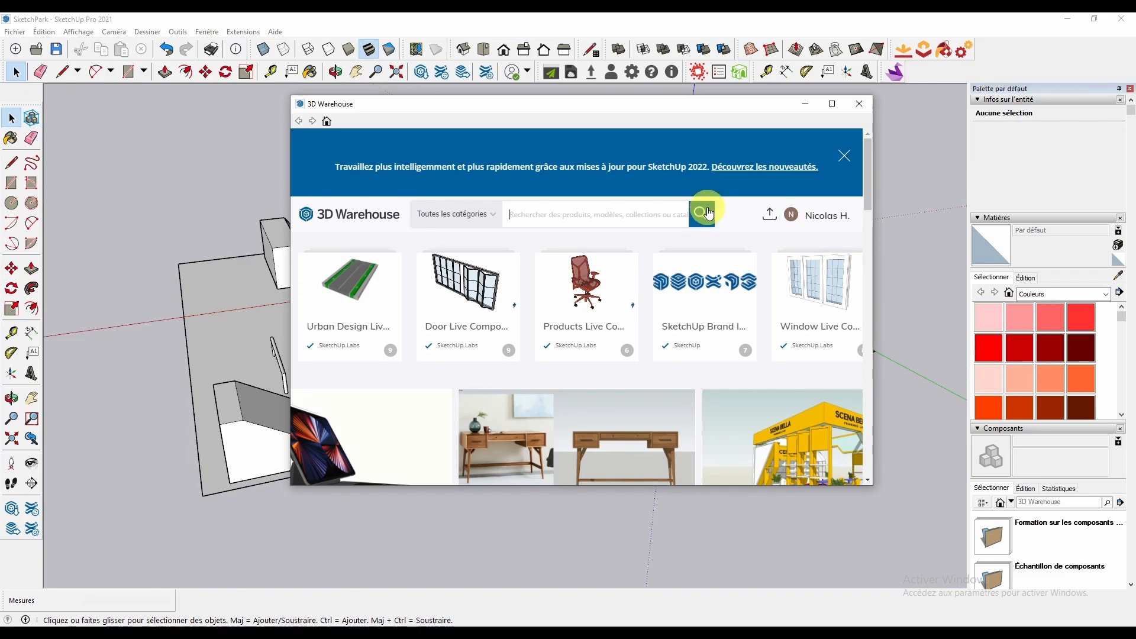
click(584, 224)
text(skatr)
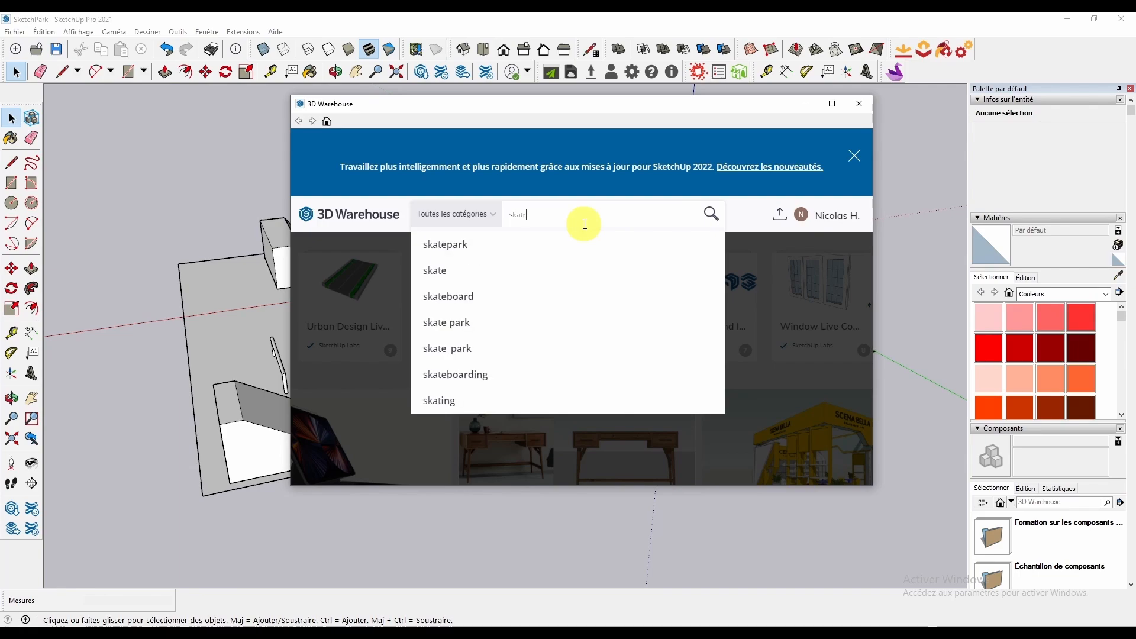
key(BackSpace)
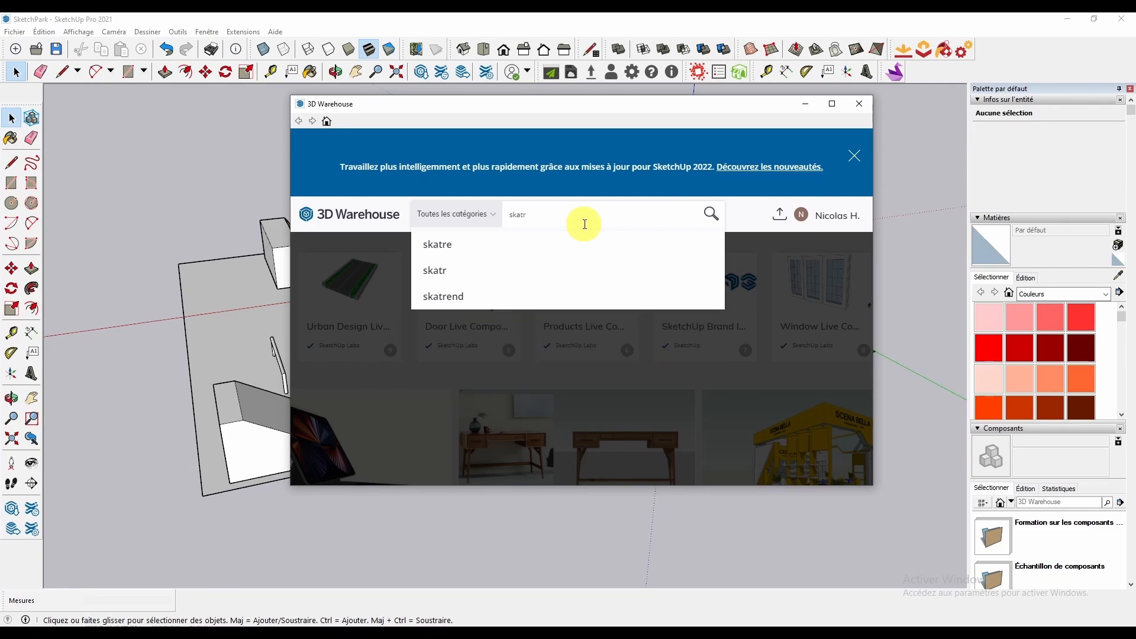
text(e)
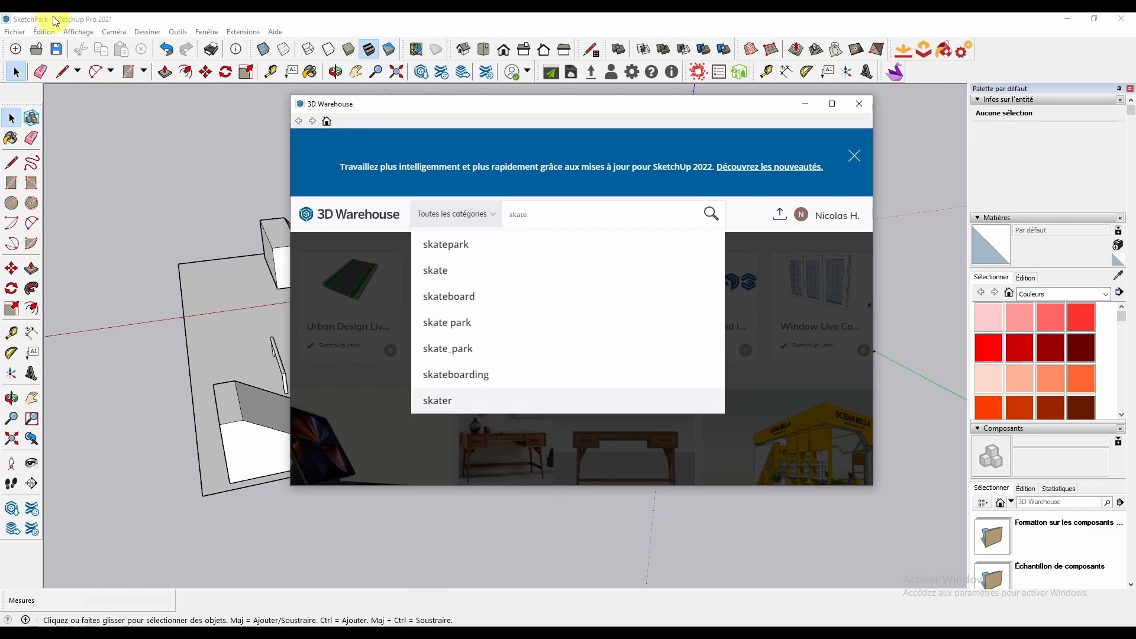
click(520, 271)
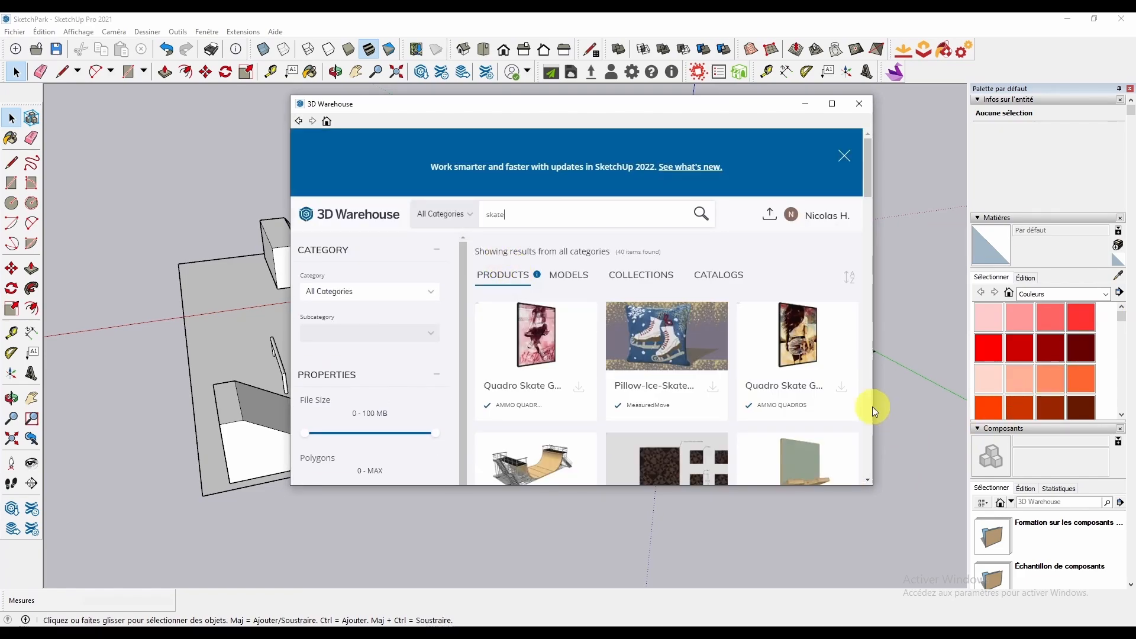
Restrict the results to models and load the "skate" model showing two people with skateboards directly into the scene
scroll(701, 353, down, 1)
scroll(701, 354, down, 1)
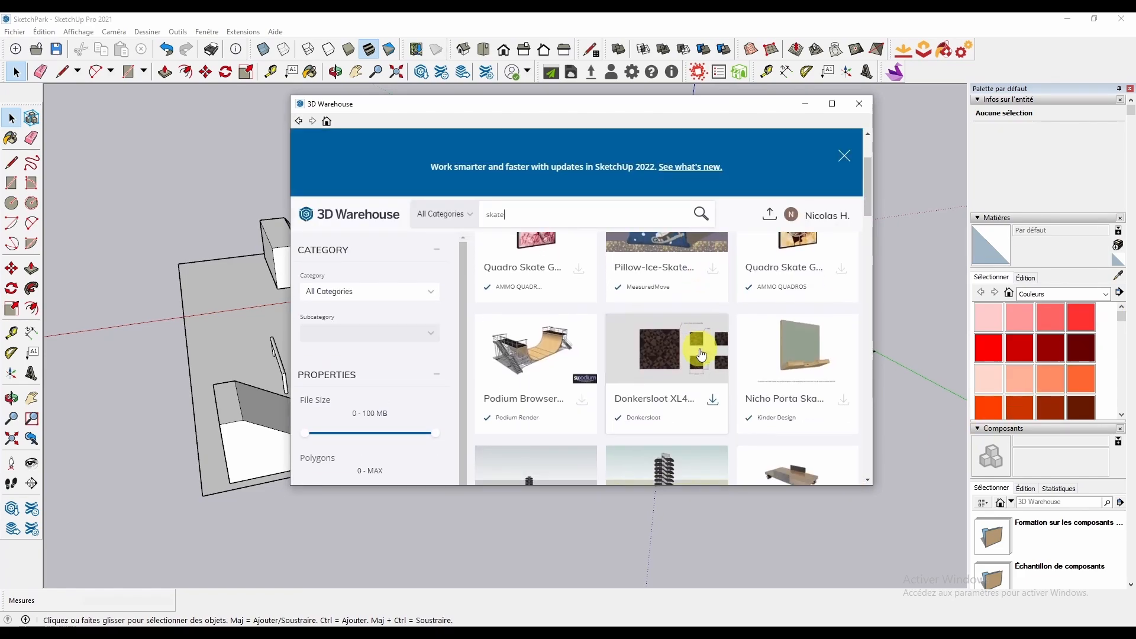
scroll(702, 354, up, 2)
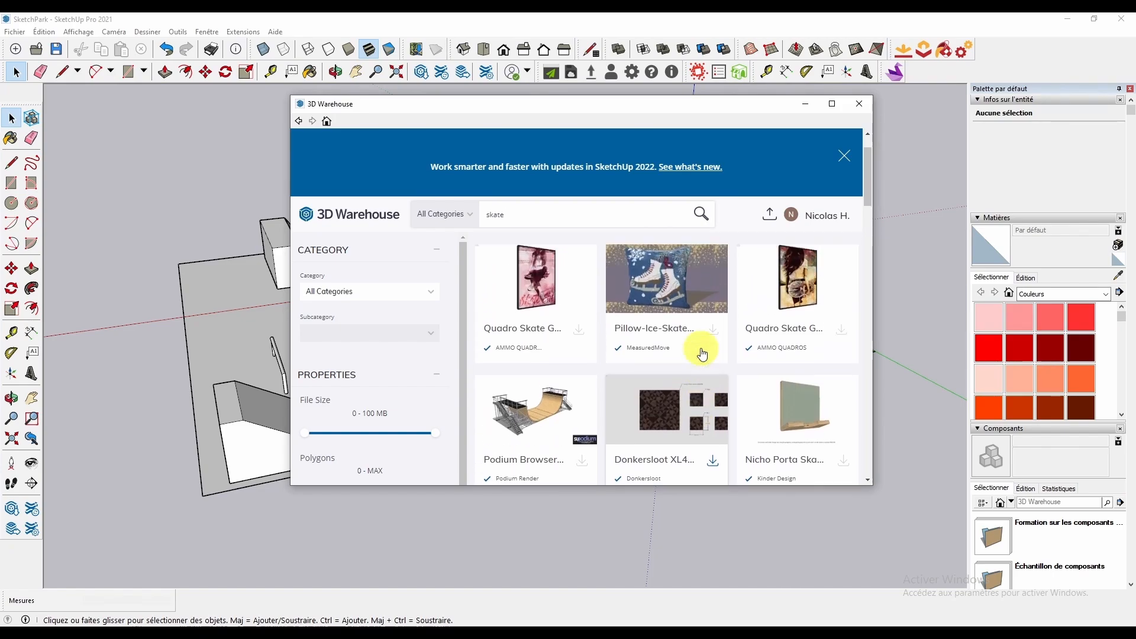
click(580, 279)
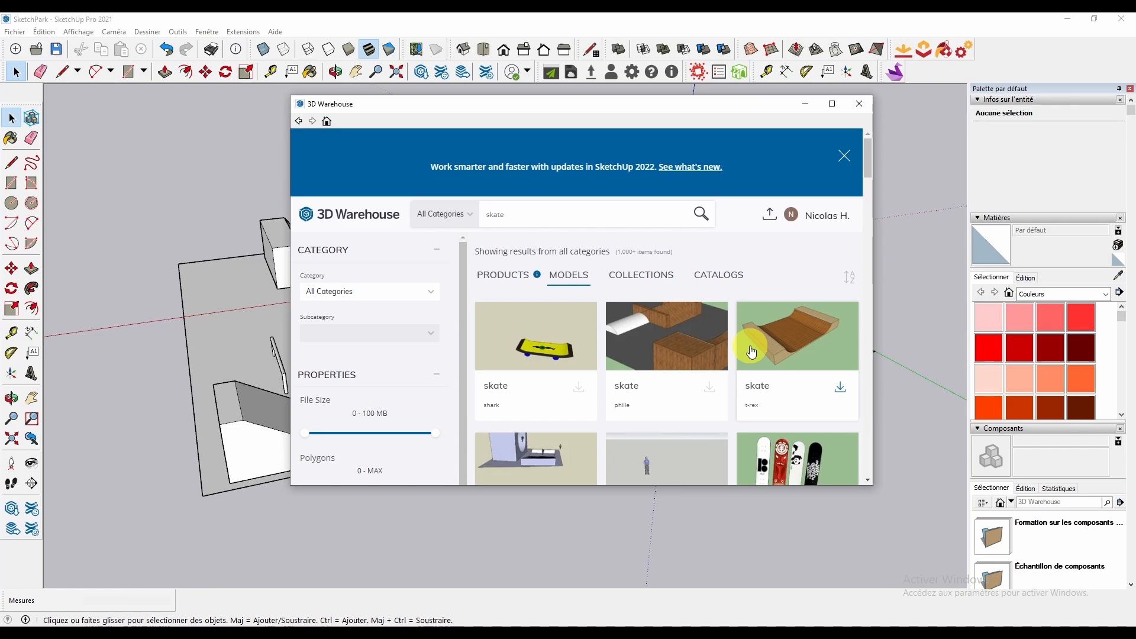
scroll(752, 352, down, 3)
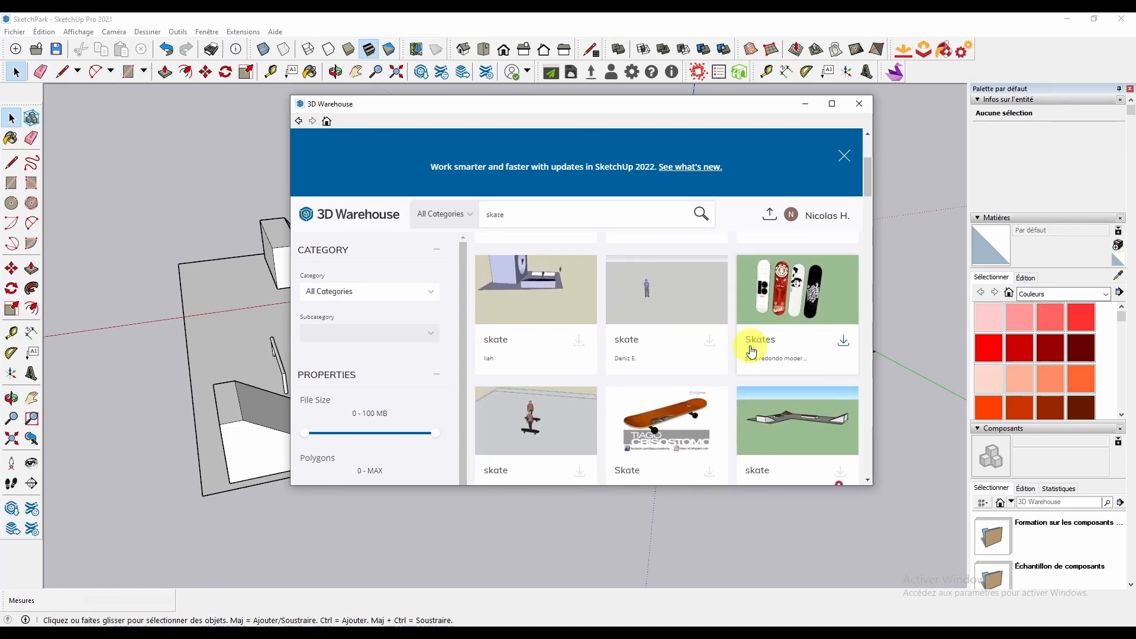
scroll(723, 340, down, 3)
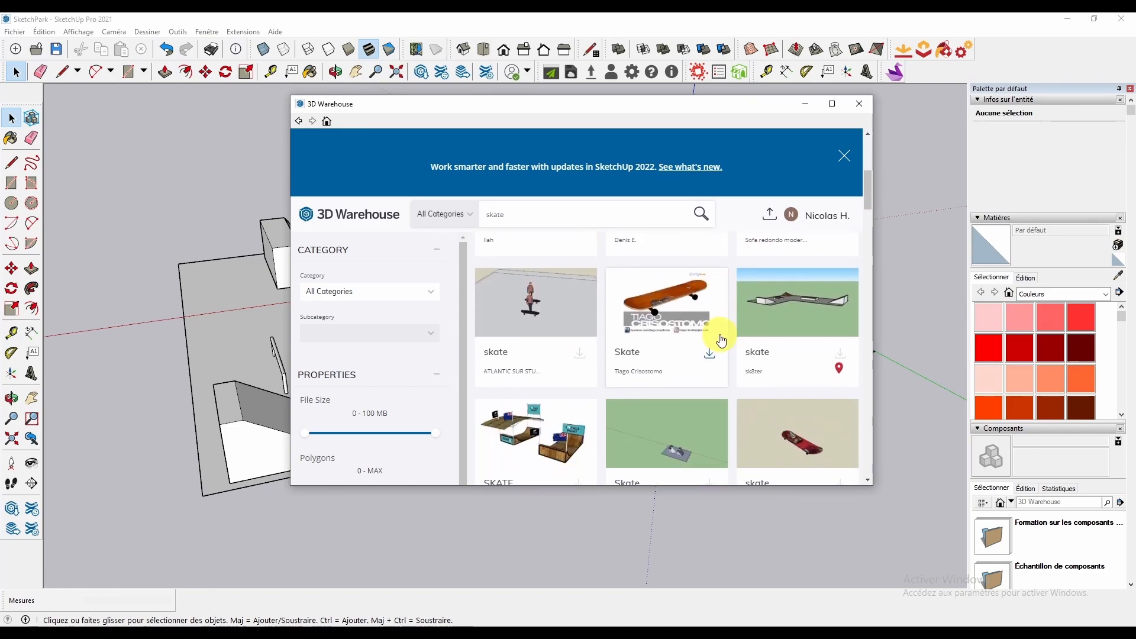
click(537, 298)
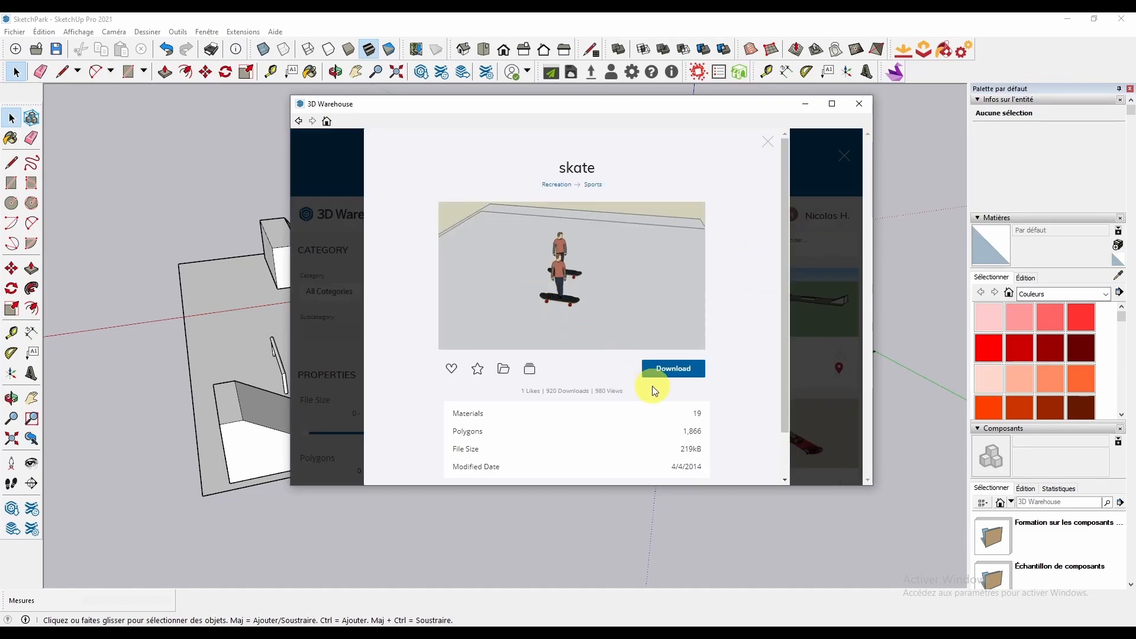
click(687, 371)
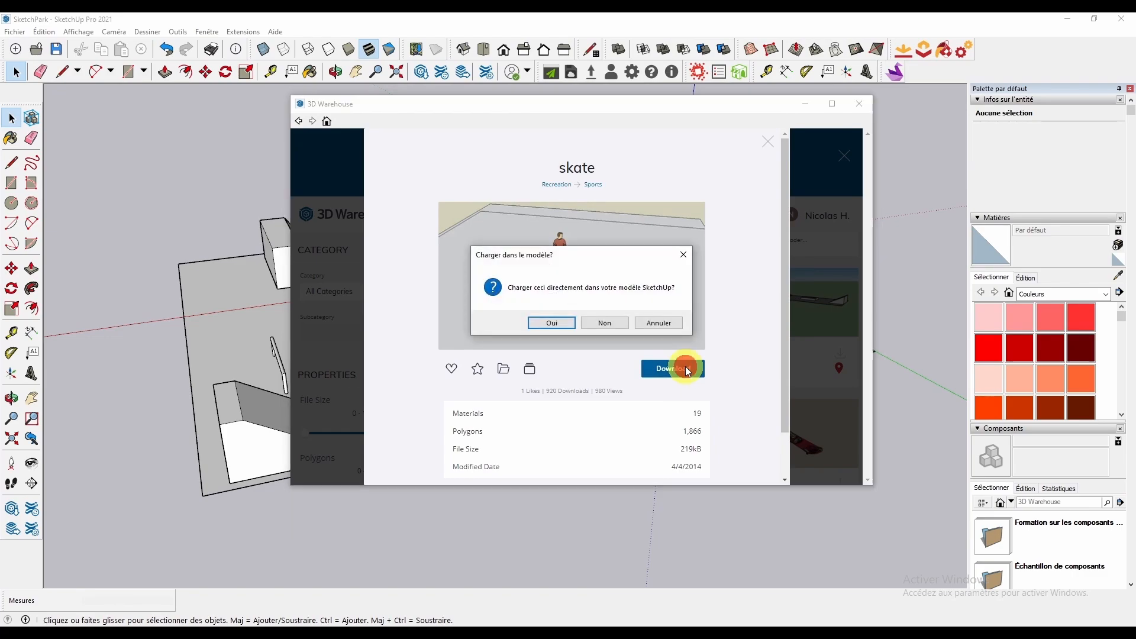
click(562, 321)
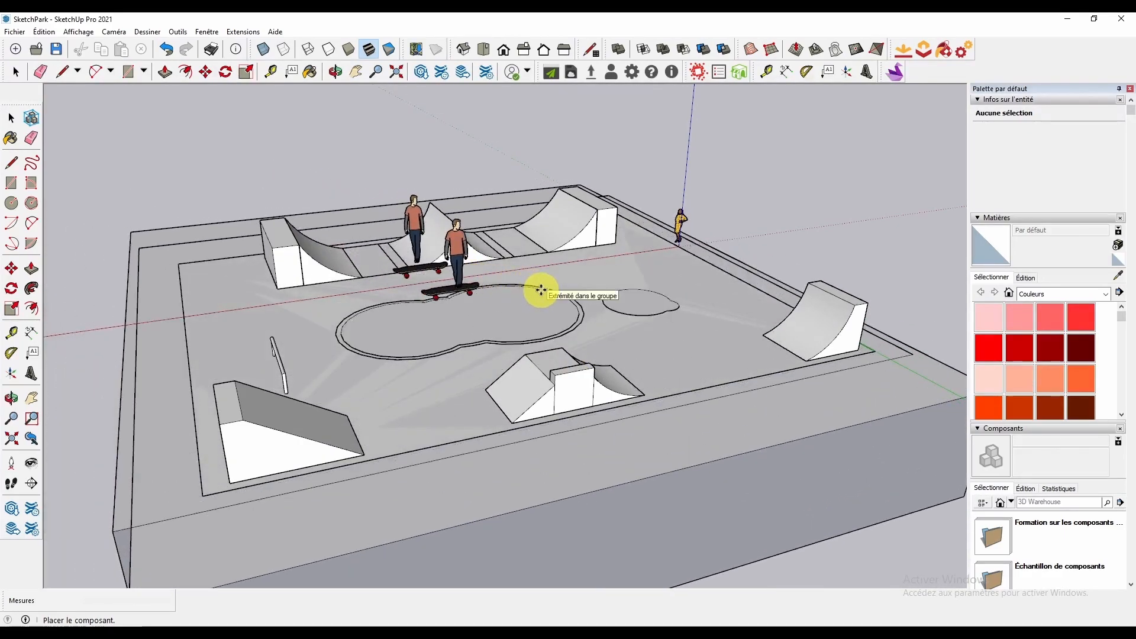
Place the downloaded skate component on the empty ground beside the skatepark slab
middle_drag(353, 380, 428, 281)
click(416, 286)
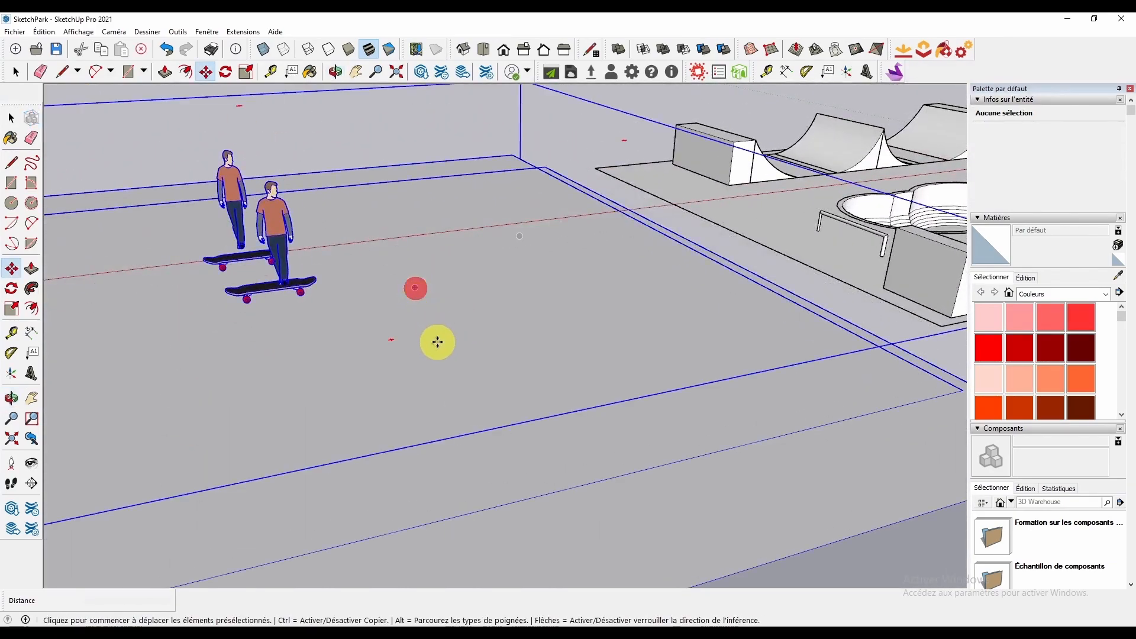
key(space)
Inside the skate component, delete the nested part holding the front skateboard and the bordered ground block
double_click(411, 347)
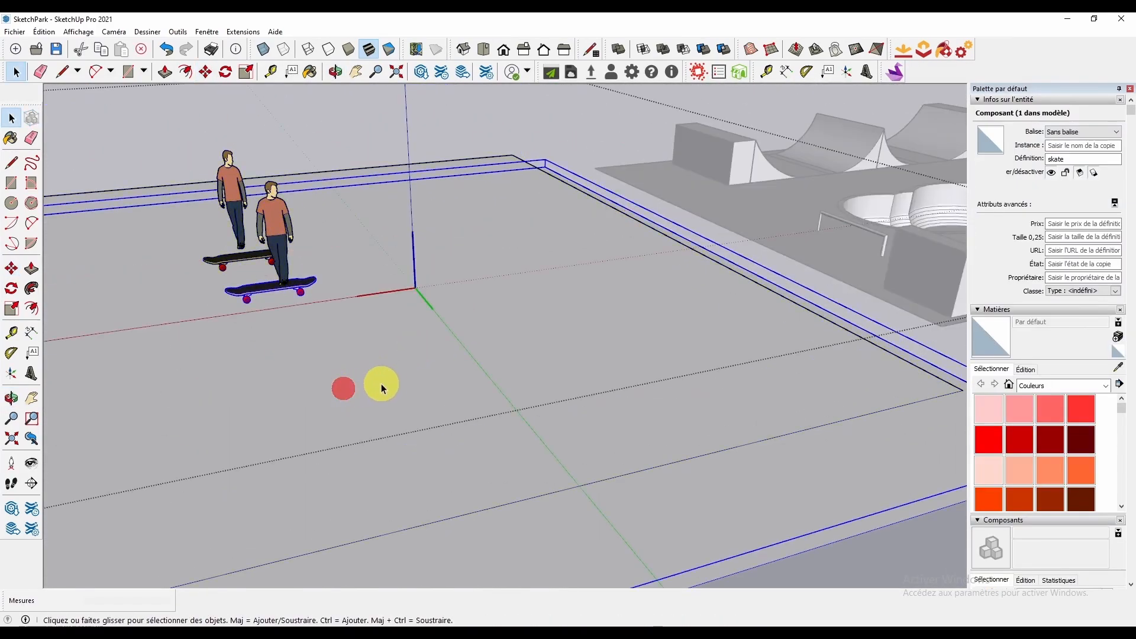
key(Delete)
scroll(443, 438, down, 2)
Try to delete the nested part that holds the remaining skateboard and ground block
click(309, 356)
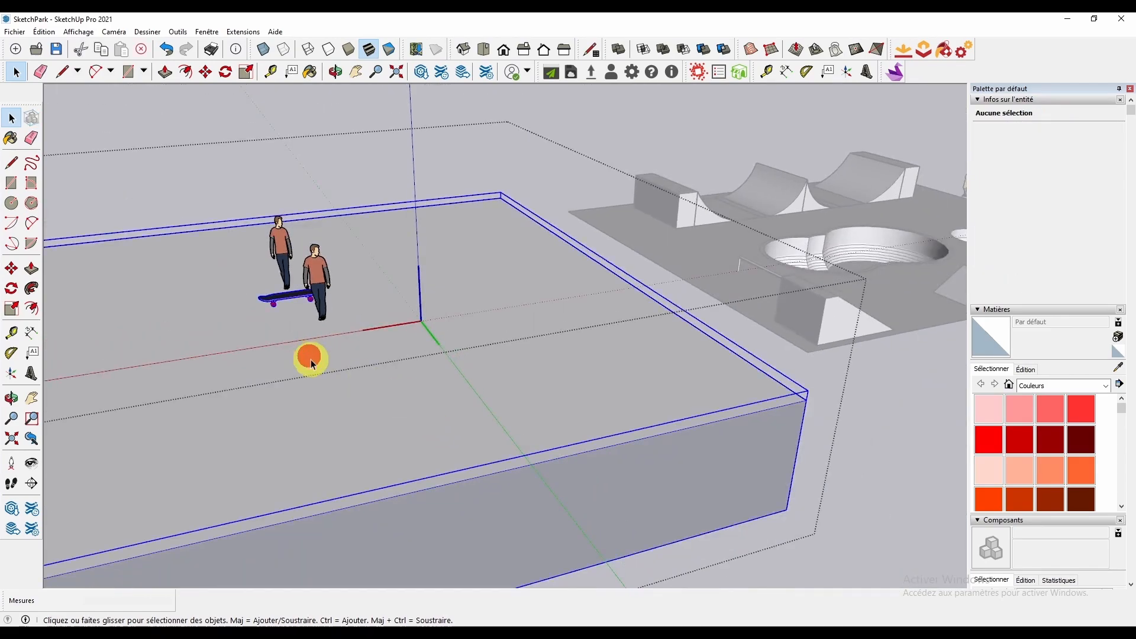
key(Delete)
key(ctrl+z)
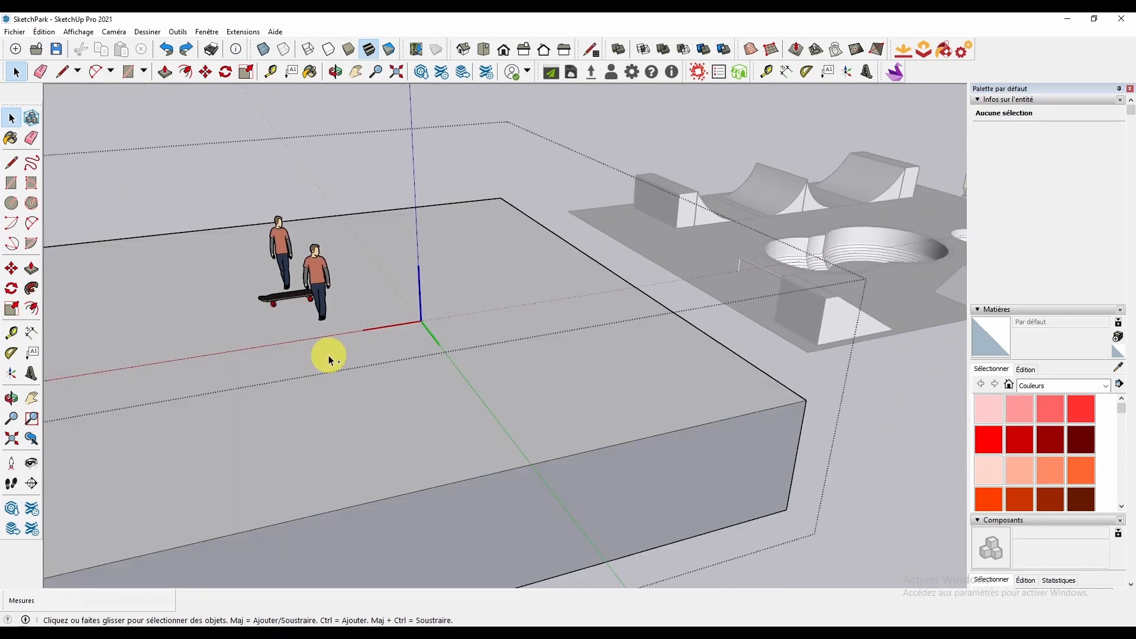
Delete the remaining ground block from the nested part, keeping its skateboard, and remove the front skater from the component
click(309, 346)
double_click(276, 299)
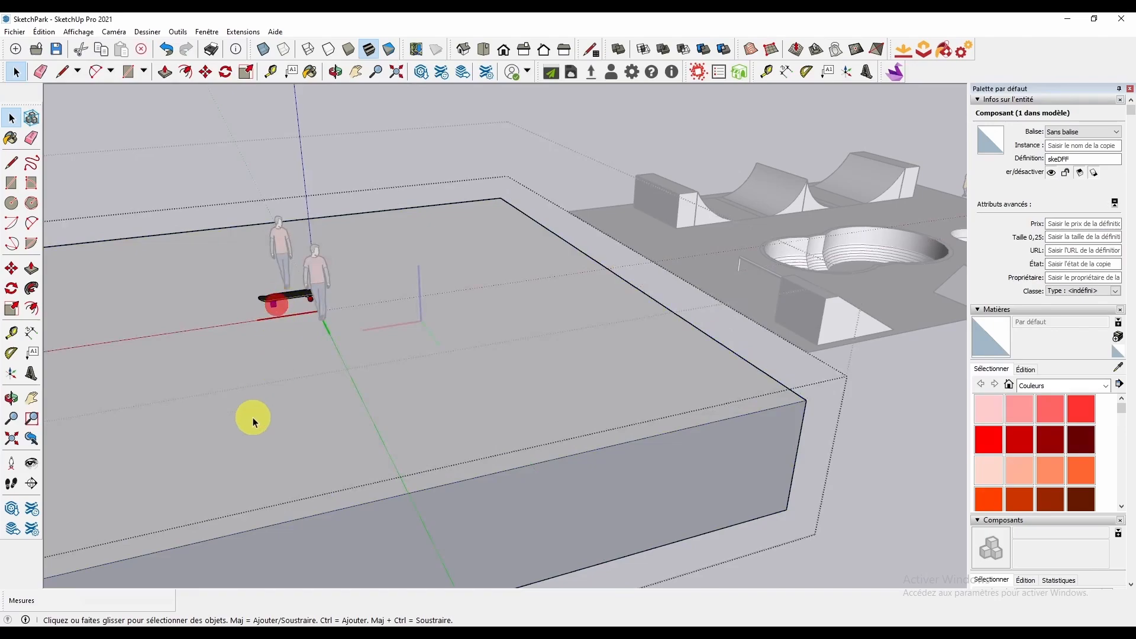
key(Delete)
click(343, 394)
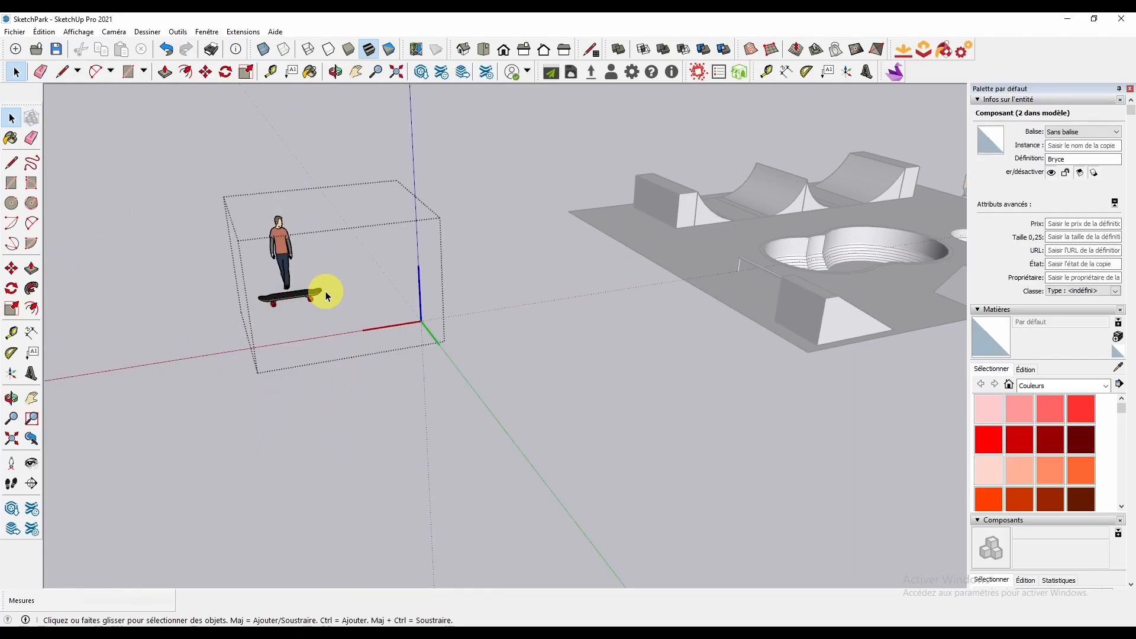
click(385, 449)
Inside the skate component, move the skater down about 0.14 m so the feet stand on the skateboard, and close the component
middle_drag(393, 278, 585, 366)
click(571, 358)
scroll(578, 375, up, 3)
double_click(584, 349)
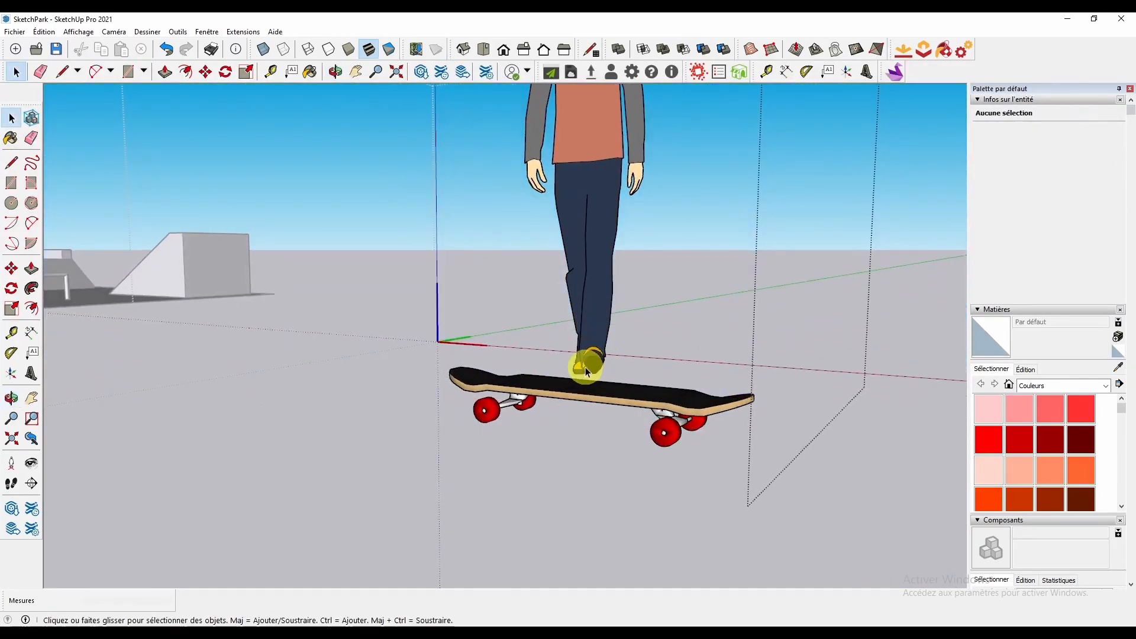
click(585, 365)
scroll(604, 340, up, 2)
key(m)
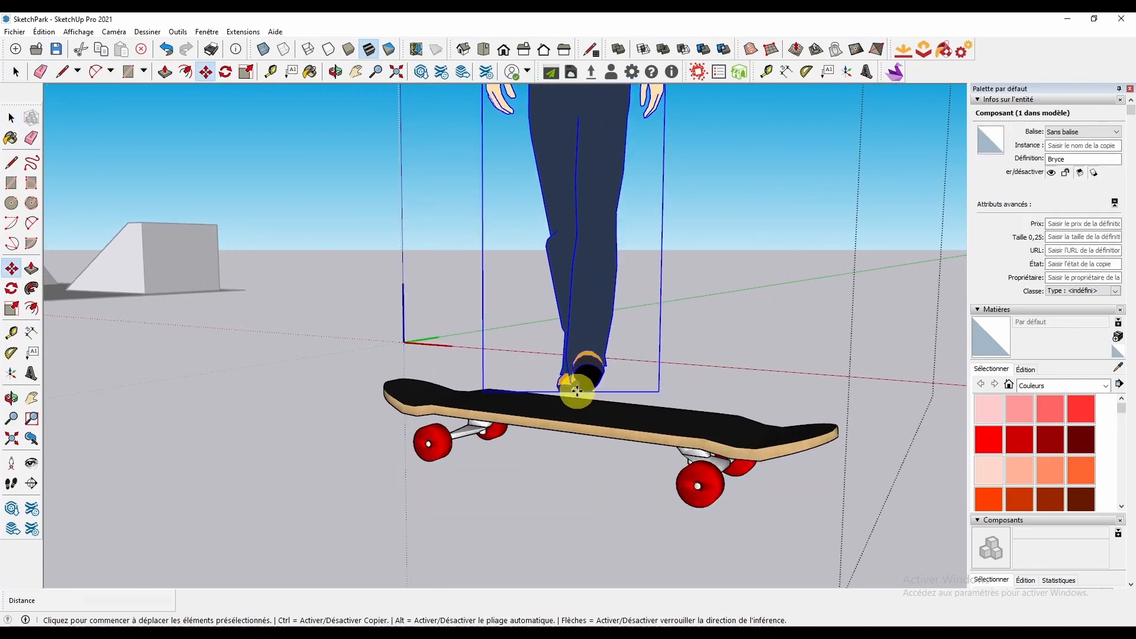
click(577, 391)
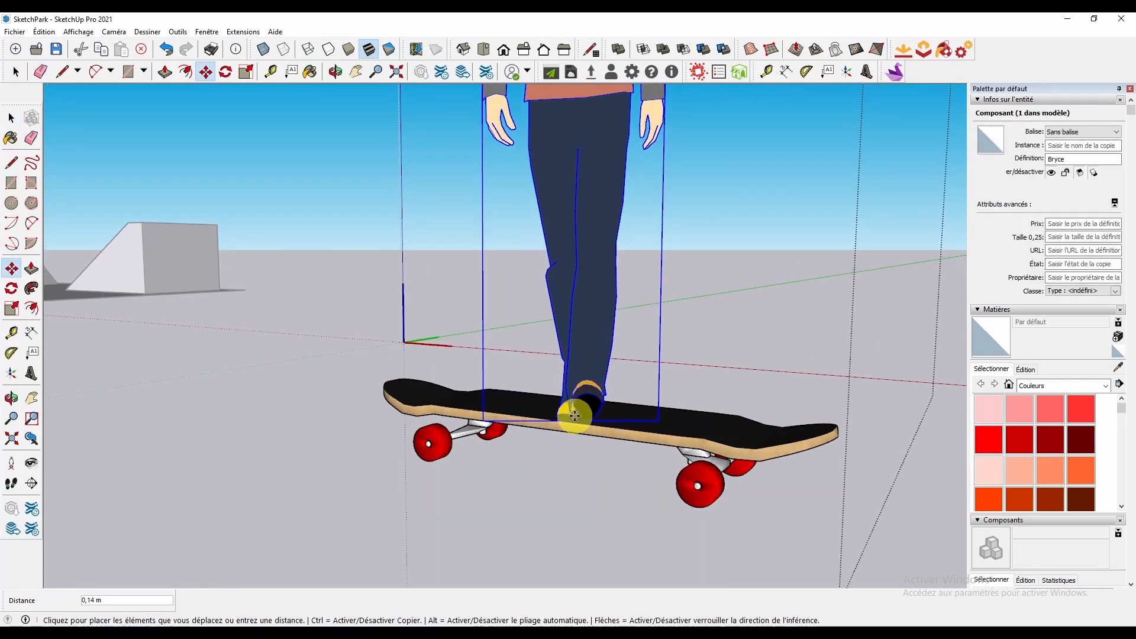
click(578, 413)
scroll(578, 367, down, 3)
middle_drag(578, 368, 566, 401)
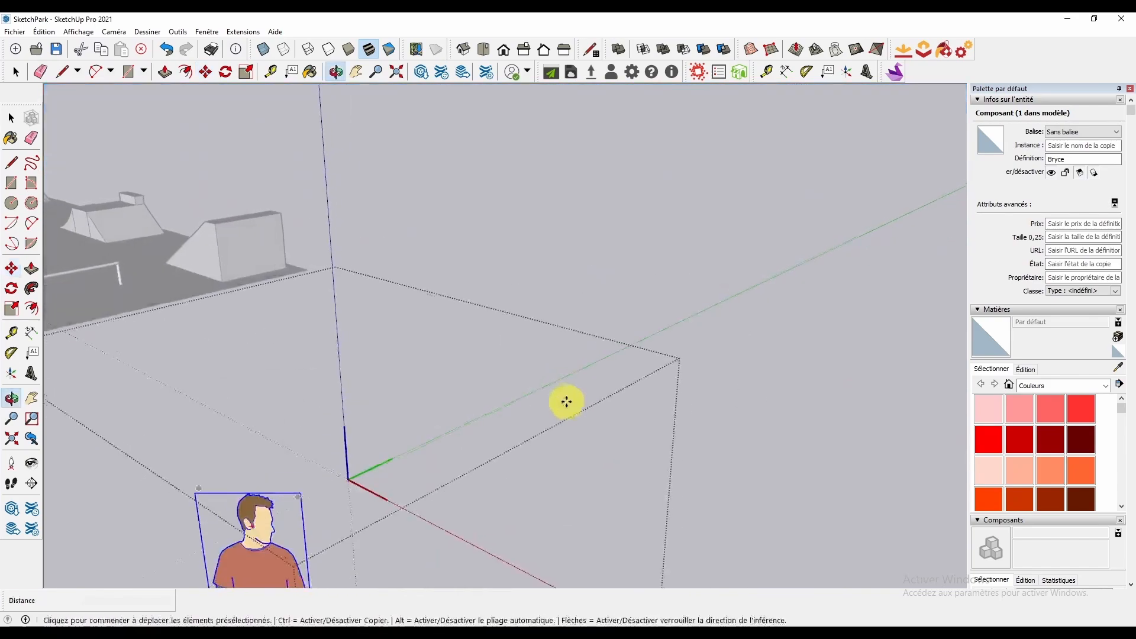
key(space)
click(619, 333)
middle_drag(619, 333, 588, 345)
scroll(612, 287, down, 3)
scroll(612, 286, down, 3)
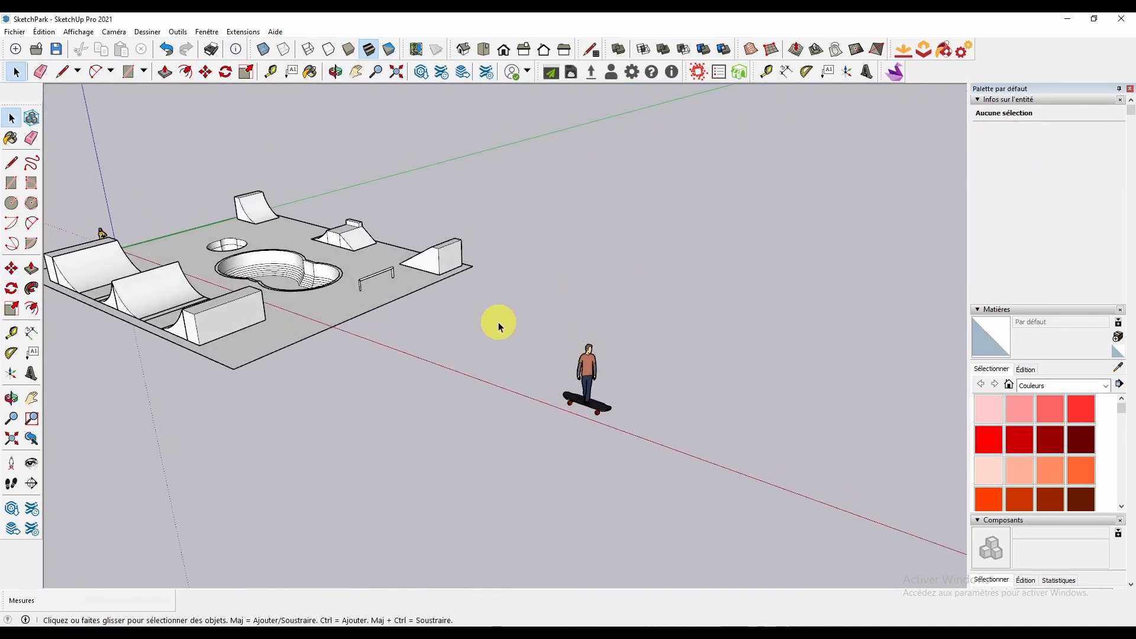
Move the skate component from the empty ground onto the skatepark, near the row of curved ramps
click(587, 374)
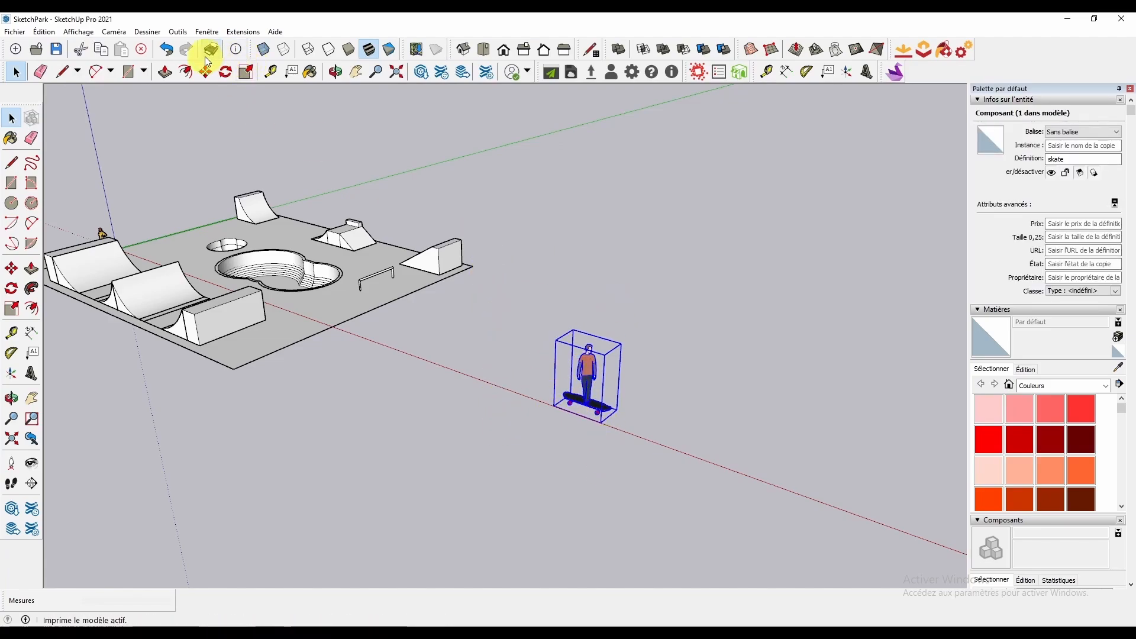
click(207, 72)
click(579, 371)
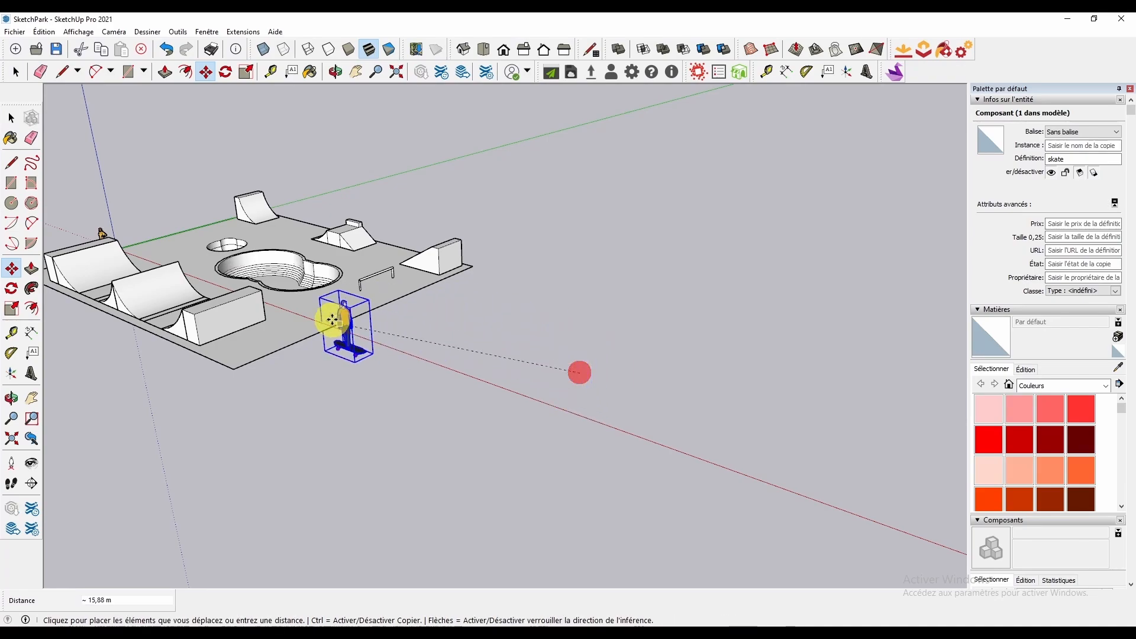
middle_drag(296, 334, 666, 349)
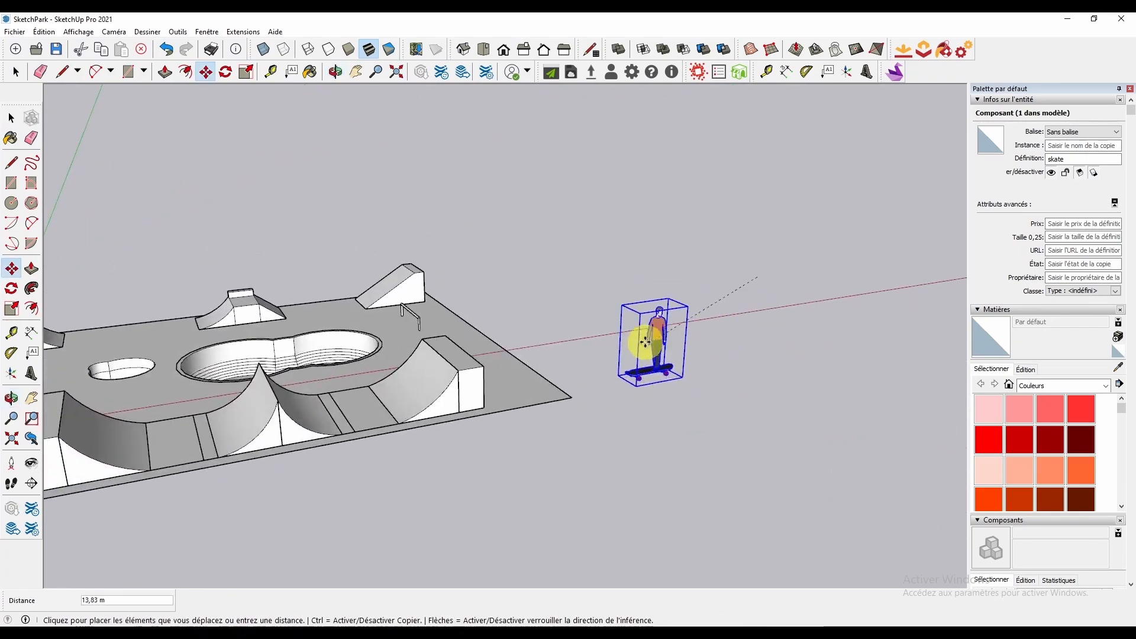
scroll(297, 381, down, 4)
middle_drag(317, 426, 297, 378)
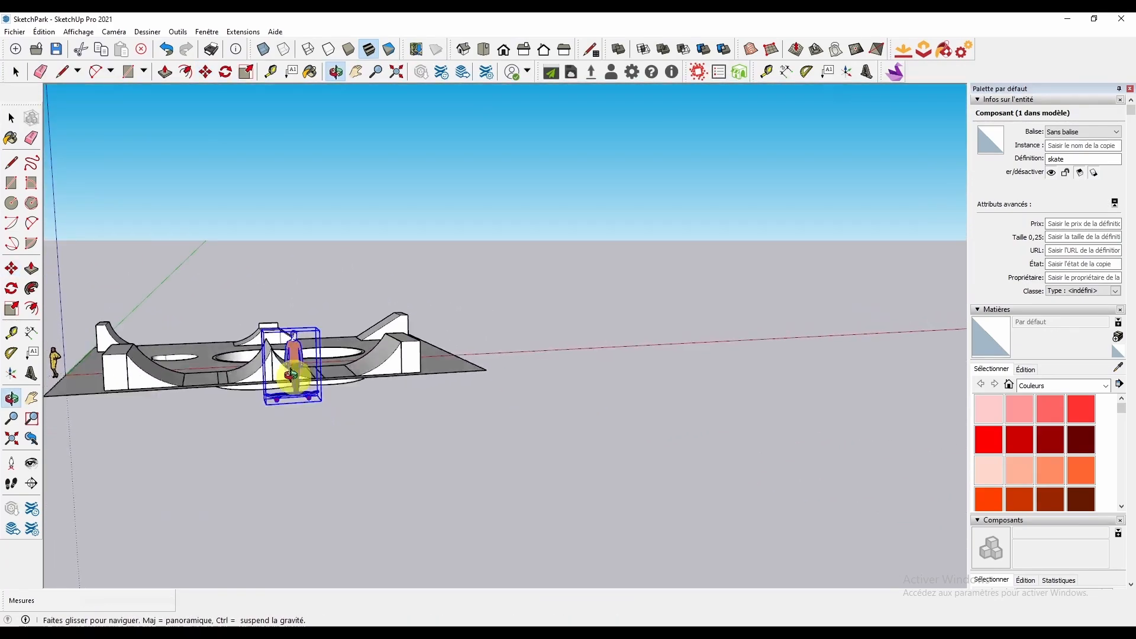
click(292, 374)
scroll(328, 370, up, 5)
click(217, 379)
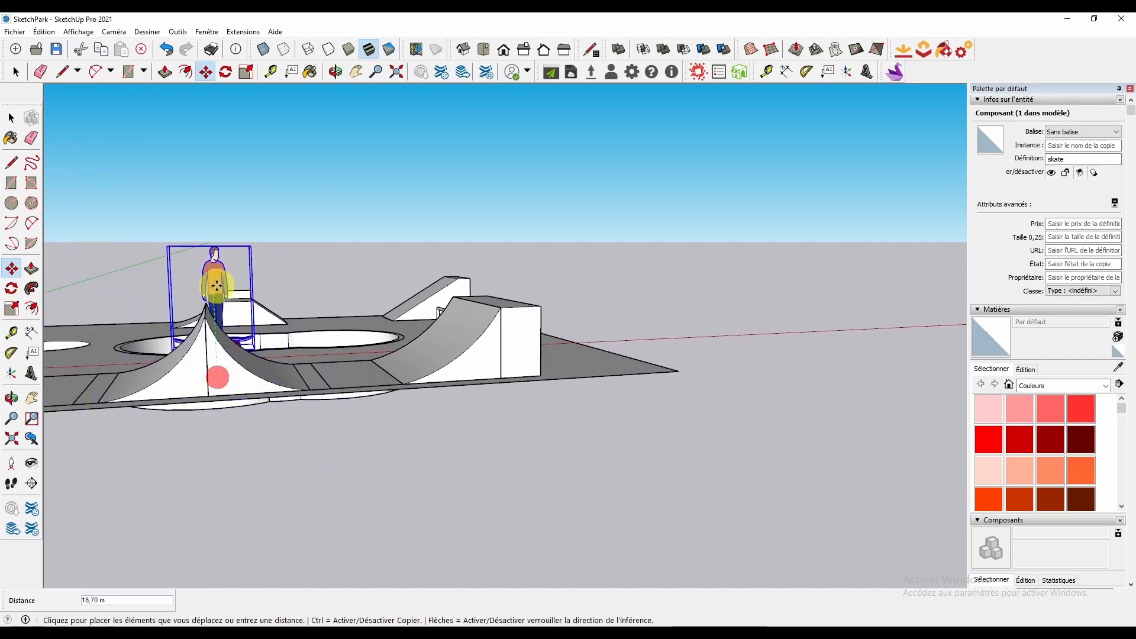
click(239, 314)
Position the skater and skateboard on the curved face of the end quarter pipe, tilted to follow its slope
middle_drag(551, 514, 601, 511)
shift+middle_drag(500, 461, 509, 524)
scroll(496, 486, down, 2)
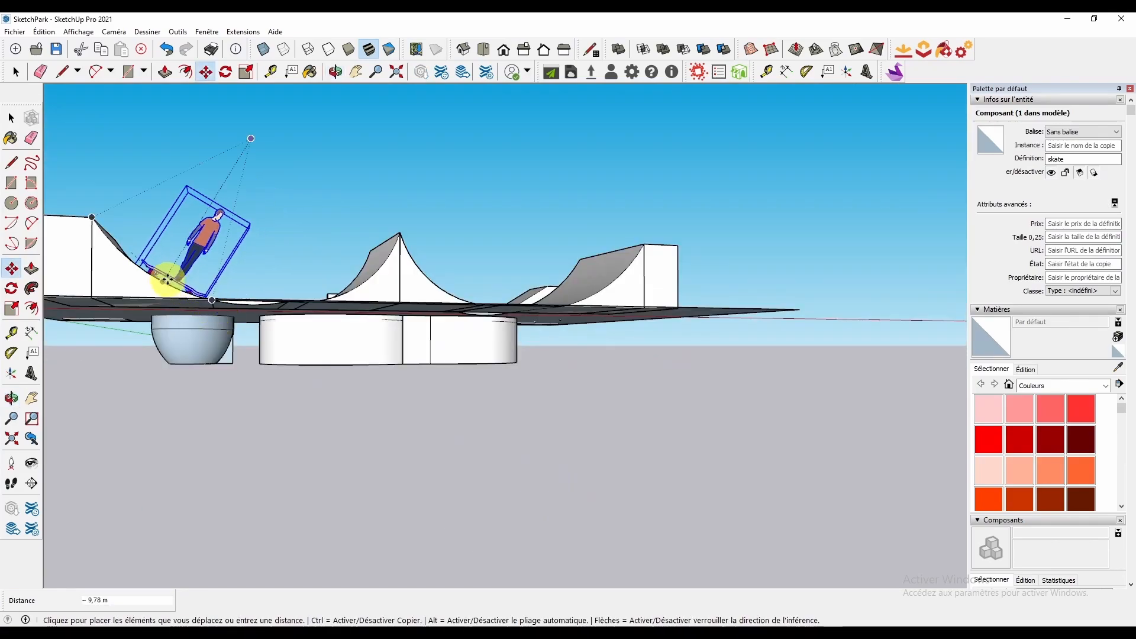
middle_drag(169, 278, 118, 364)
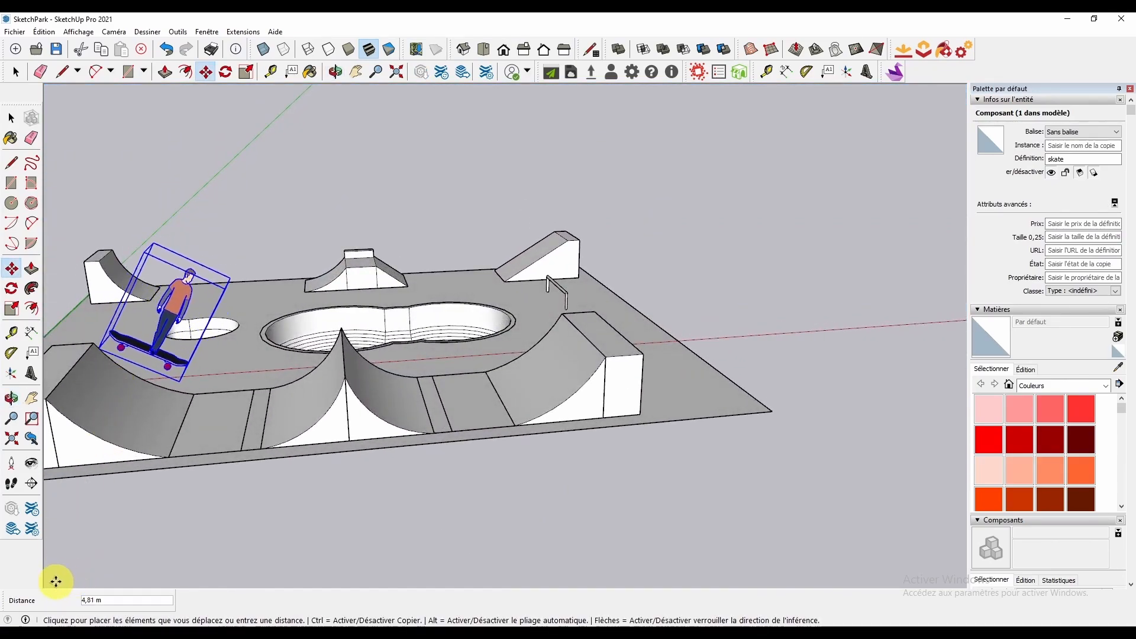
shift+middle_drag(575, 500, 495, 478)
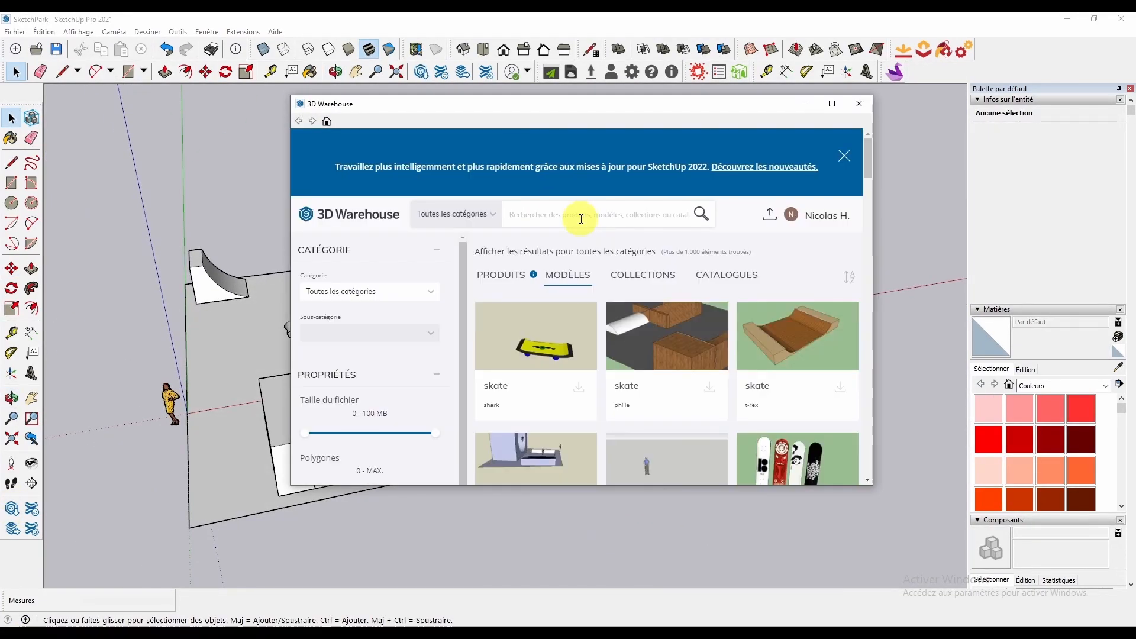
Search 3D Warehouse for "trotinette freestyle" and load the Madd Gear Pro scooter into the model
click(568, 215)
text(trotinette freestyle)
key(Return)
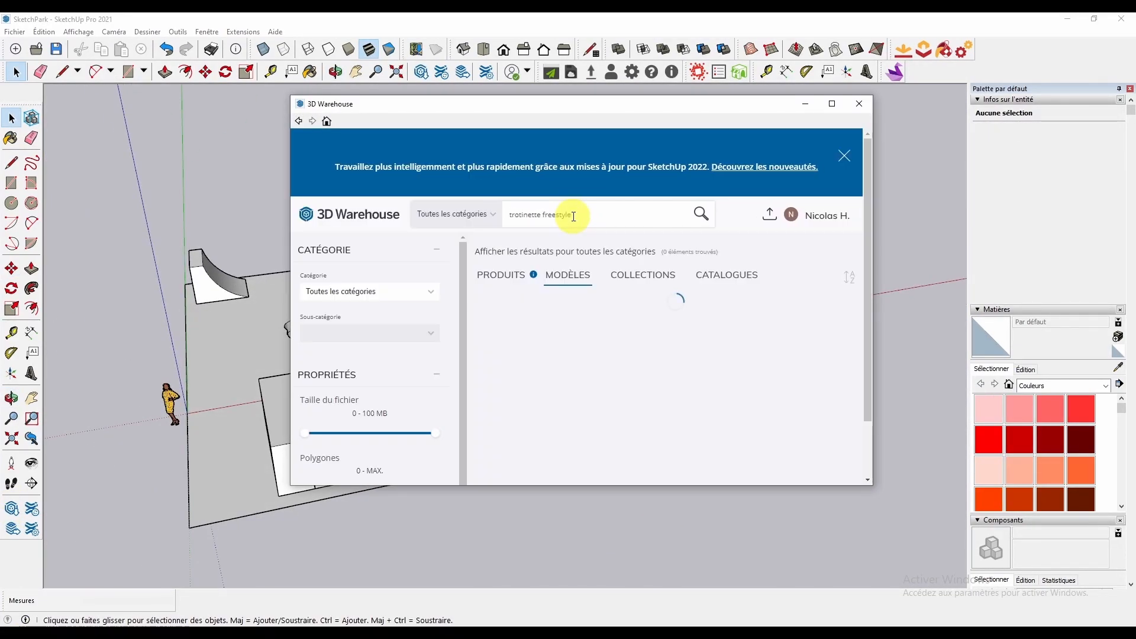
scroll(697, 355, down, 2)
click(537, 302)
click(694, 387)
click(550, 322)
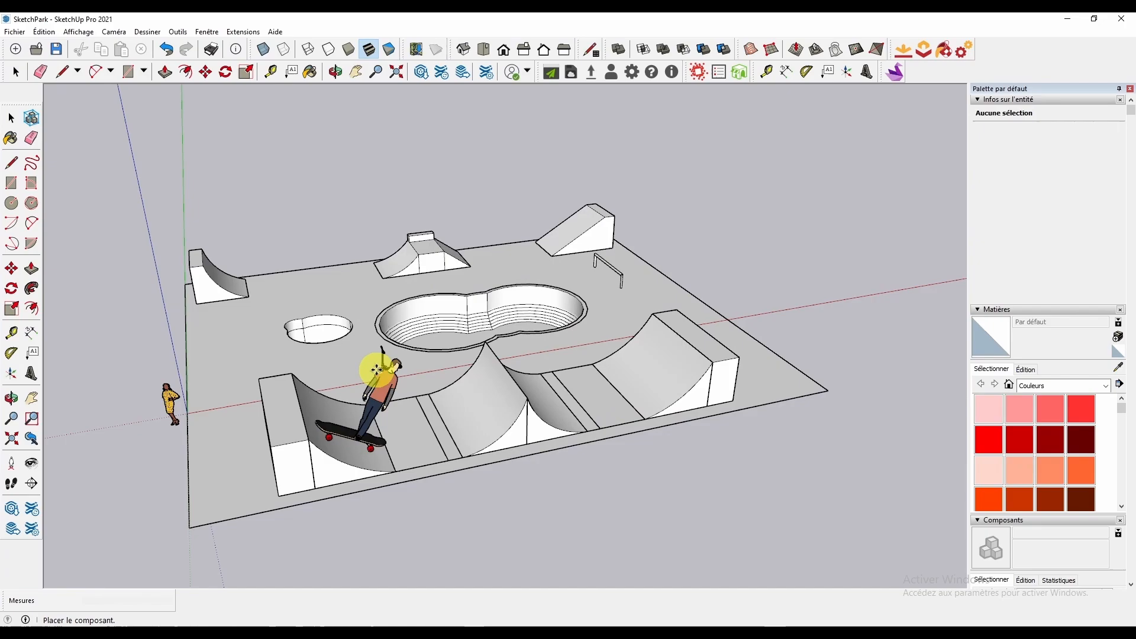
Place the scooter on the slab between the small and large bowls and raise it above the ground surface
mouse_move(377, 370)
shift+middle_down()
mouse_move(555, 515)
mouse_move(368, 314)
mouse_move(381, 350)
mouse_move(429, 322)
mouse_move(393, 350)
mouse_move(477, 392)
shift+middle_up()
scroll(368, 315, up, 5)
click(477, 393)
click(520, 281)
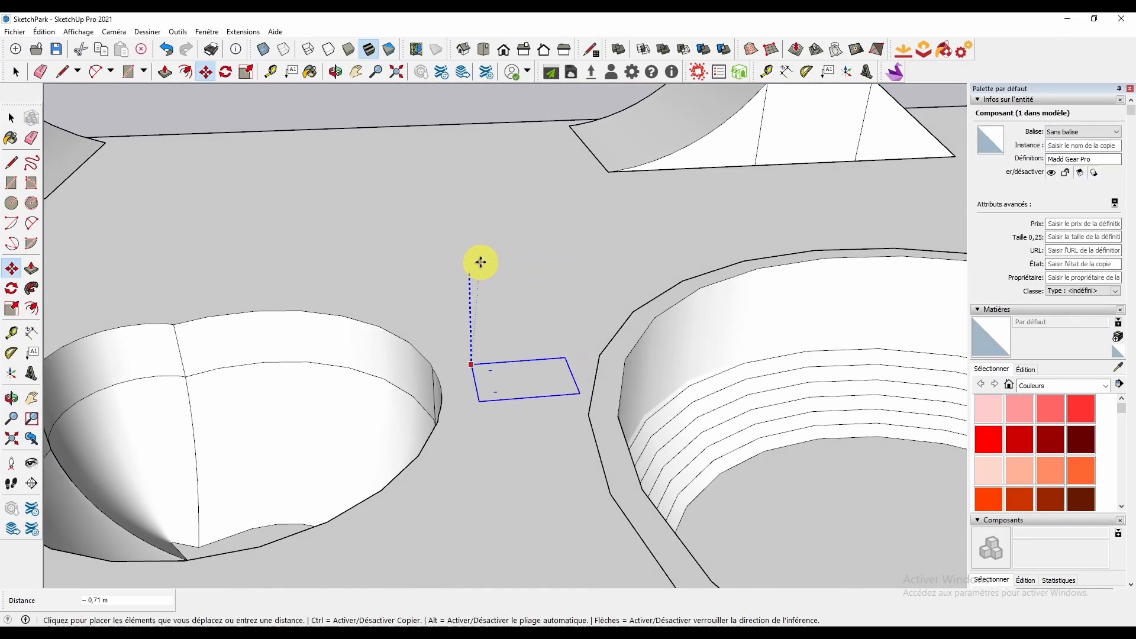
click(513, 379)
middle_drag(512, 261, 423, 101)
click(418, 88)
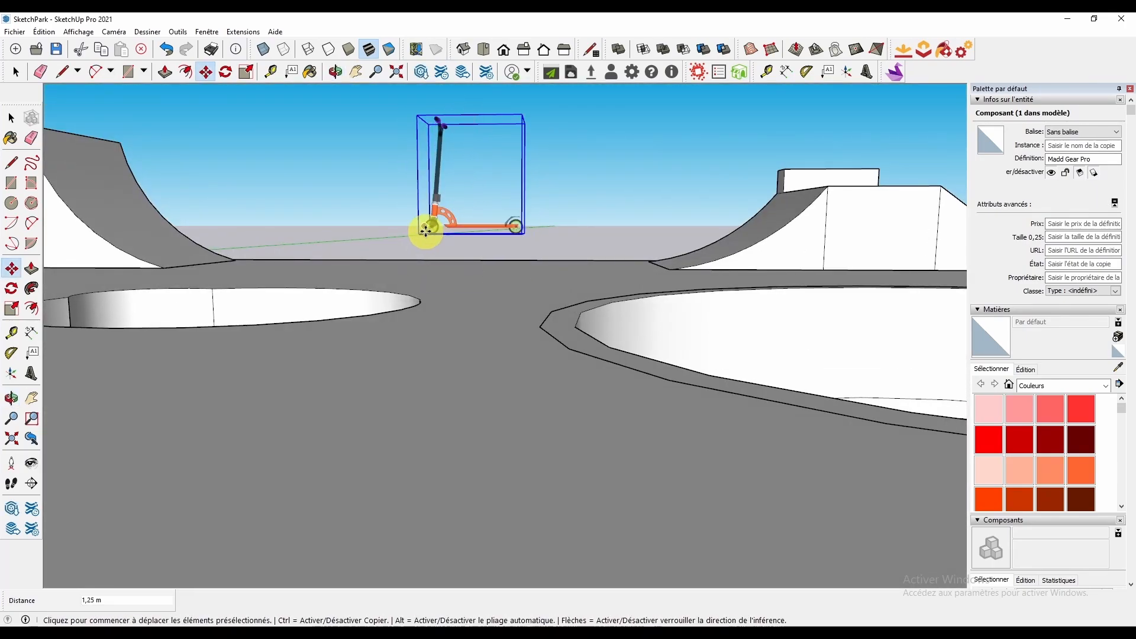
click(428, 177)
click(424, 194)
Adjust the scooter's position beside the large bowl's rim with its deck tilted
middle_drag(425, 194, 511, 274)
click(436, 249)
middle_drag(454, 340, 352, 127)
click(459, 337)
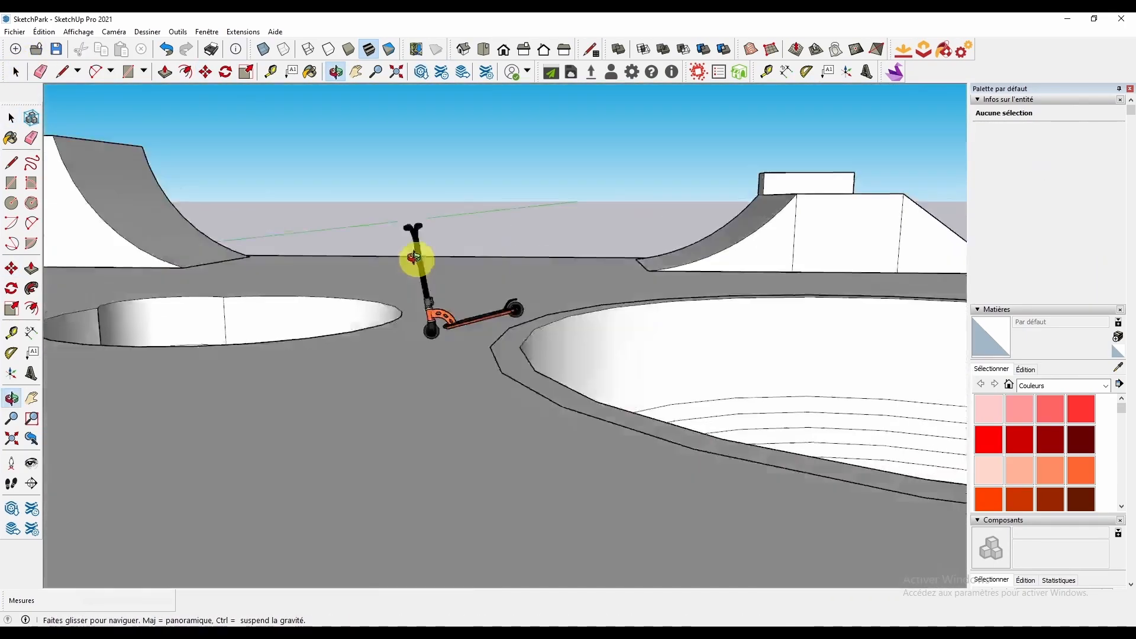
middle_drag(410, 254, 537, 296)
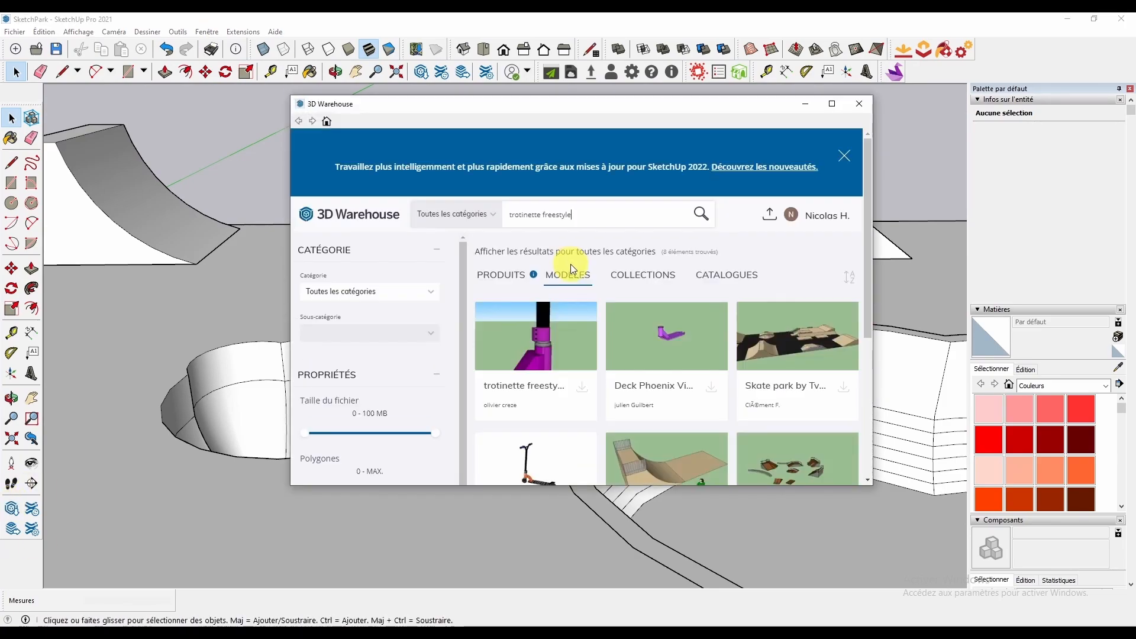
Search the 3D Warehouse models for "boy" and load the Google changed boy figure into the model
drag(611, 207, 448, 250)
text(boy)
key(Return)
scroll(654, 354, down, 5)
scroll(654, 353, up, 5)
click(503, 275)
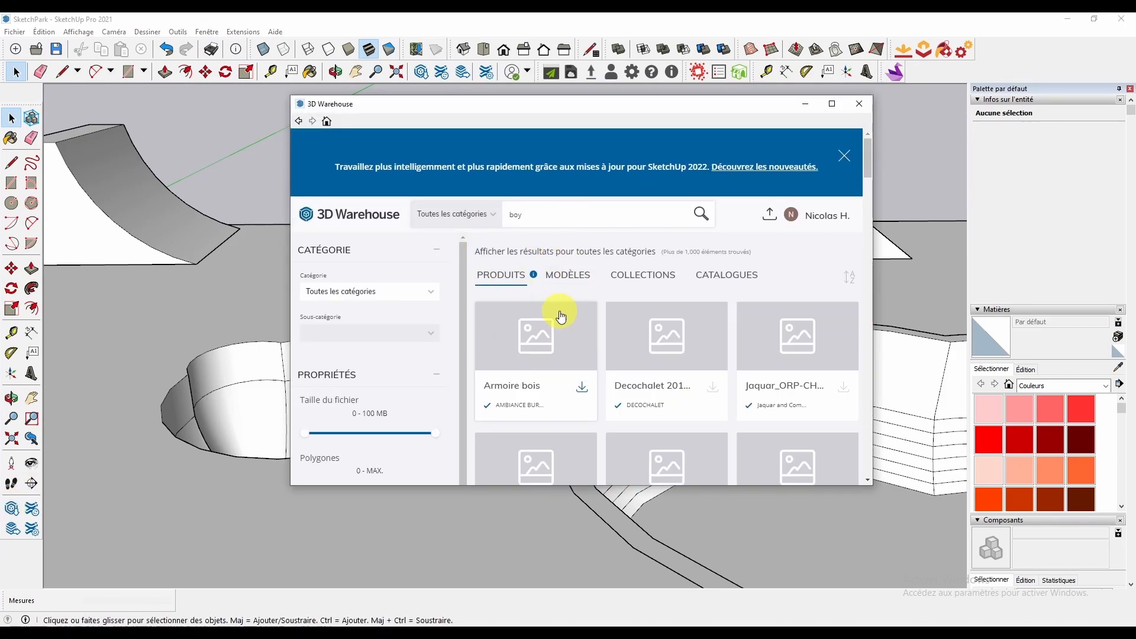
click(563, 272)
scroll(702, 410, down, 5)
click(579, 357)
click(645, 378)
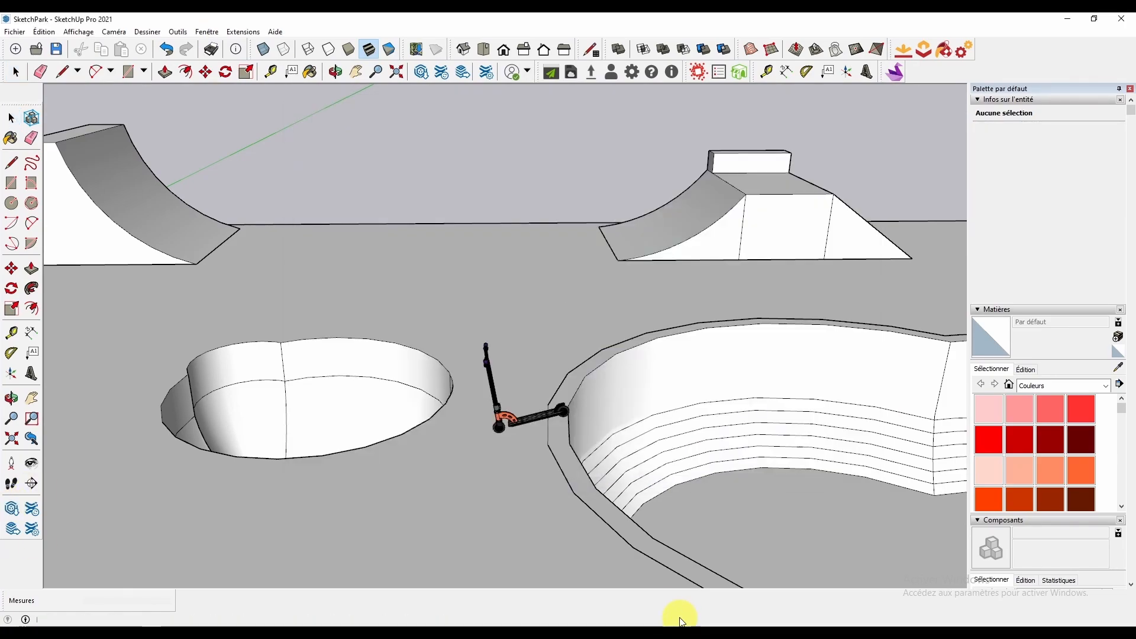
Place the boy figure beside the scooter and move it into line with the scooter's deck
scroll(520, 411, up, 4)
middle_drag(508, 436, 500, 388)
click(439, 442)
click(538, 300)
click(545, 287)
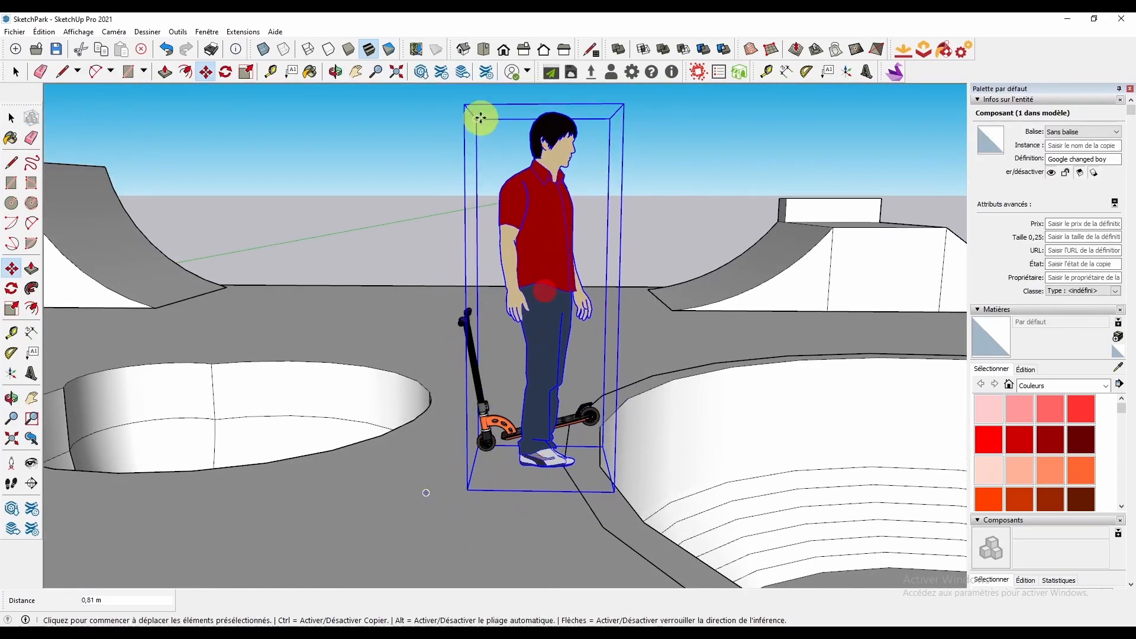
click(483, 304)
click(483, 307)
click(603, 307)
click(583, 294)
Set the boy's feet on the scooter's deck, tilted to match the scooter's lean, and deselect the figure
middle_drag(308, 302, 568, 325)
middle_drag(426, 373, 645, 378)
scroll(414, 332, up, 4)
click(651, 464)
click(585, 445)
scroll(568, 415, down, 8)
middle_drag(568, 438, 550, 362)
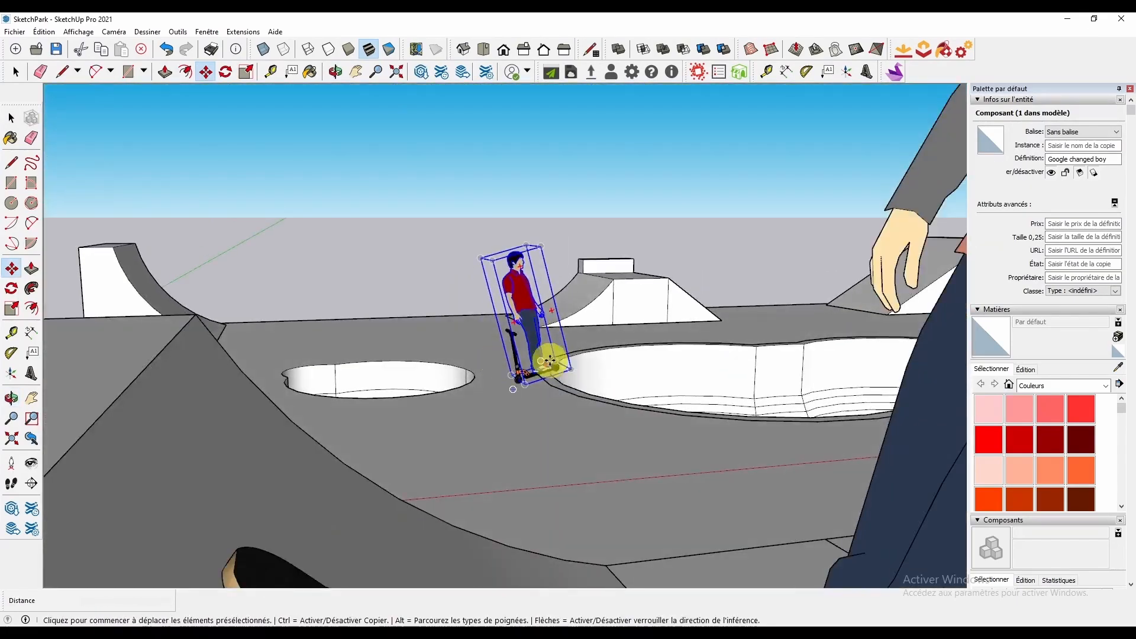
scroll(551, 363, up, 4)
click(12, 69)
middle_drag(355, 228, 728, 398)
scroll(421, 272, down, 5)
middle_drag(421, 271, 563, 406)
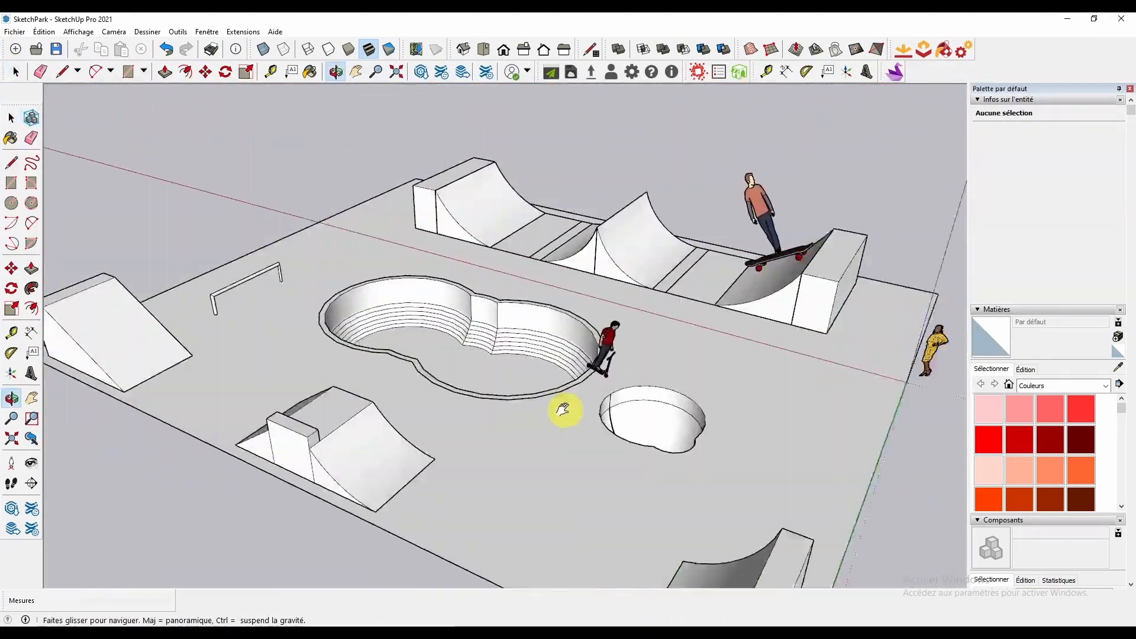
Paint the middle funbox and the corner quarter pipe with the Cerisier original wood material
click(495, 400)
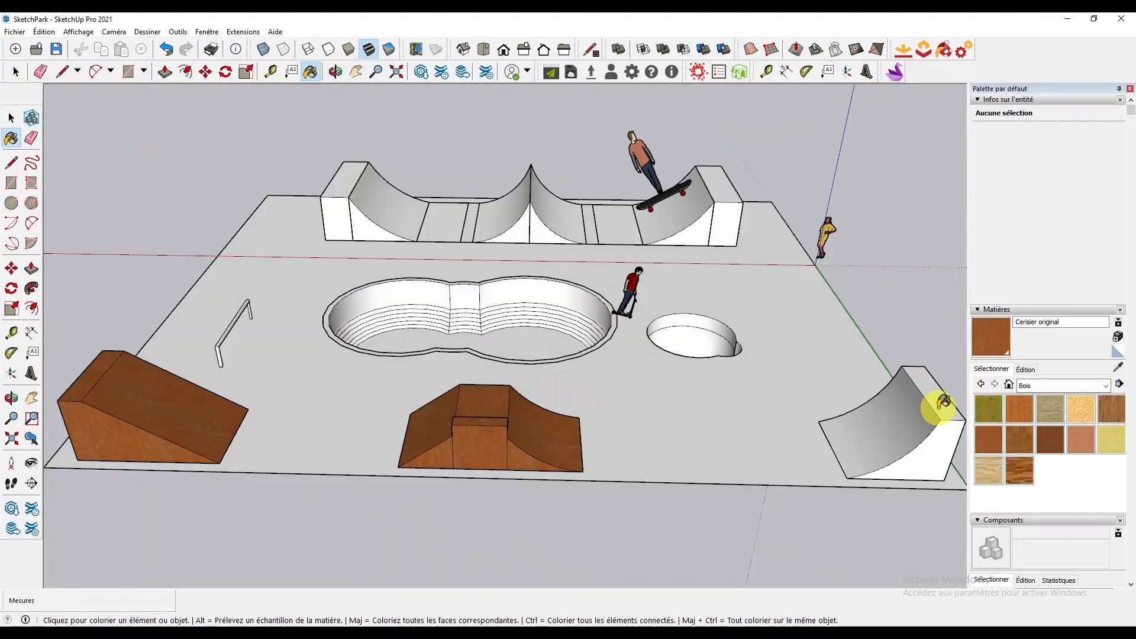
click(924, 414)
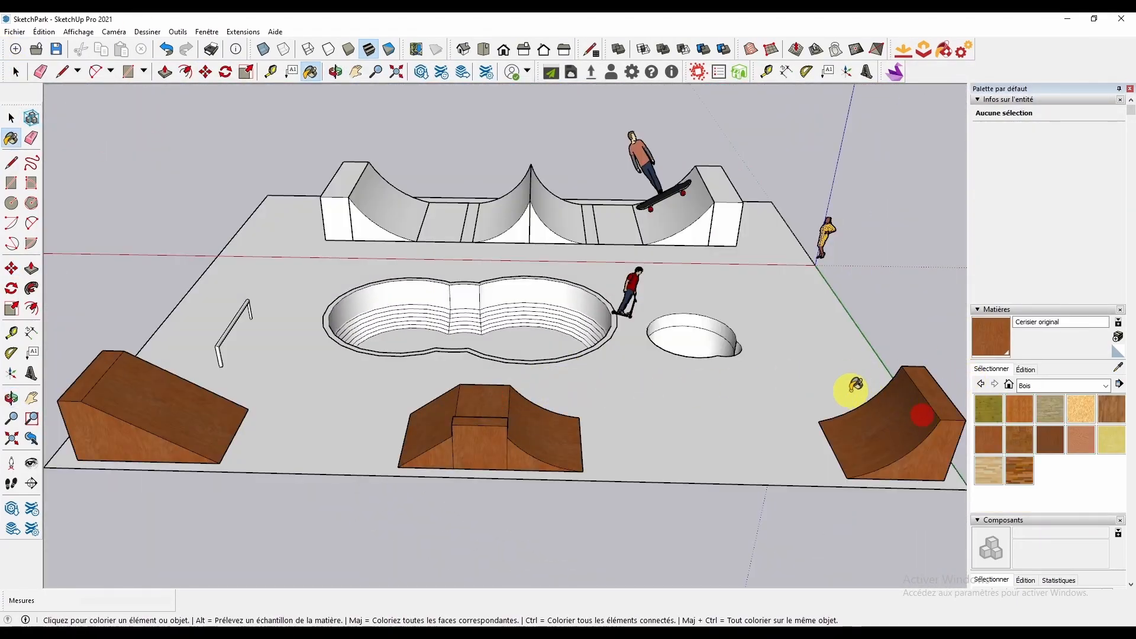
Try Cerisier original on the slab and bowls, and undo the fill
mouse_move(378, 314)
middle_down()
mouse_move(426, 353)
mouse_move(543, 364)
middle_up()
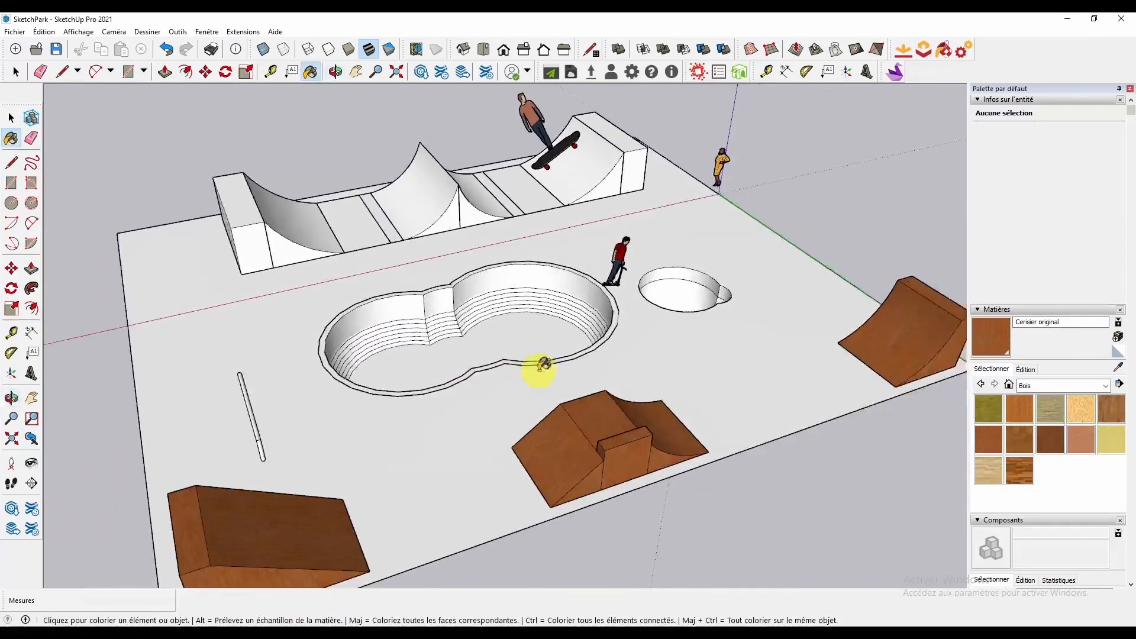
click(443, 312)
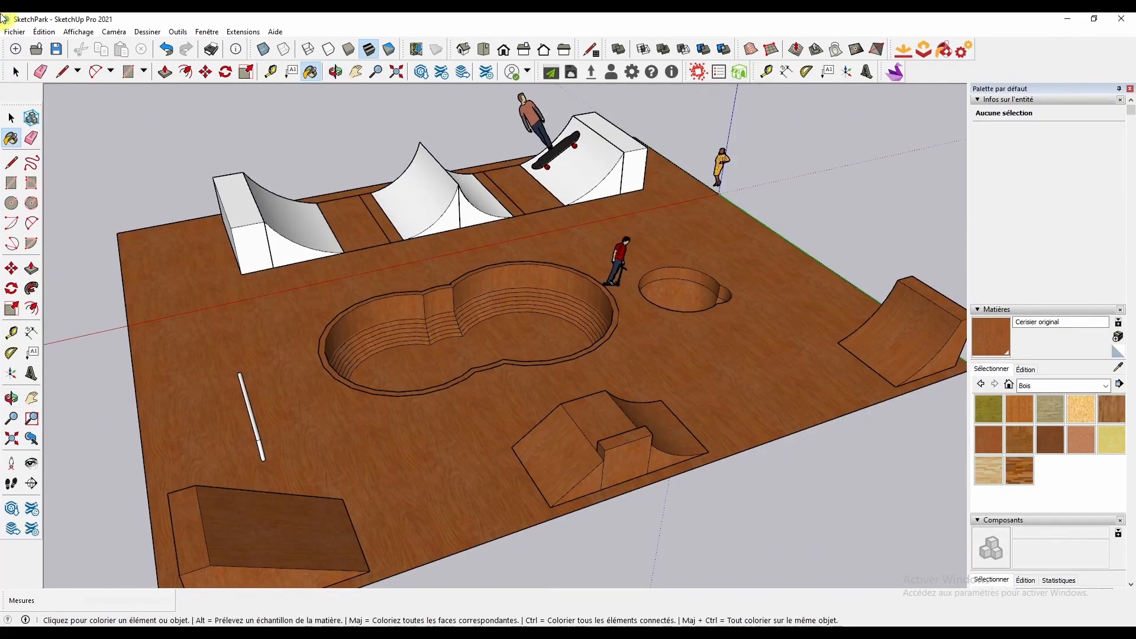
click(47, 32)
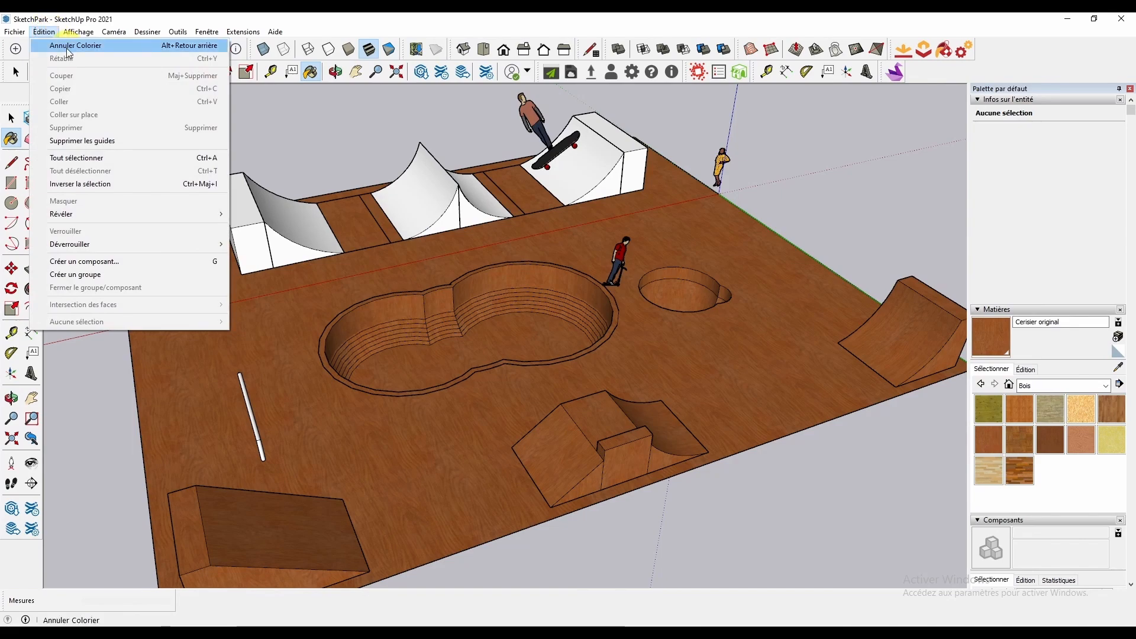
click(68, 49)
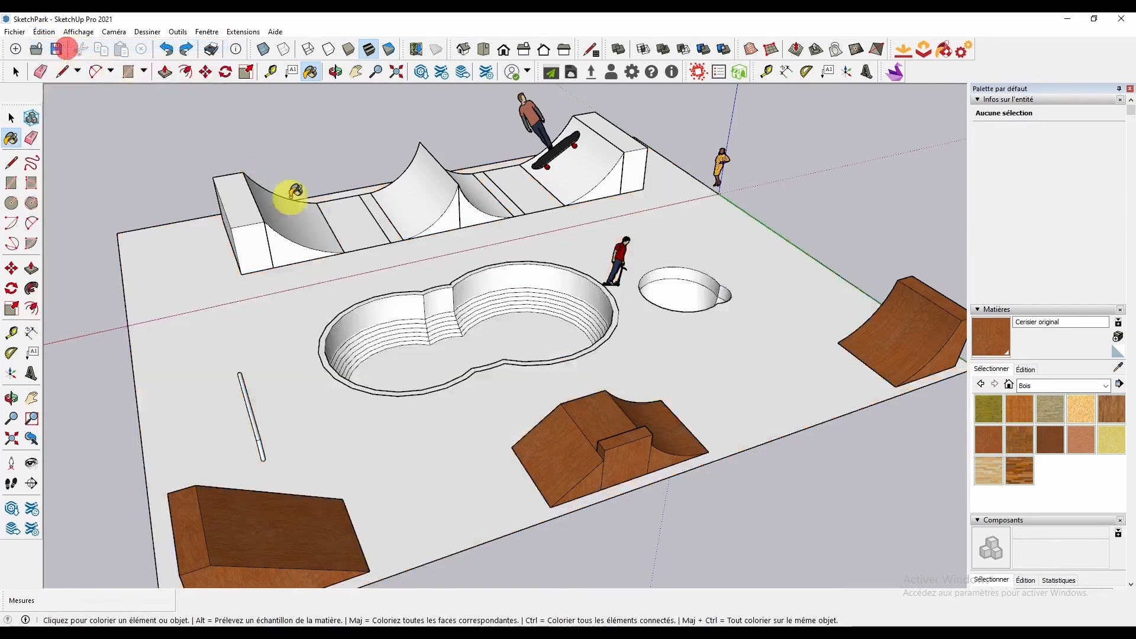
Paint the end quarter pipe and the adjoining curved half of the central ramp with Cerisier original
click(260, 207)
click(289, 216)
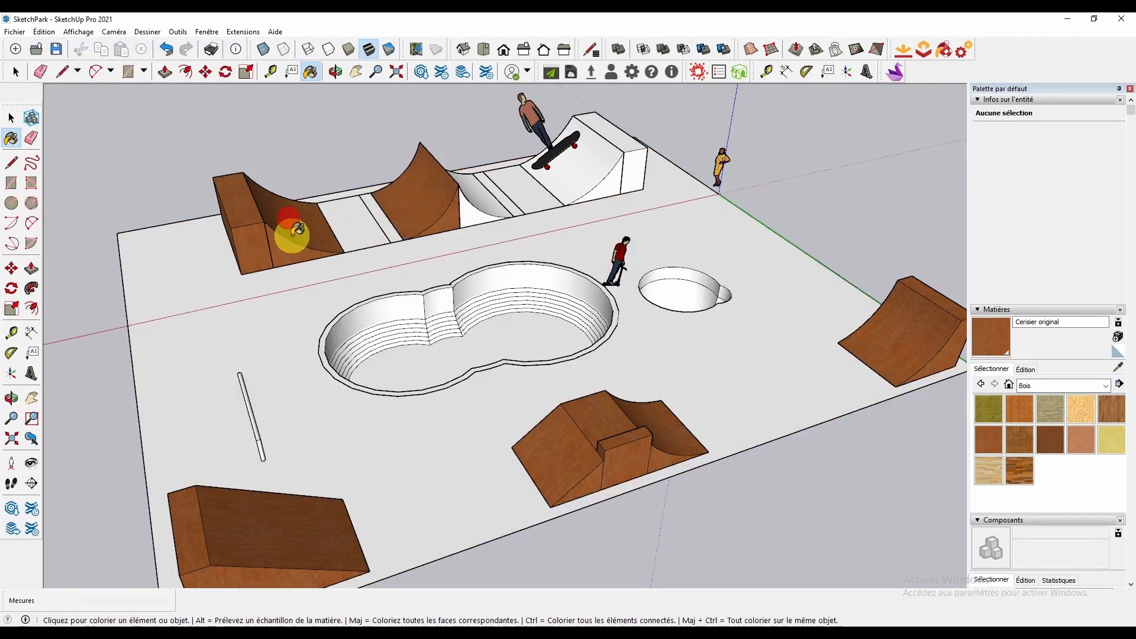
Try Cerisier original on the flat strip between the curved ramps, and undo the fill
click(378, 219)
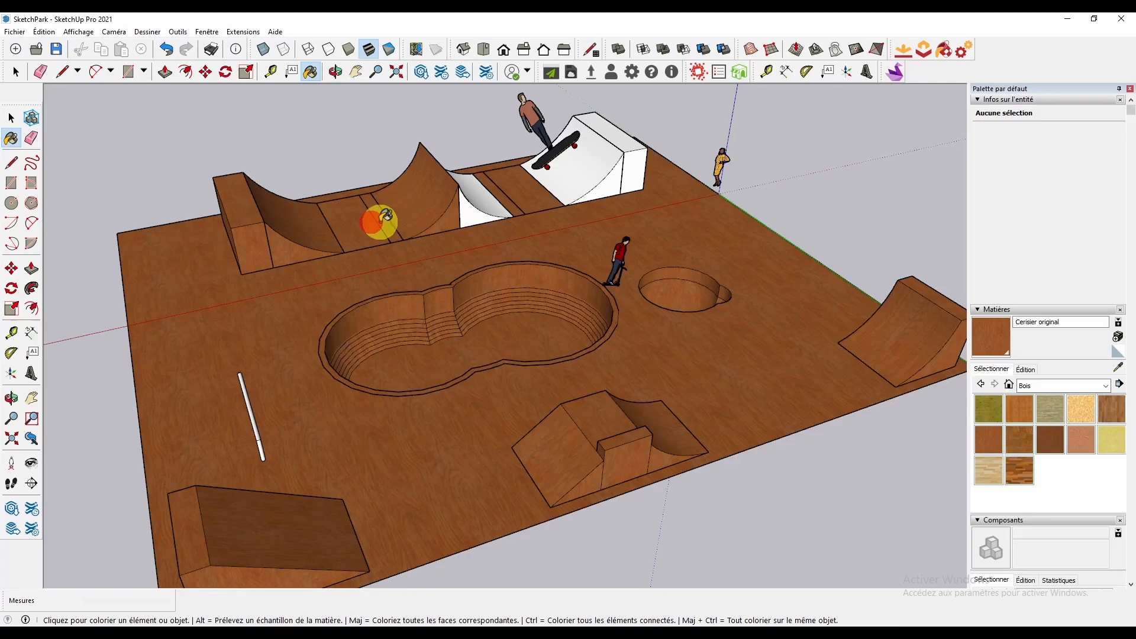
click(46, 33)
click(56, 47)
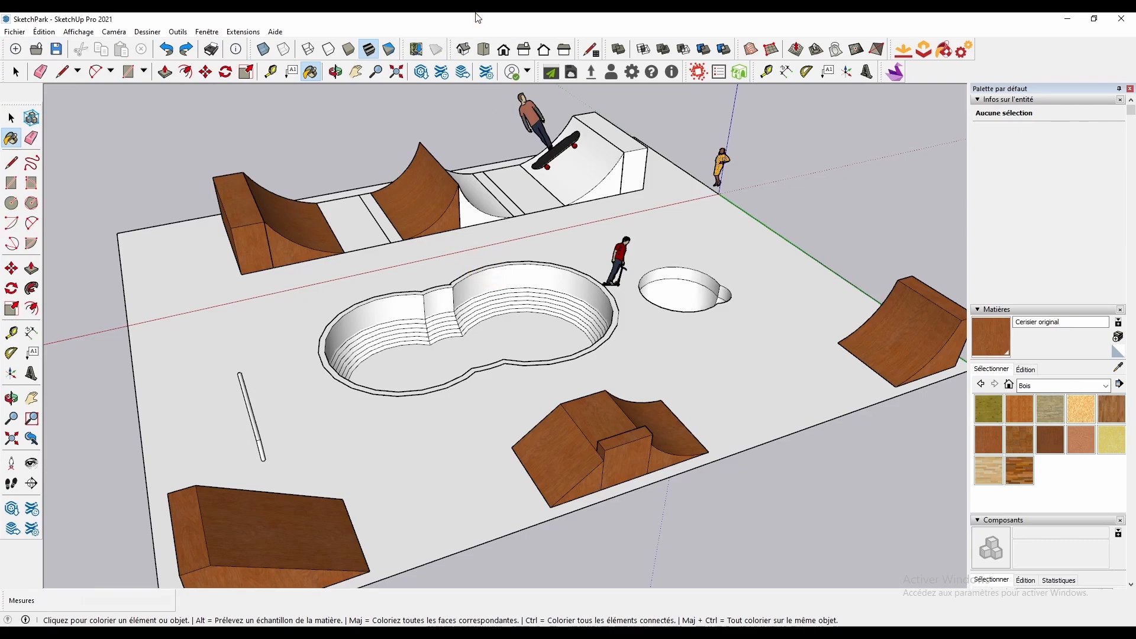
Open the slab group and draw a rectangle of about 4.23 m by 2.20 m over the flat strip between the wooden curved ramps
click(175, 258)
key(space)
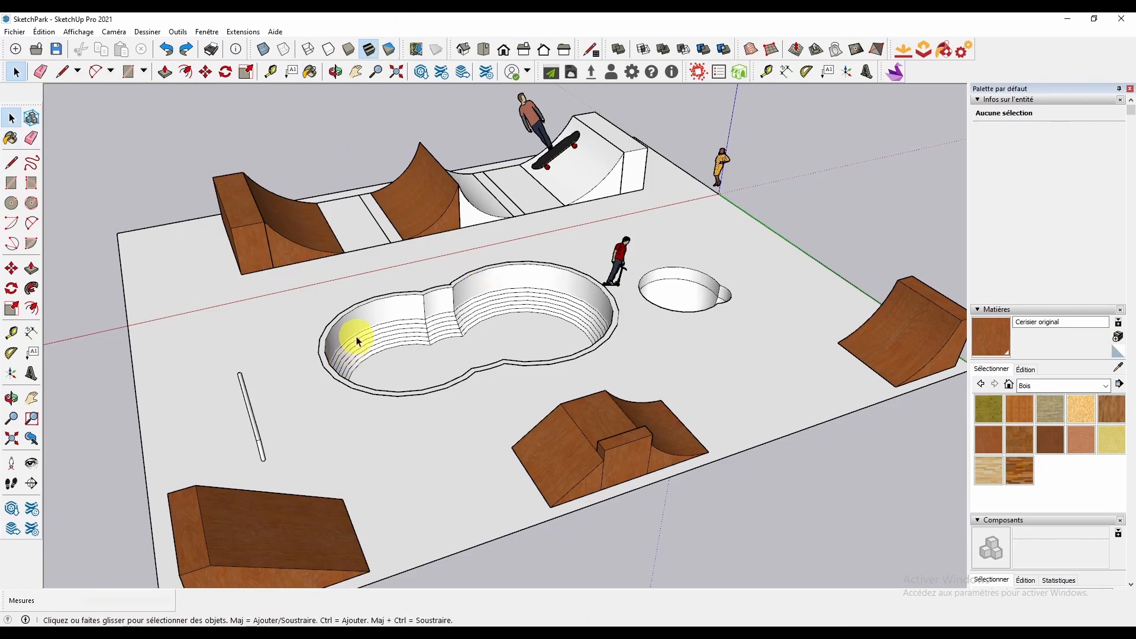
double_click(261, 336)
scroll(352, 296, up, 3)
scroll(373, 296, up, 6)
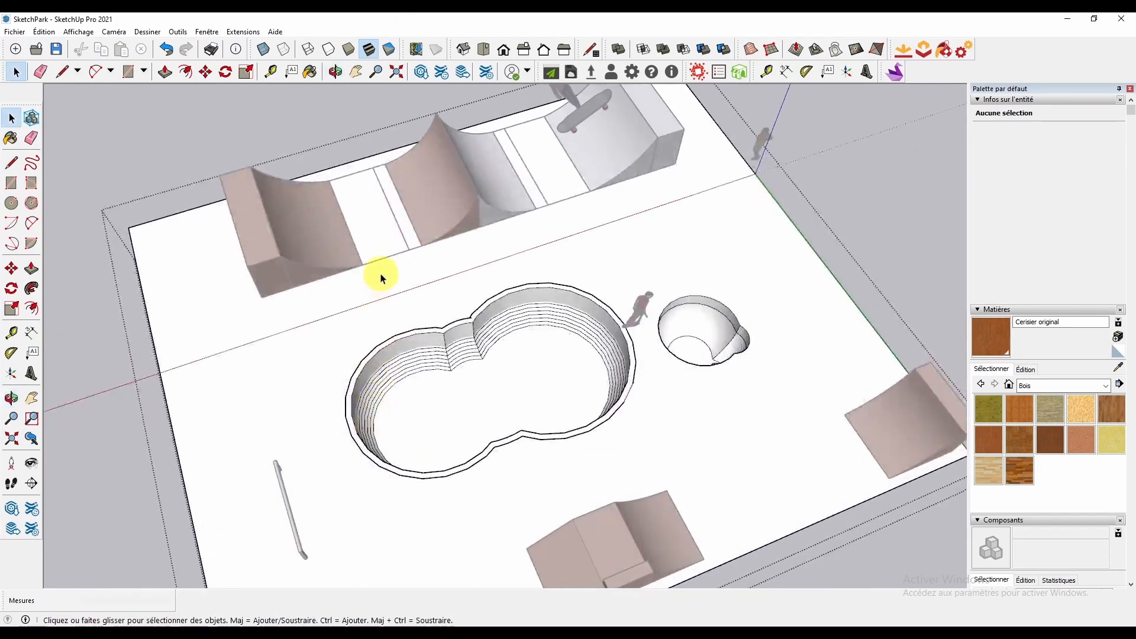
key(r)
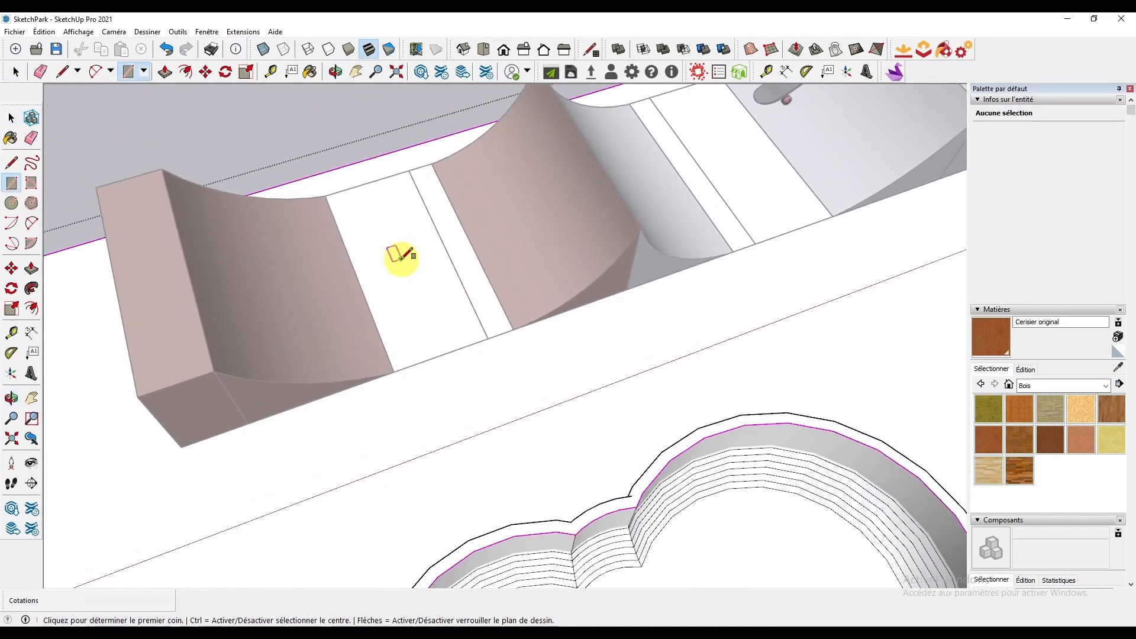
click(331, 194)
click(503, 332)
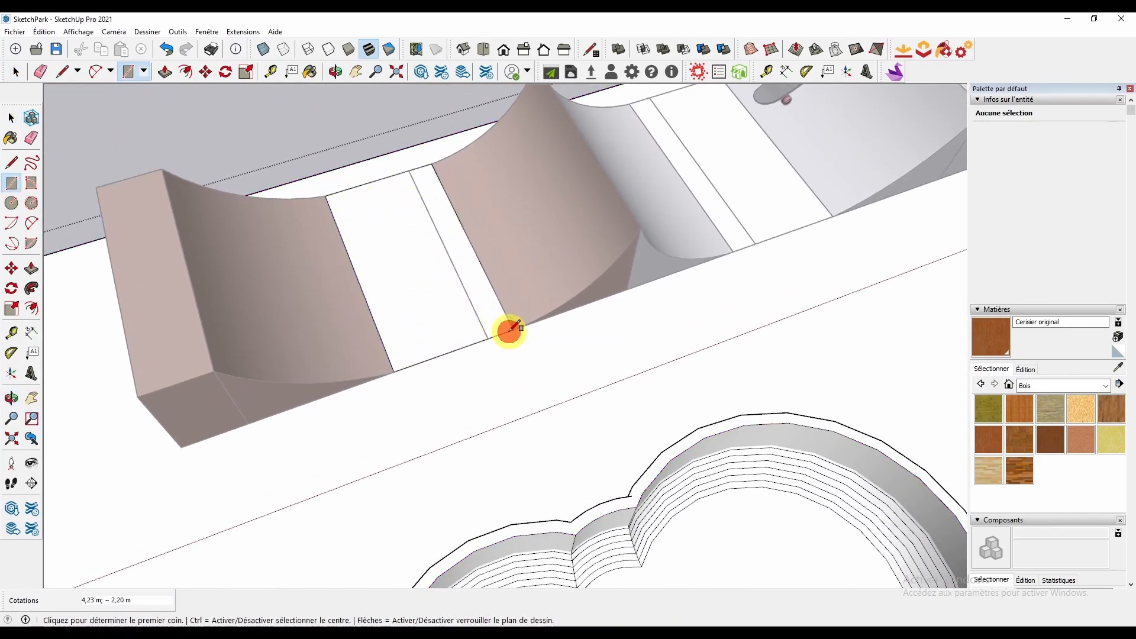
Push/pull the new rectangle between the wooden ramps by 0.01 m
key(space)
click(417, 277)
key(p)
click(416, 295)
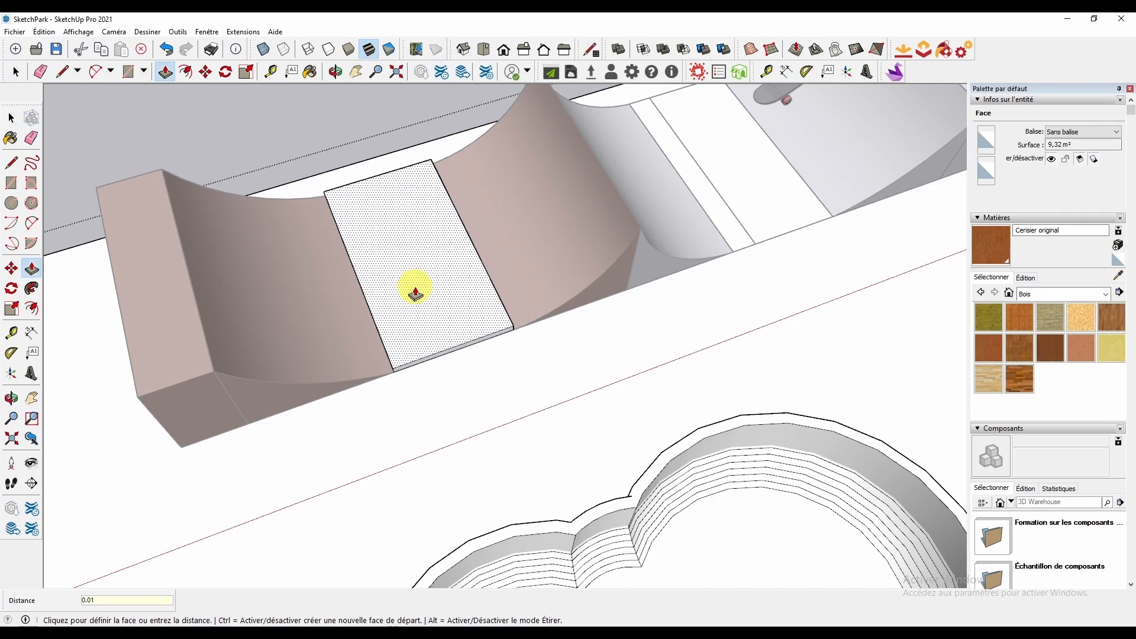
key(Return)
key(space)
Select the complete raised panel between the wooden ramps, including its edges, and copy it
middle_drag(405, 228, 433, 332)
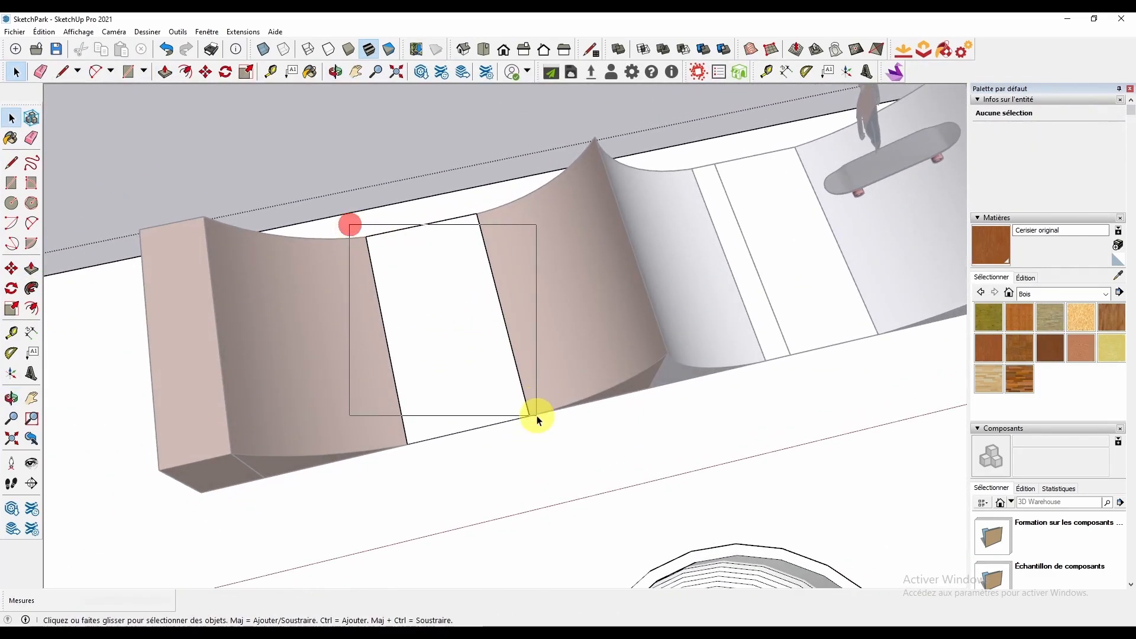
drag(537, 416, 525, 380)
middle_drag(525, 380, 543, 254)
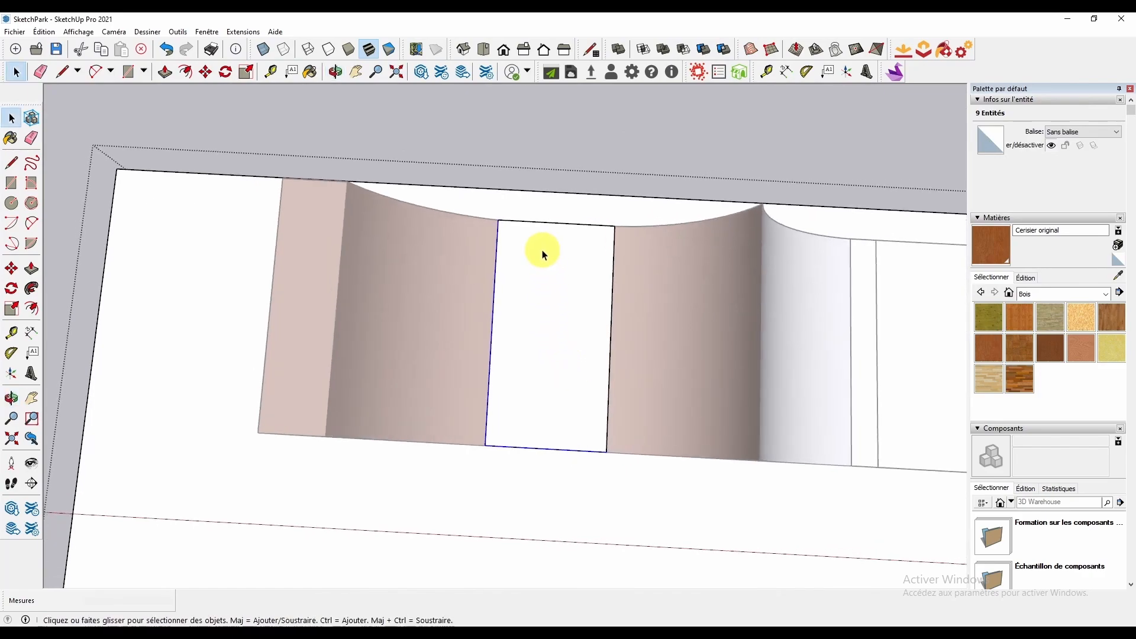
drag(629, 479, 627, 477)
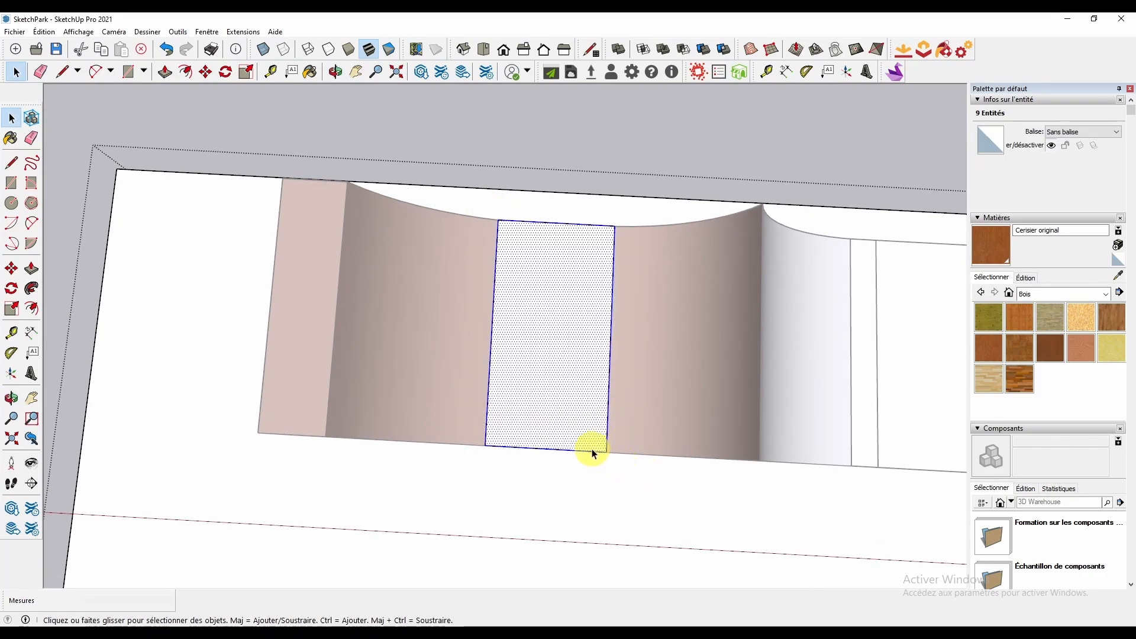
shift+middle_drag(716, 399, 507, 312)
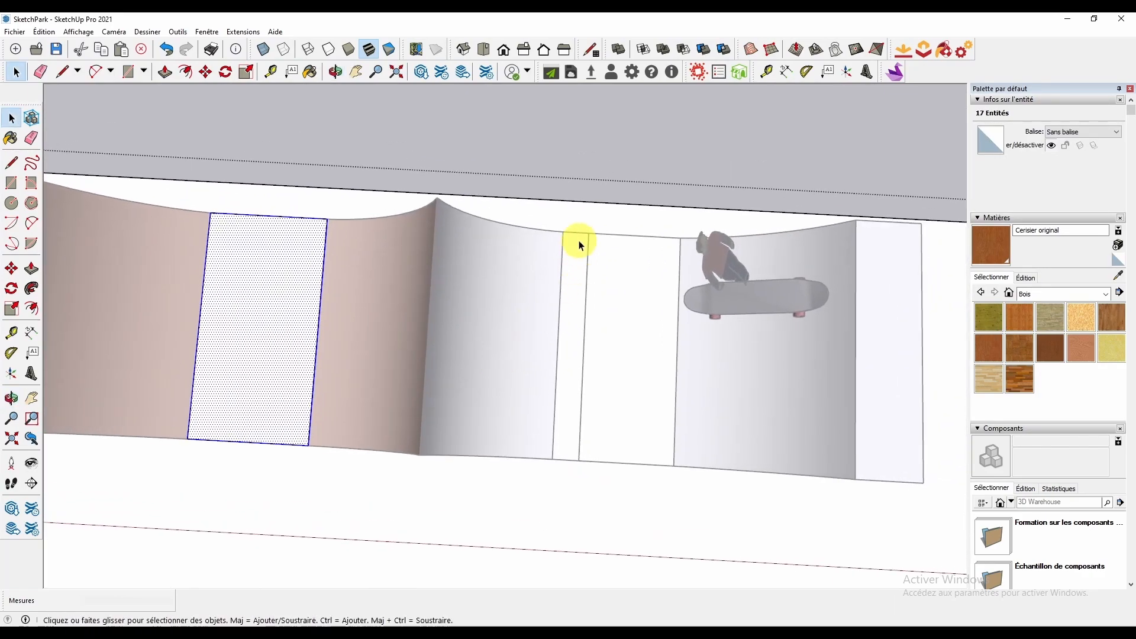
Leave the slab group and open the unpainted curved ramp section for editing
click(563, 232)
scroll(531, 284, down, 5)
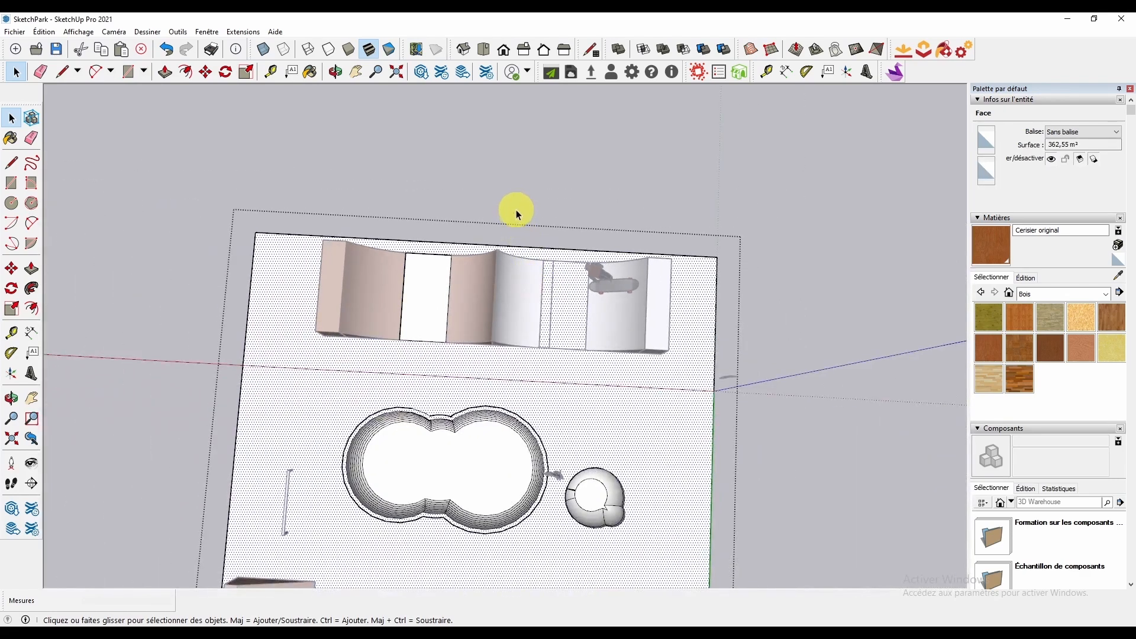
click(517, 205)
shift+middle_drag(526, 285, 475, 295)
click(476, 295)
double_click(479, 299)
scroll(479, 258, up, 3)
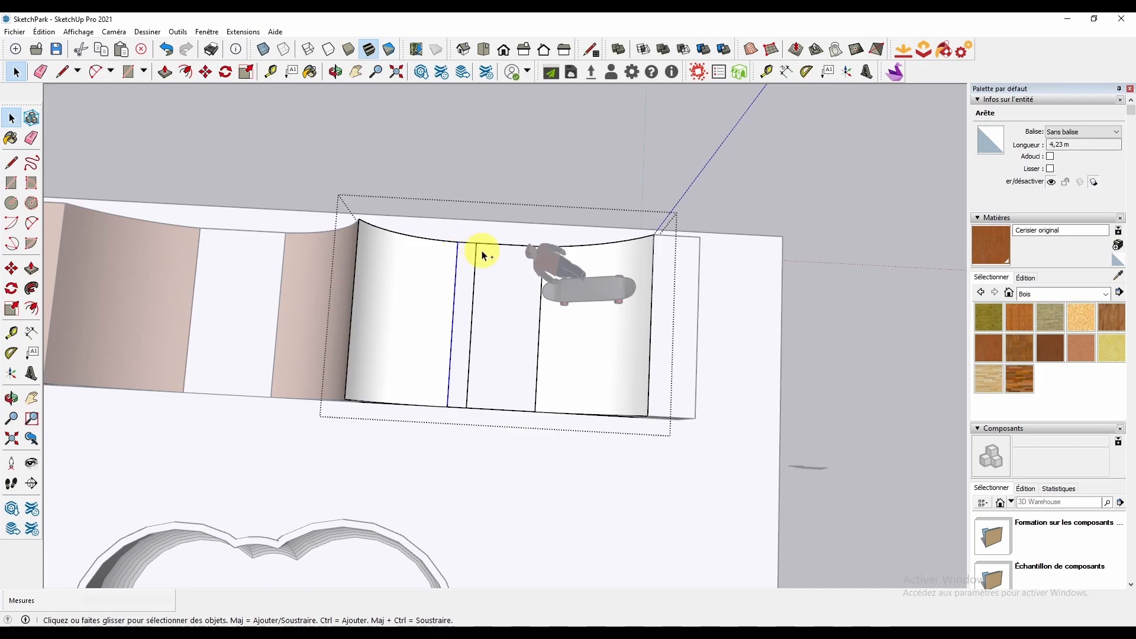
Paste the copied panel over the flat strip between the unpainted curved ramps, aligned to the strip's corner, and leave the ramp group
key(ctrl+v)
middle_drag(617, 280, 750, 270)
scroll(462, 287, up, 4)
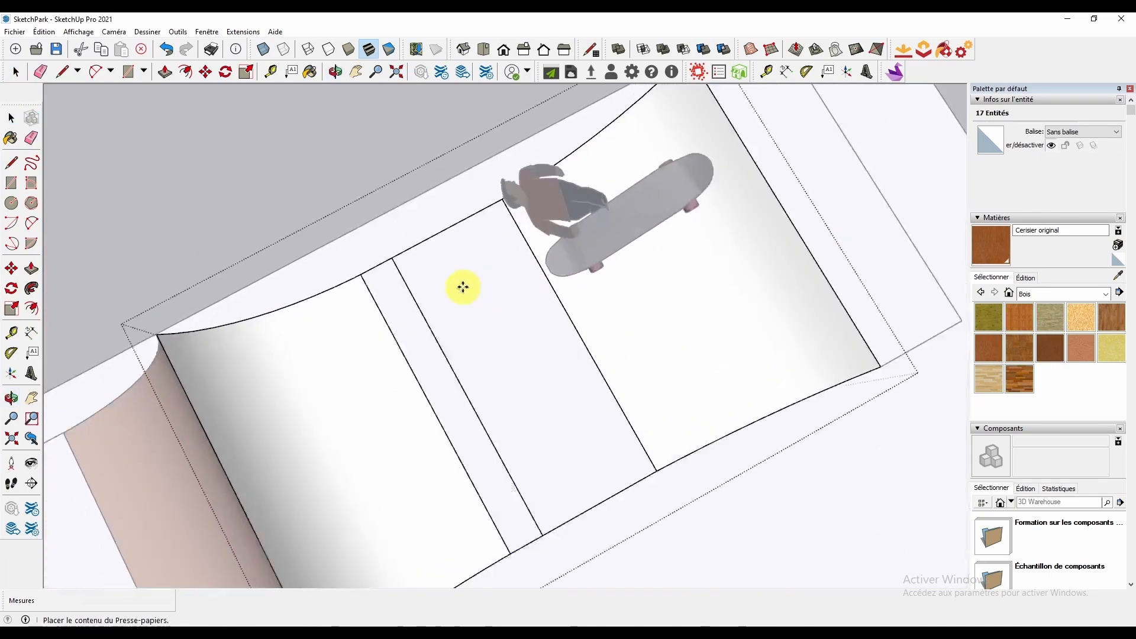
scroll(462, 287, up, 2)
click(514, 216)
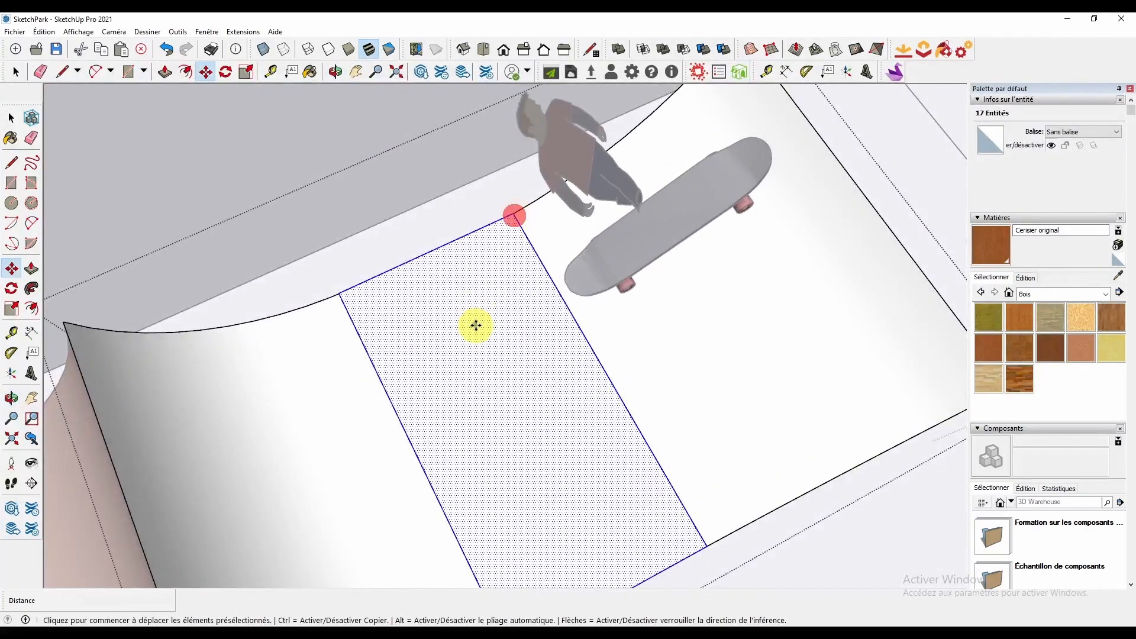
scroll(478, 323, down, 8)
key(space)
click(347, 256)
middle_drag(347, 256, 398, 252)
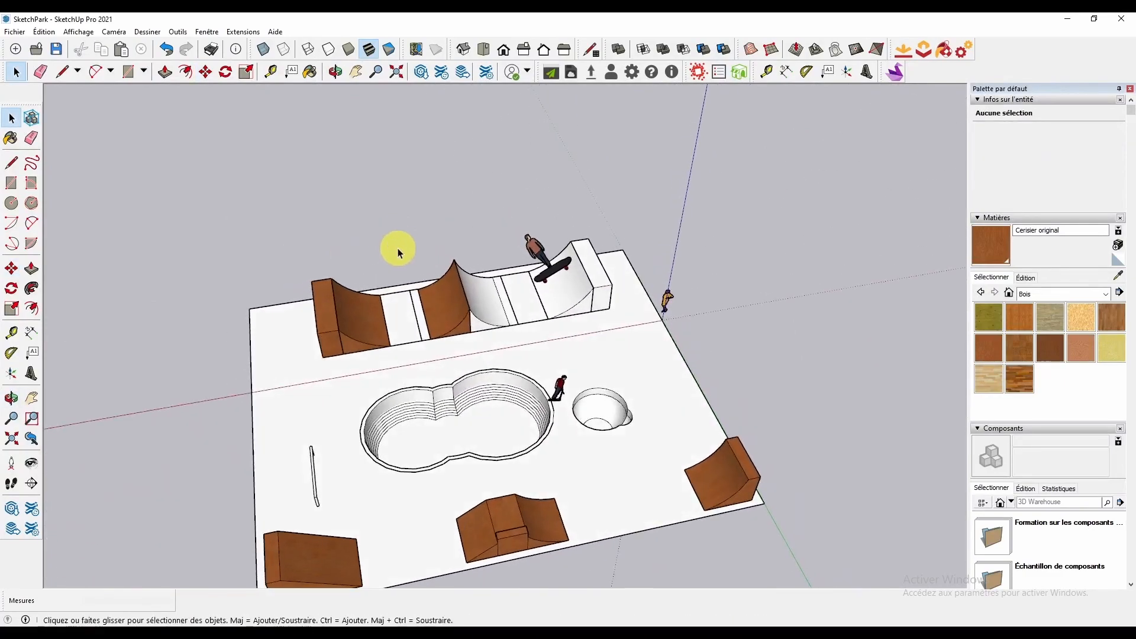
Try to select the double bowl from outside the slab group
scroll(421, 388, up, 4)
scroll(435, 406, down, 4)
middle_drag(422, 331, 450, 365)
scroll(419, 368, up, 4)
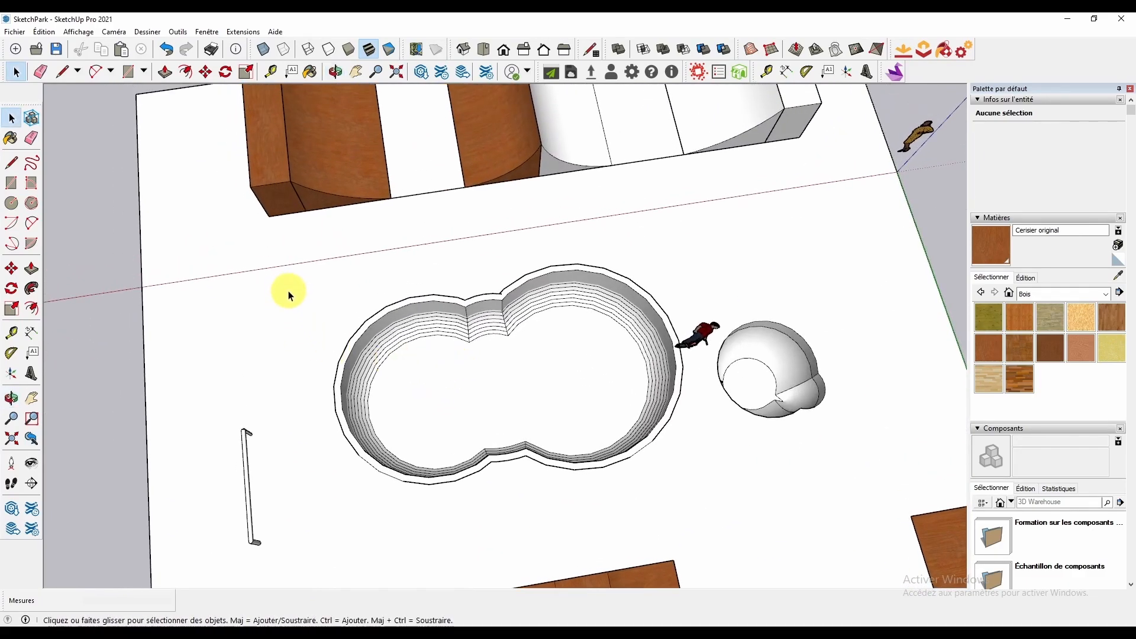
drag(679, 525, 680, 525)
middle_drag(660, 454, 617, 440)
drag(548, 368, 710, 513)
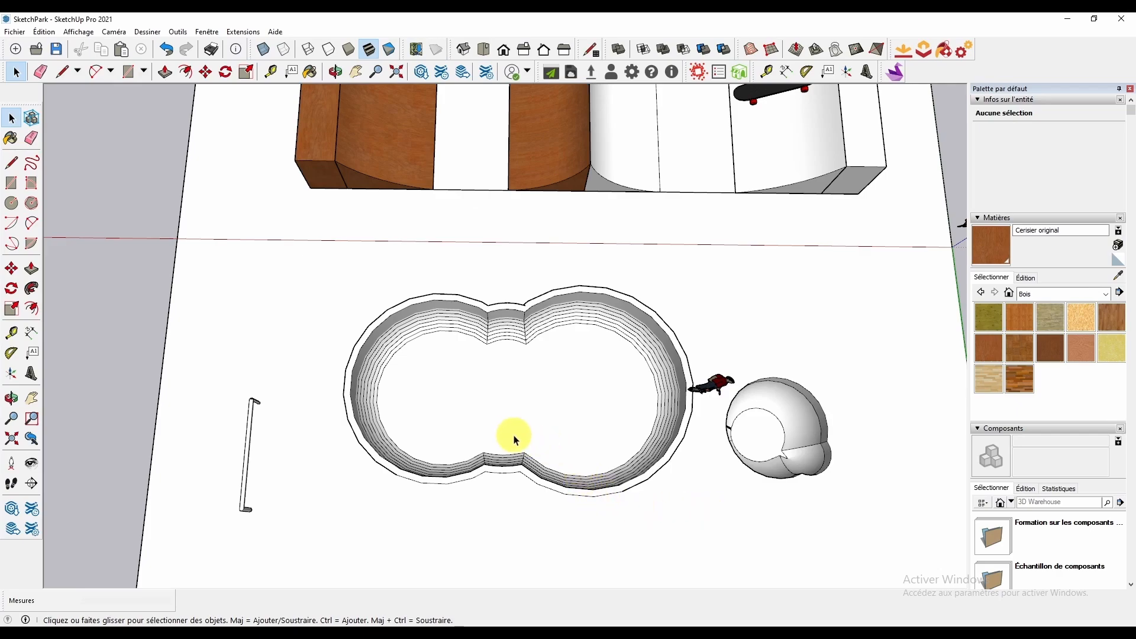
Open the slab group and turn all of the double bowl's geometry into its own group
double_click(500, 392)
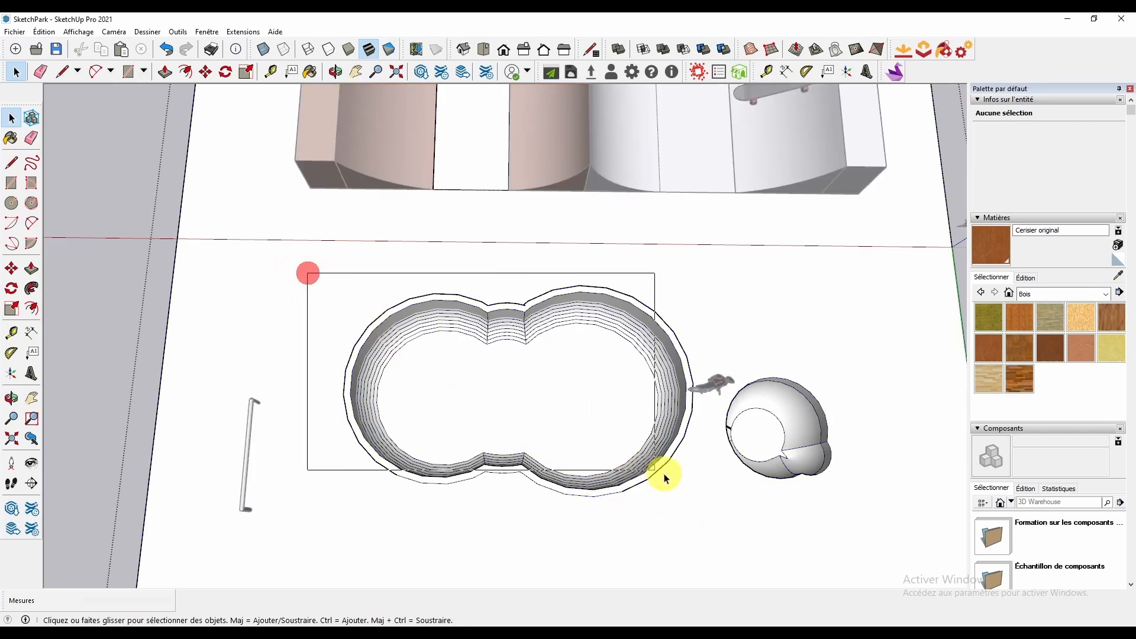
drag(664, 475, 716, 509)
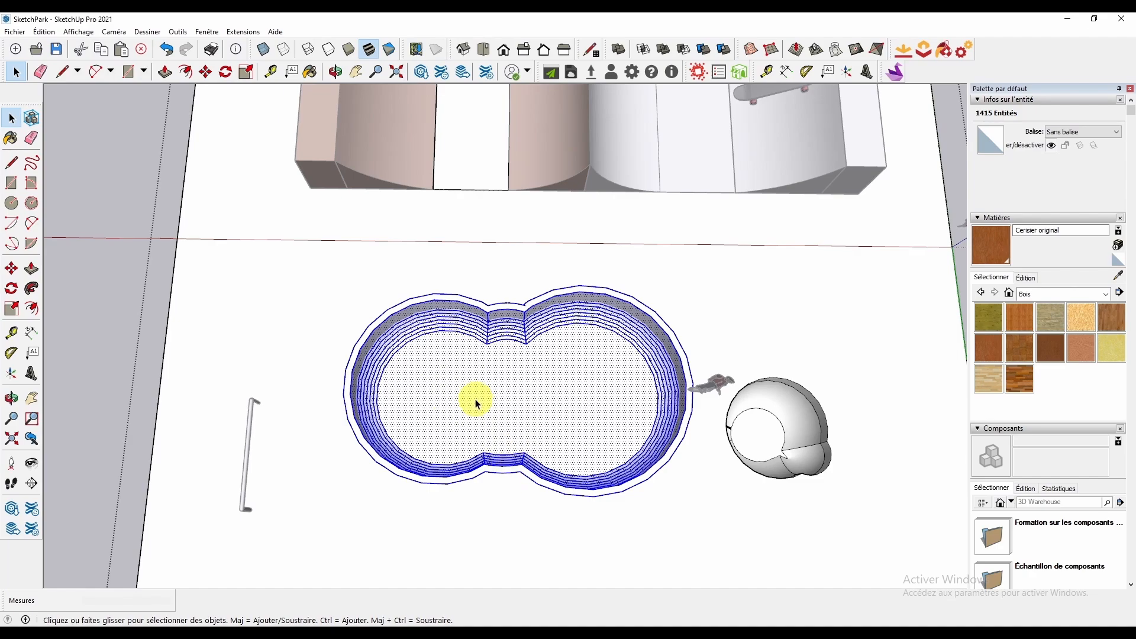
right_click(473, 398)
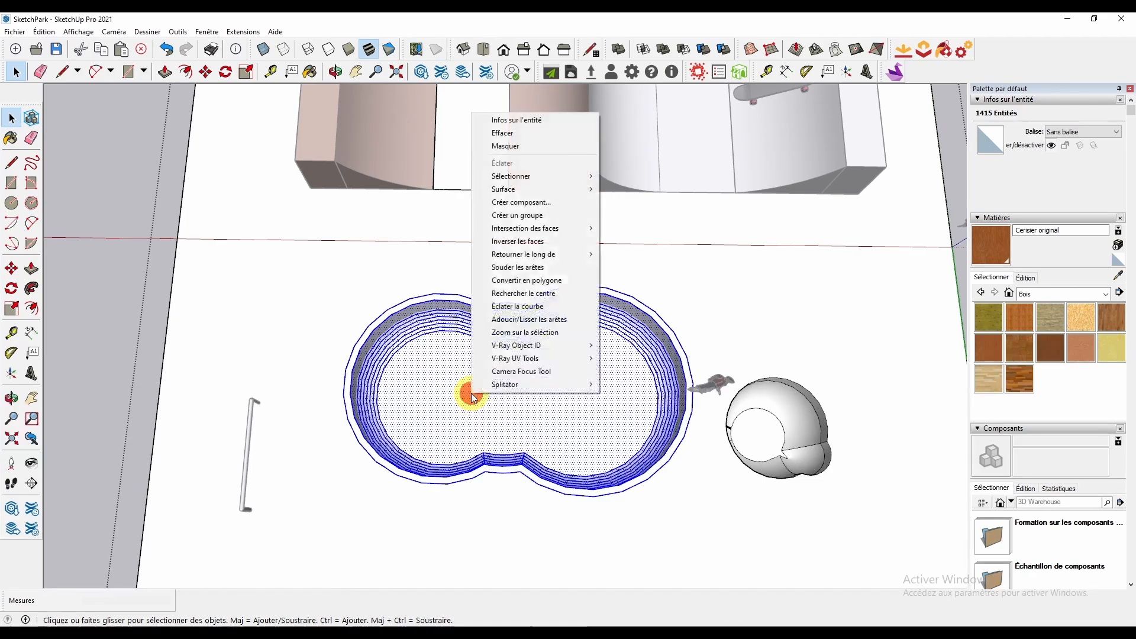
click(519, 215)
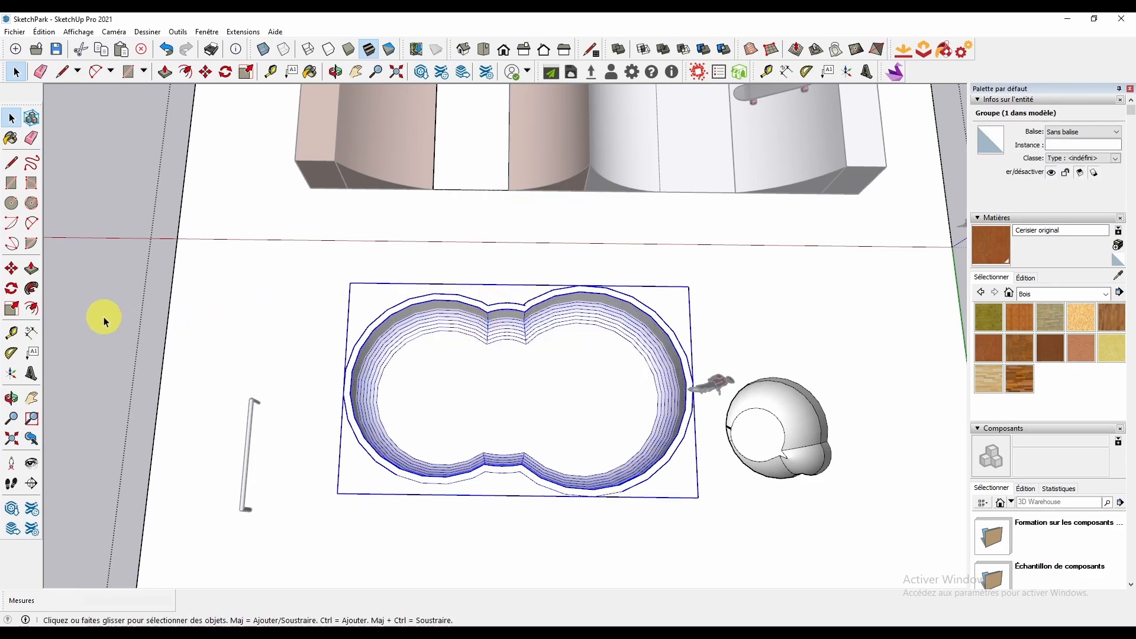
click(229, 315)
Turn all of the small round bowl's geometry into its own group within the slab and leave the slab group
scroll(330, 328, down, 3)
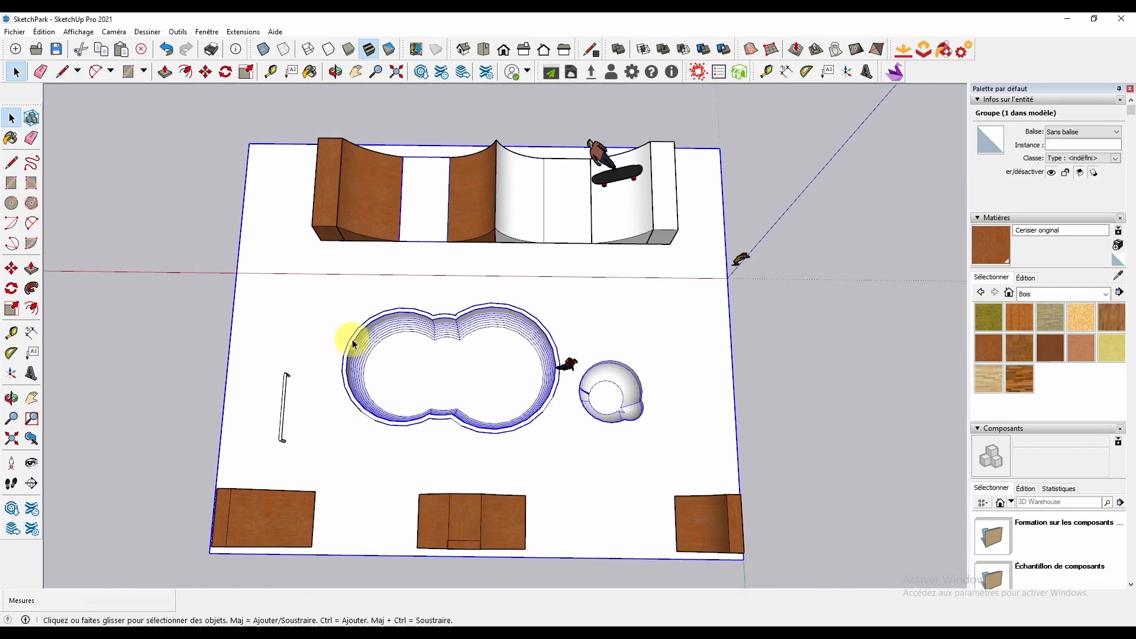
middle_drag(342, 337, 362, 312)
scroll(444, 330, up, 5)
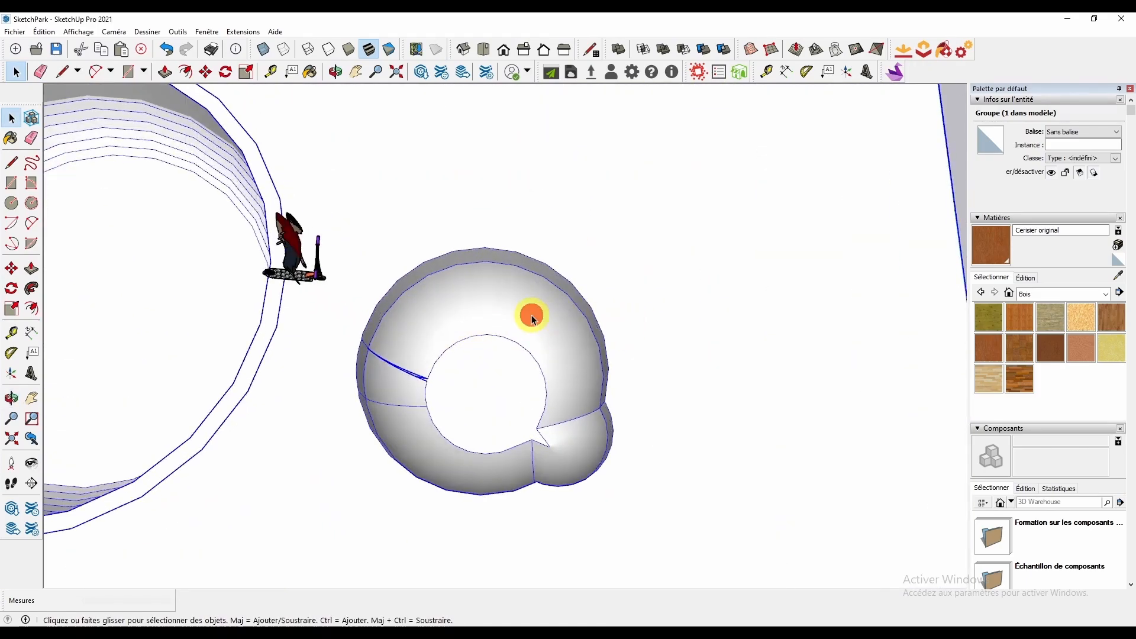
scroll(453, 251, down, 3)
click(379, 255)
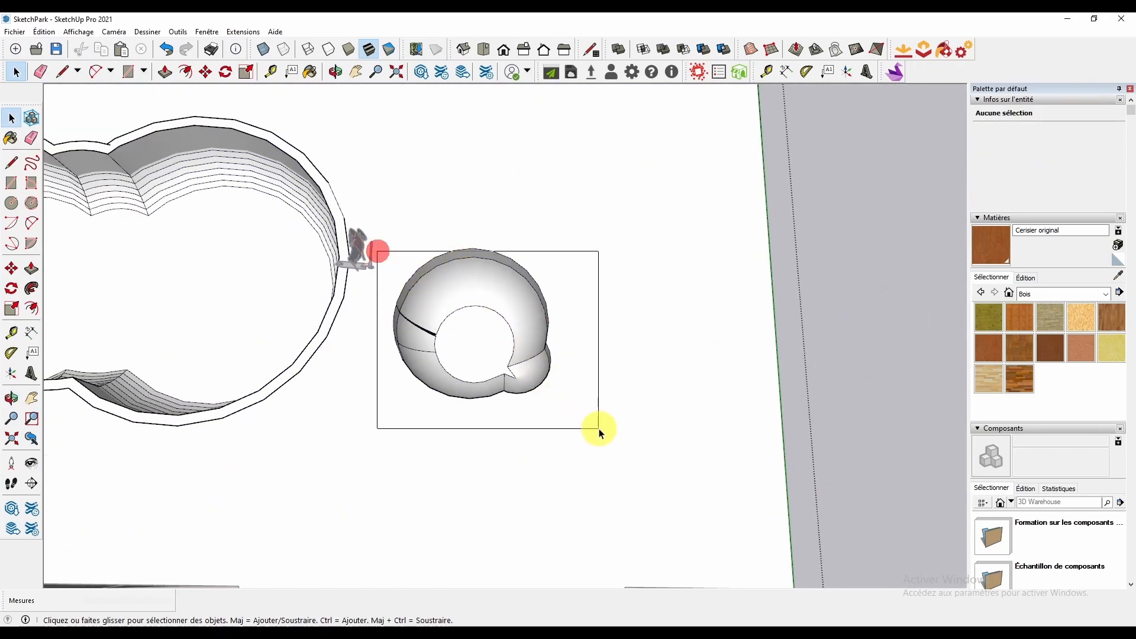
drag(600, 431, 599, 429)
click(381, 225)
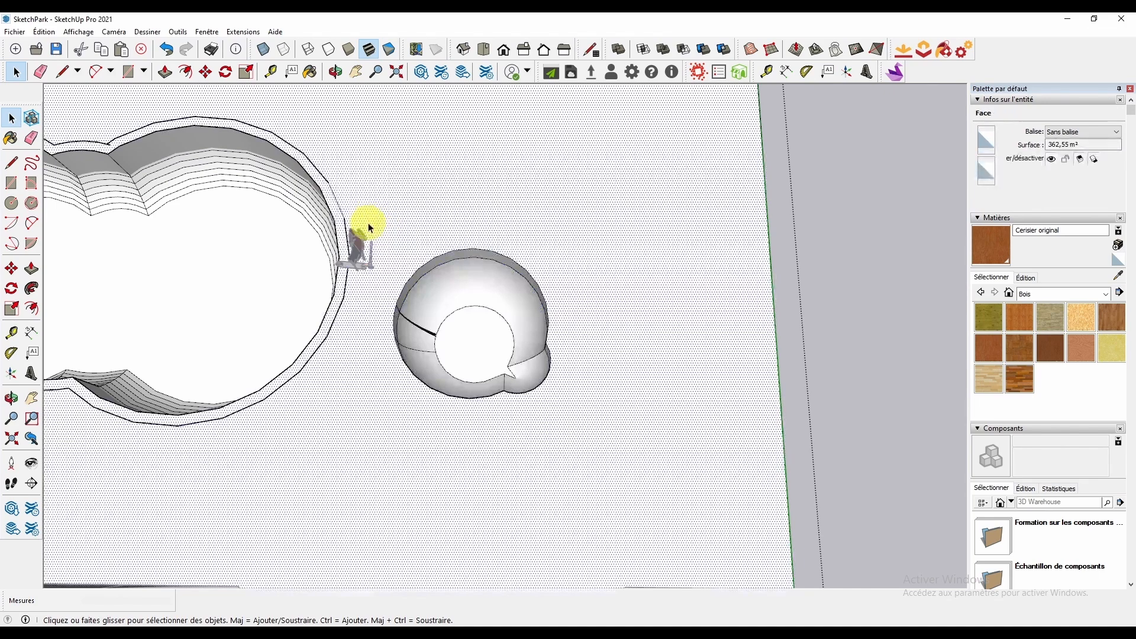
drag(368, 223, 642, 443)
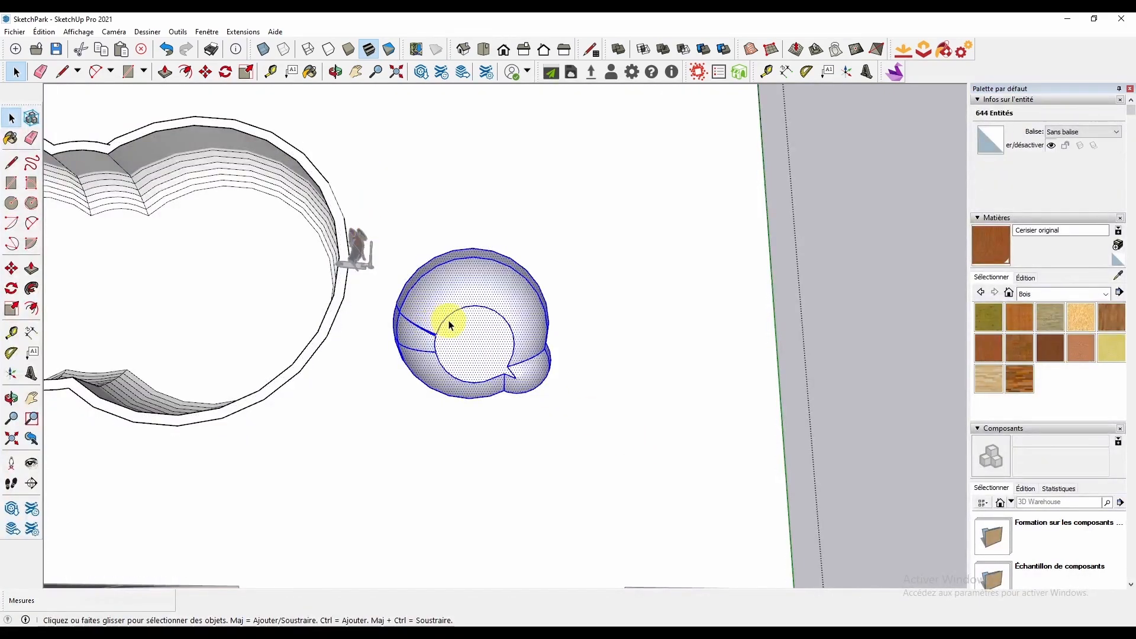
right_click(449, 325)
click(504, 421)
scroll(477, 364, down, 3)
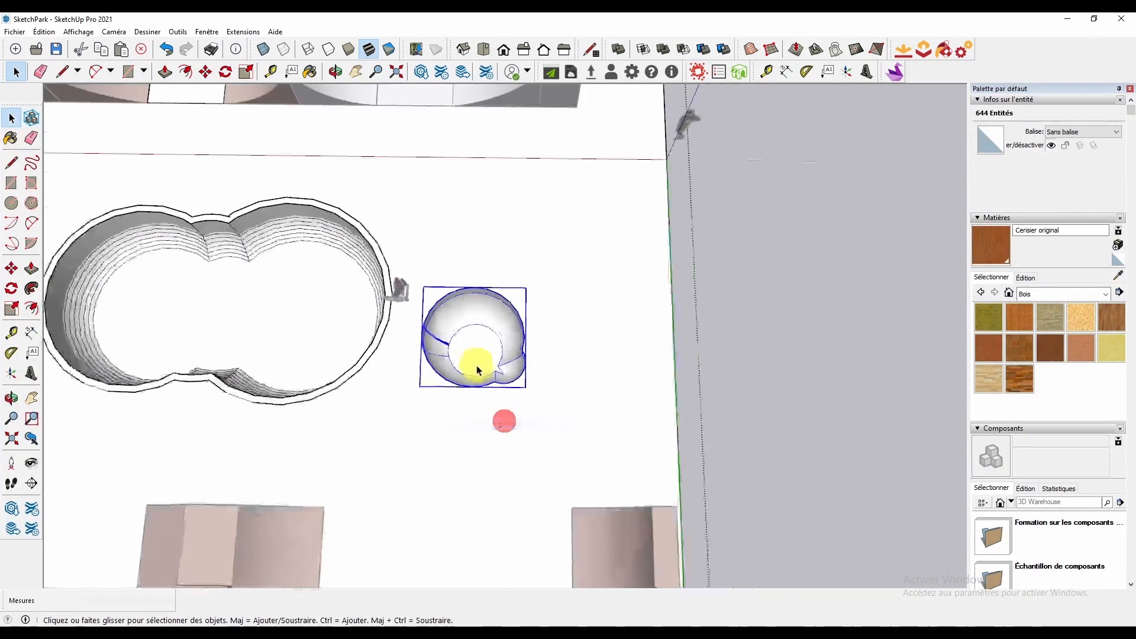
scroll(477, 364, down, 3)
click(718, 335)
Reopen the slab group and paint the double bowl and the small round bowl with Cerisier original
middle_drag(482, 338, 482, 382)
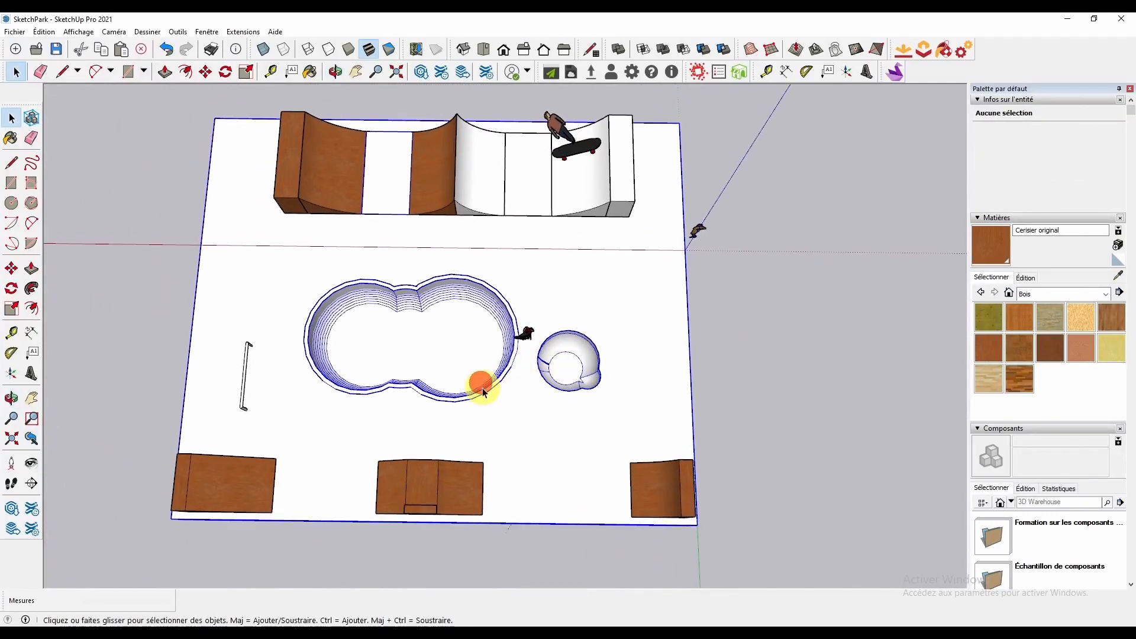
click(481, 389)
scroll(409, 347, up, 3)
click(410, 346)
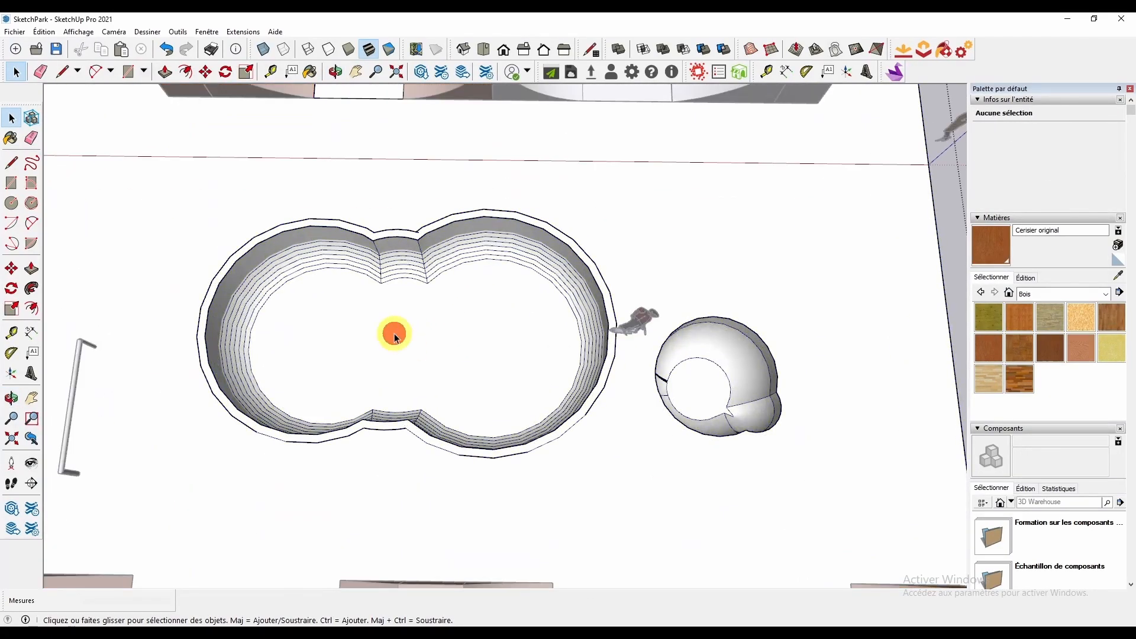
click(395, 337)
scroll(395, 337, down, 2)
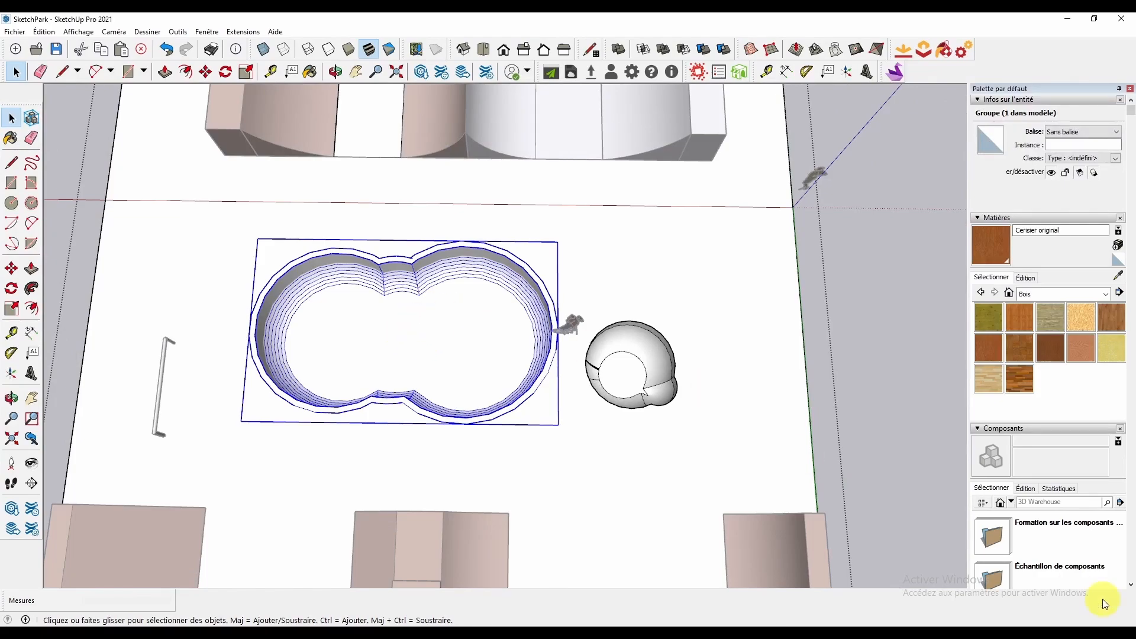
click(991, 347)
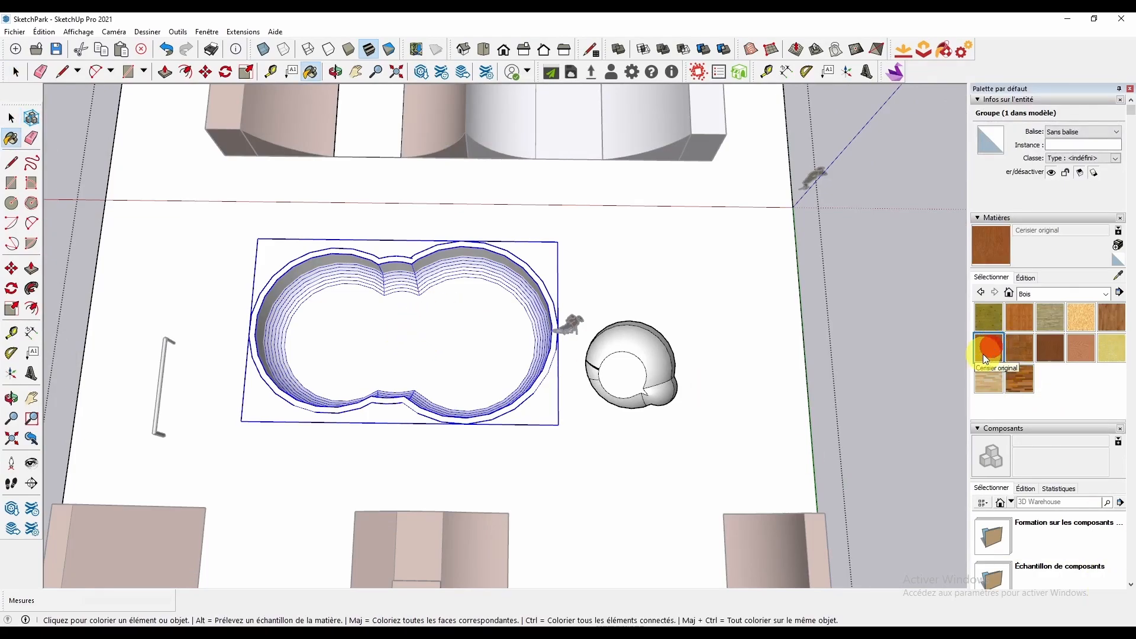
click(365, 358)
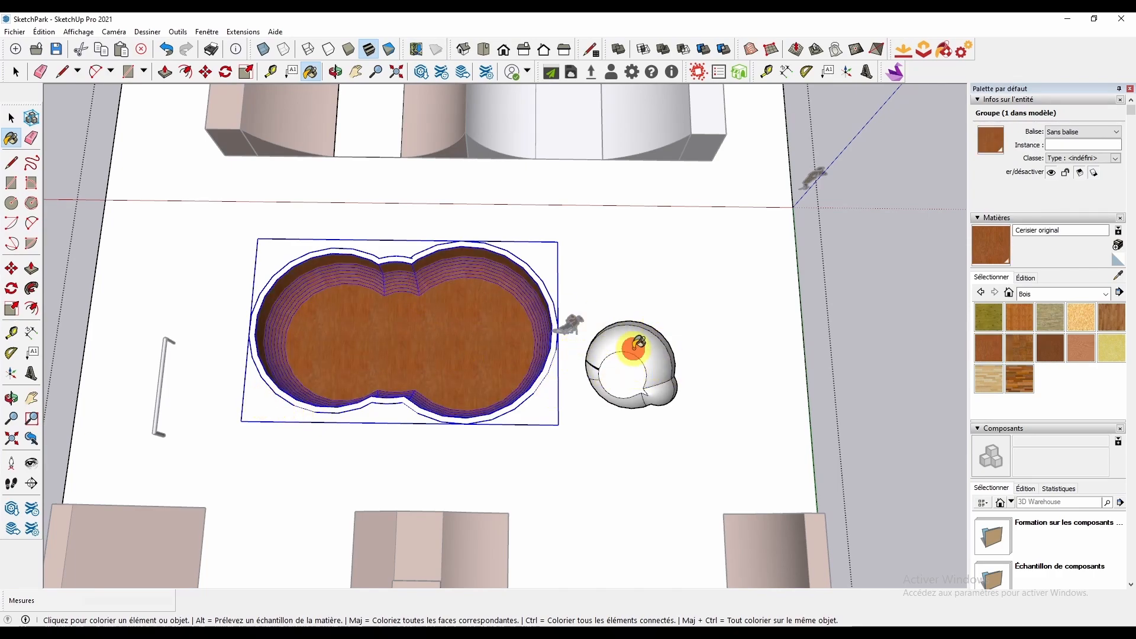
click(633, 349)
Paint the raised flat panel between the wooden curved ramps with Cerisier original
mouse_move(659, 539)
middle_down()
mouse_move(679, 381)
mouse_move(452, 415)
middle_up()
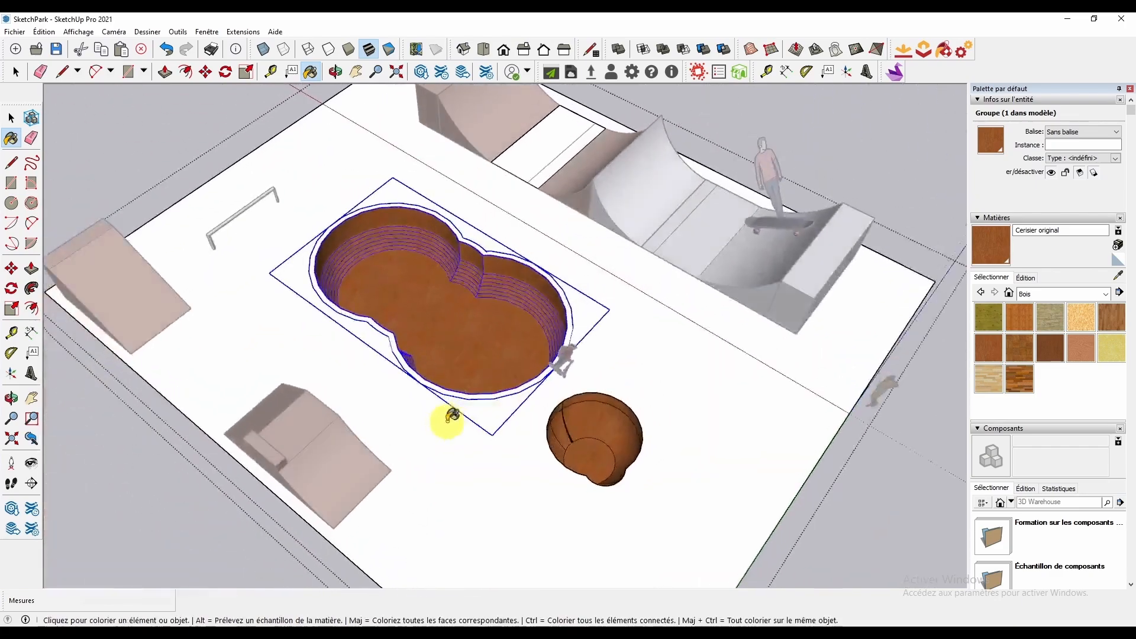
middle_drag(582, 401, 672, 393)
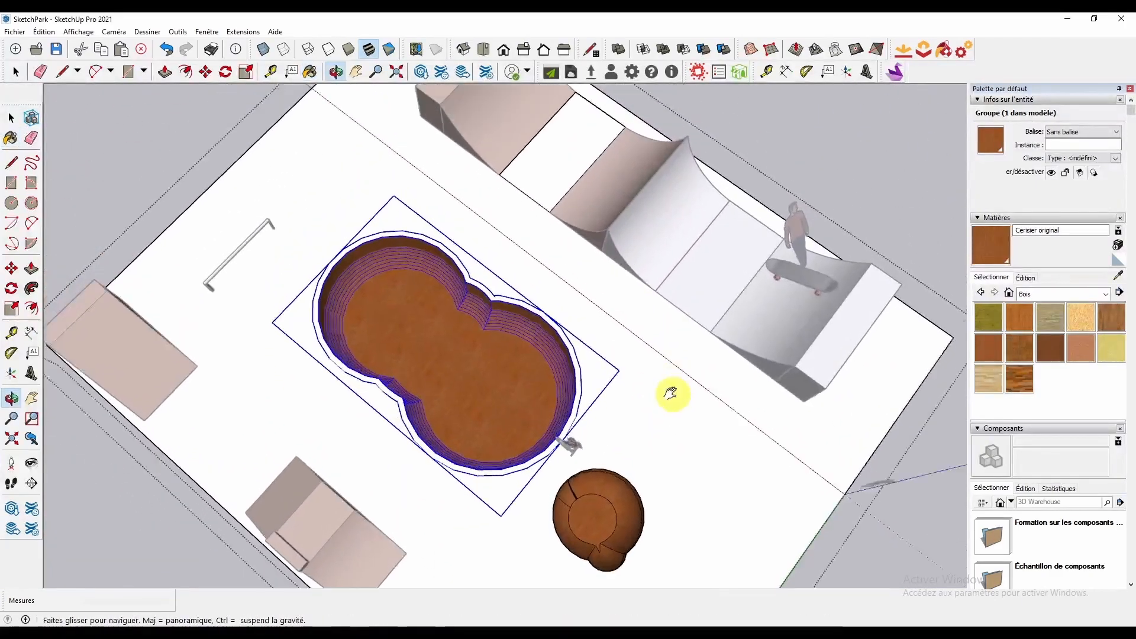
scroll(537, 459, up, 5)
click(541, 424)
Try to paint the white flat panel between the second pair of curved ramps with Cerisier original and undo it
mouse_move(621, 469)
middle_down()
mouse_move(680, 426)
mouse_move(710, 473)
middle_up()
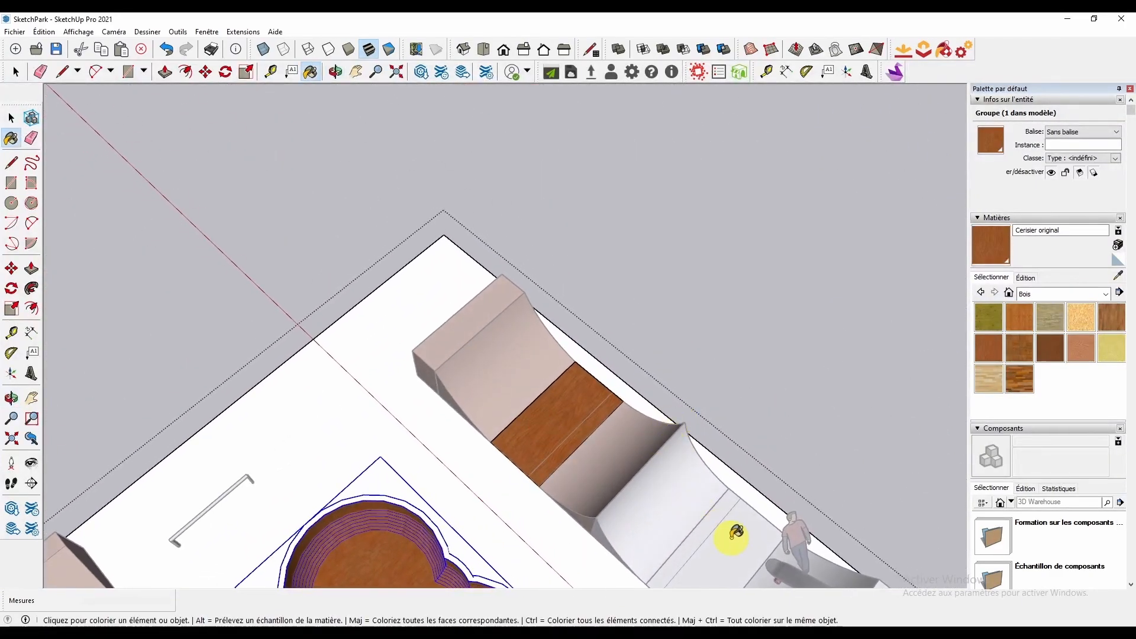
click(735, 546)
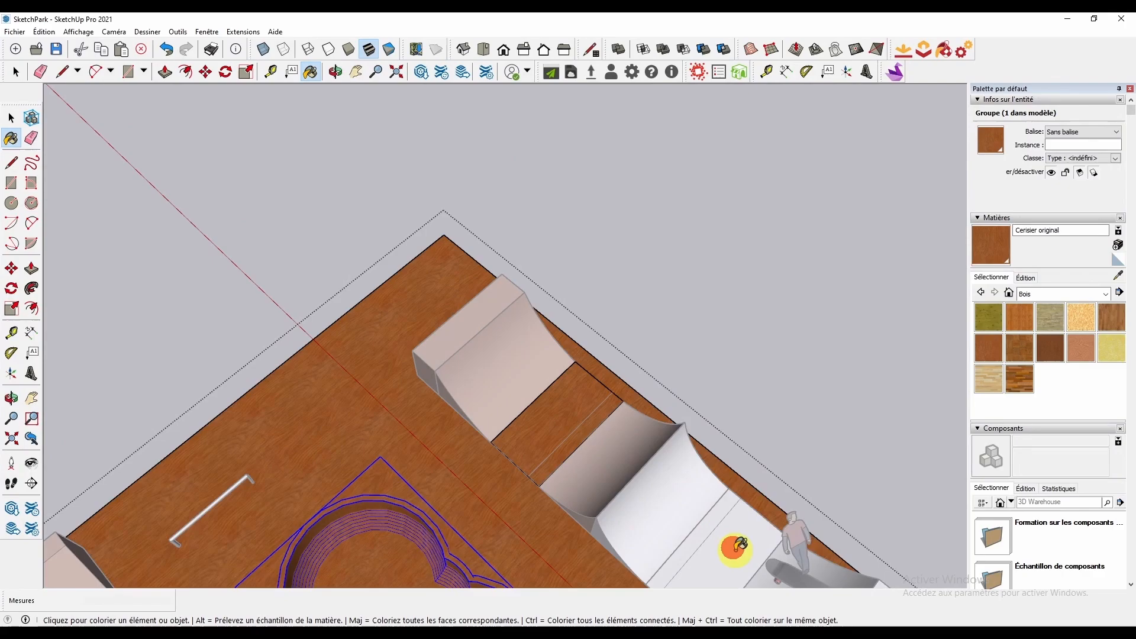
click(50, 34)
click(77, 43)
Leave the slab group and paint the remaining white curved ramps and their end platform with Cerisier original
mouse_move(421, 284)
middle_down()
mouse_move(639, 406)
mouse_move(498, 197)
middle_up()
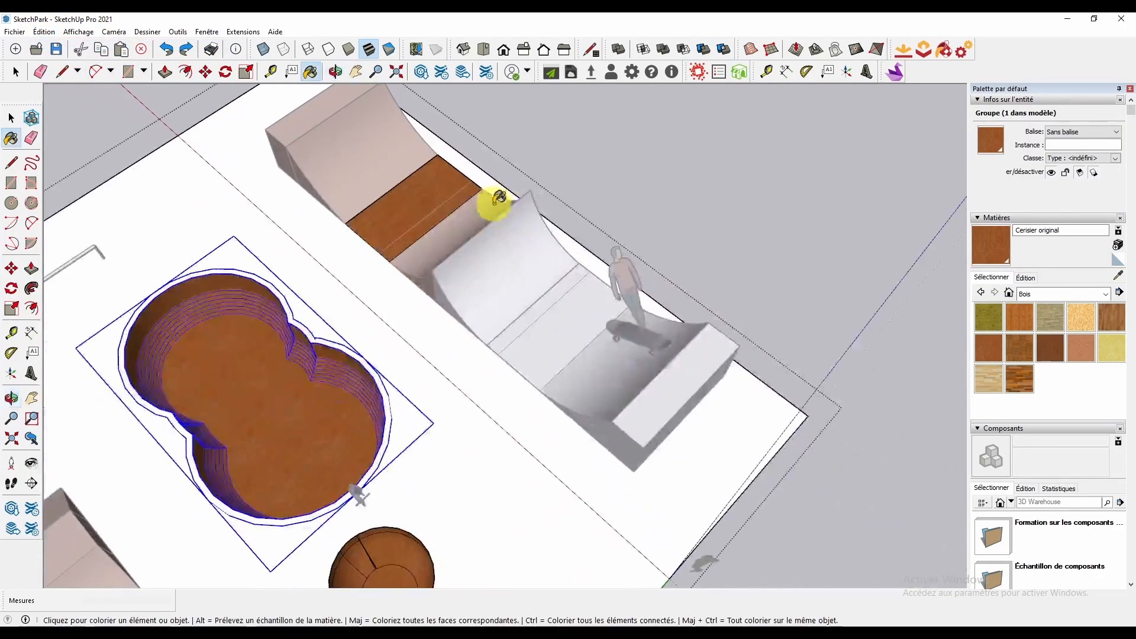
scroll(604, 349, up, 3)
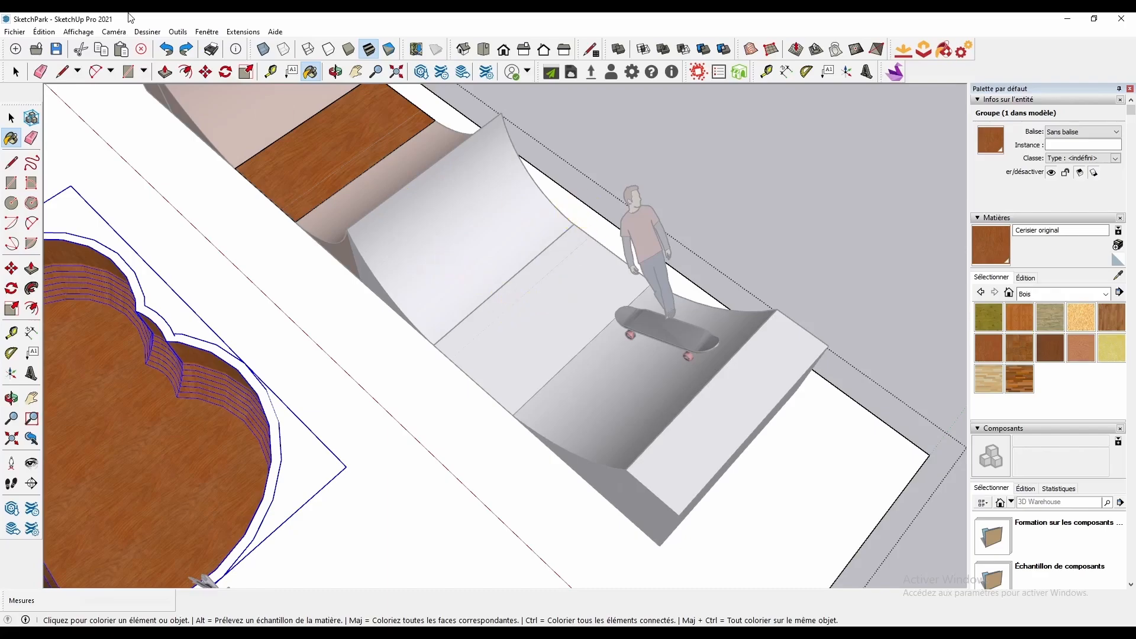
click(16, 72)
click(707, 195)
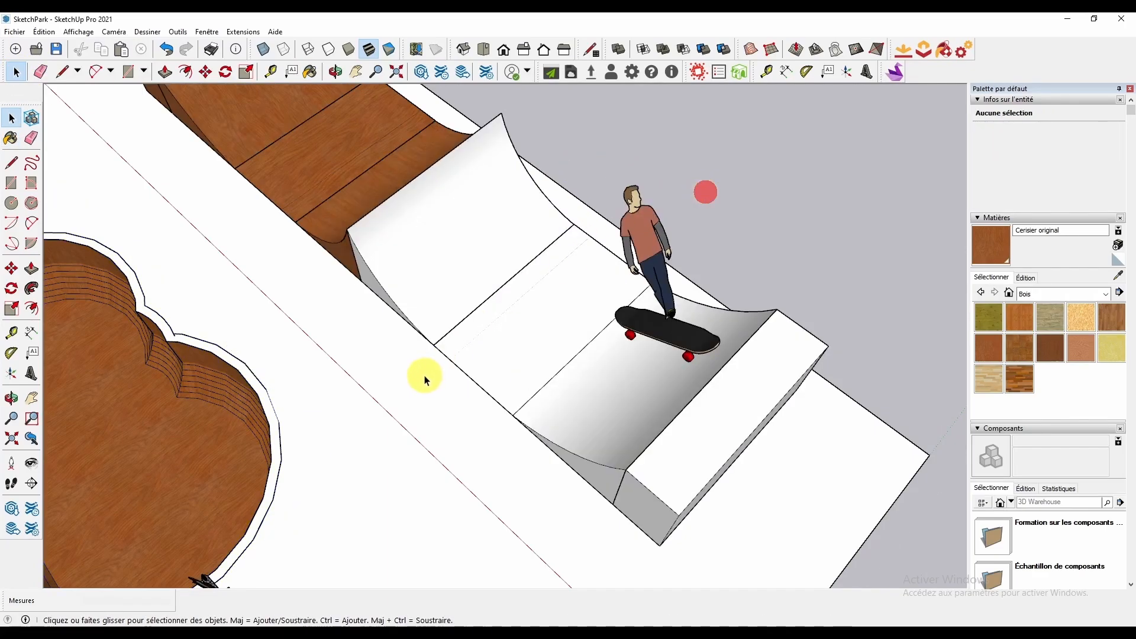
middle_drag(424, 376, 639, 385)
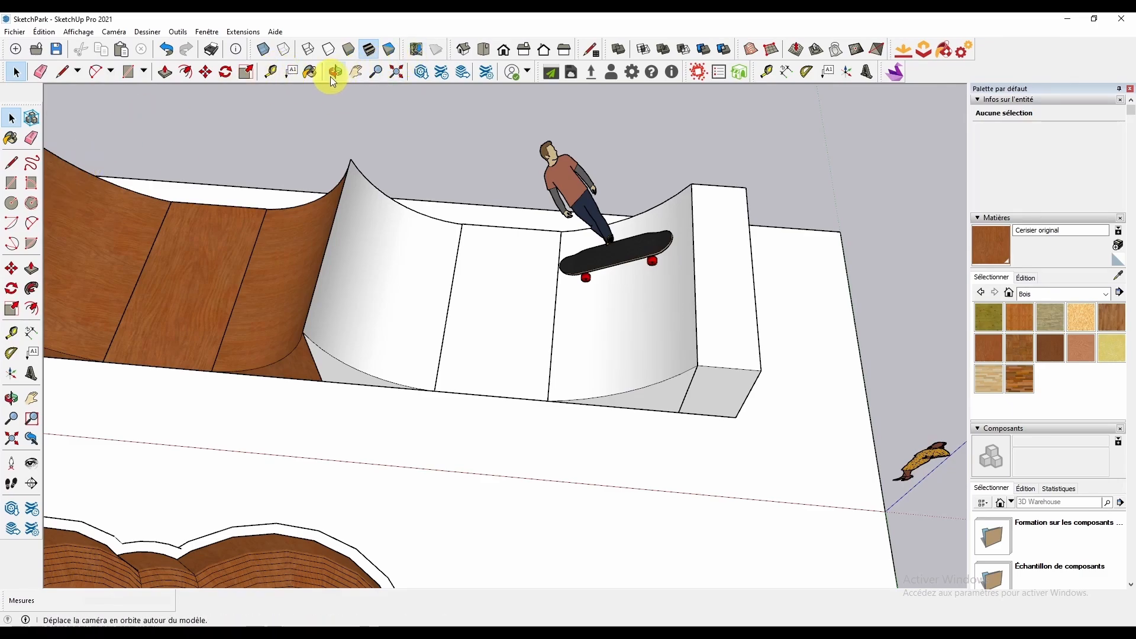
click(311, 71)
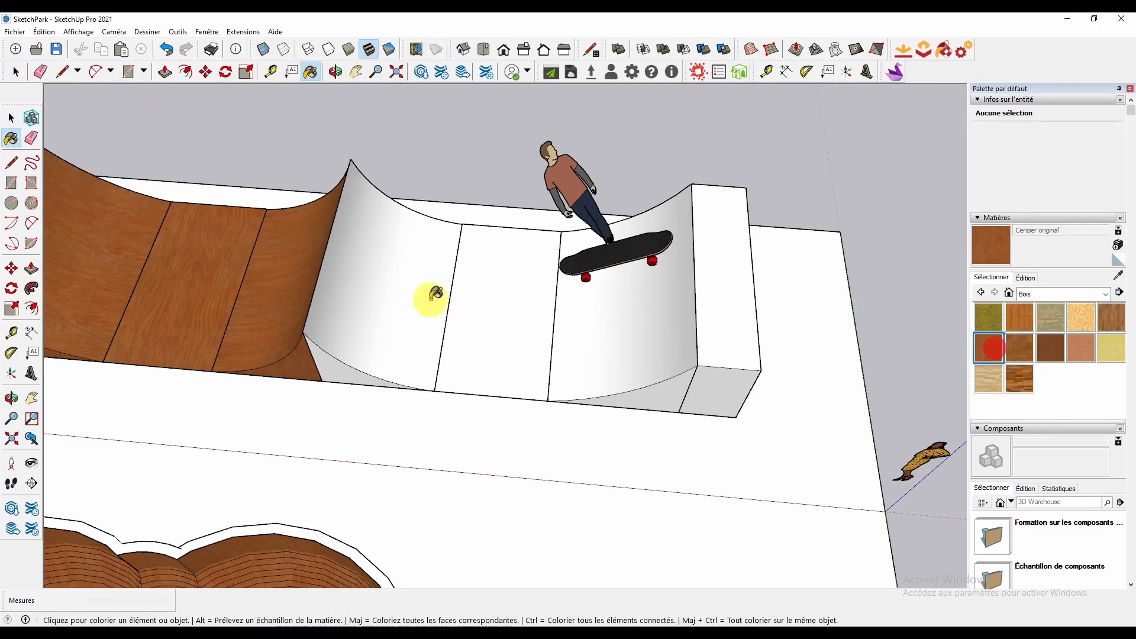
click(381, 297)
click(728, 312)
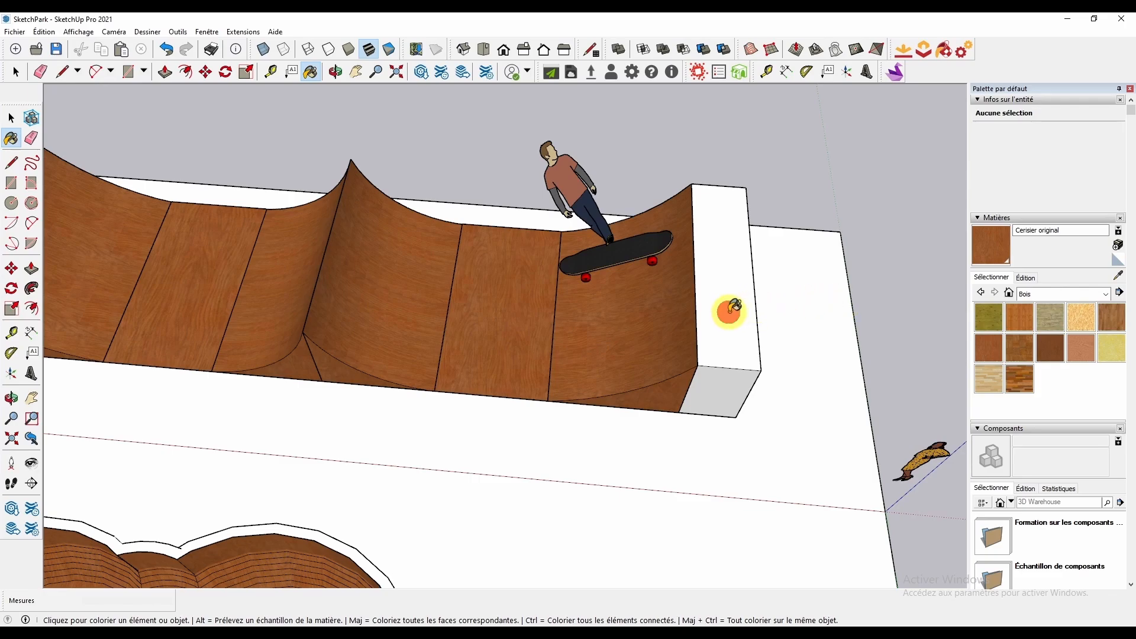
Paint the skatepark's ground slab with Daim gris foncé from the Pierre materials
mouse_move(740, 381)
middle_down()
mouse_move(563, 345)
mouse_move(852, 314)
middle_up()
scroll(616, 452, down, 5)
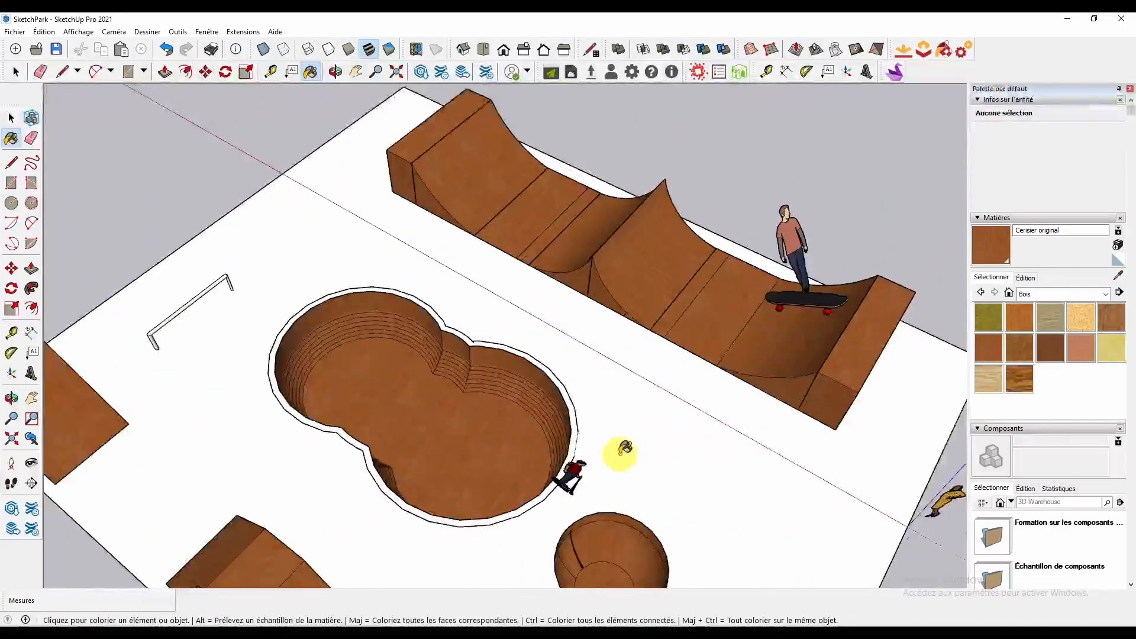
mouse_move(616, 452)
middle_down()
mouse_move(598, 464)
mouse_move(393, 355)
middle_up()
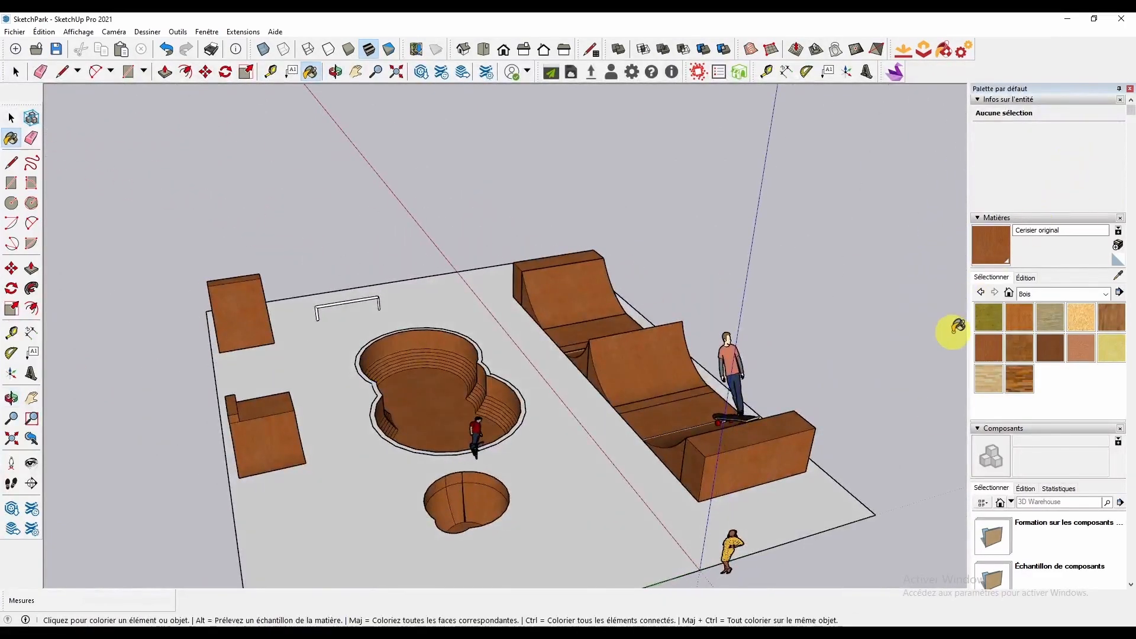
click(1043, 293)
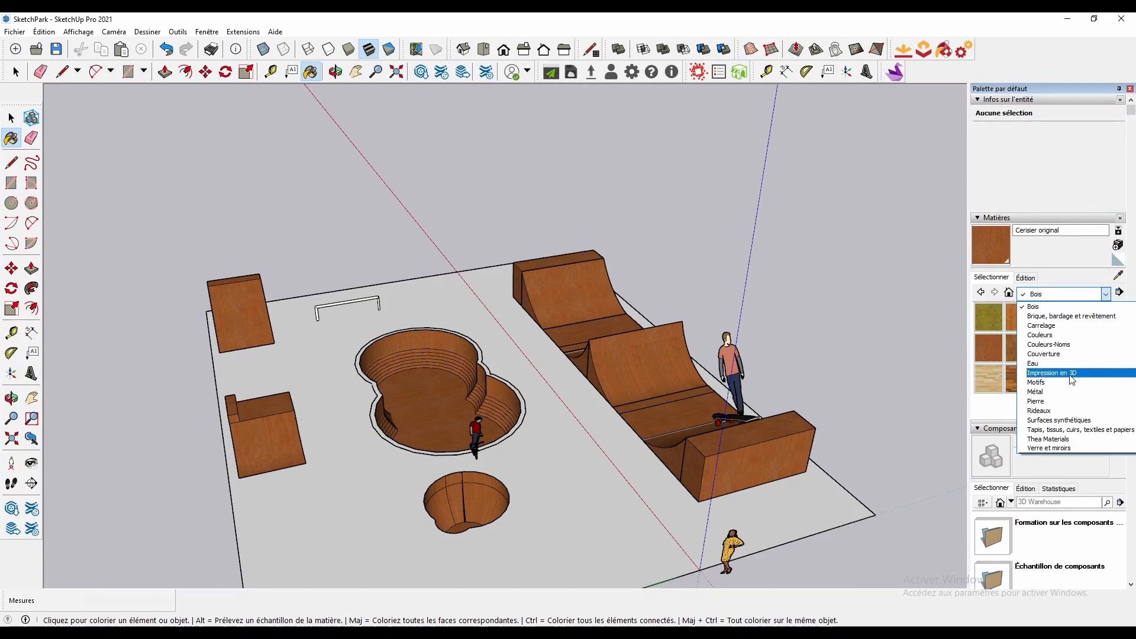
click(1070, 401)
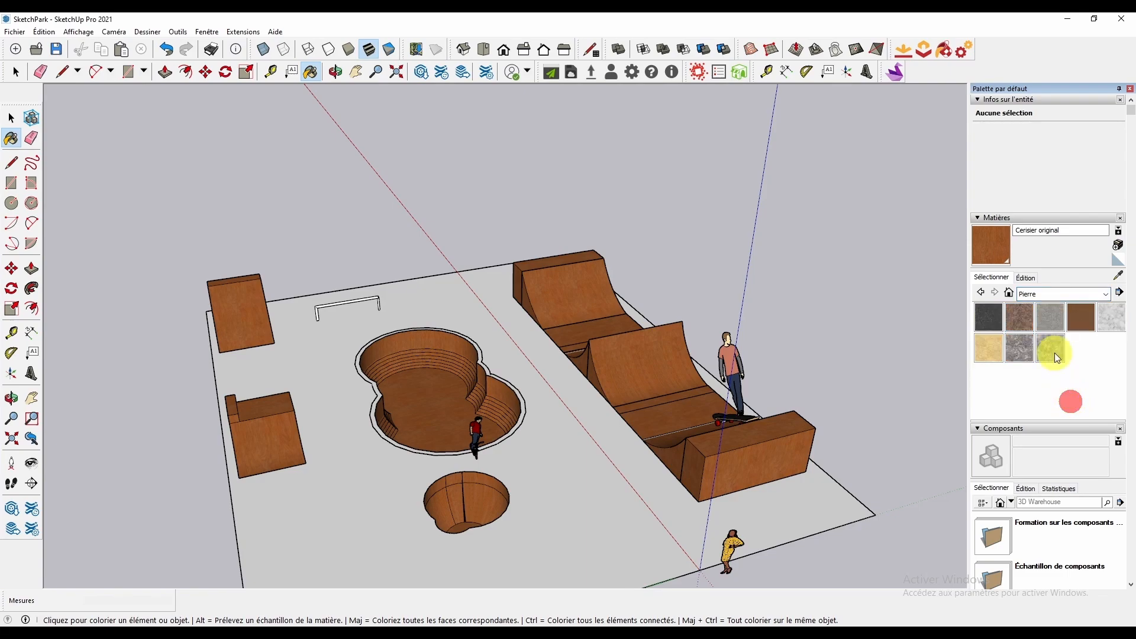
click(991, 318)
click(586, 460)
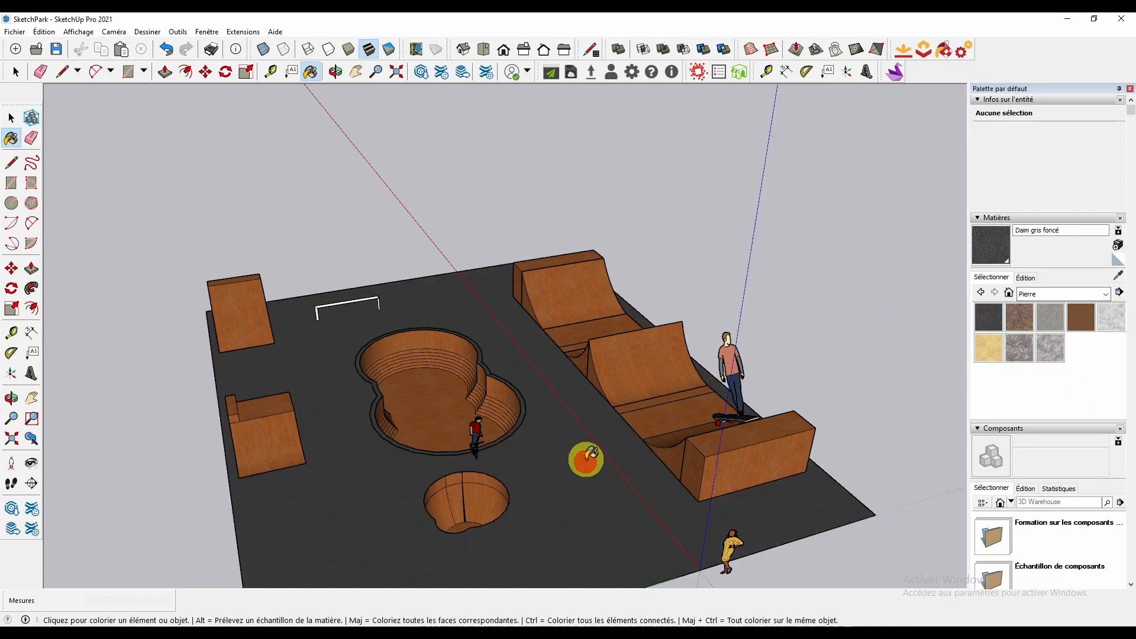
mouse_move(586, 459)
middle_down()
mouse_move(614, 464)
mouse_move(515, 456)
mouse_move(655, 528)
mouse_move(535, 514)
mouse_move(735, 561)
mouse_move(665, 564)
middle_up()
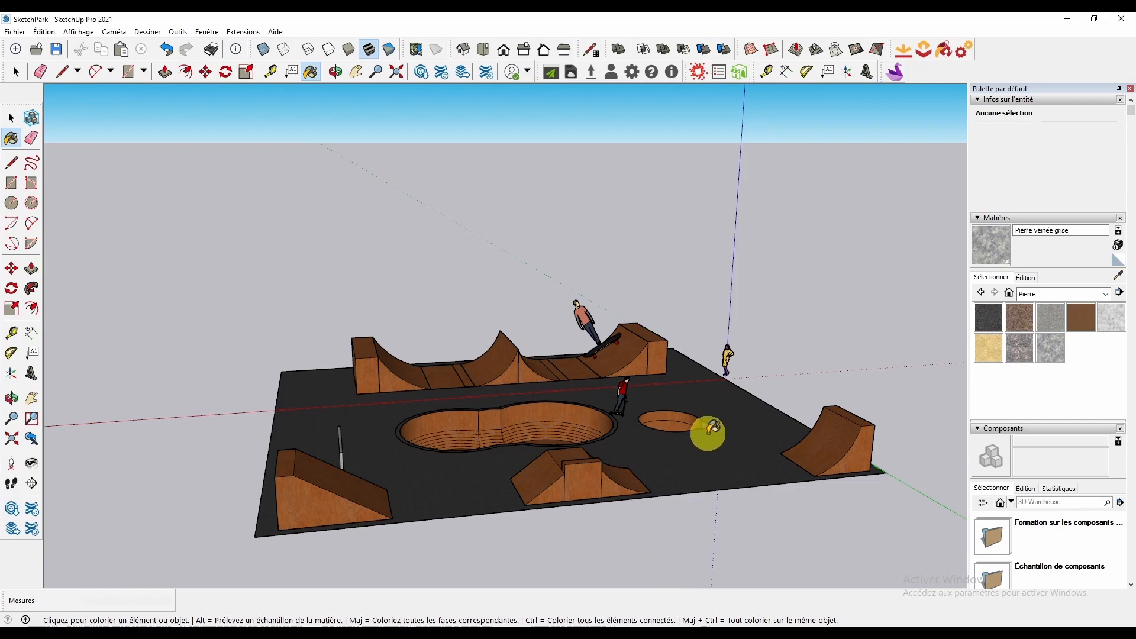
mouse_move(574, 472)
middle_down()
mouse_move(573, 558)
mouse_move(398, 532)
mouse_move(406, 524)
middle_up()
mouse_move(499, 563)
middle_down()
mouse_move(438, 457)
mouse_move(398, 474)
mouse_move(385, 497)
mouse_move(396, 497)
middle_up()
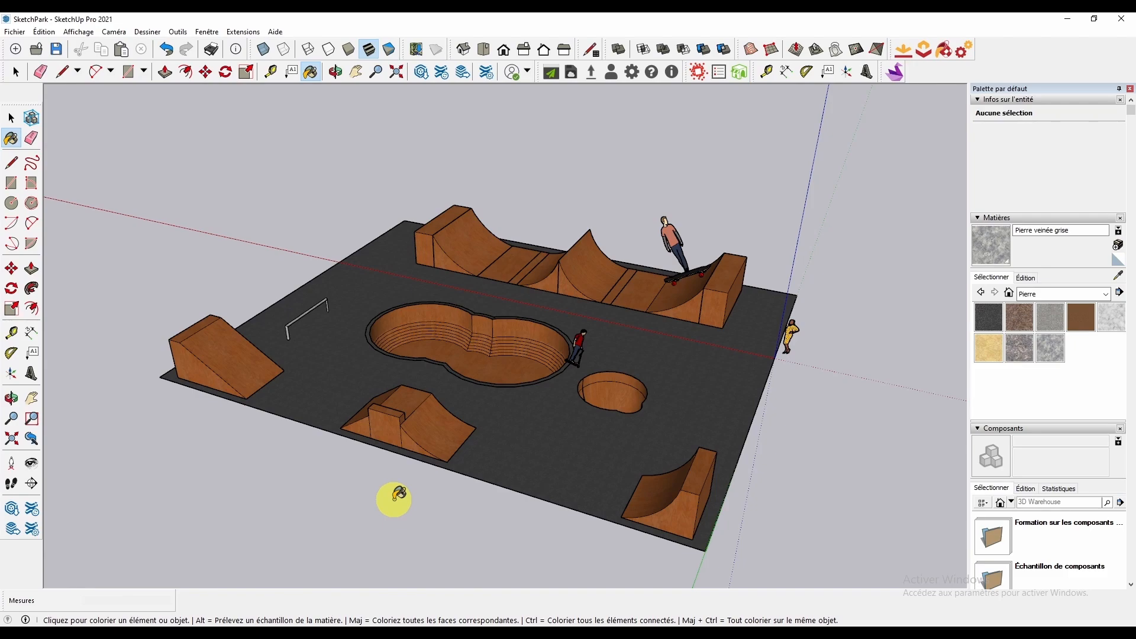
middle_drag(396, 499, 562, 394)
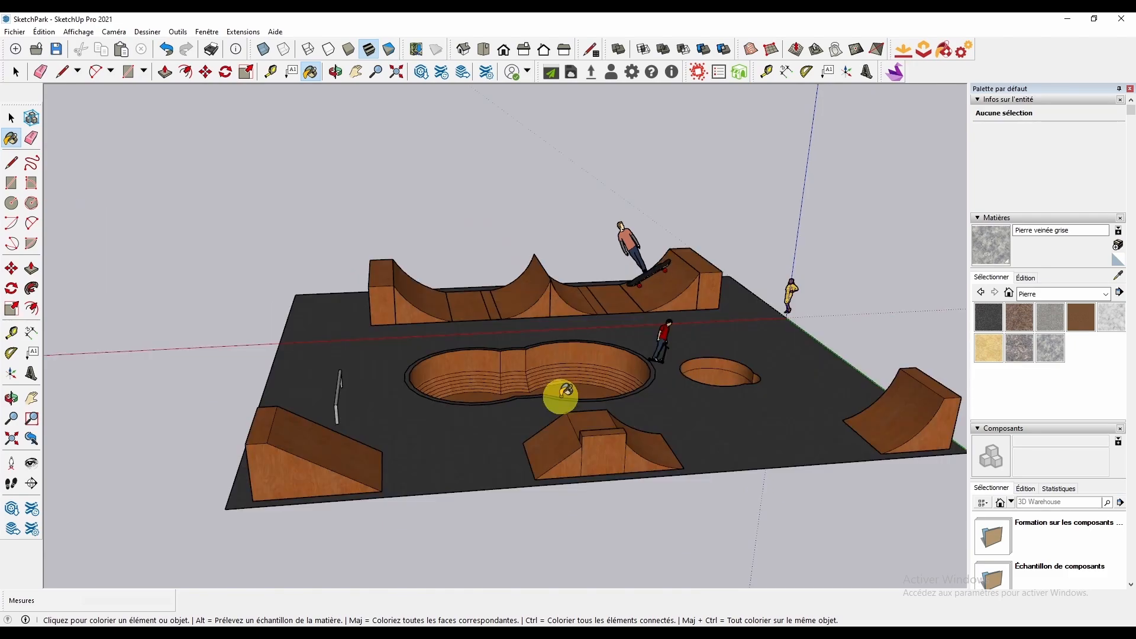